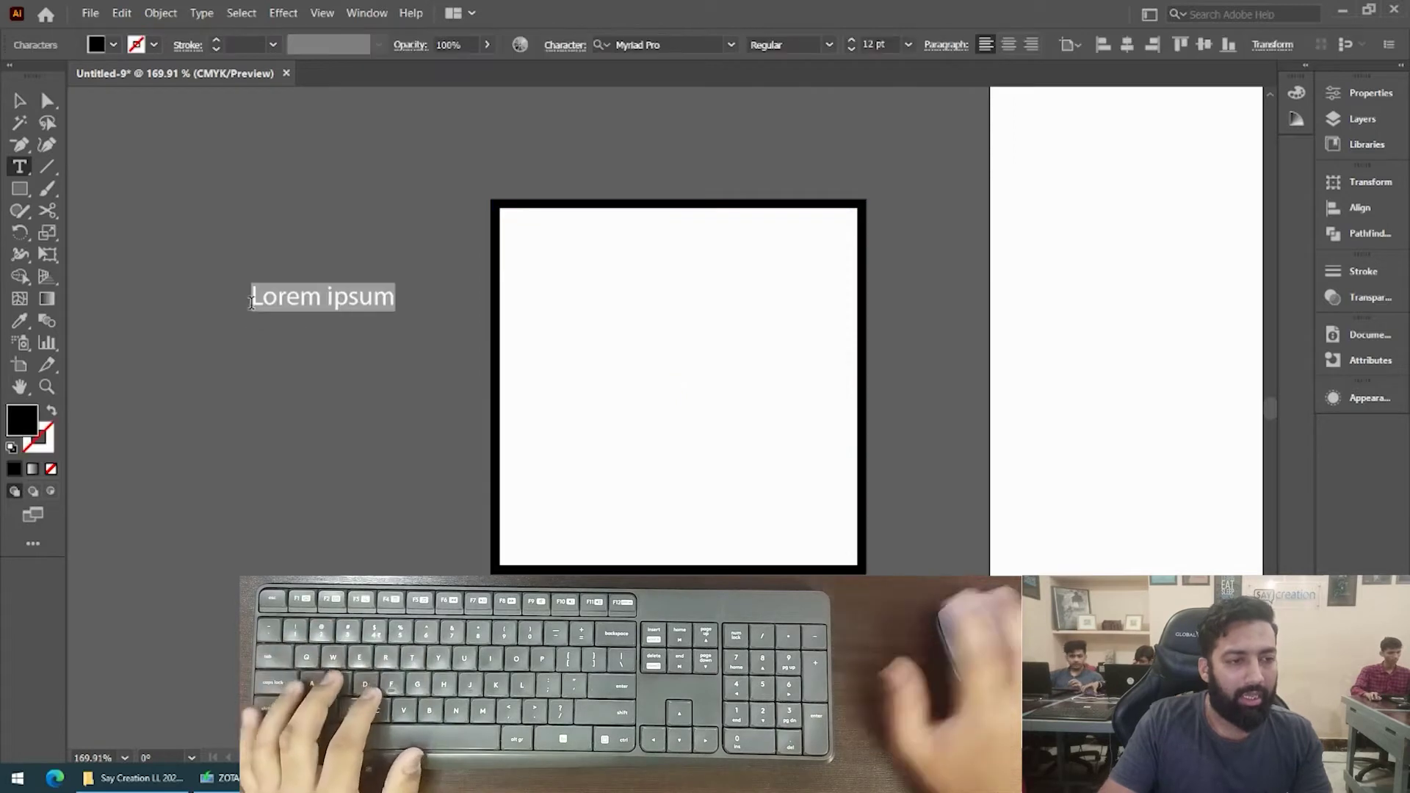
# Replace the placeholder text beside the square with "Fill" and "Stroke" on two separate lines.
pyautogui.write('ill')
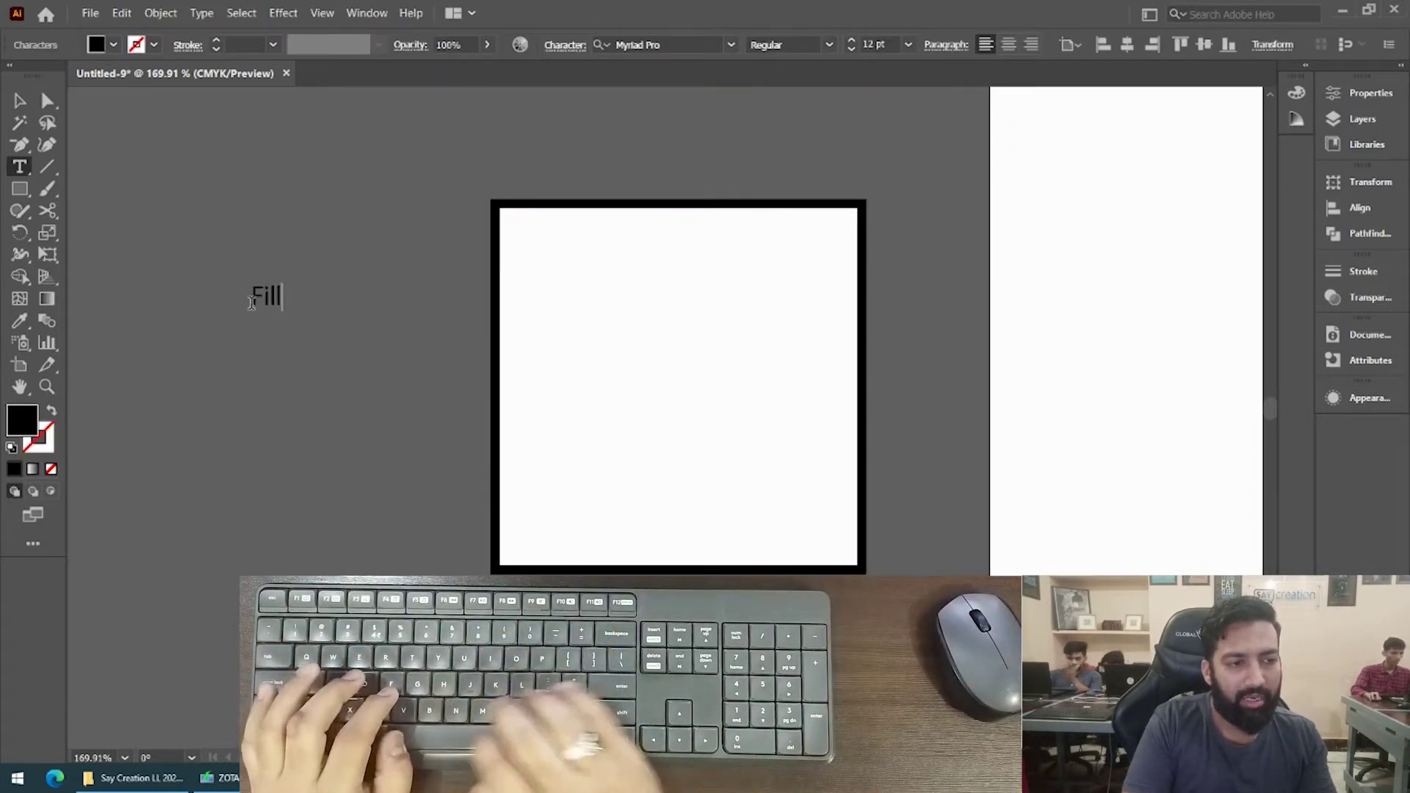
pyautogui.press('Return')
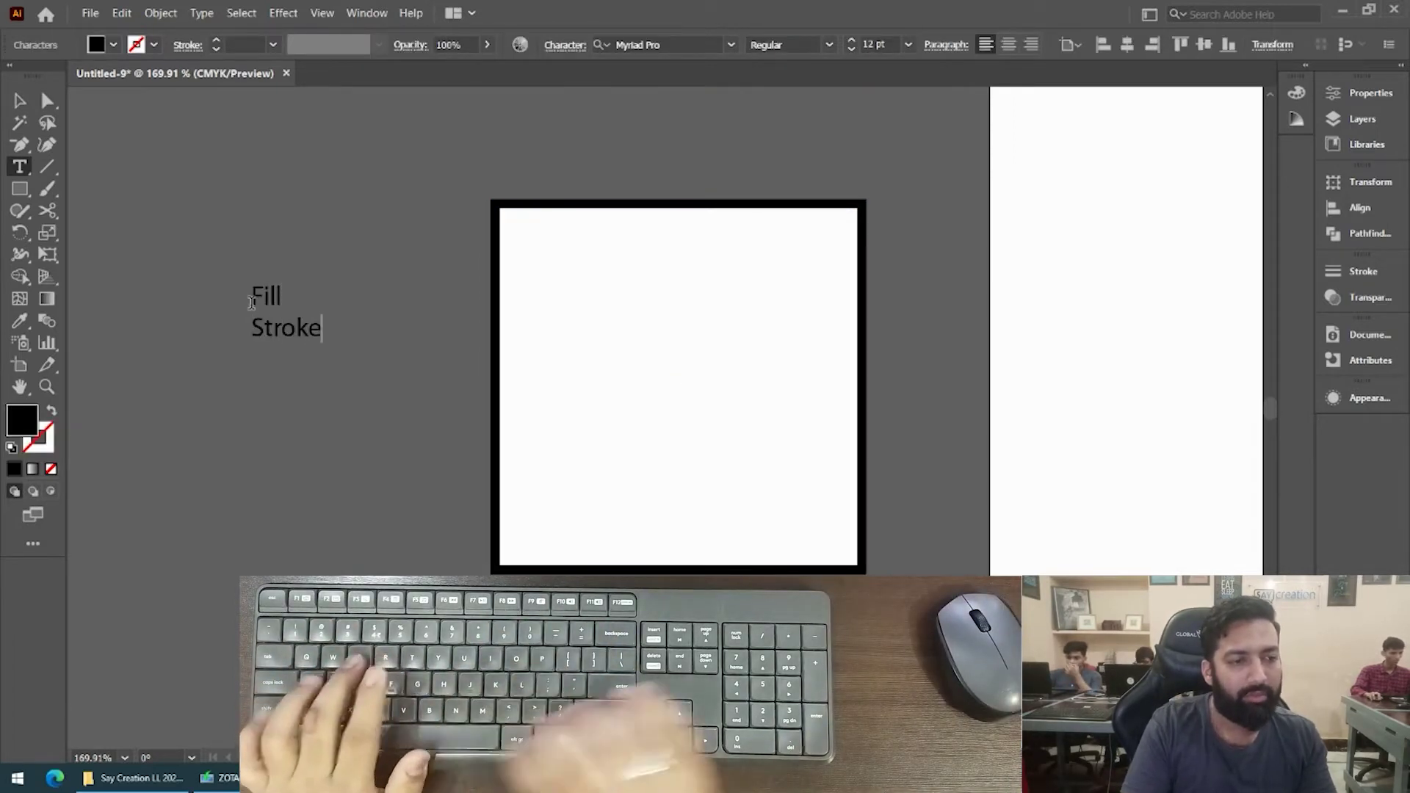
pyautogui.hotkey('ctrl', 'shift', 'a')
pyautogui.press('v')
# Add the text "Appearance" below the Fill/Stroke label and enlarge it to about 15 pt.
pyautogui.moveTo(252, 303)
pyautogui.mouseDown()
pyautogui.moveTo(438, 246)
pyautogui.moveTo(410, 170)
pyautogui.moveTo(434, 264)
pyautogui.mouseUp()
pyautogui.press('t')
pyautogui.click(432, 269)
pyautogui.hotkey('ctrl', 'a')
pyautogui.write('Appearance')
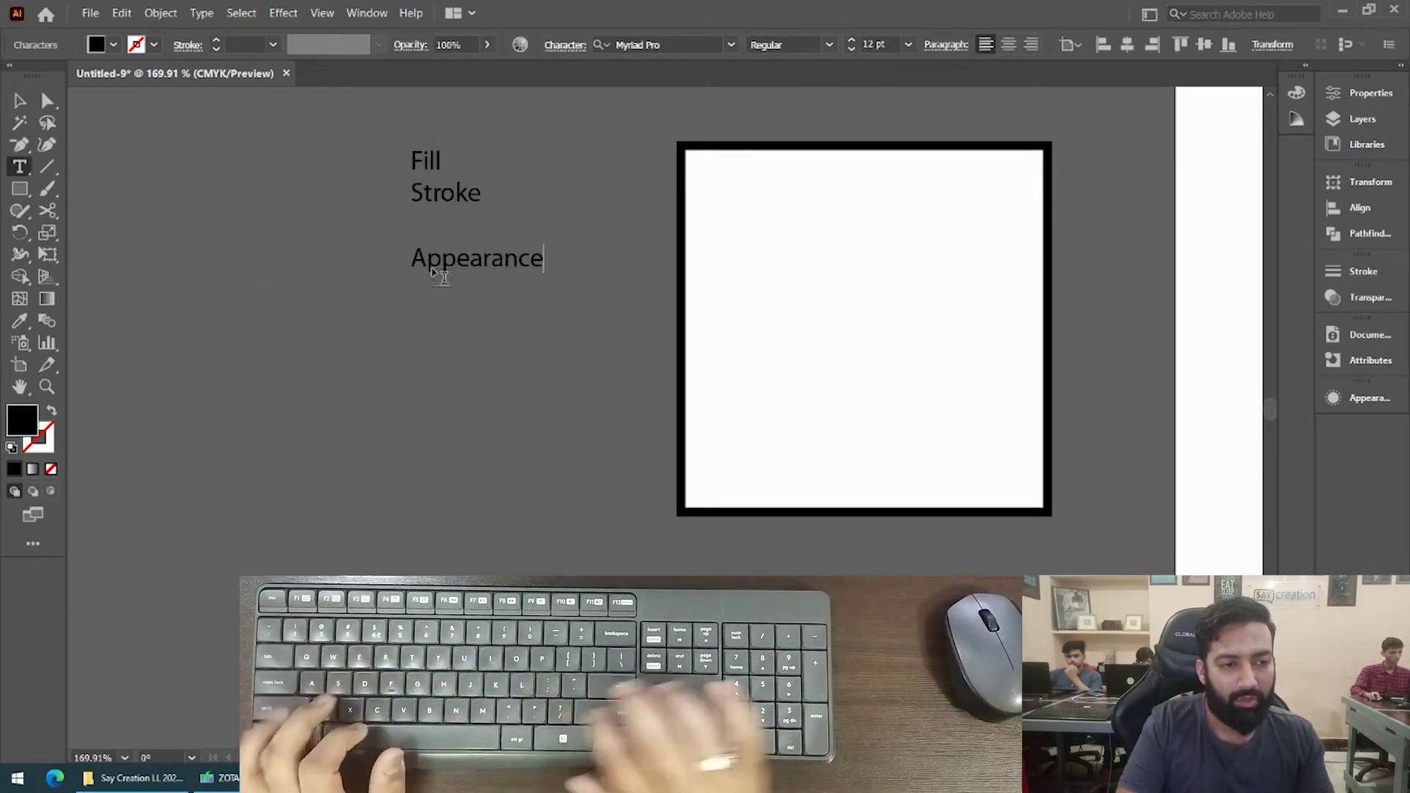
pyautogui.press('Escape')
pyautogui.keyDown('shift'); pyautogui.moveTo(478, 275); pyautogui.dragTo(476, 285); pyautogui.keyUp('shift')
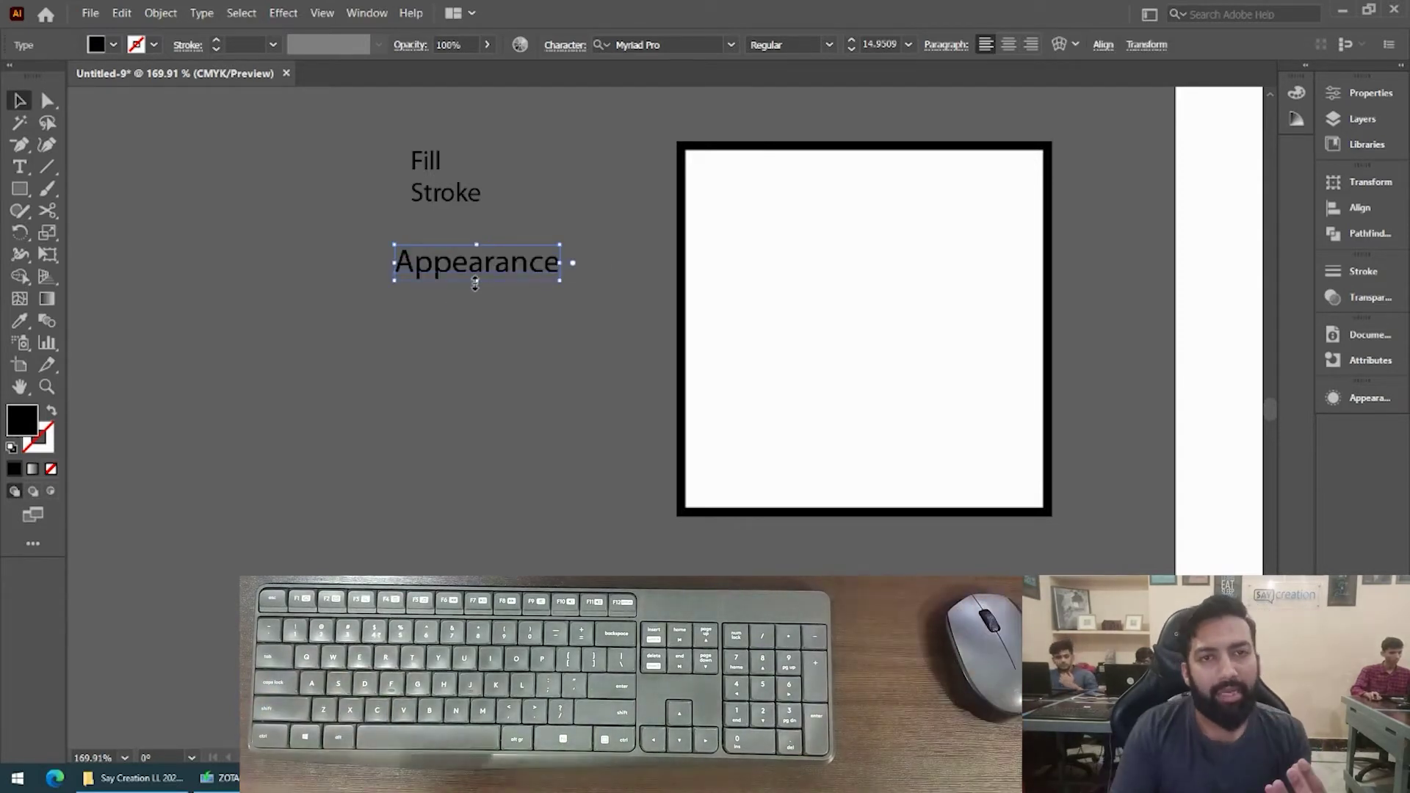
# Add "Sajawat" as a second line under the "Appearance" text.
pyautogui.doubleClick(476, 266)
pyautogui.press('End')
pyautogui.press('Return')
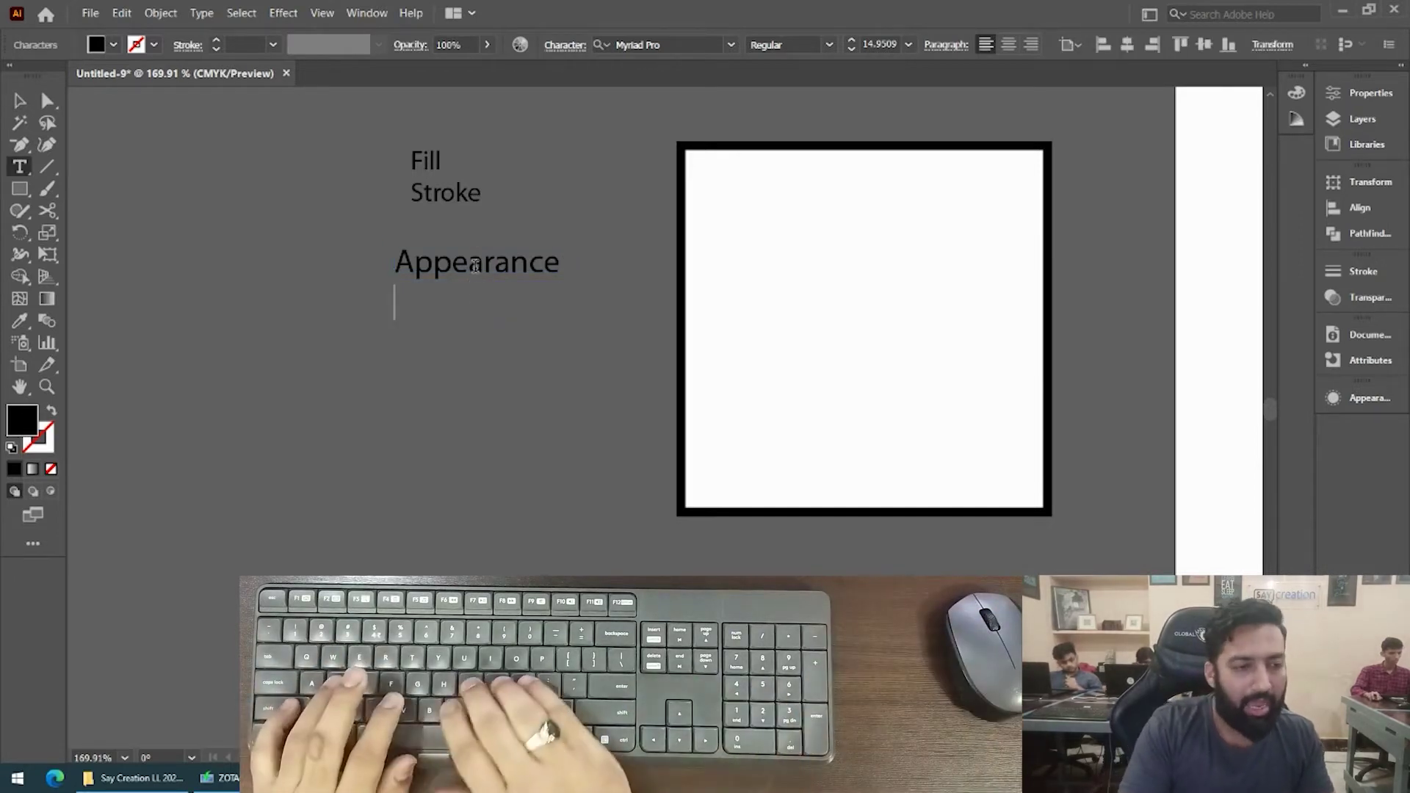
pyautogui.write('Sajawat')
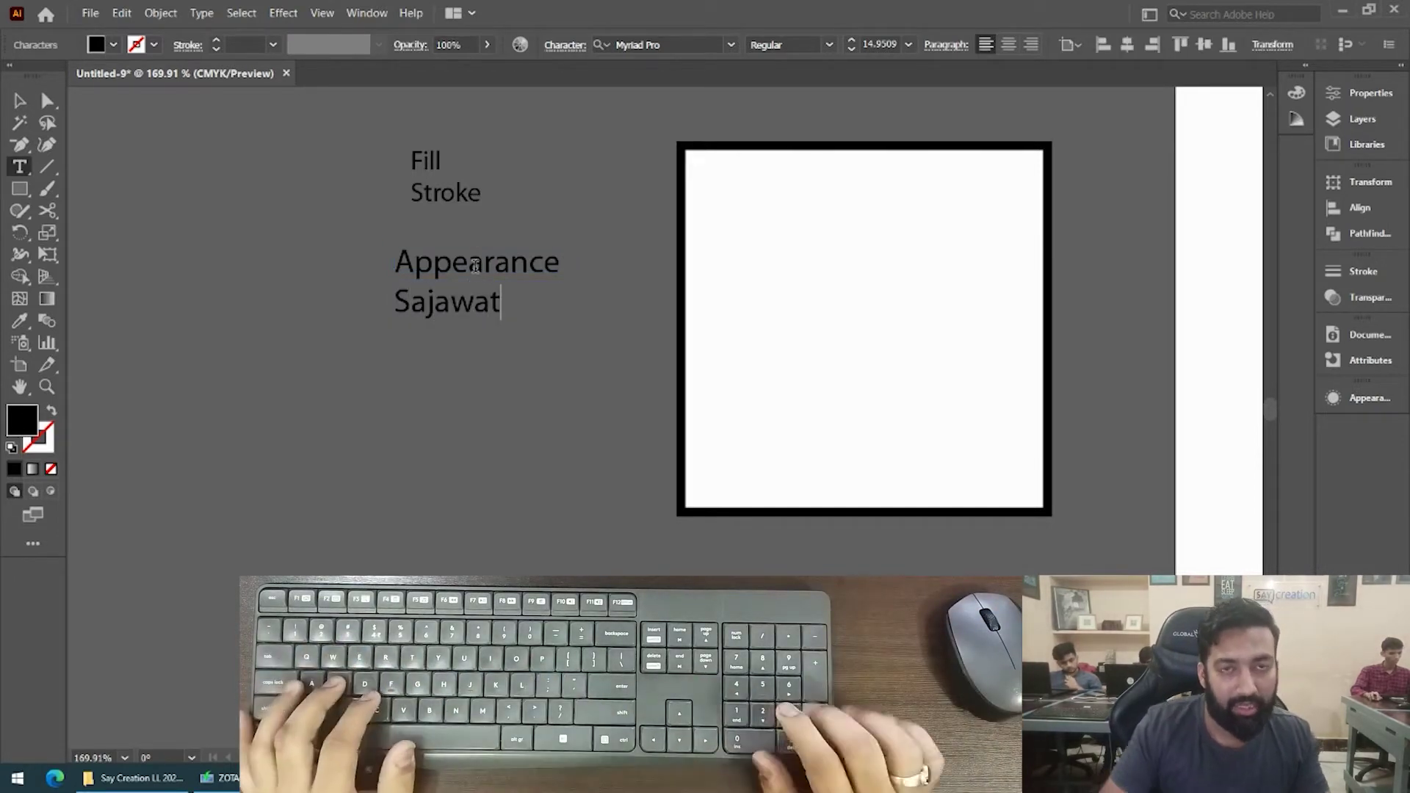
pyautogui.hotkey('shift', 'Home')
pyautogui.keyDown('ctrl'); pyautogui.click(476, 271); pyautogui.keyUp('ctrl')
pyautogui.press('Escape')
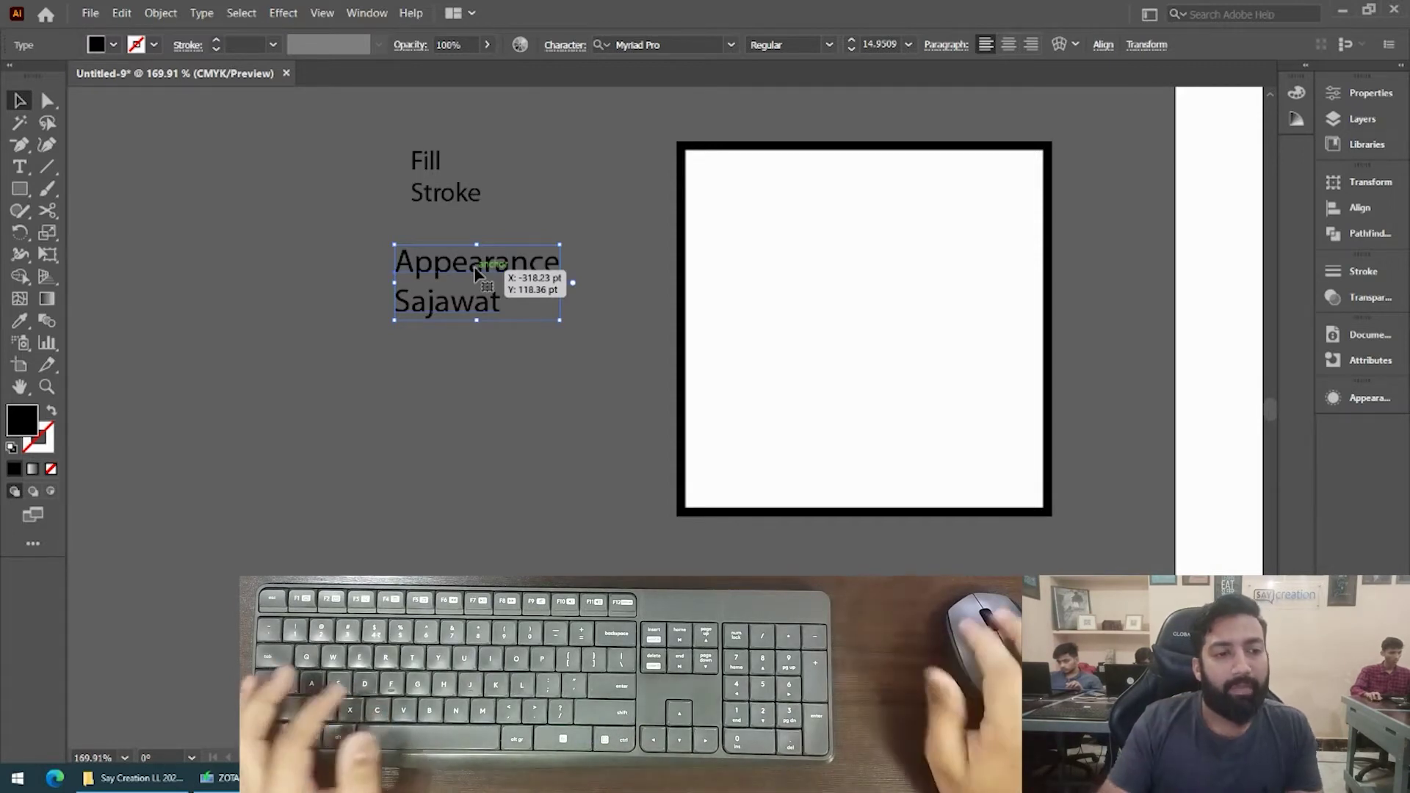
# Move the Appearance/Sajawat text block to the left, well clear of the Fill/Stroke label.
pyautogui.moveTo(472, 307); pyautogui.dragTo(426, 309)
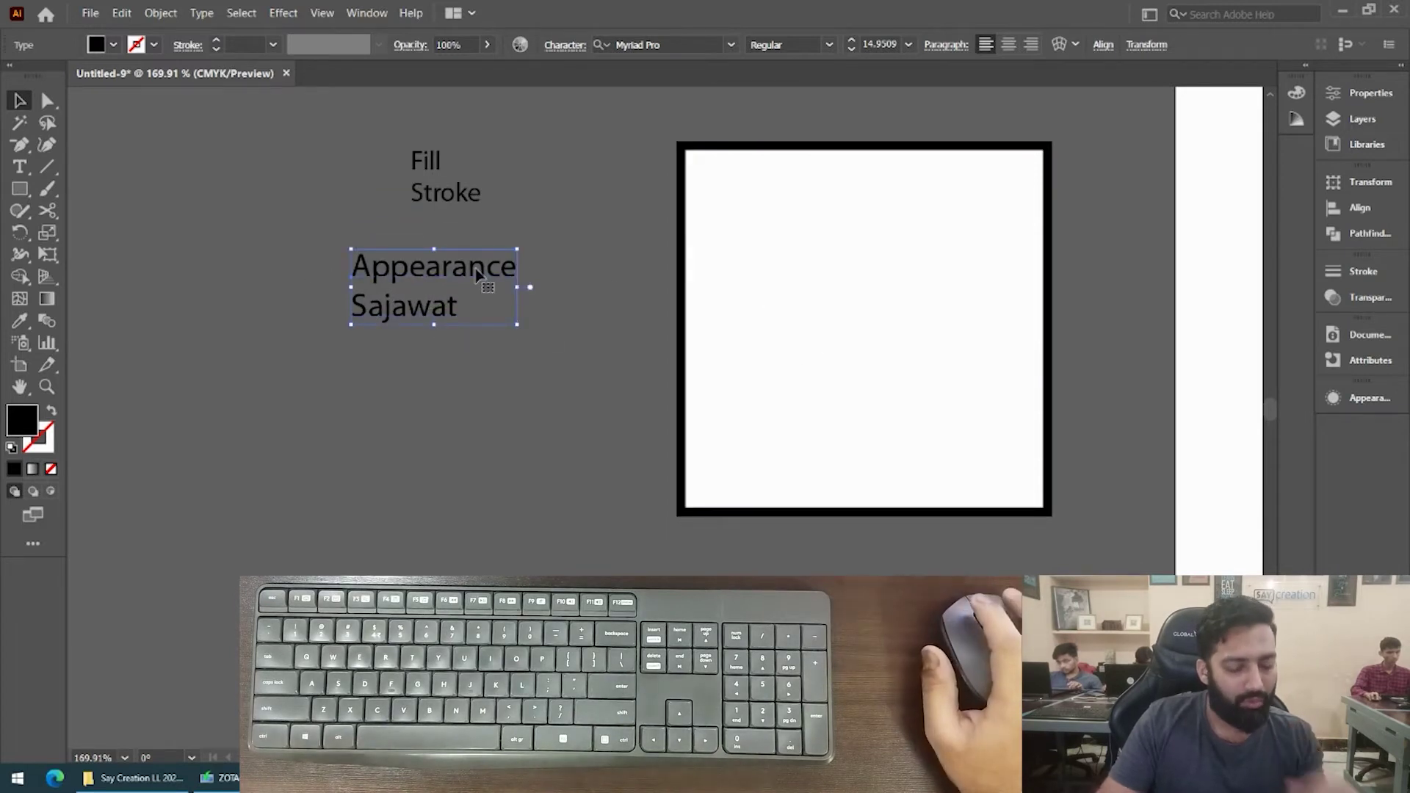
pyautogui.press('t')
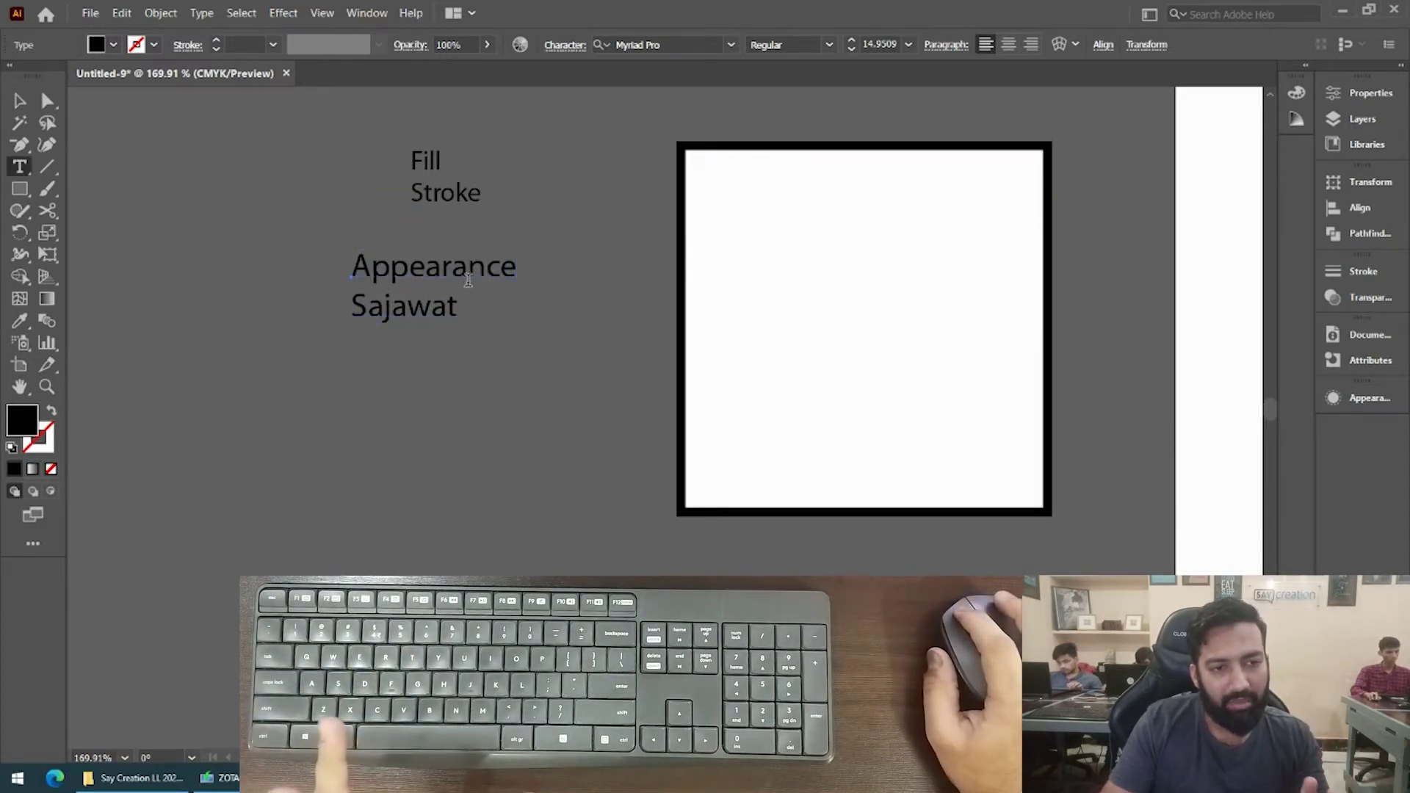
pyautogui.press('ctrl')
pyautogui.moveTo(468, 279); pyautogui.dragTo(340, 280)
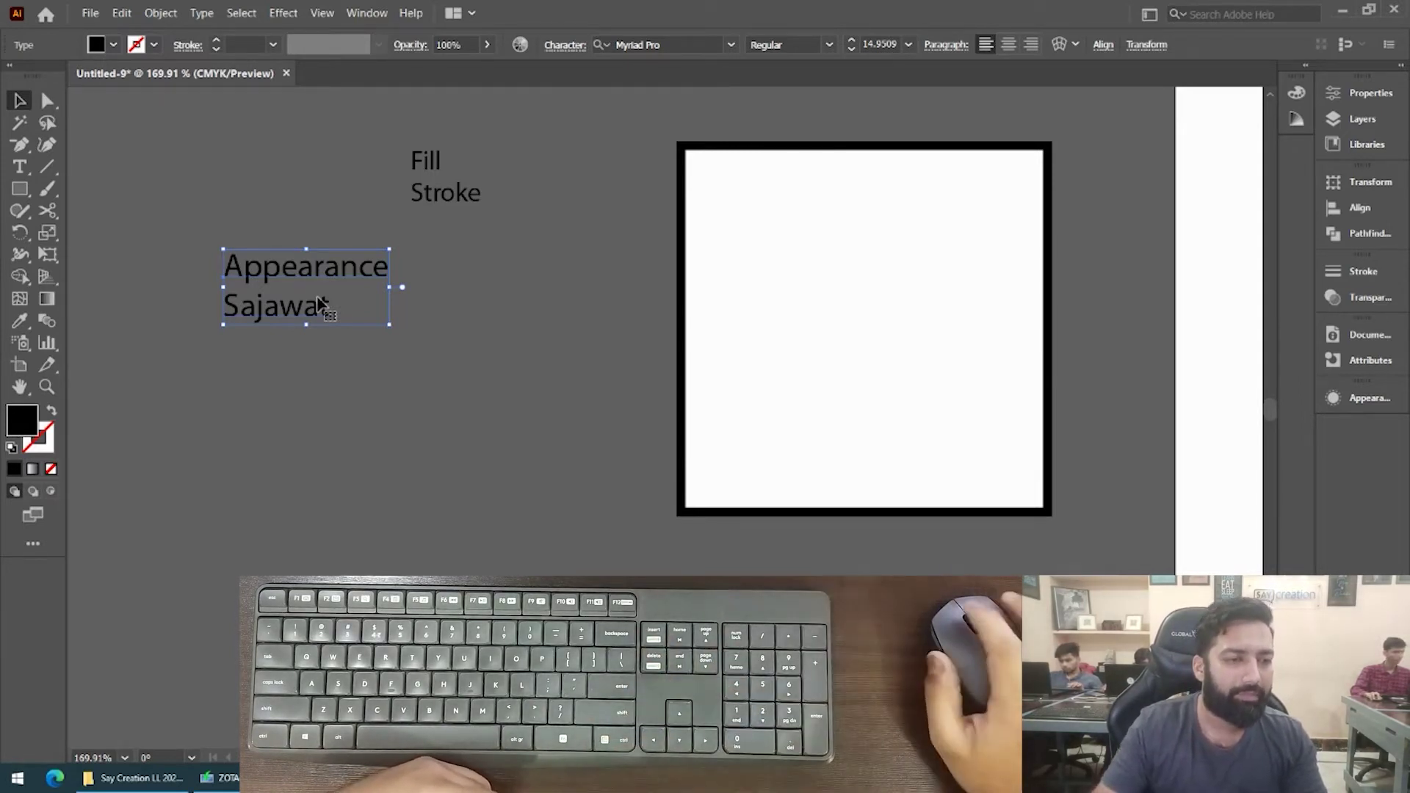
pyautogui.moveTo(334, 282)
pyautogui.mouseDown()
pyautogui.moveTo(269, 266)
pyautogui.moveTo(228, 297)
pyautogui.moveTo(330, 292)
pyautogui.mouseUp()
pyautogui.click(440, 193)
pyautogui.doubleClick(331, 292)
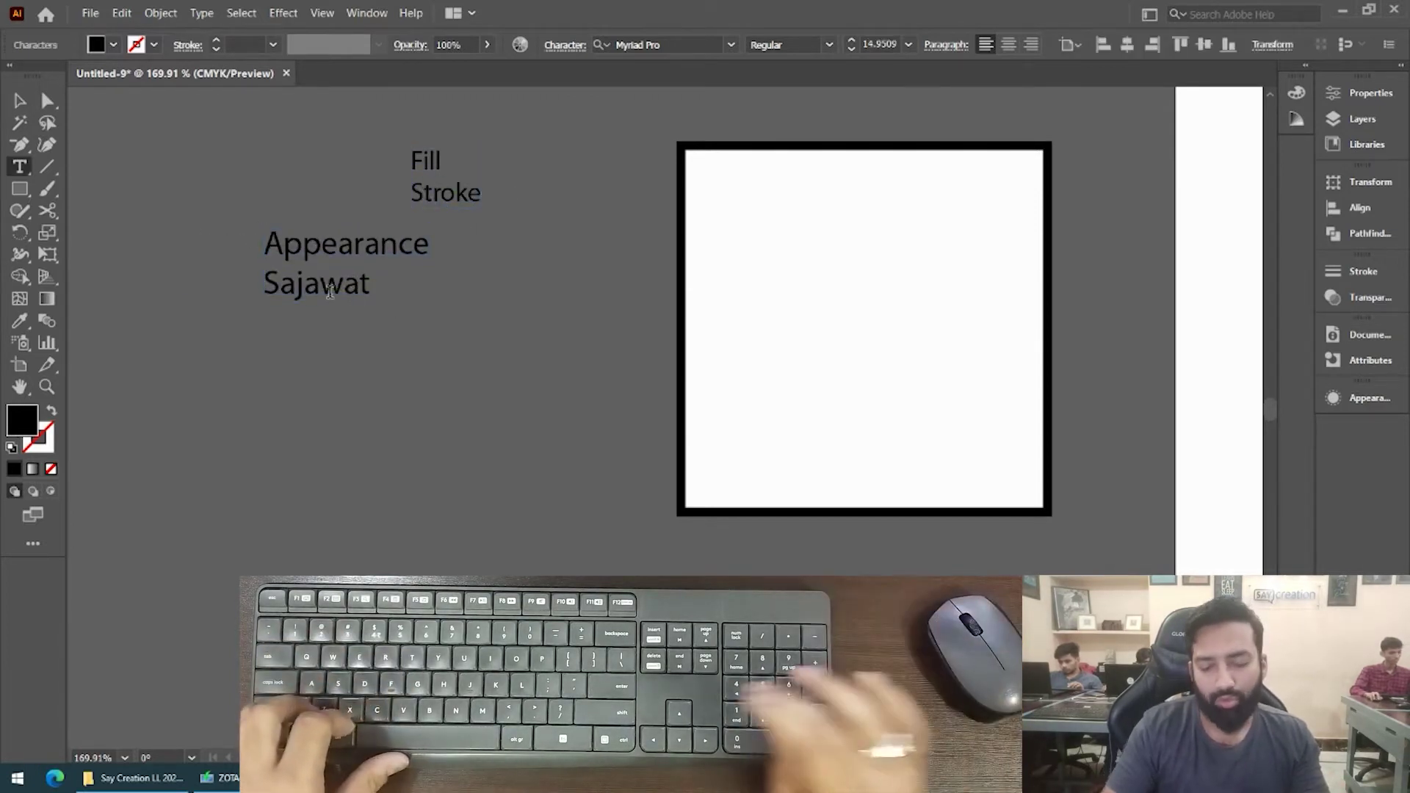
pyautogui.hotkey('shift', 'End')
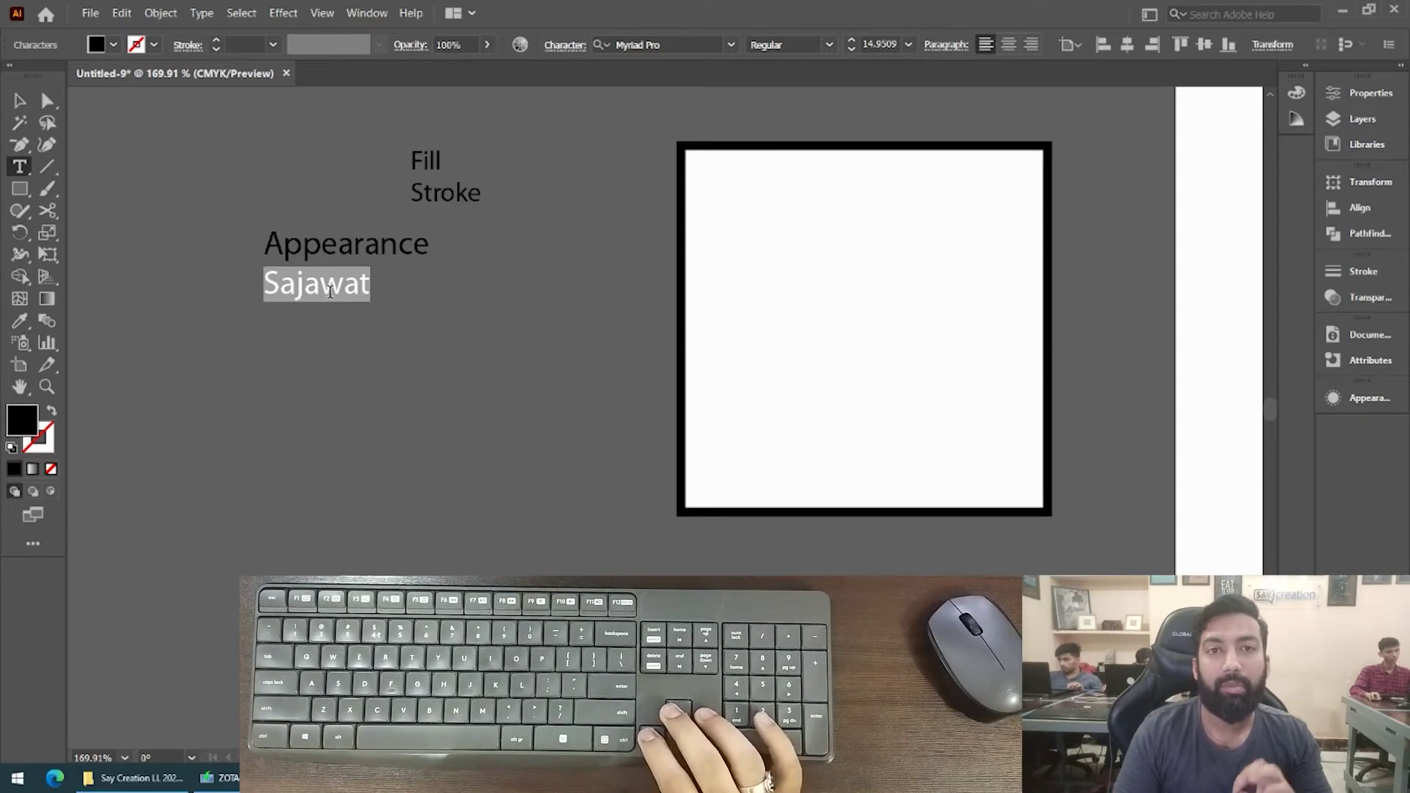
pyautogui.press('Up')
pyautogui.keyDown('ctrl'); pyautogui.click(334, 293); pyautogui.keyUp('ctrl')
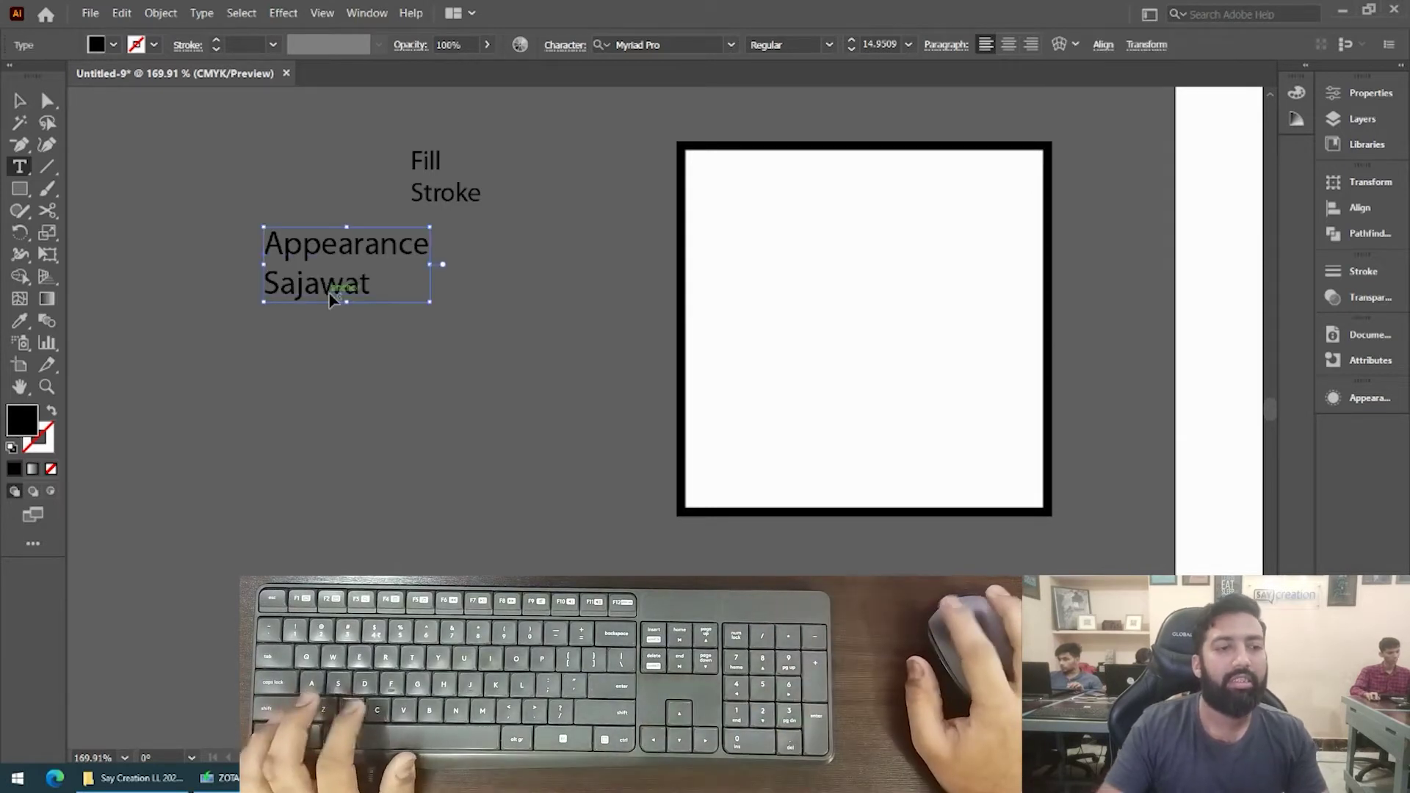
pyautogui.moveTo(374, 253); pyautogui.dragTo(255, 266)
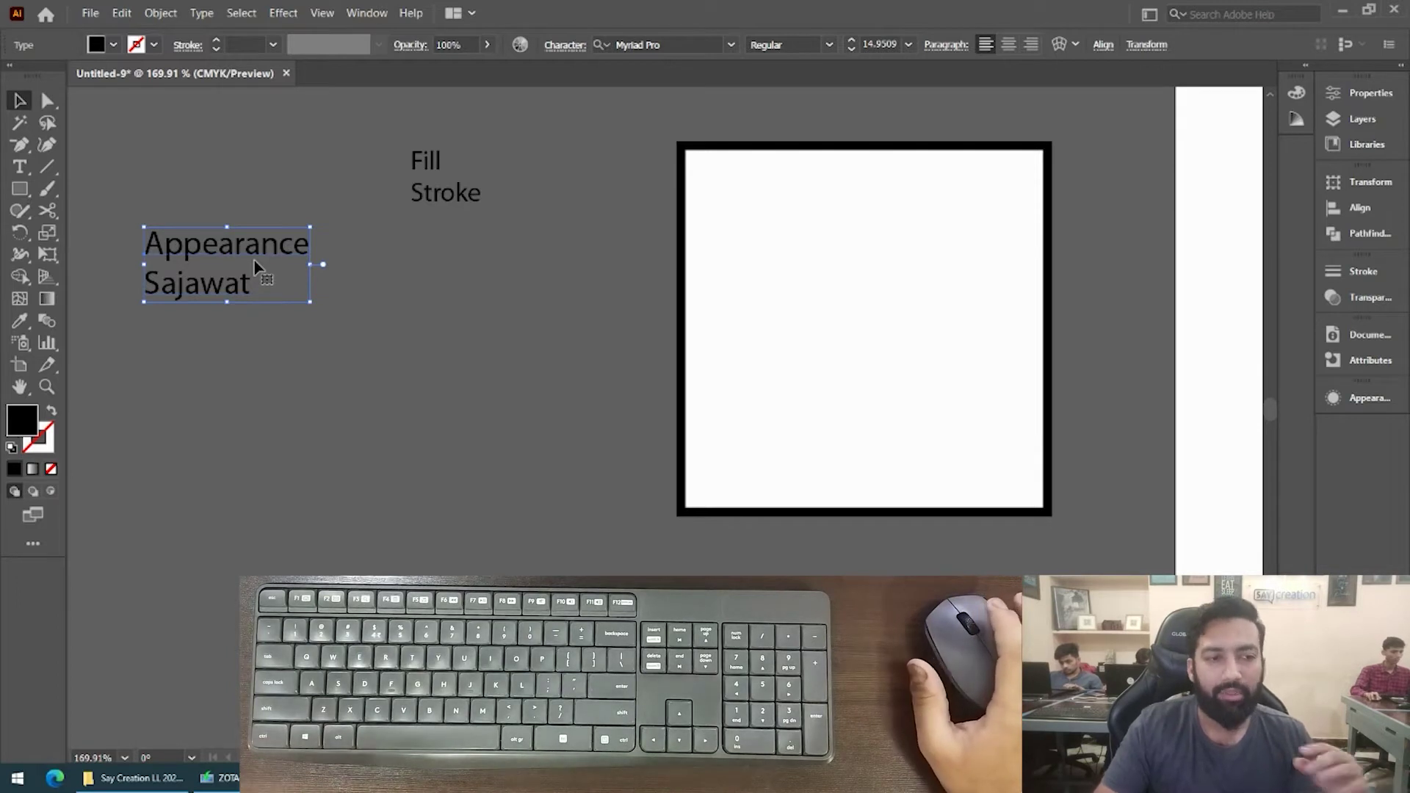
# Enlarge the Fill/Stroke label to about 29 pt.
pyautogui.click(434, 197)
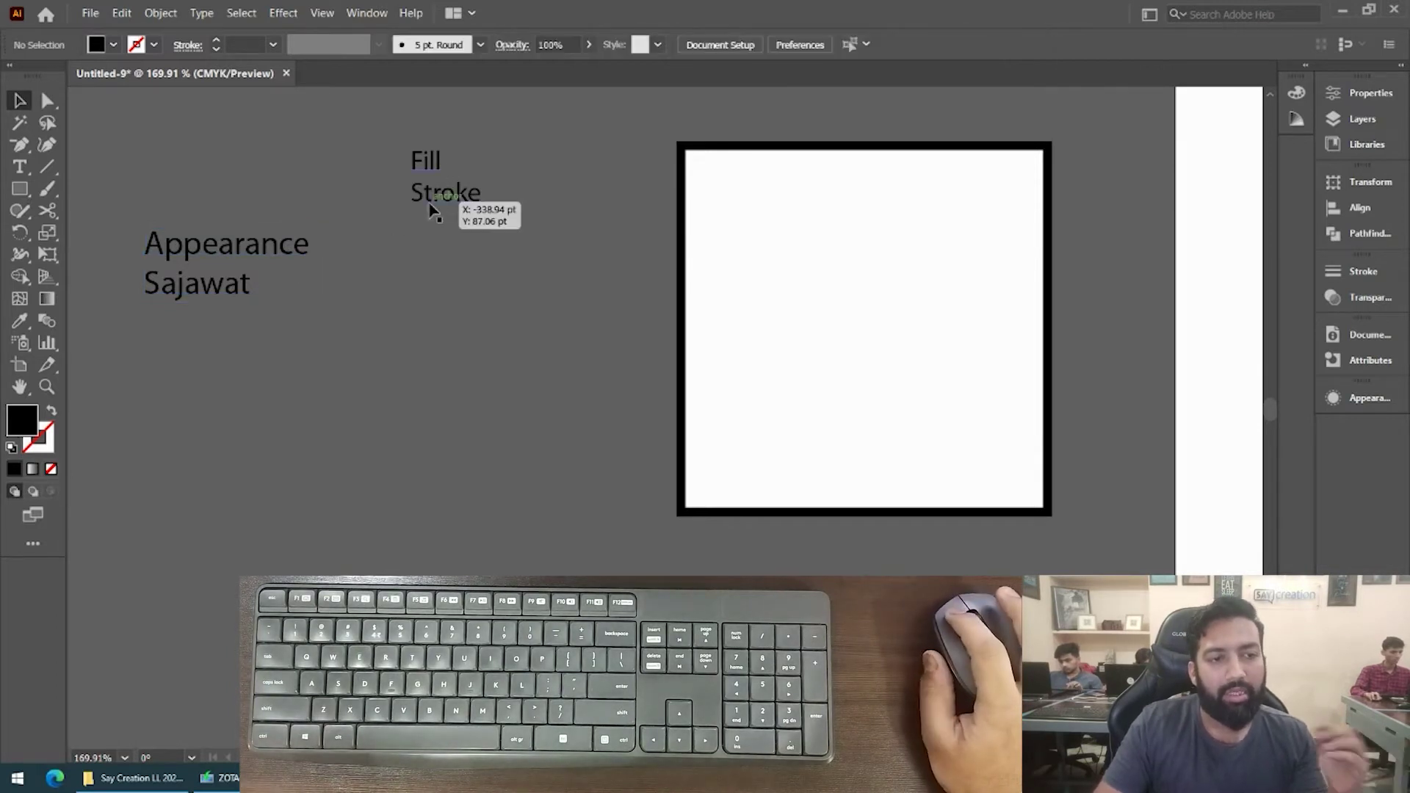
pyautogui.moveTo(445, 211)
pyautogui.mouseDown()
pyautogui.moveTo(470, 282)
pyautogui.moveTo(445, 289)
pyautogui.moveTo(489, 297)
pyautogui.mouseUp()
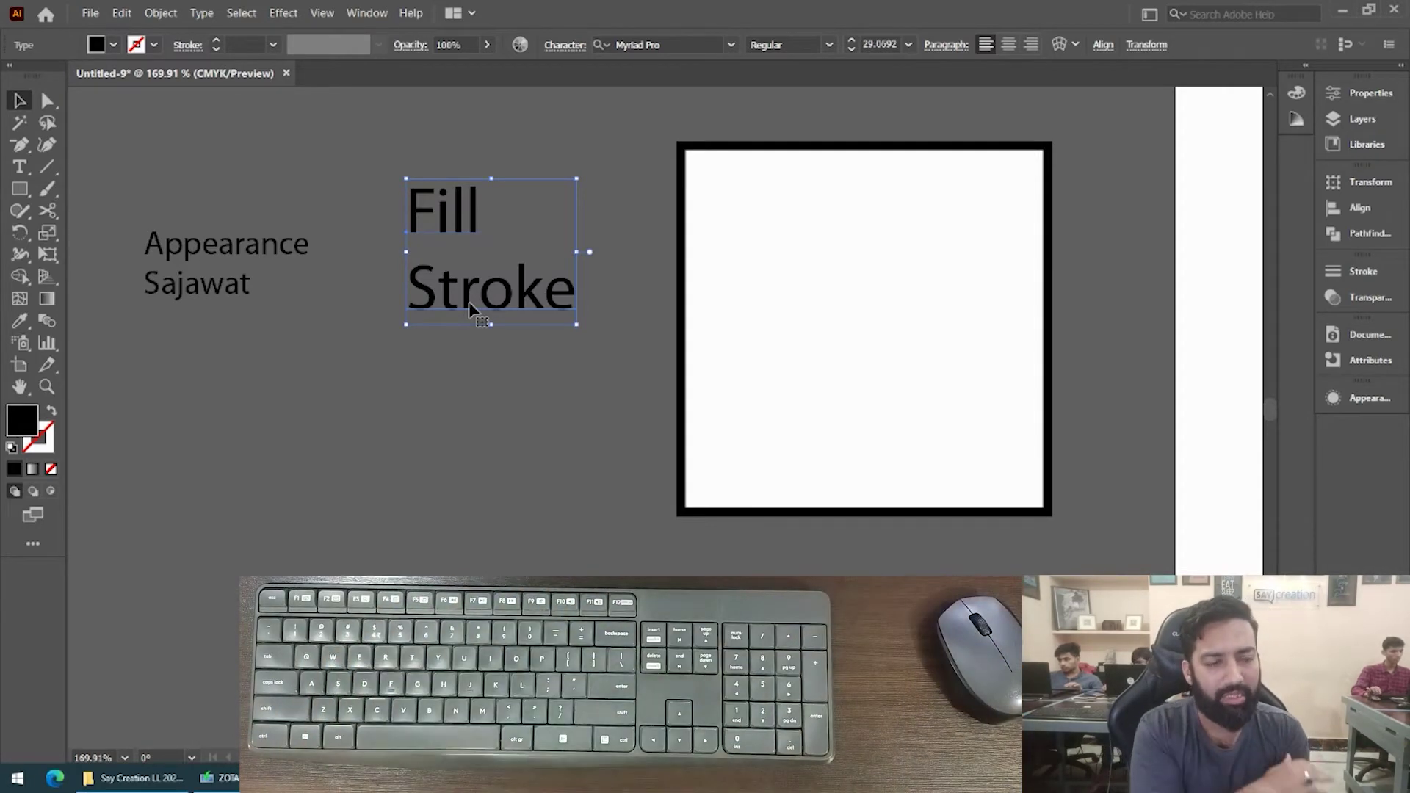
# Set the square's stroke colour to the bright pink-red FF0049 with the Color Picker.
pyautogui.click(766, 203)
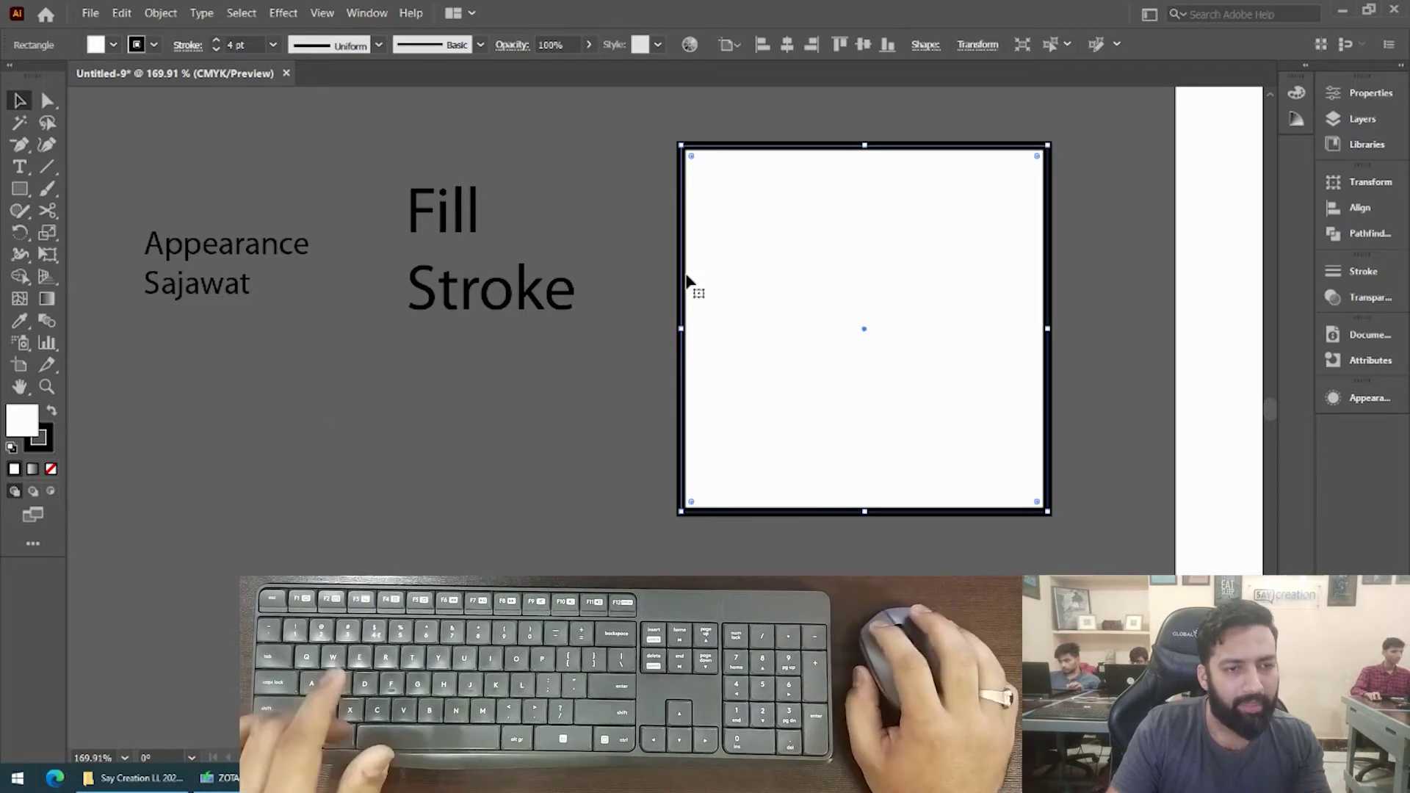
pyautogui.click(42, 446)
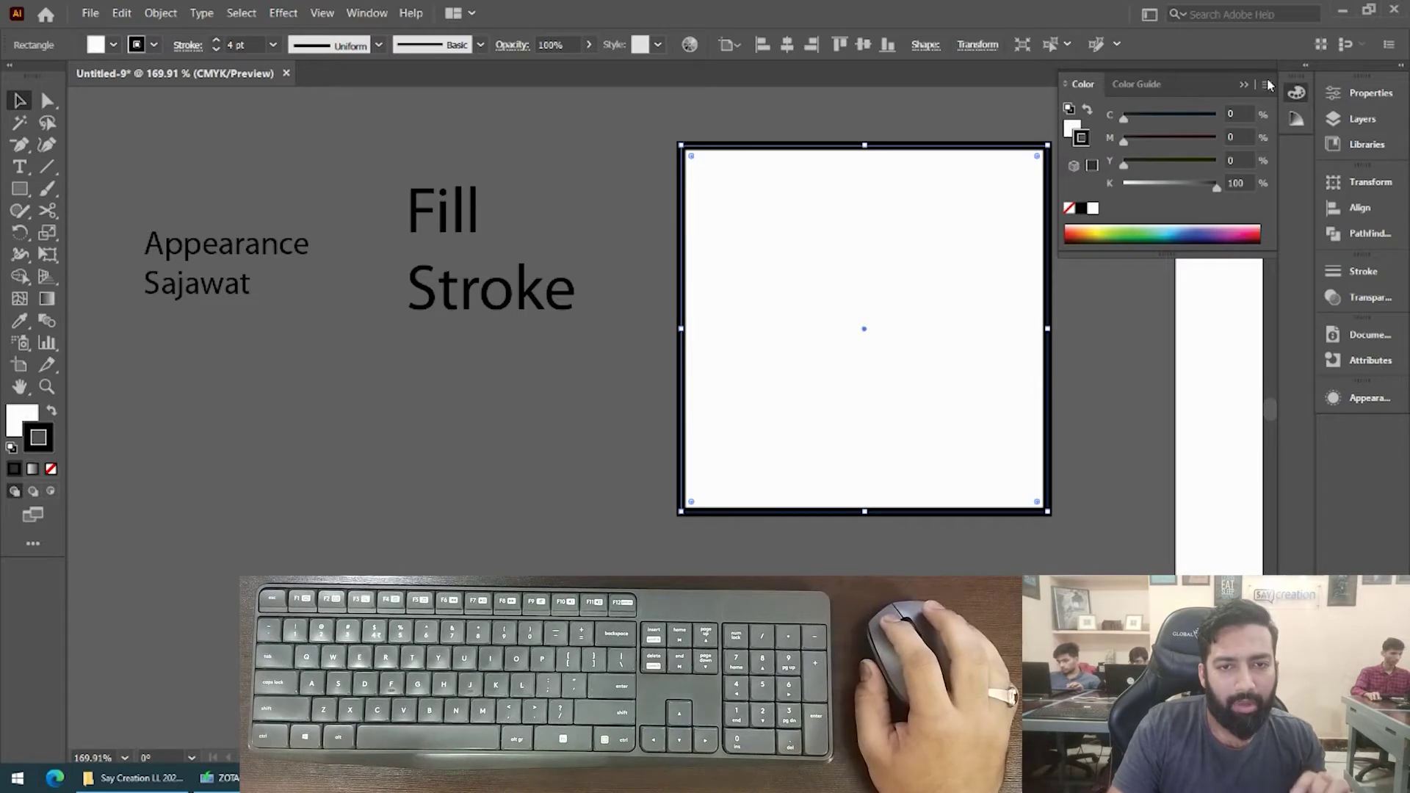
pyautogui.click(1244, 84)
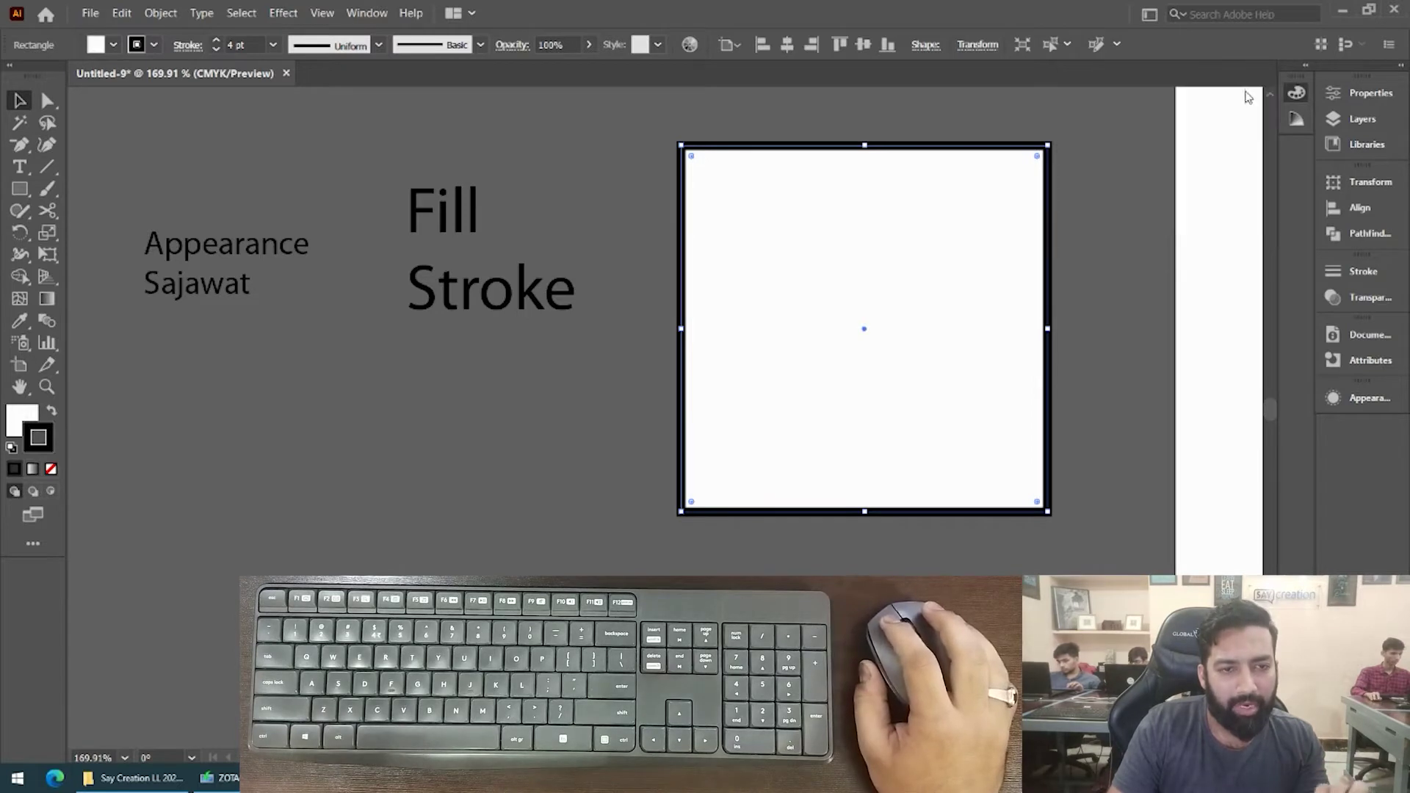
pyautogui.doubleClick(29, 439)
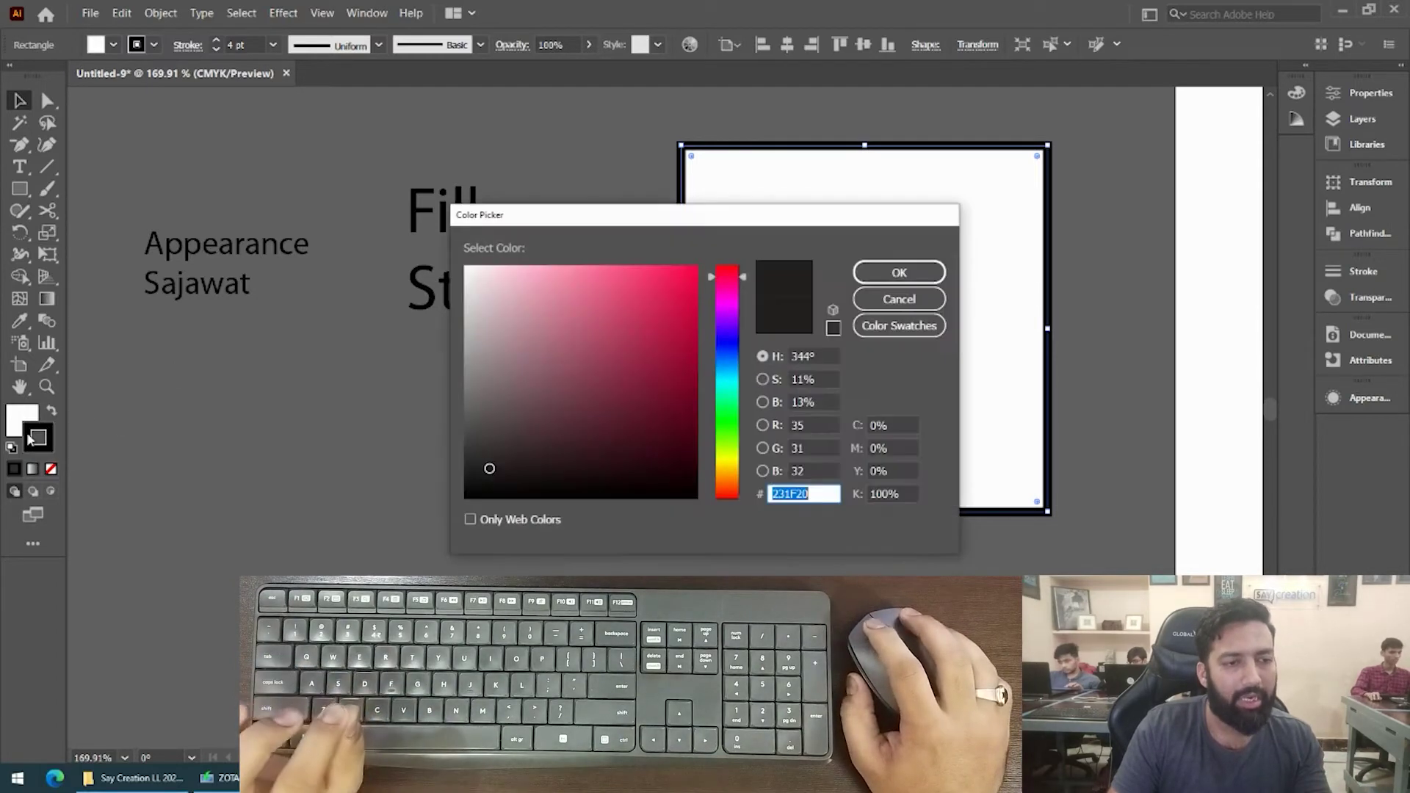
pyautogui.moveTo(534, 345); pyautogui.dragTo(696, 268)
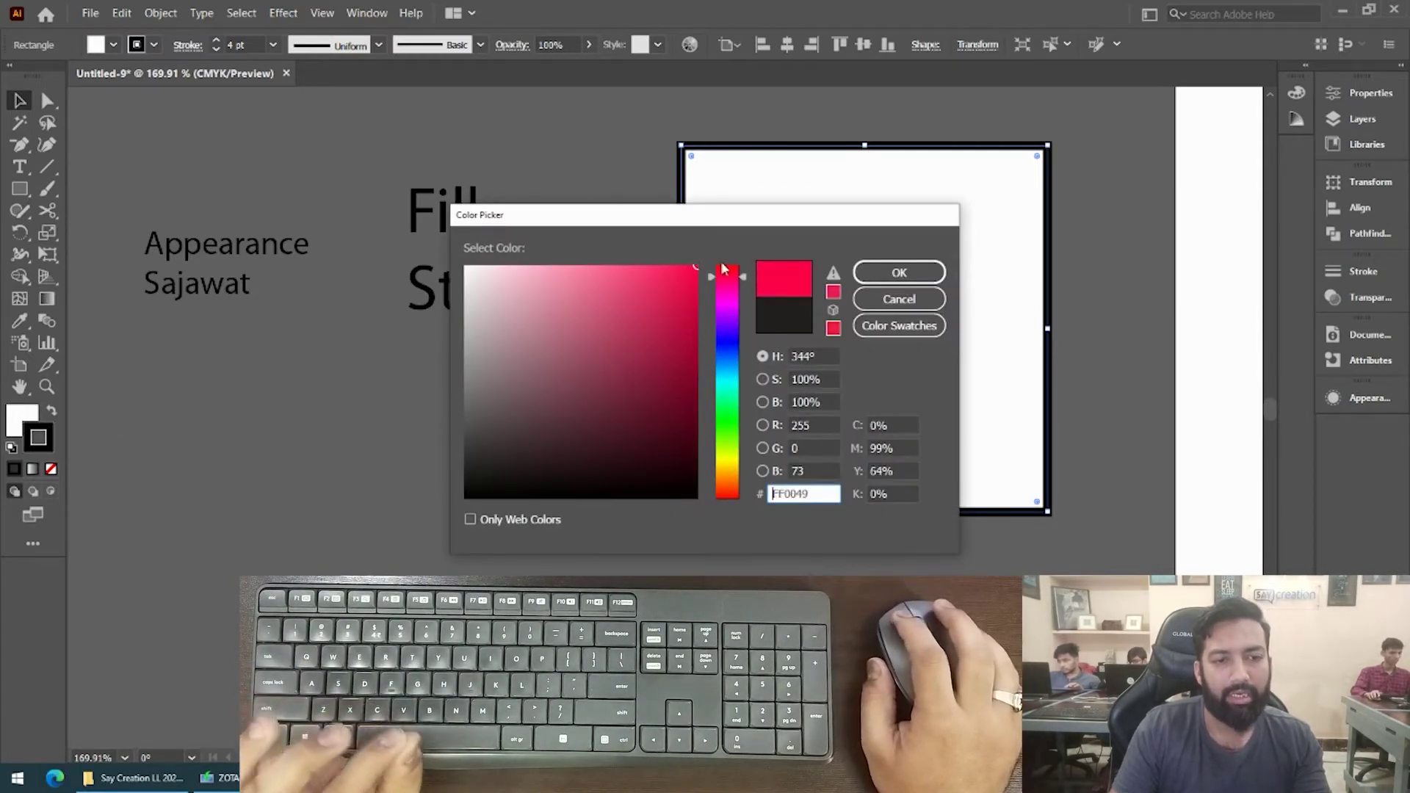
pyautogui.click(898, 274)
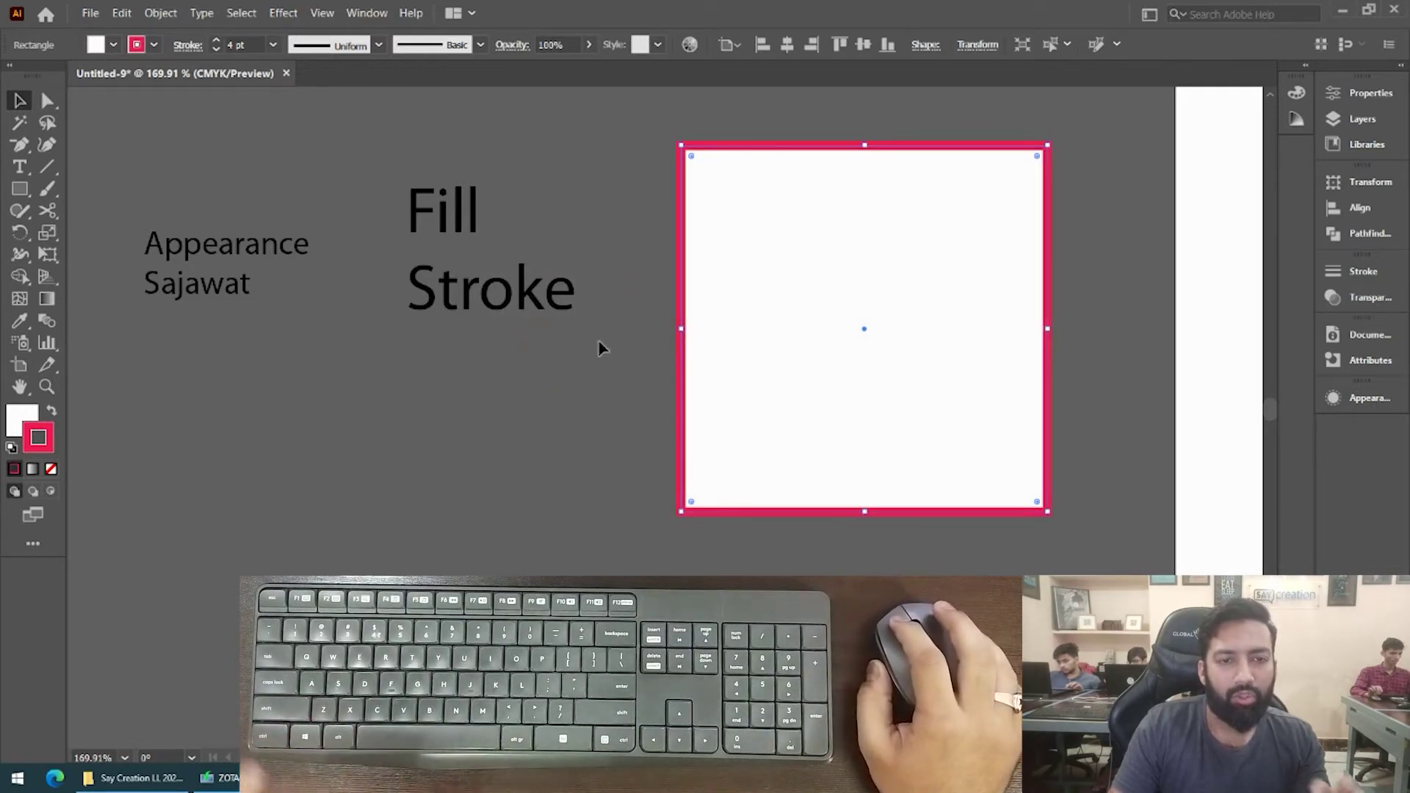
# Change the square's stroke to a green of about C 58, M 0, Y 84, K 0 from the colour spectrum.
pyautogui.click(1293, 92)
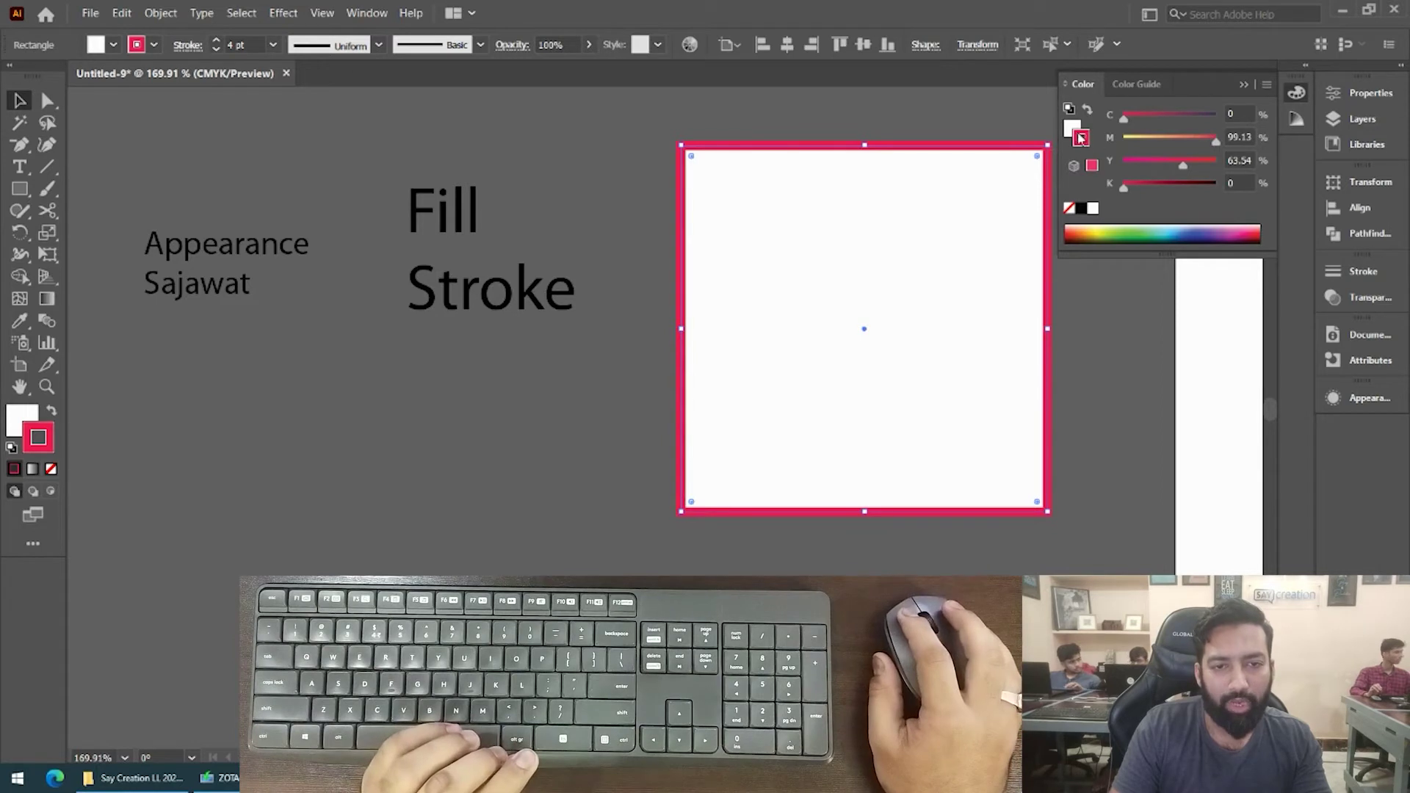
pyautogui.moveTo(1130, 219); pyautogui.dragTo(1143, 226)
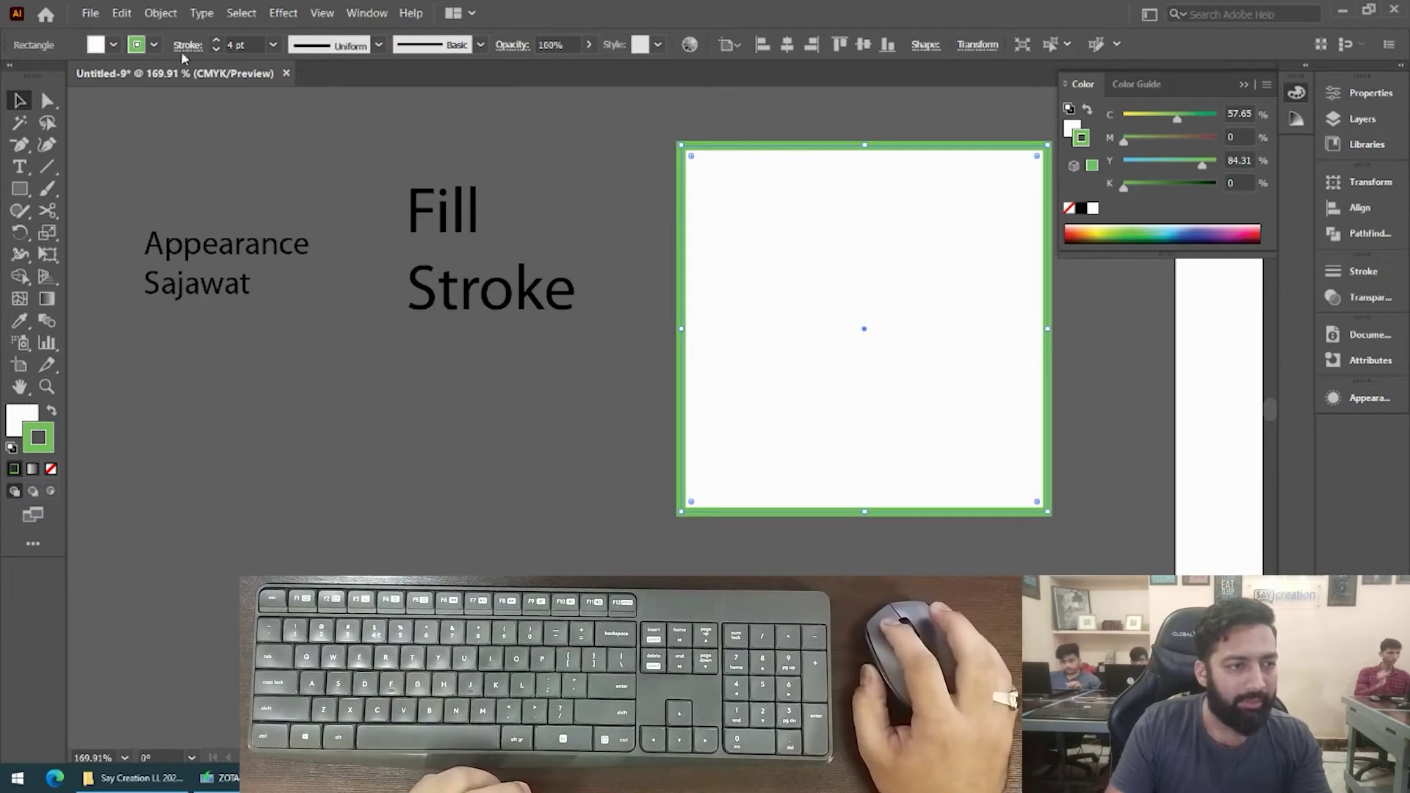
pyautogui.click(155, 47)
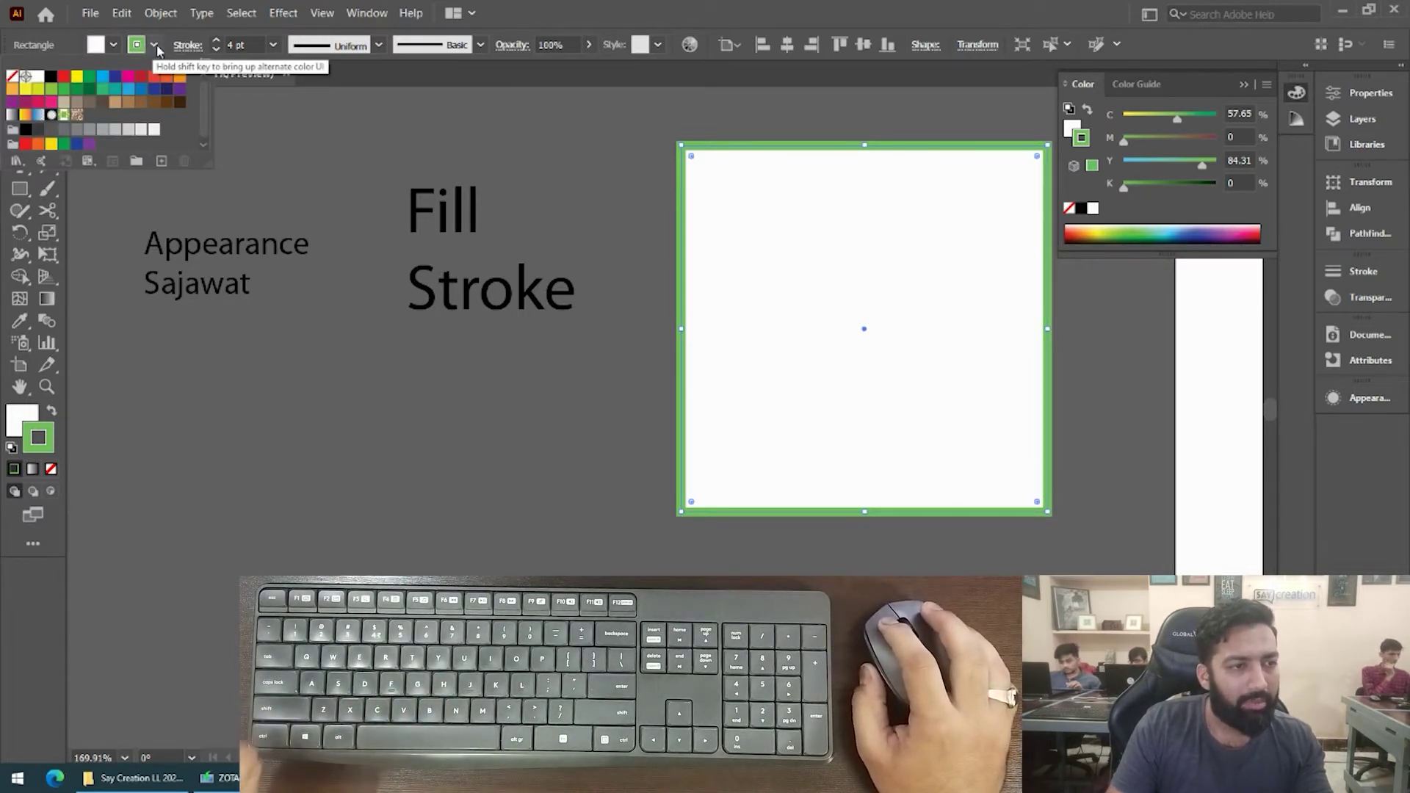
pyautogui.click(827, 212)
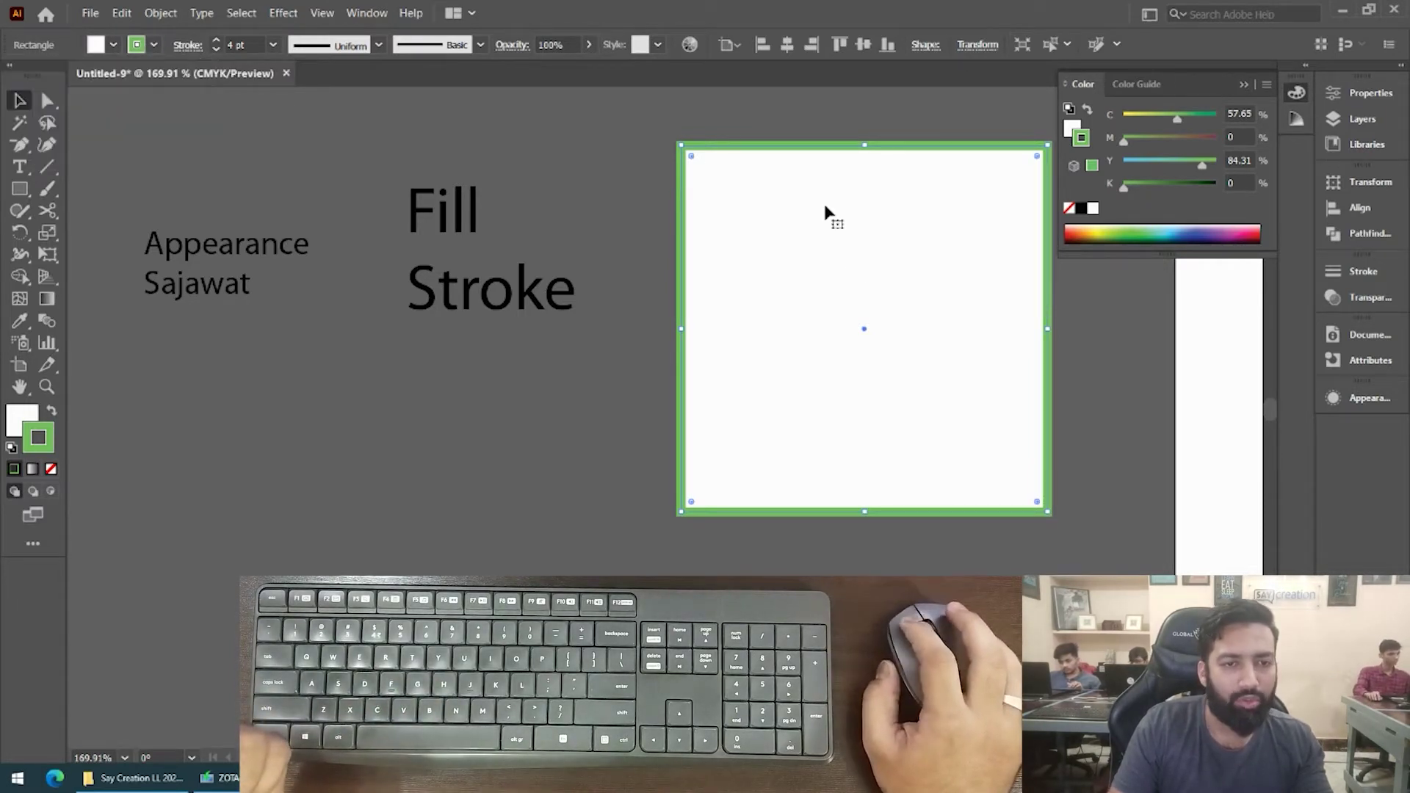
# Shift the square slightly left and apply the brown swatch (C 40, M 70, Y 100, K 50) to its stroke.
pyautogui.moveTo(869, 218); pyautogui.dragTo(852, 215)
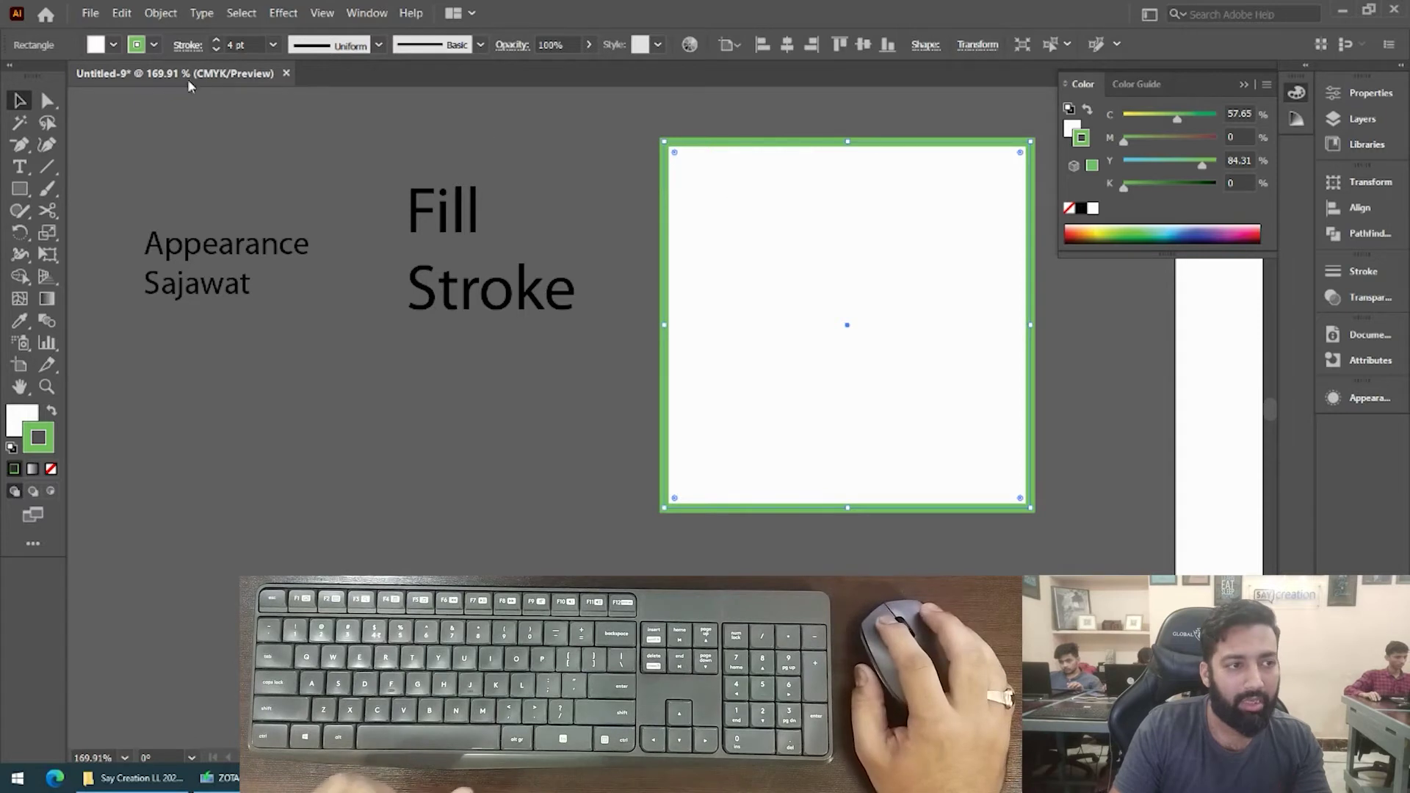
pyautogui.click(154, 46)
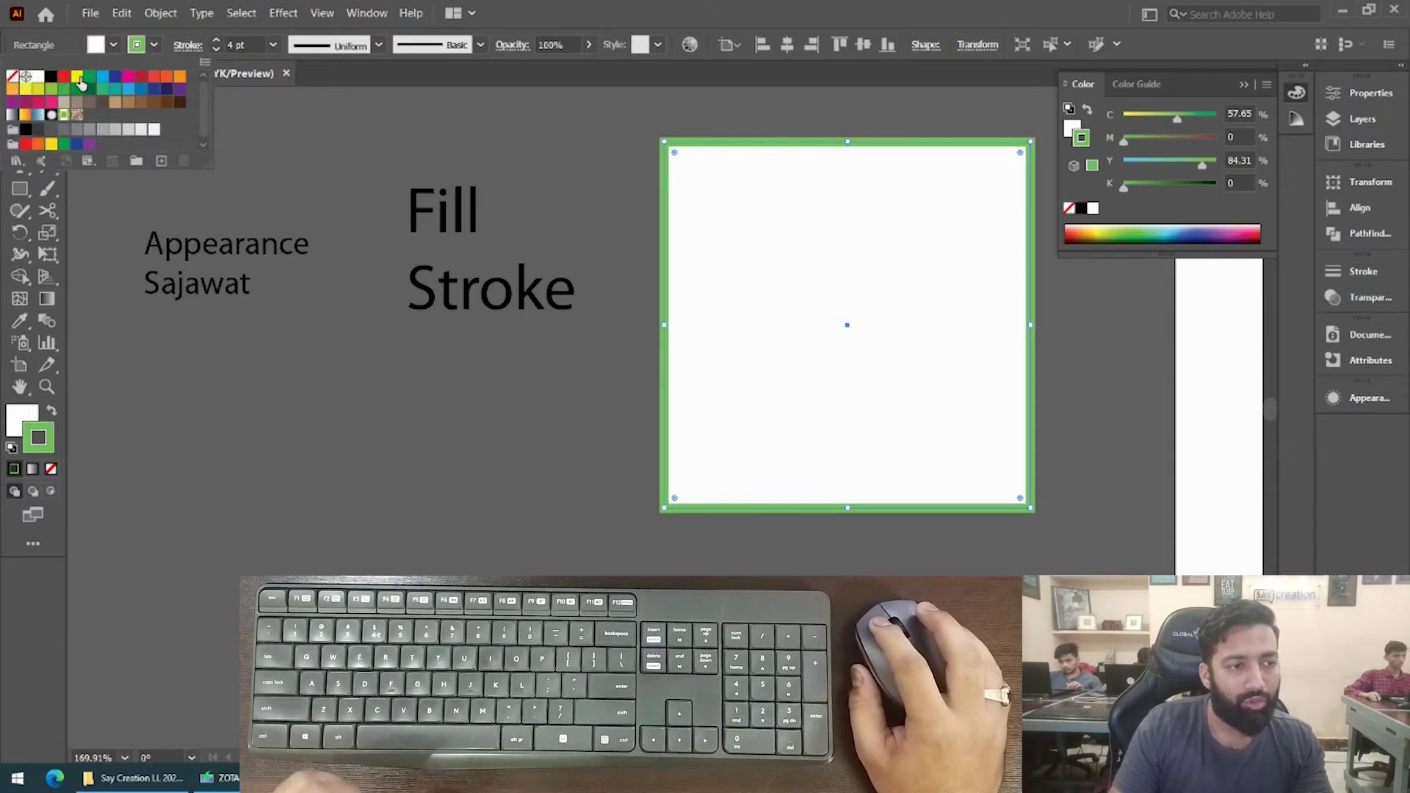
pyautogui.click(90, 88)
pyautogui.click(129, 76)
pyautogui.click(166, 101)
# Duplicate the brown-stroked square down and to the left, and group both squares.
pyautogui.moveTo(753, 266); pyautogui.dragTo(494, 430)
pyautogui.keyDown('shift'); pyautogui.click(796, 245); pyautogui.keyUp('shift')
pyautogui.hotkey('ctrl', 'g')
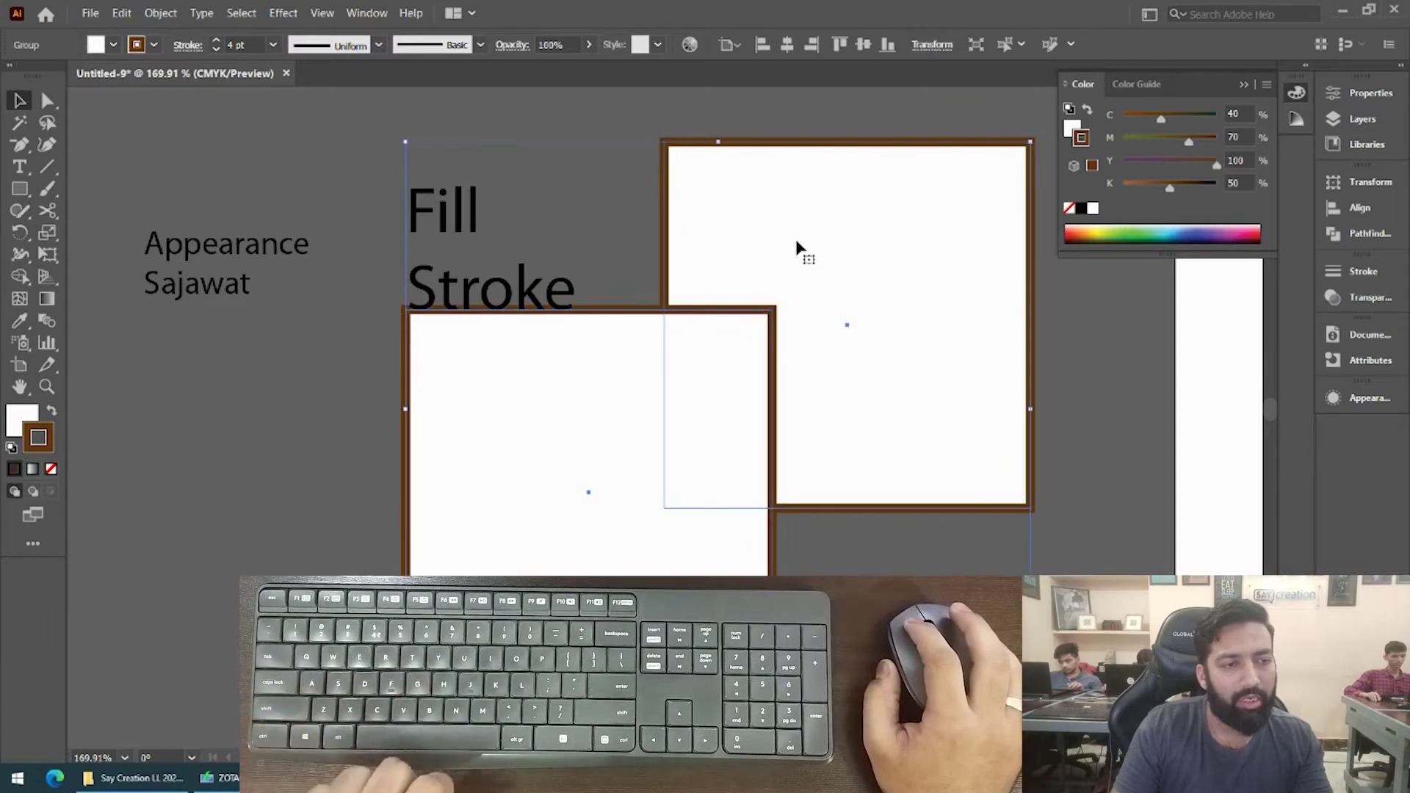
# Give the duplicate square a blue stroke and place the two squares side by side, the blue one over the Fill/Stroke label.
pyautogui.click(563, 317)
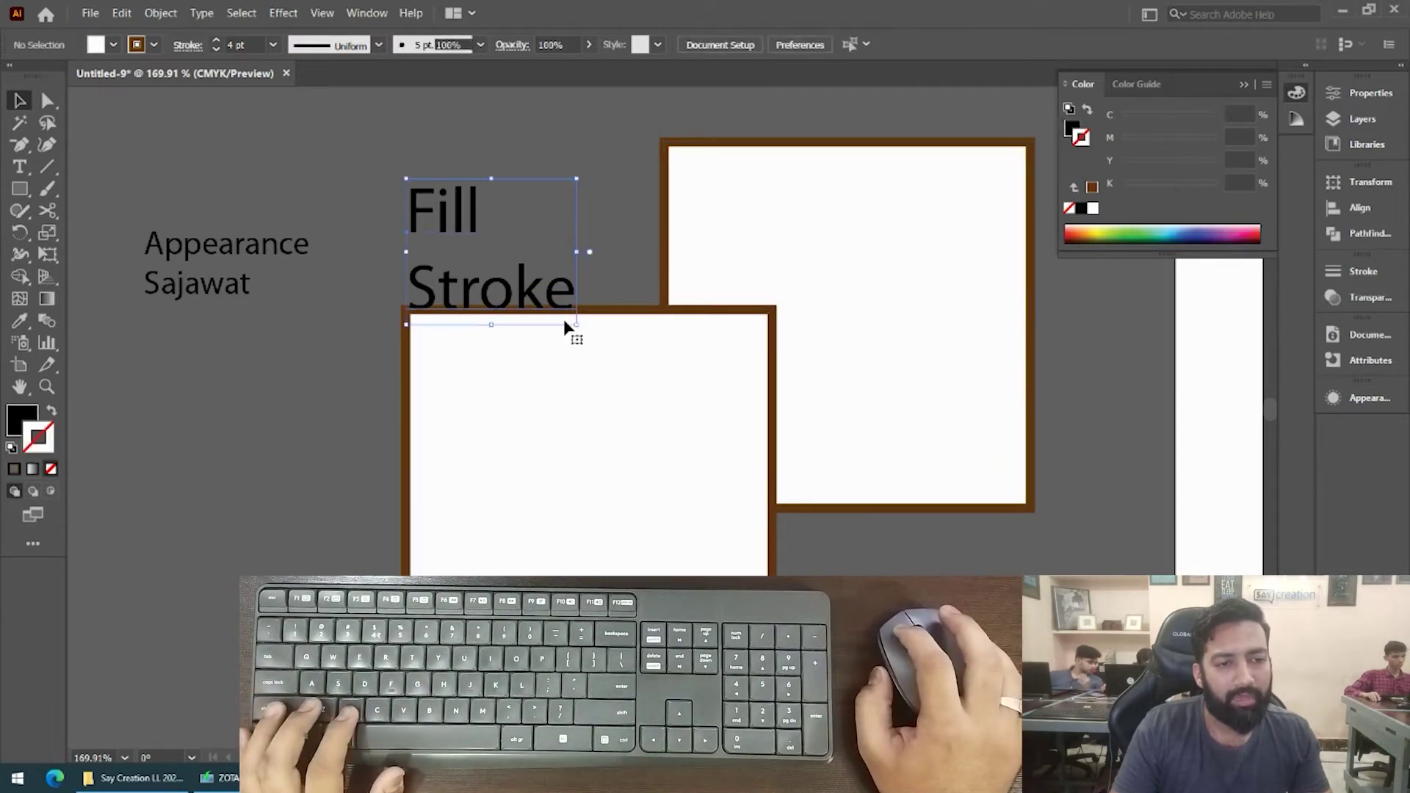
pyautogui.click(729, 449)
pyautogui.moveTo(632, 433); pyautogui.dragTo(503, 214)
pyautogui.click(736, 235)
pyautogui.moveTo(749, 212); pyautogui.dragTo(729, 328)
pyautogui.moveTo(716, 350); pyautogui.dragTo(723, 303)
# Select both squares, move them together to the right of the Fill/Stroke label, and hide the artboards.
pyautogui.keyDown('shift'); pyautogui.click(586, 288); pyautogui.keyUp('shift')
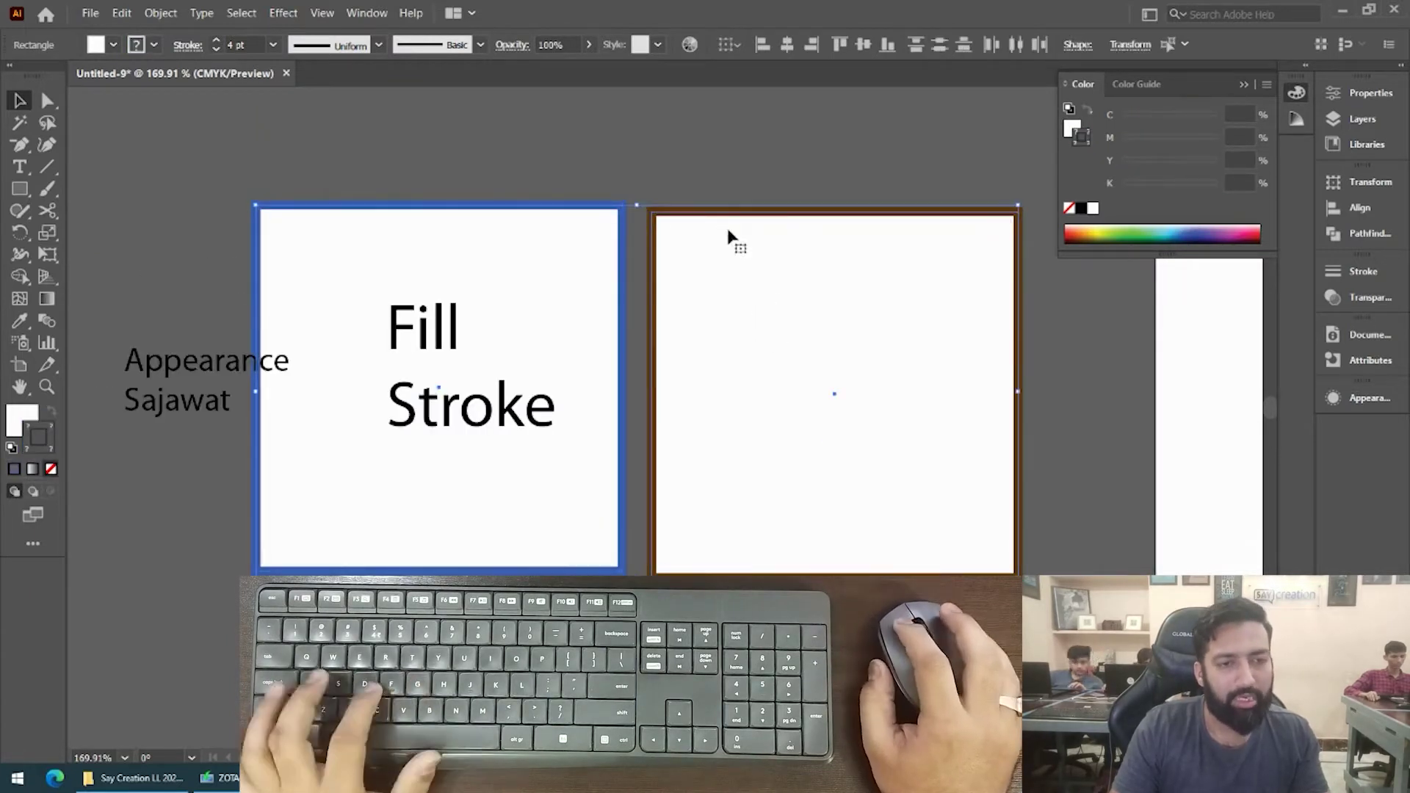
pyautogui.click(728, 305)
pyautogui.keyDown('shift'); pyautogui.click(593, 234); pyautogui.keyUp('shift')
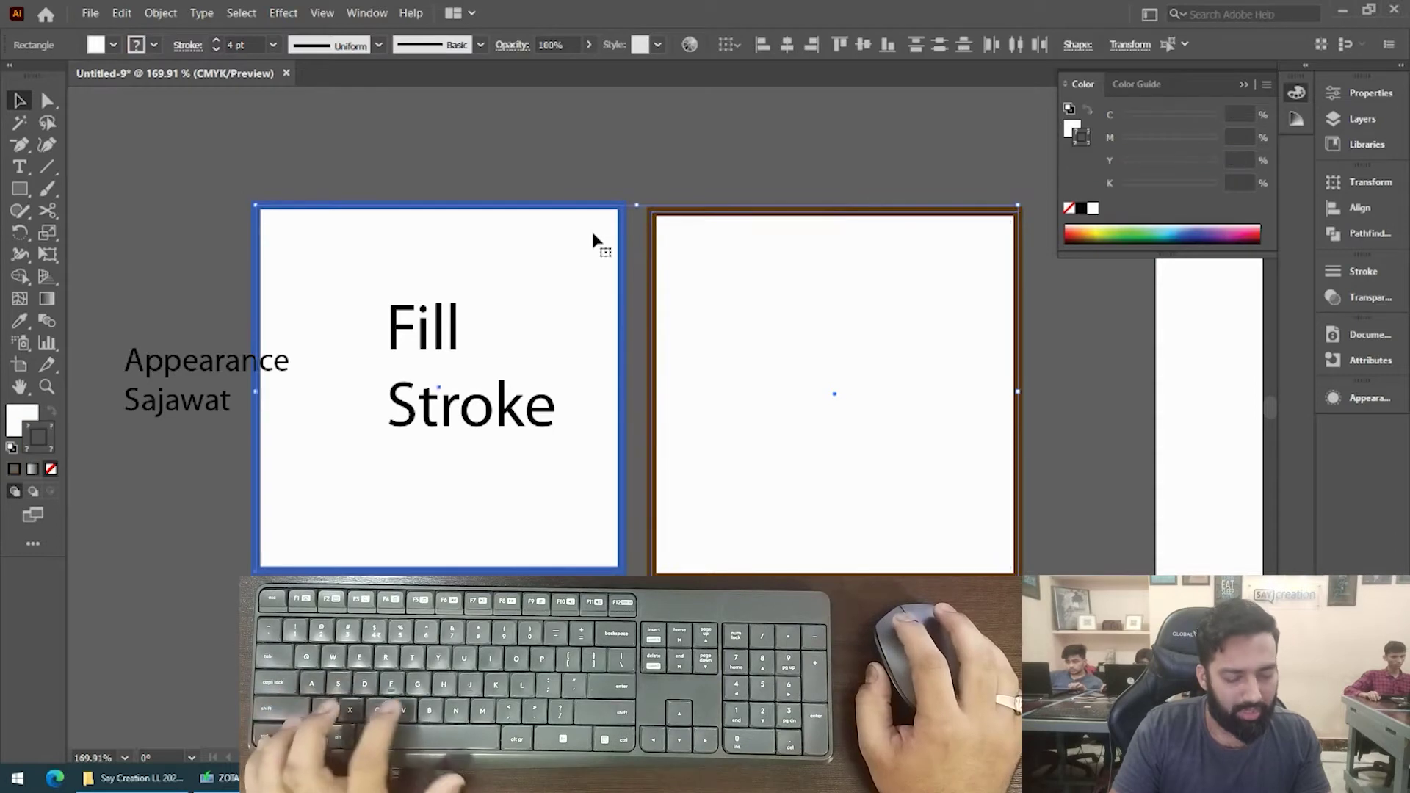
pyautogui.moveTo(603, 257); pyautogui.dragTo(633, 161)
pyautogui.hotkey('ctrl', 'z')
pyautogui.moveTo(647, 316); pyautogui.dragTo(728, 340)
pyautogui.hotkey('ctrl', 'shift', 'h')
pyautogui.moveTo(607, 377); pyautogui.dragTo(850, 376)
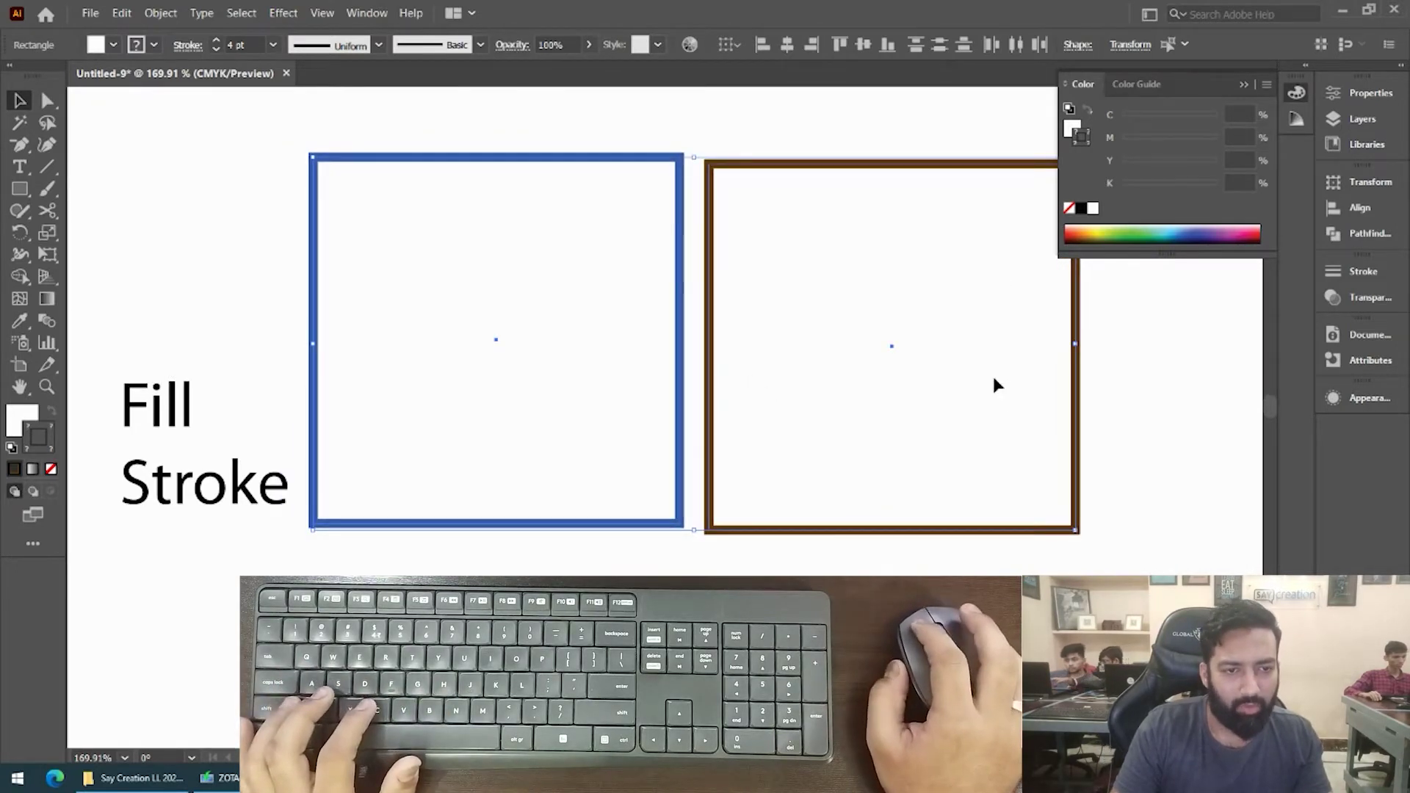
# Move the brown square up level with the top of the blue square and select both squares.
pyautogui.moveTo(943, 423); pyautogui.dragTo(942, 416)
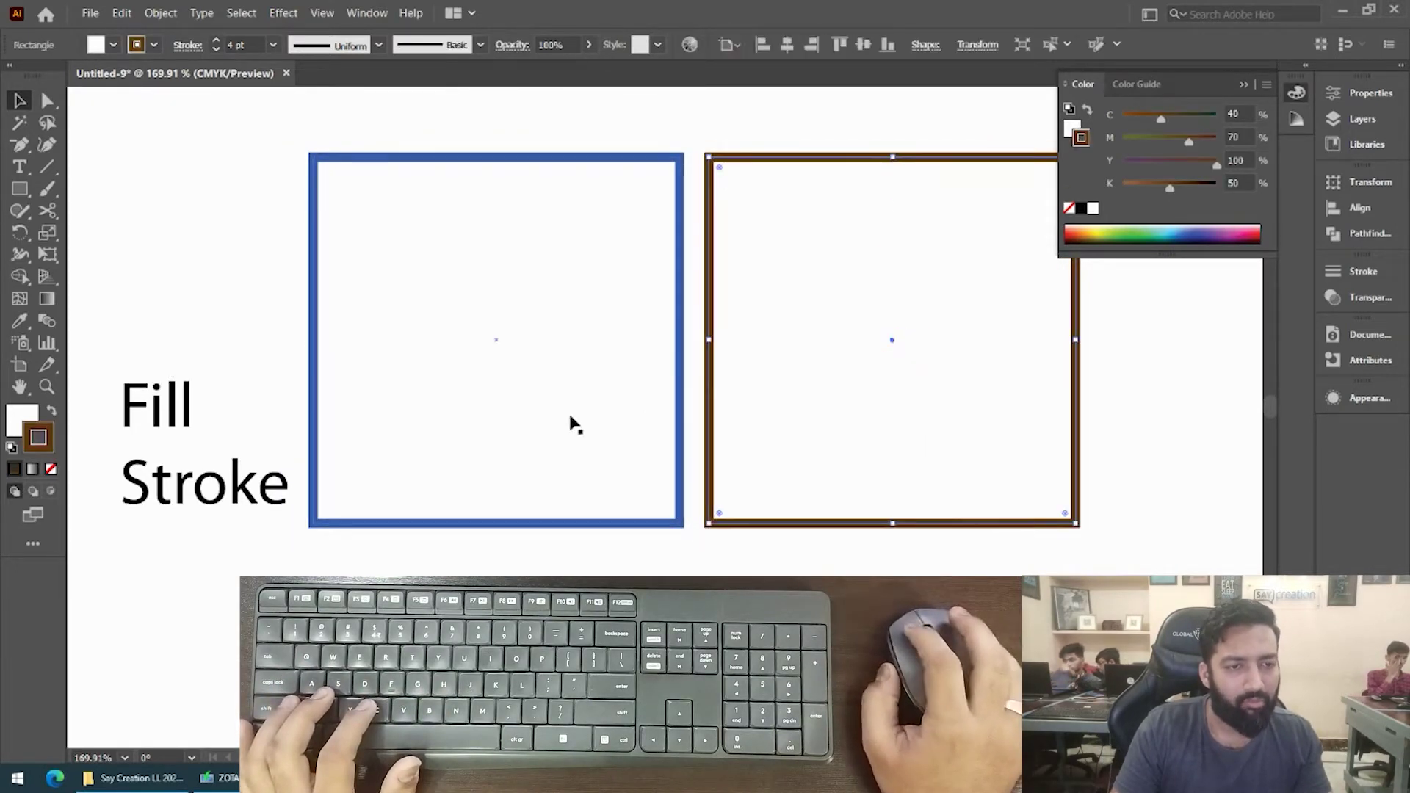
pyautogui.keyDown('shift'); pyautogui.click(620, 202); pyautogui.keyUp('shift')
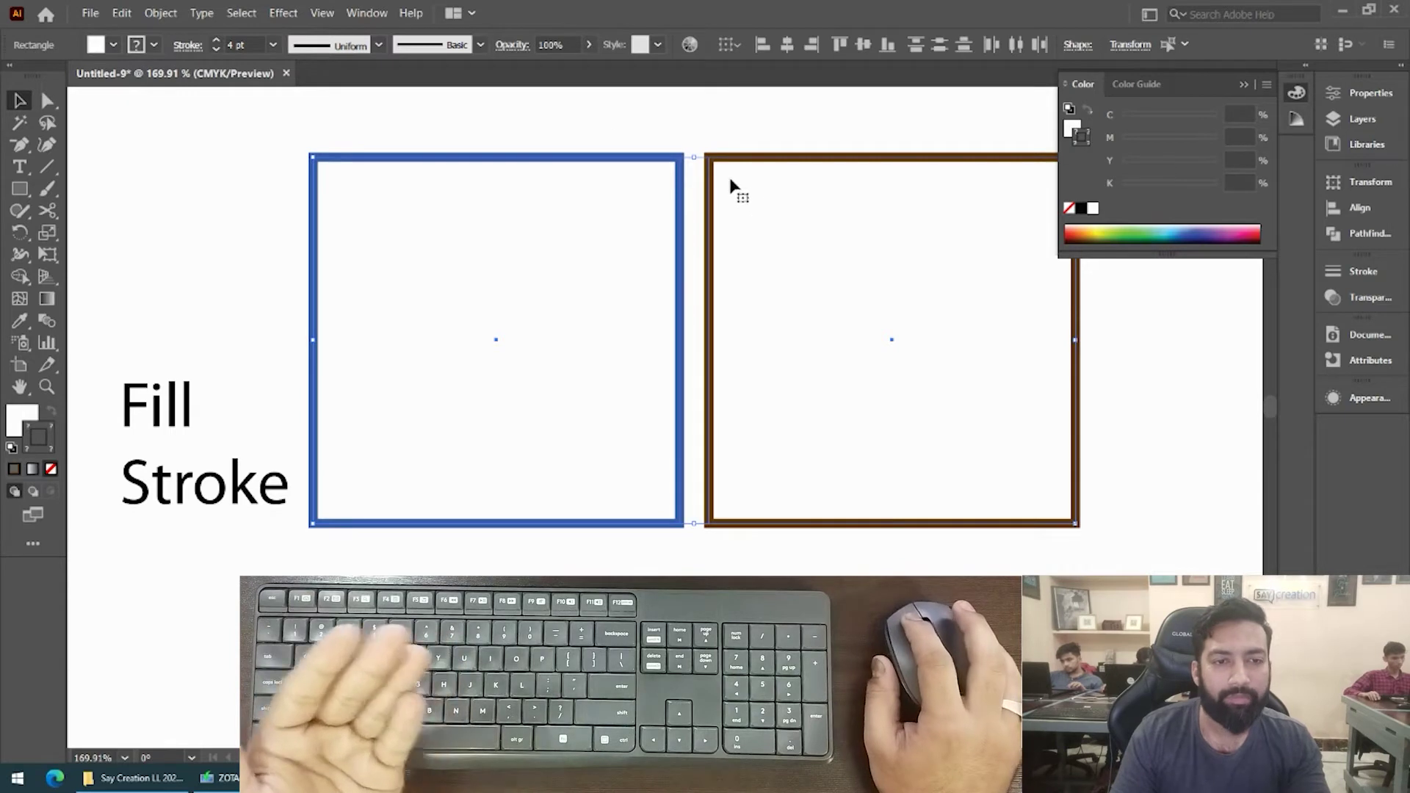
# Fill the blue-stroked square with a light green picked from the color spectrum.
pyautogui.click(593, 111)
pyautogui.click(576, 208)
pyautogui.click(1070, 128)
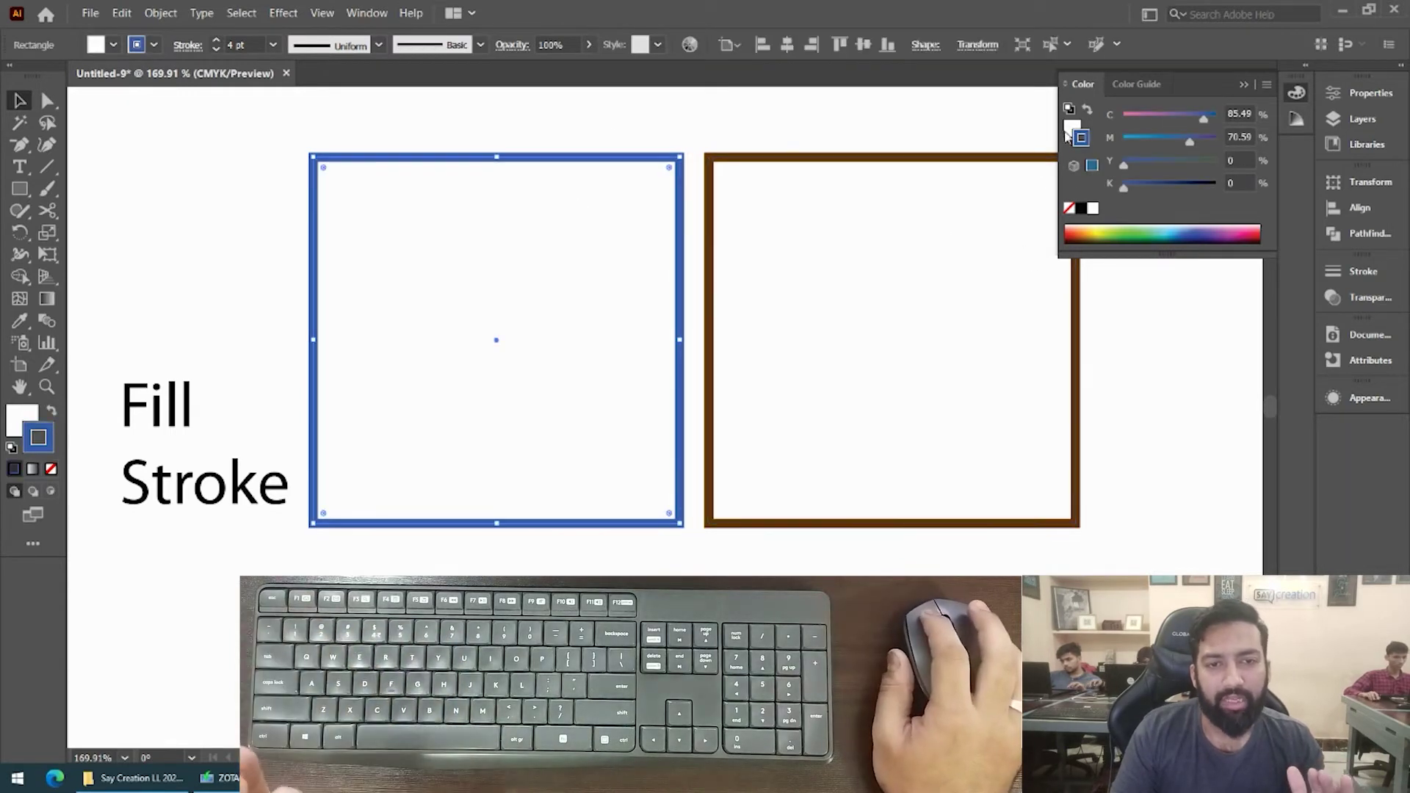
pyautogui.click(1159, 229)
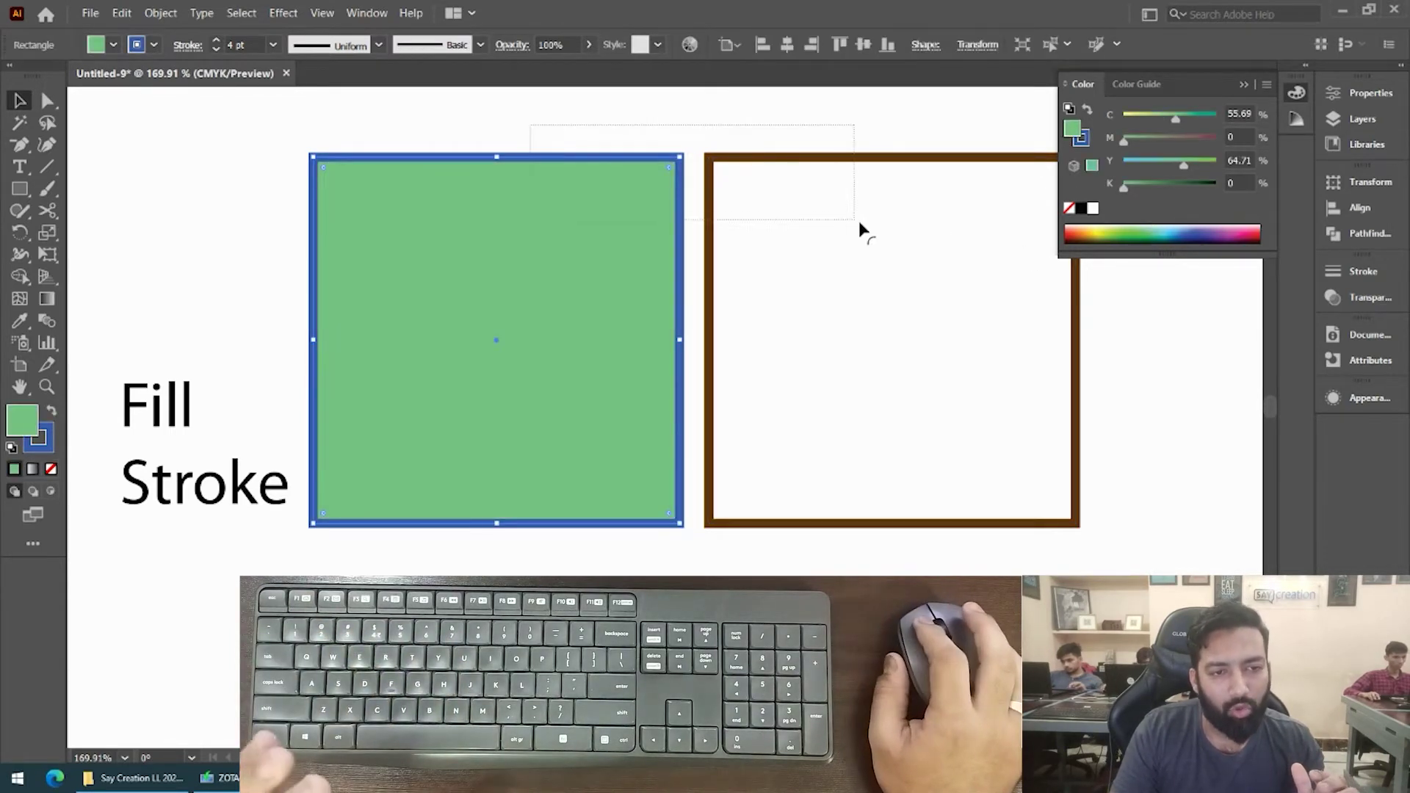
# Give the brown-stroked square a yellowish green fill picked from the color spectrum.
pyautogui.moveTo(861, 224); pyautogui.dragTo(863, 226)
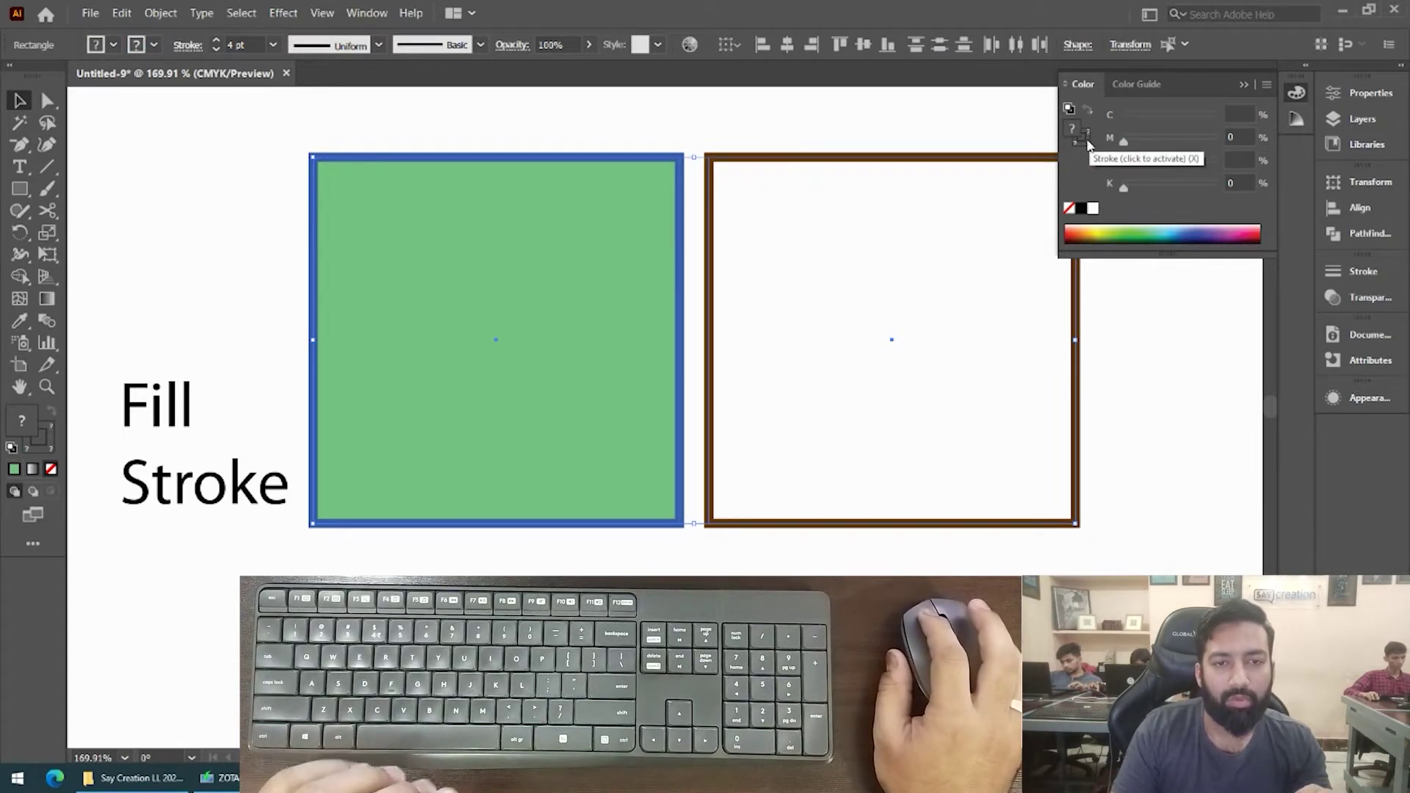
pyautogui.click(706, 166)
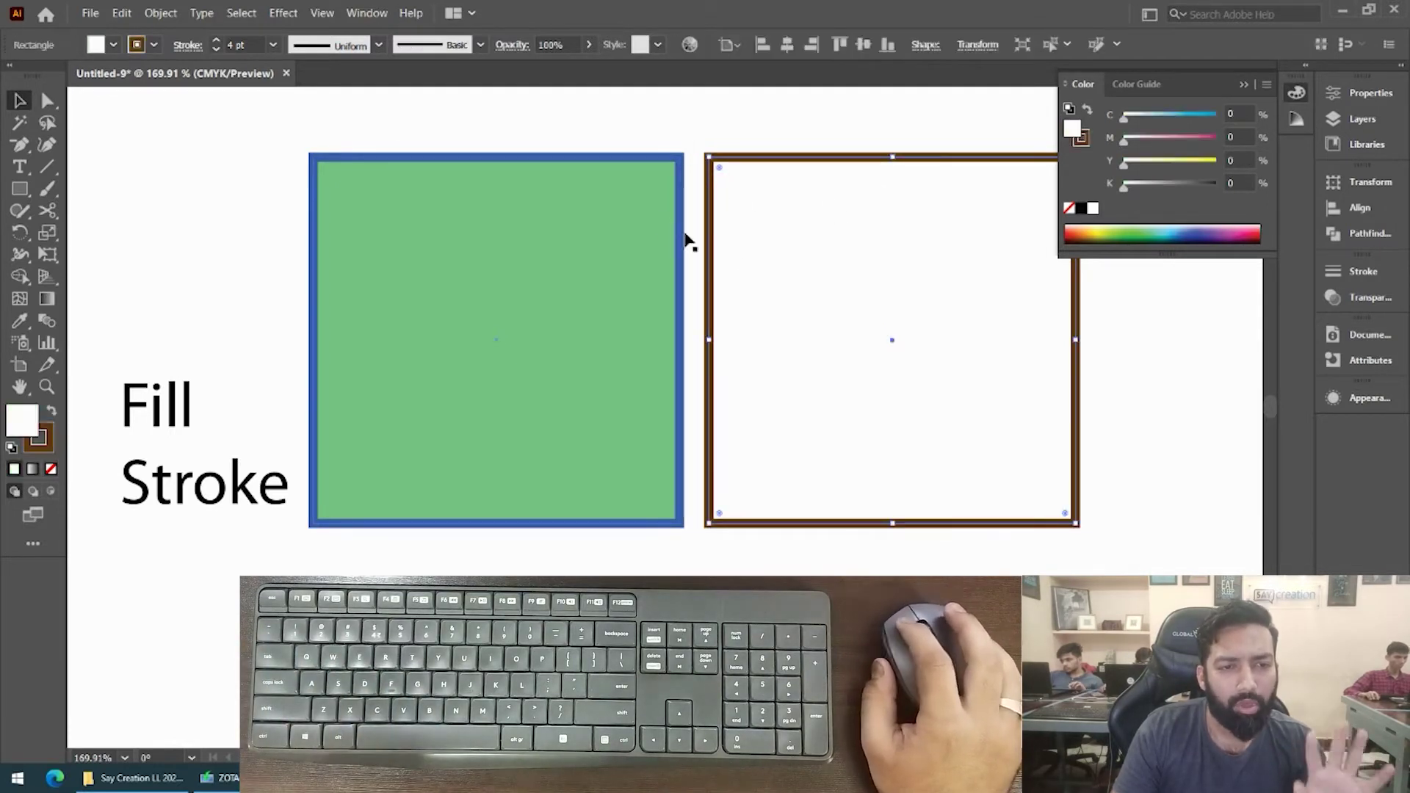
pyautogui.click(655, 276)
pyautogui.click(829, 293)
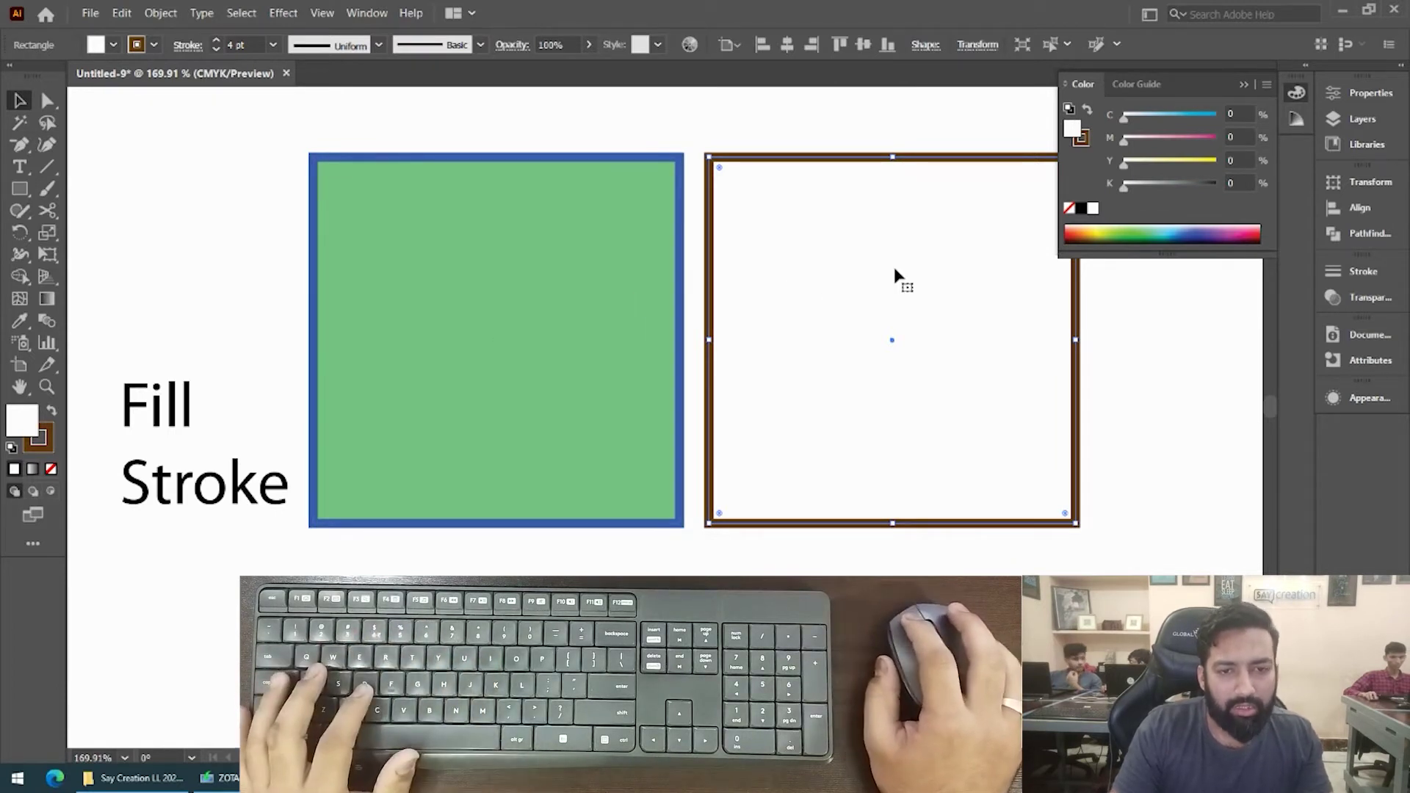
pyautogui.moveTo(1144, 229); pyautogui.dragTo(1131, 232)
# Try to apply the blue-stroked square's fill hex code 76C484 to the brown-stroked square.
pyautogui.click(652, 305)
pyautogui.doubleClick(27, 433)
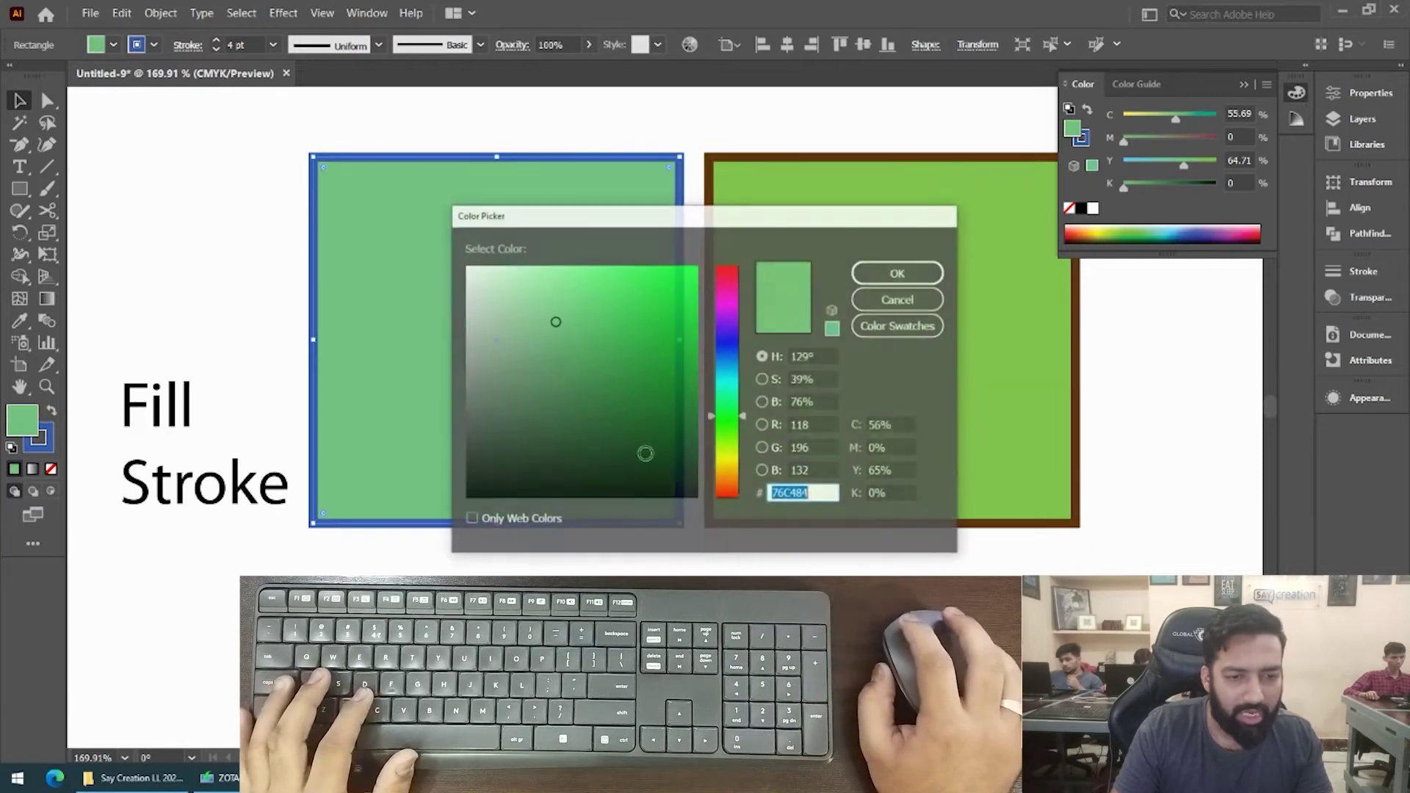
pyautogui.click(897, 302)
pyautogui.click(795, 294)
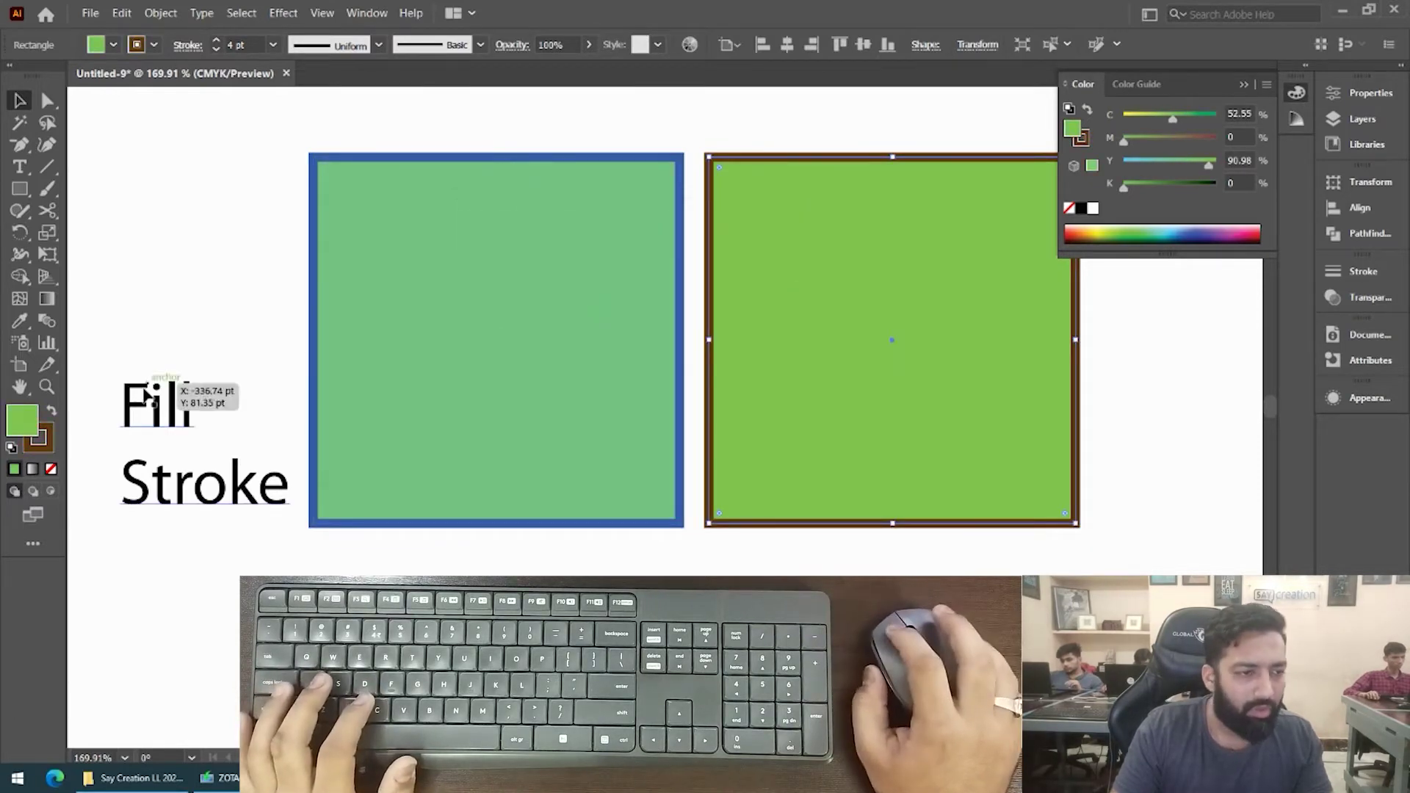
pyautogui.doubleClick(22, 422)
pyautogui.write('76C484')
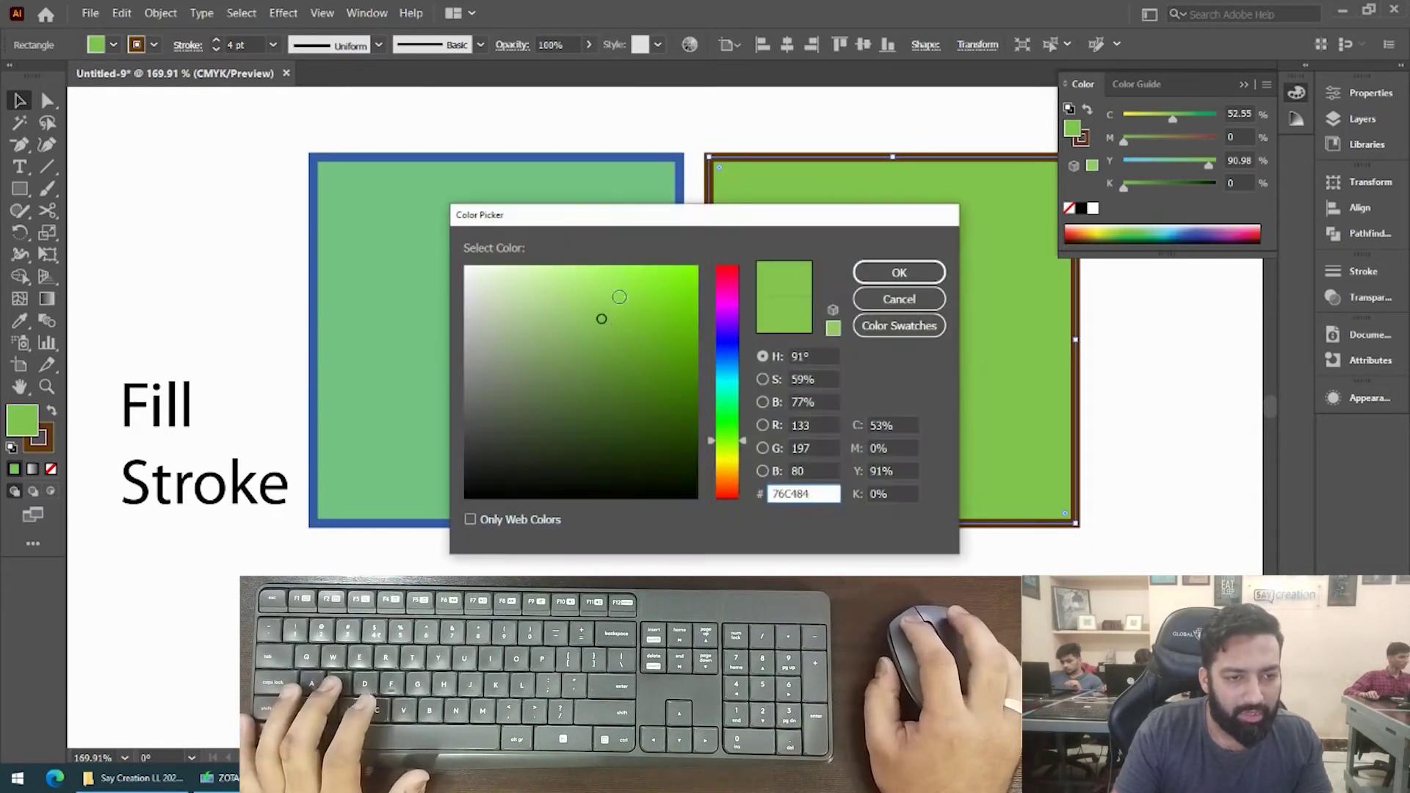
pyautogui.press('Return')
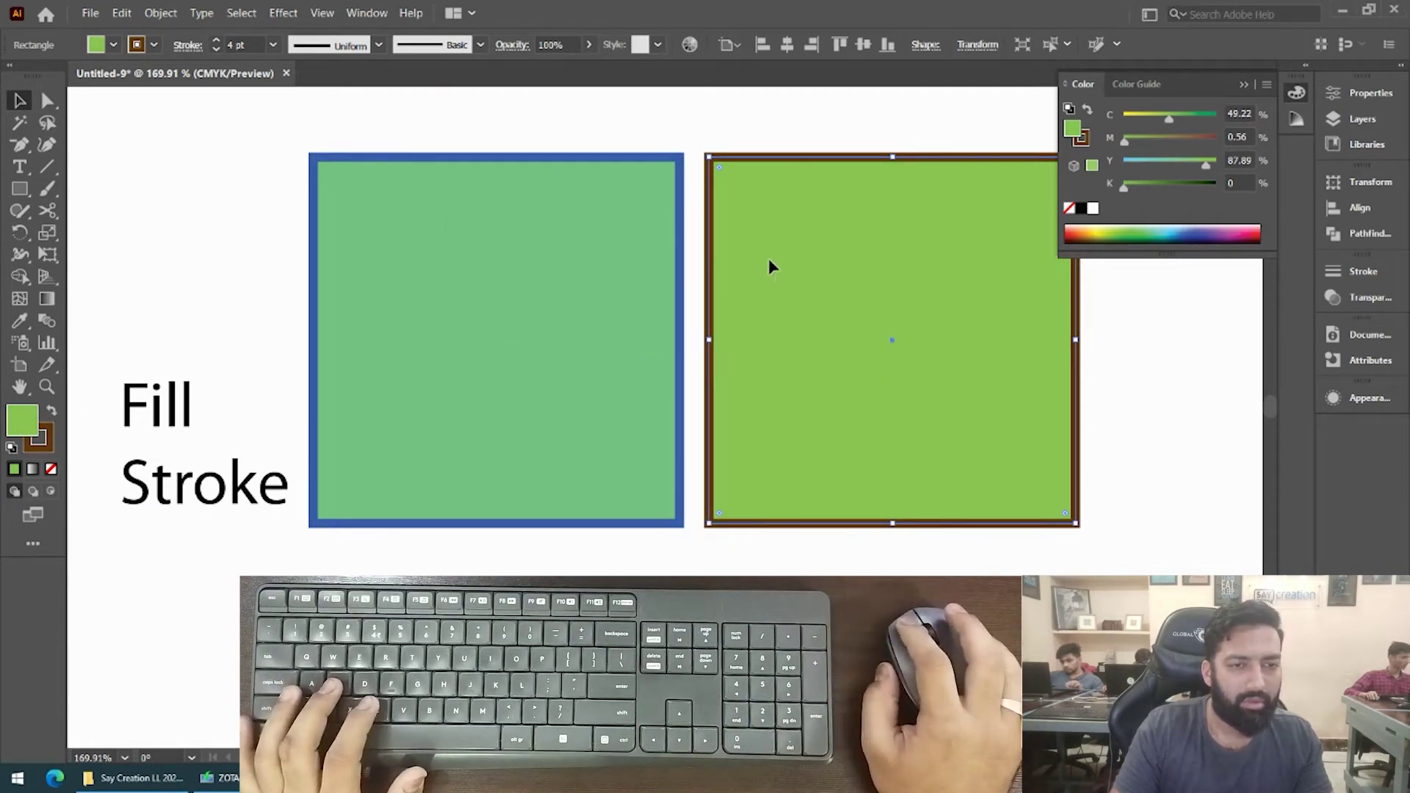
# Copy the fill hex code 76C484 from the blue-stroked square's color settings.
pyautogui.click(322, 340)
pyautogui.doubleClick(16, 431)
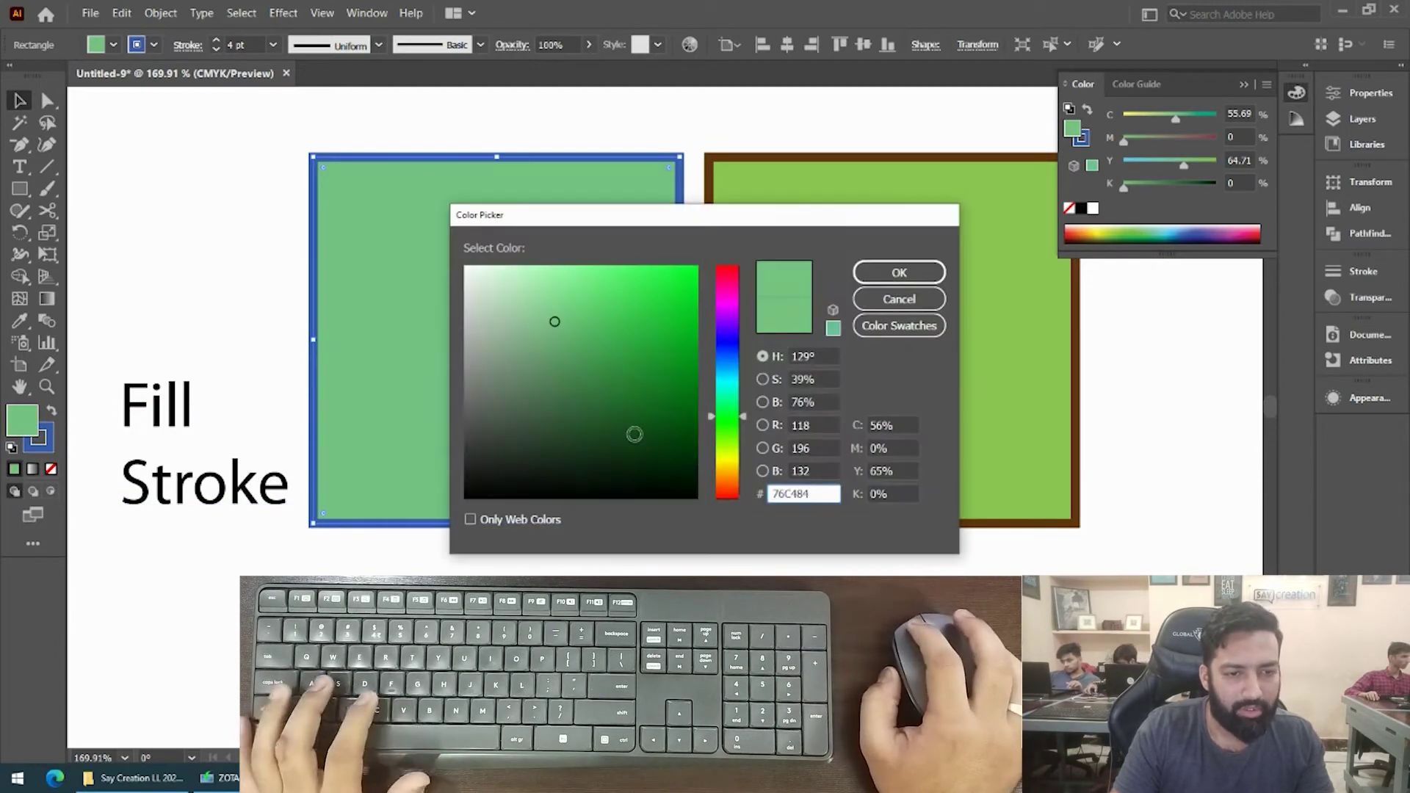
pyautogui.press('Tab')
pyautogui.hotkey('shift', 'Tab')
pyautogui.press('Return')
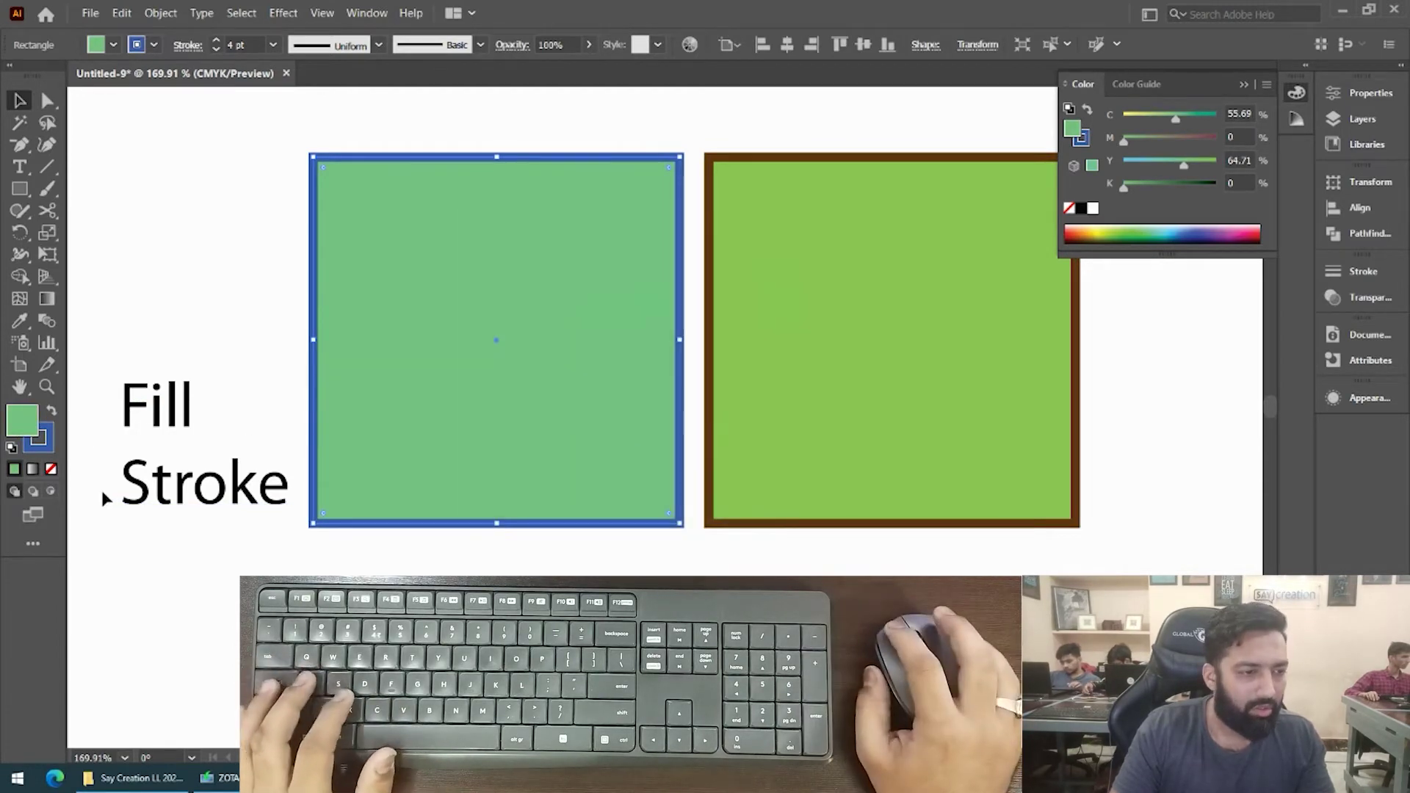
pyautogui.doubleClick(19, 427)
pyautogui.press('Return')
# Set the brown-stroked square's fill to hex 76C484 so it matches the blue-stroked square.
pyautogui.click(743, 324)
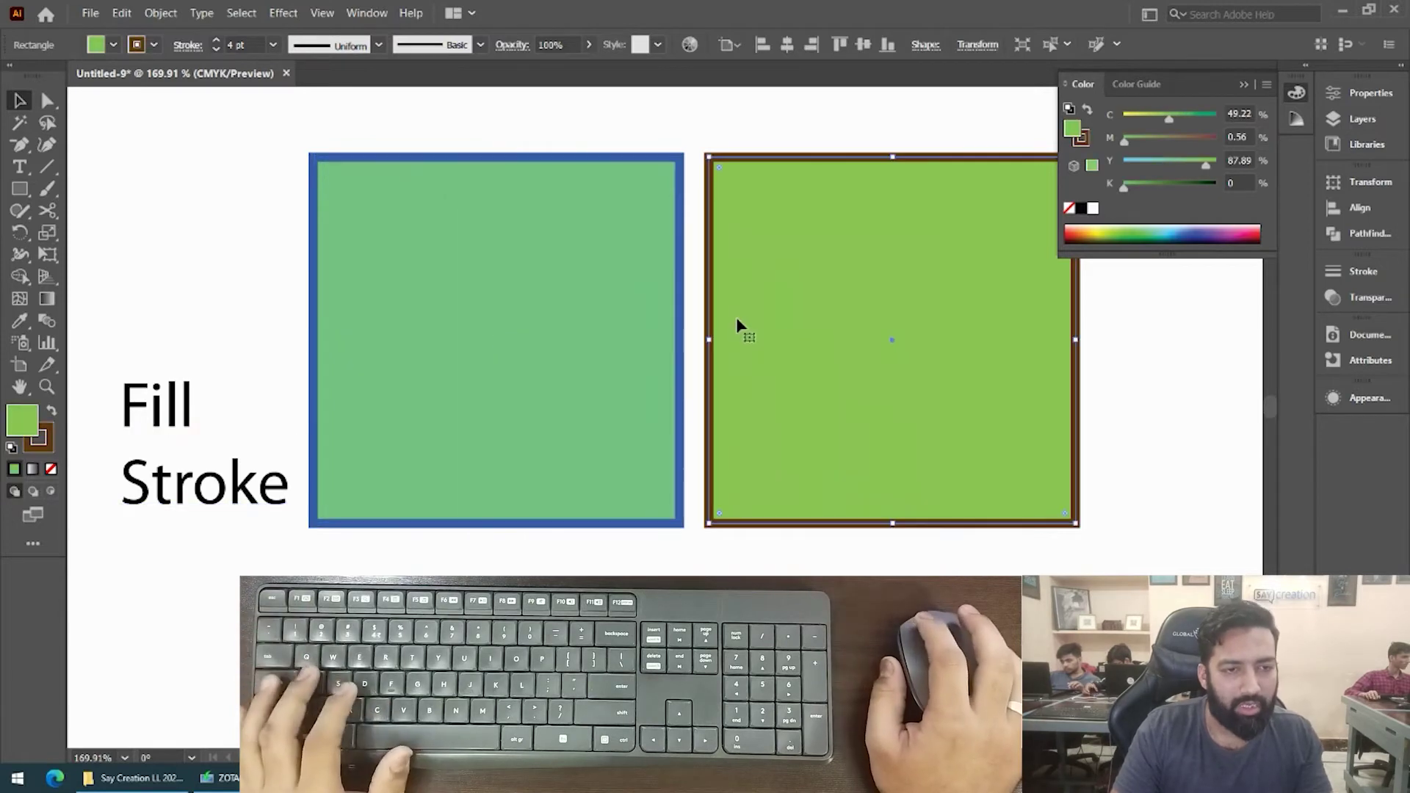
pyautogui.doubleClick(20, 428)
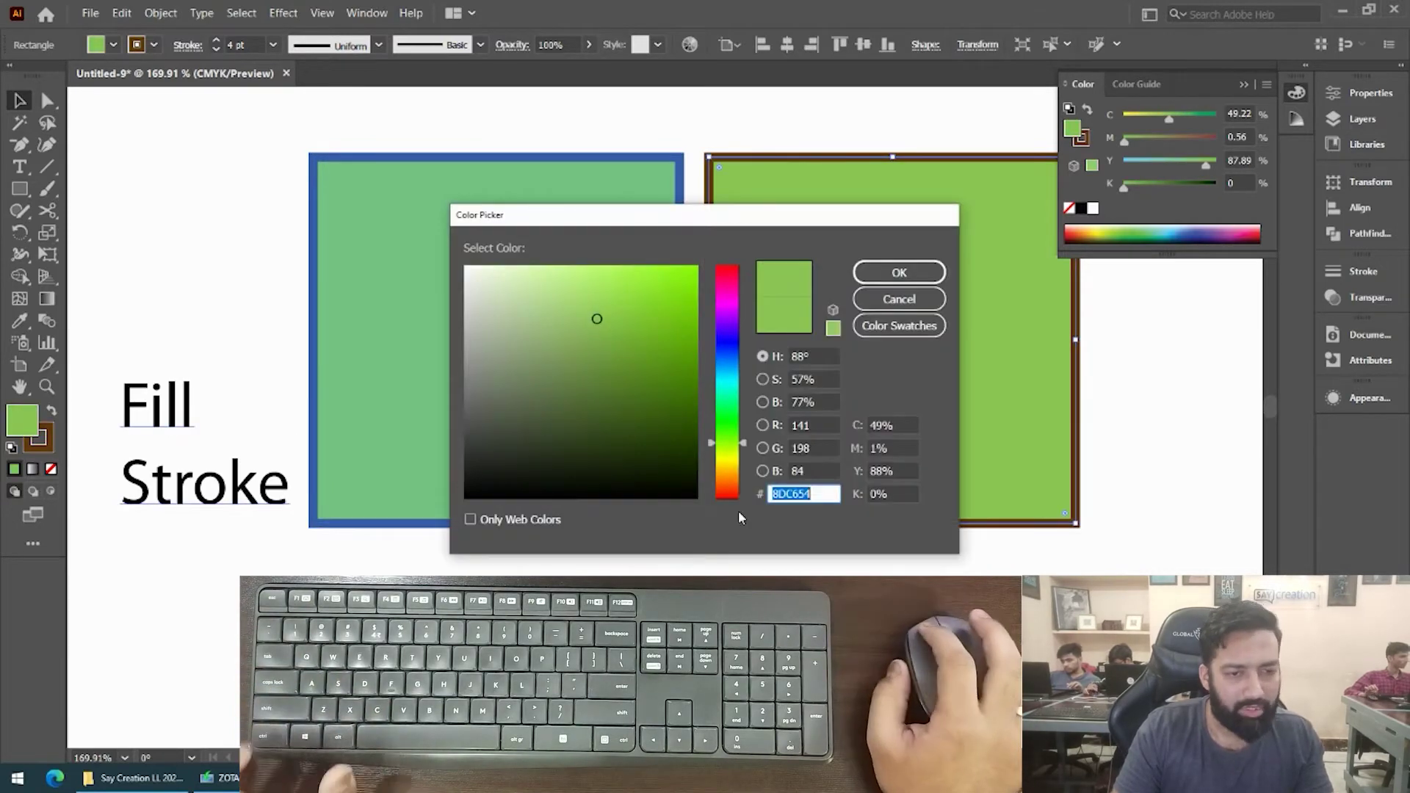
pyautogui.press('Tab')
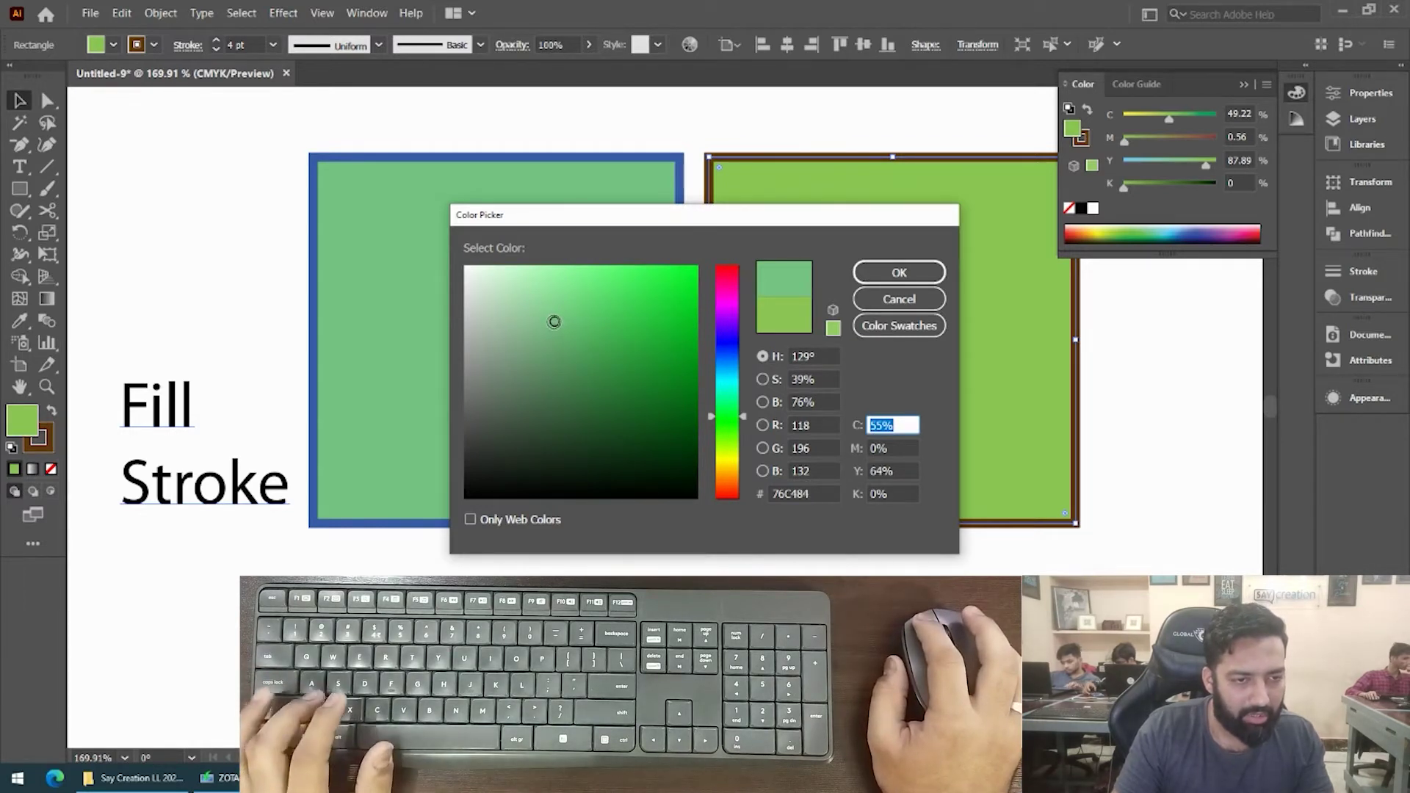
pyautogui.click(875, 271)
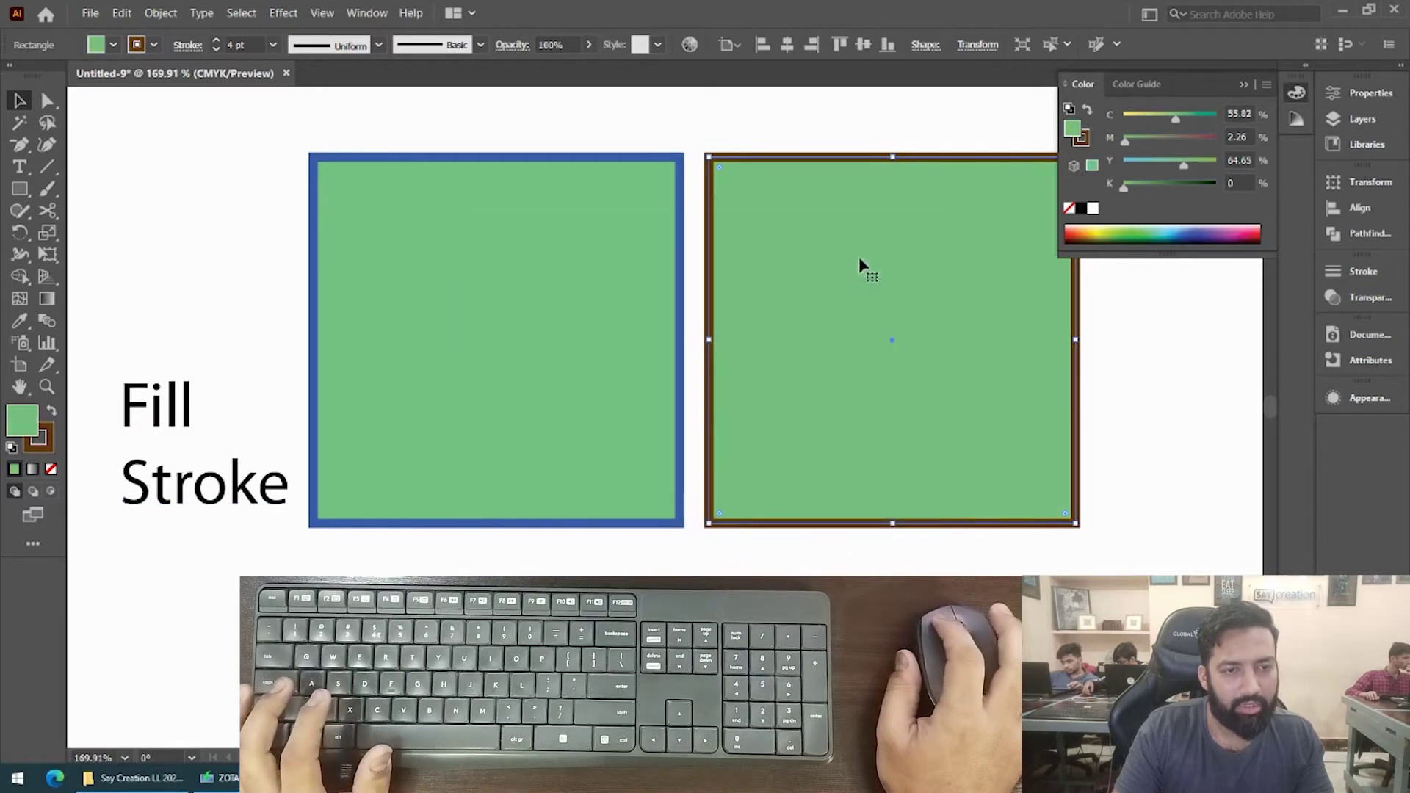
pyautogui.click(739, 125)
pyautogui.moveTo(914, 298); pyautogui.dragTo(829, 285)
pyautogui.hotkey('ctrl', 'z')
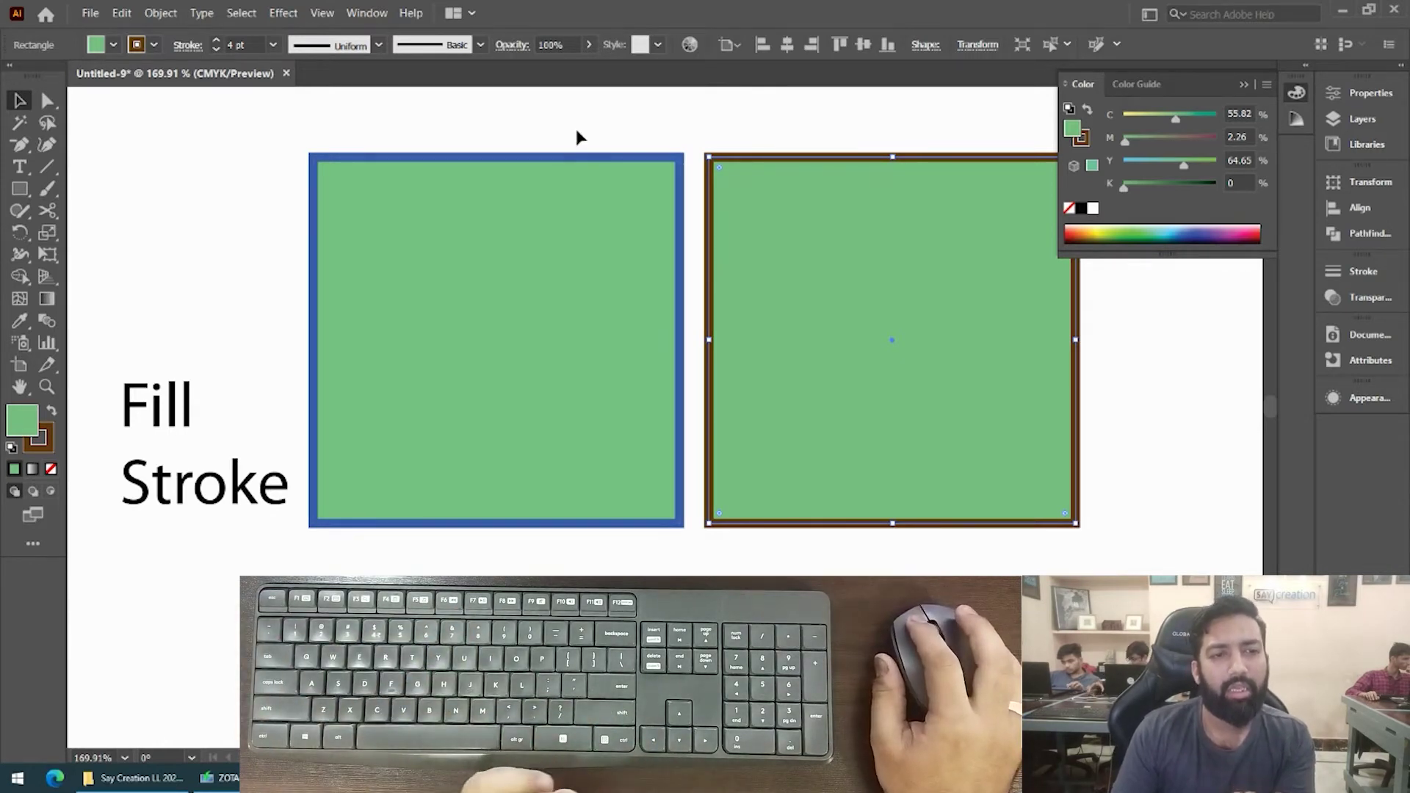
# Delete the brown-stroked square, keeping only the blue-stroked one.
pyautogui.moveTo(576, 135); pyautogui.dragTo(775, 224)
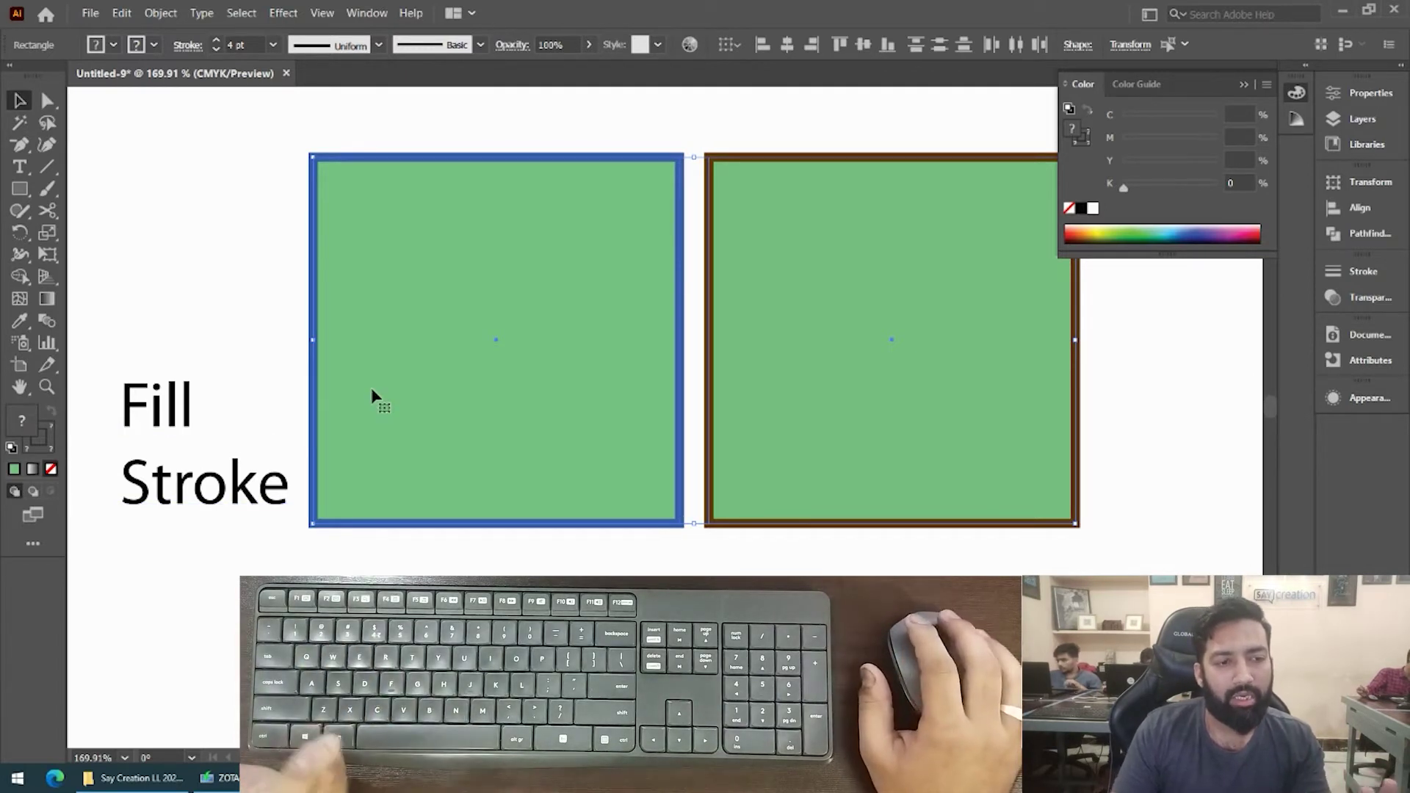
pyautogui.click(942, 119)
pyautogui.click(576, 367)
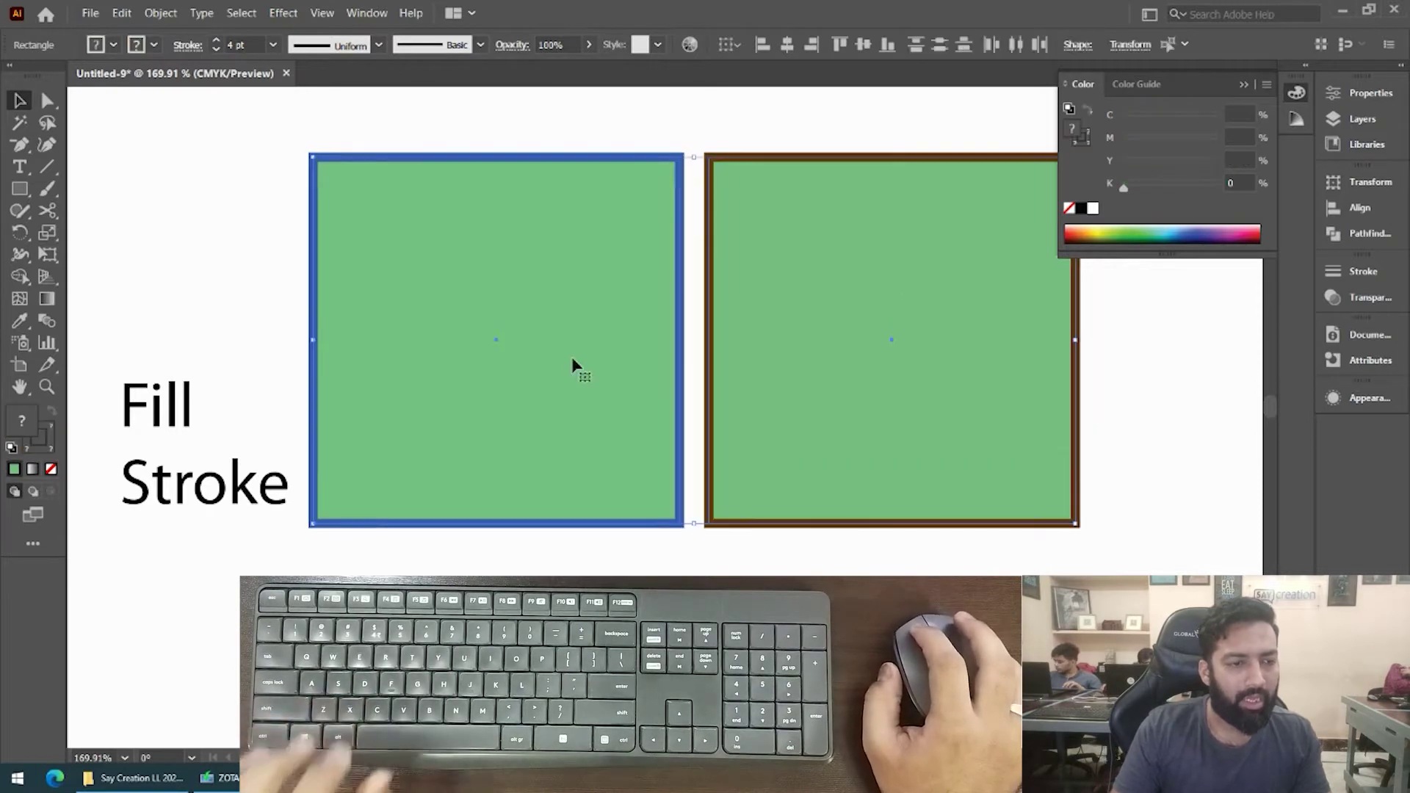
pyautogui.click(708, 142)
pyautogui.click(828, 214)
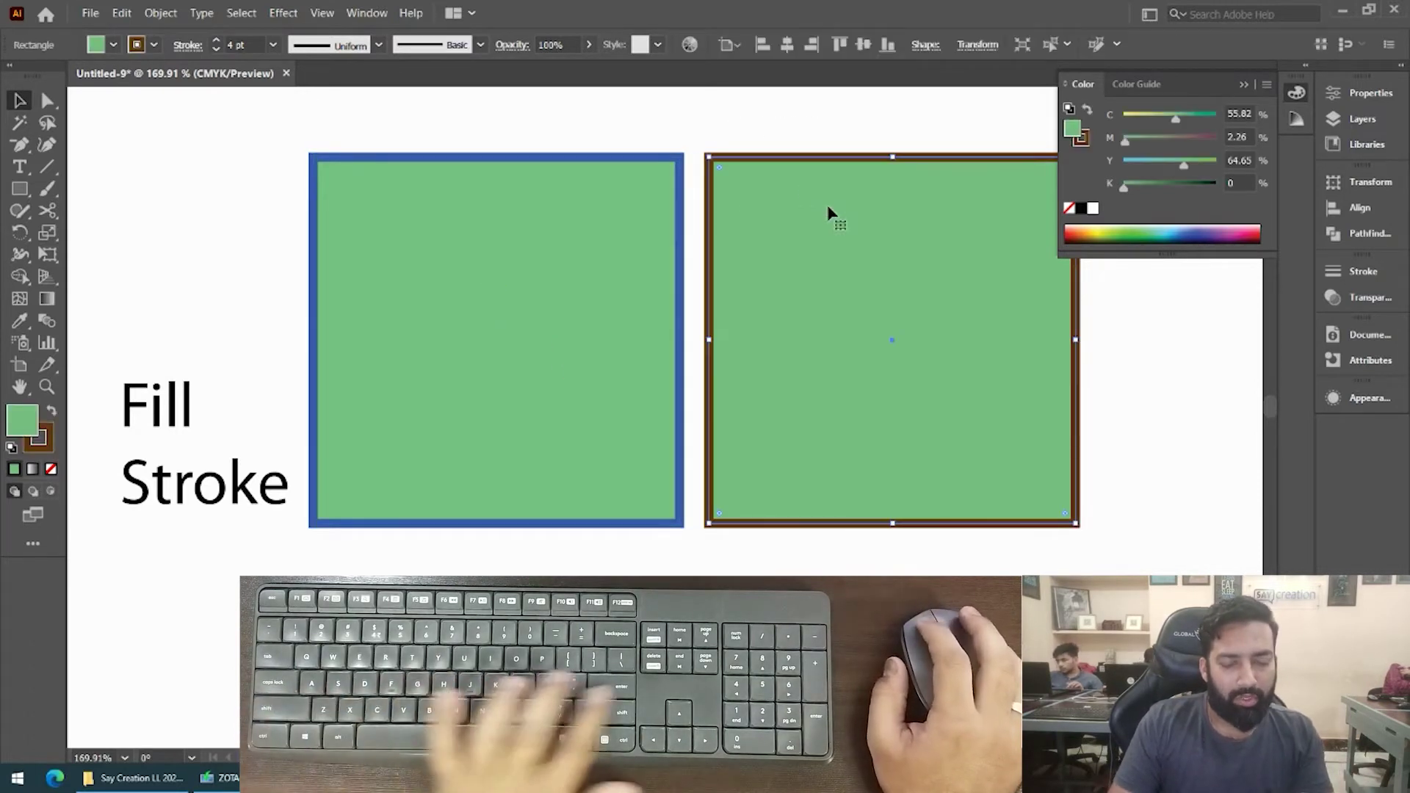
pyautogui.press('Delete')
# Increase the remaining square's blue stroke weight to 24 pt.
pyautogui.click(507, 258)
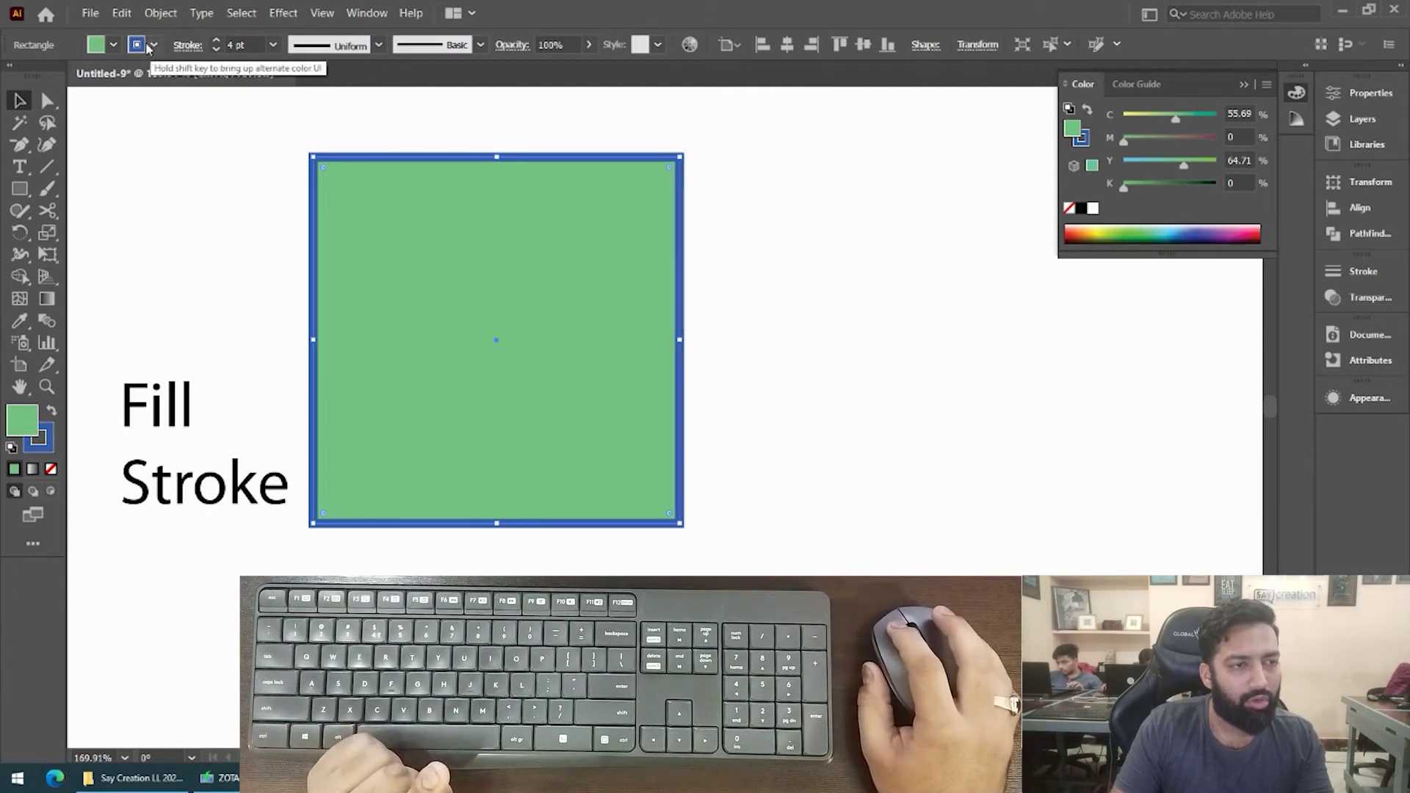
pyautogui.click(241, 44)
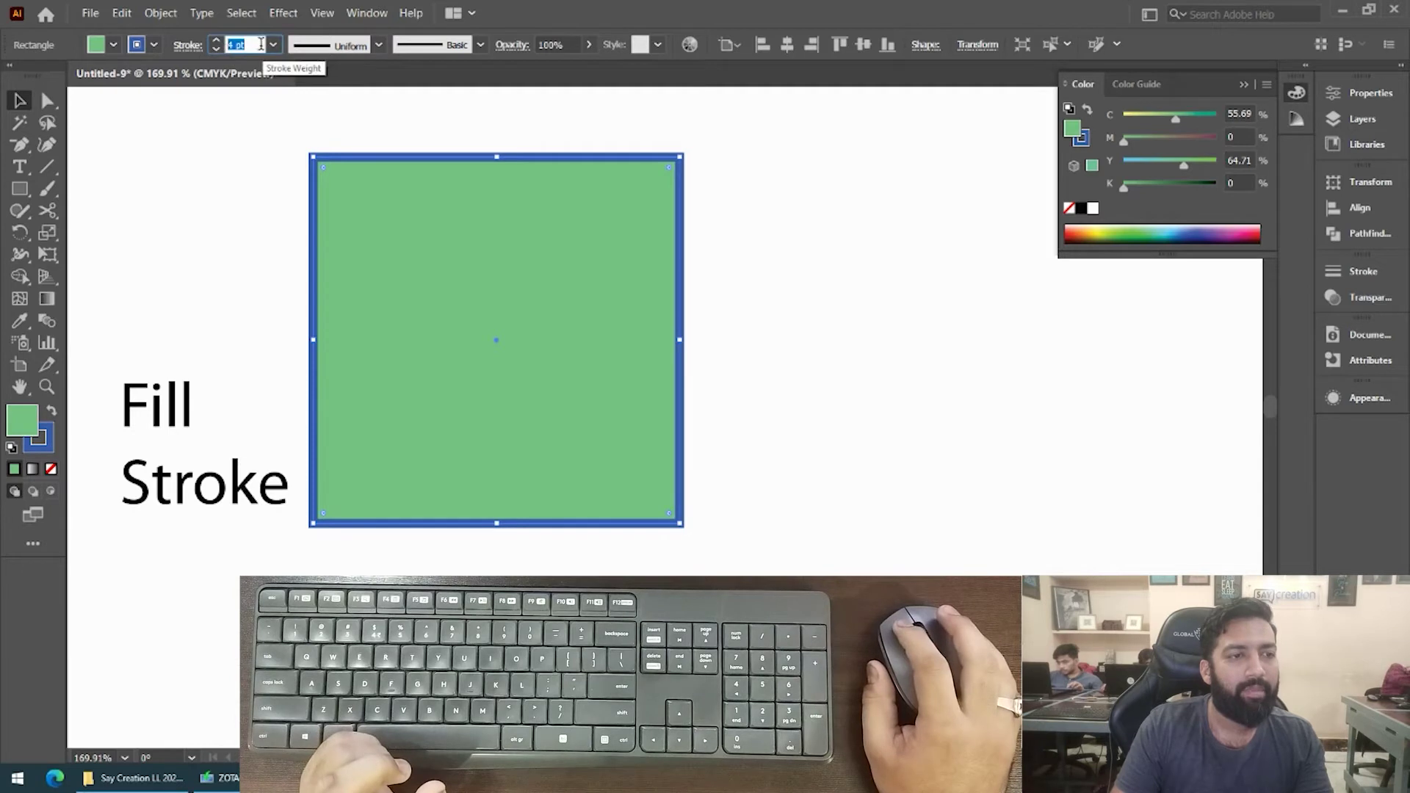
pyautogui.click(218, 45)
pyautogui.click(218, 45)
pyautogui.click(217, 45)
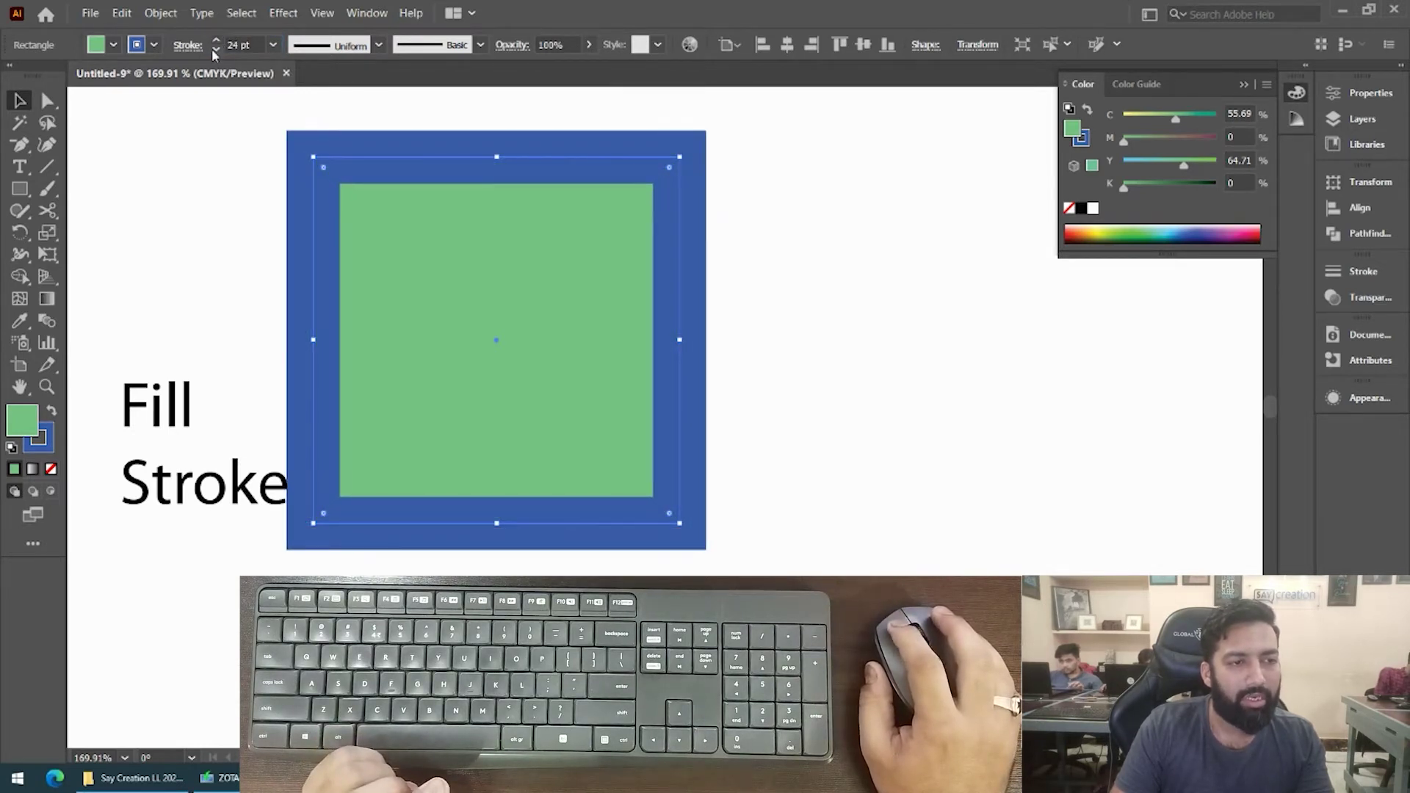
# Reduce the square's stroke weight to 10 pt.
pyautogui.click(213, 50)
pyautogui.click(213, 49)
pyautogui.click(213, 49)
pyautogui.click(213, 49)
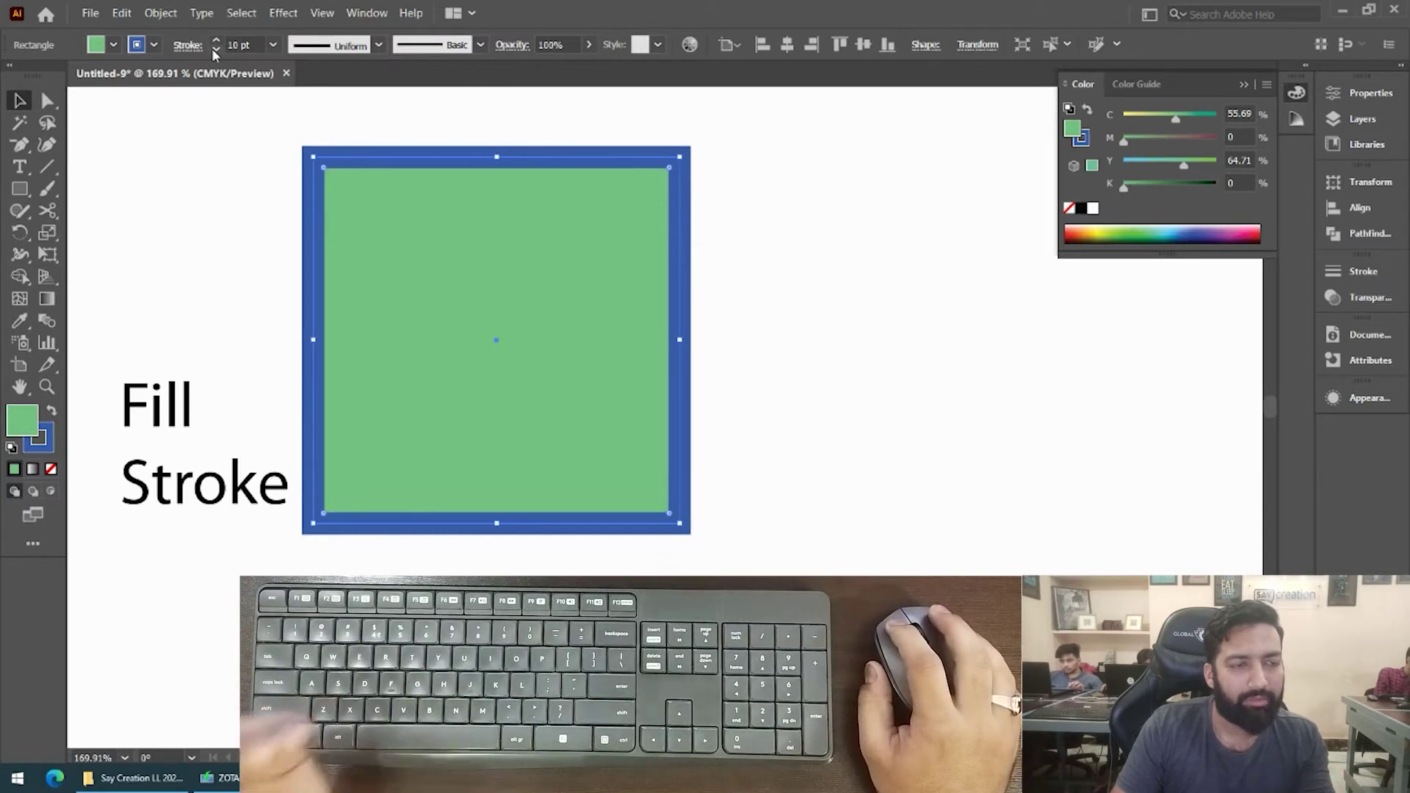
# Try the lens-shaped, double-bulge and blunt-ended width profiles one after another on the square's stroke.
pyautogui.click(326, 47)
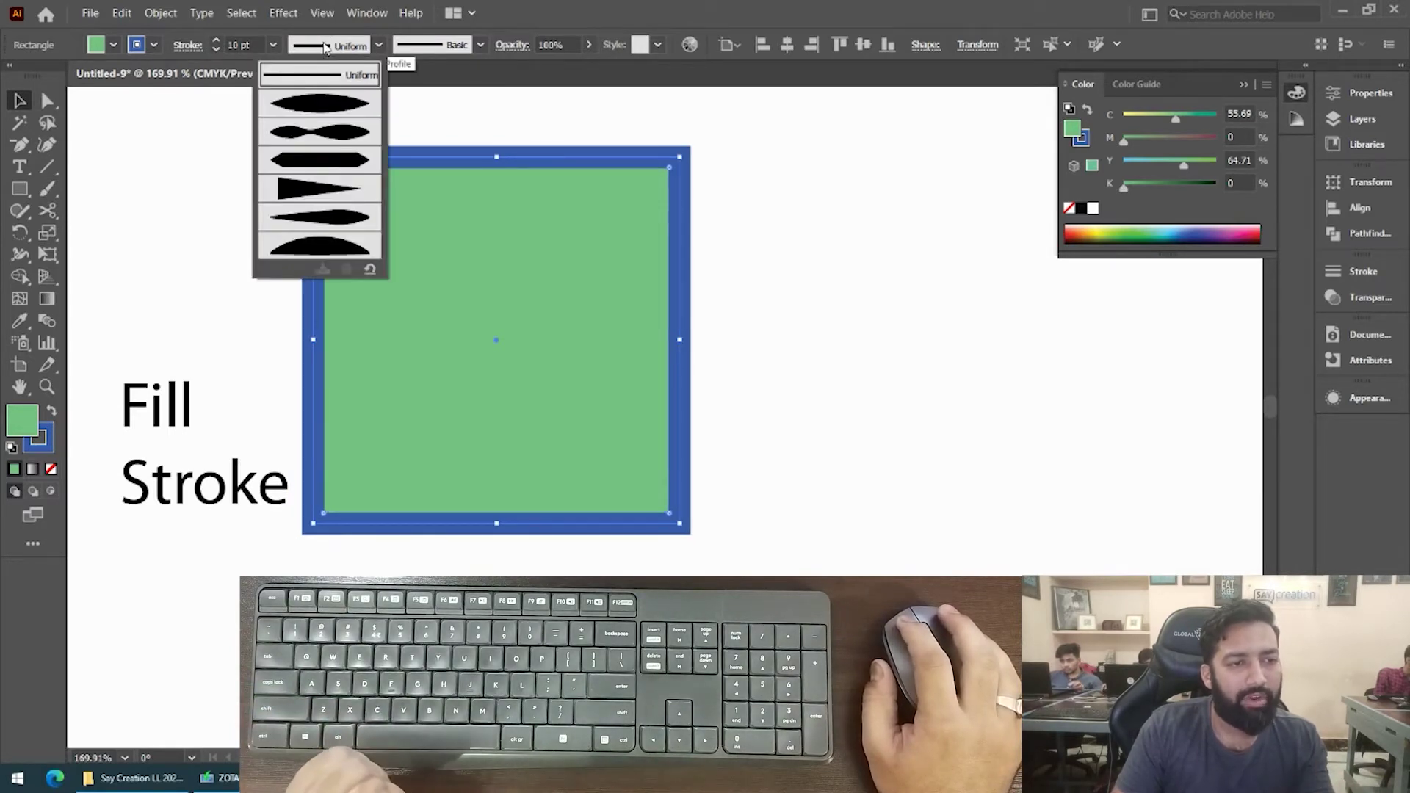
pyautogui.click(332, 104)
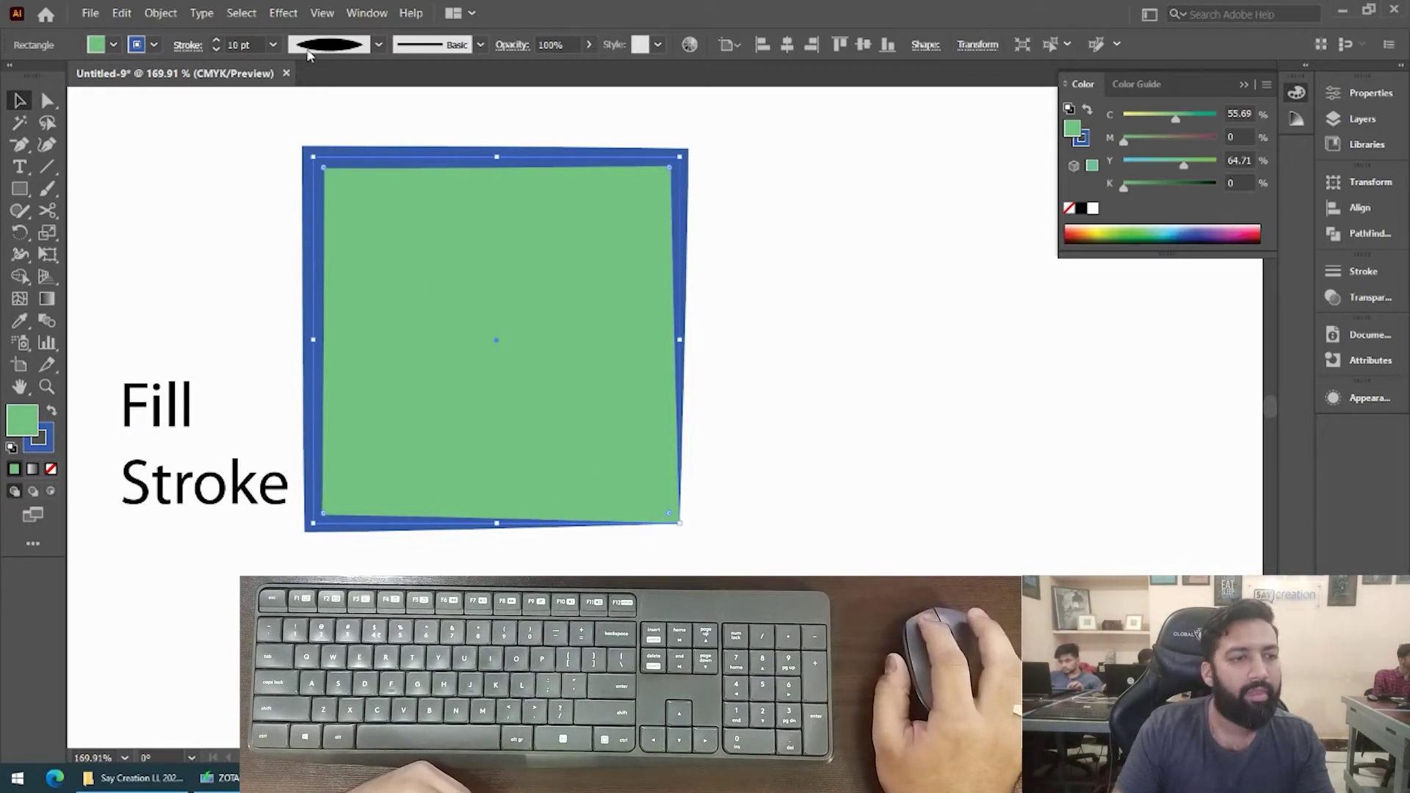
pyautogui.click(329, 45)
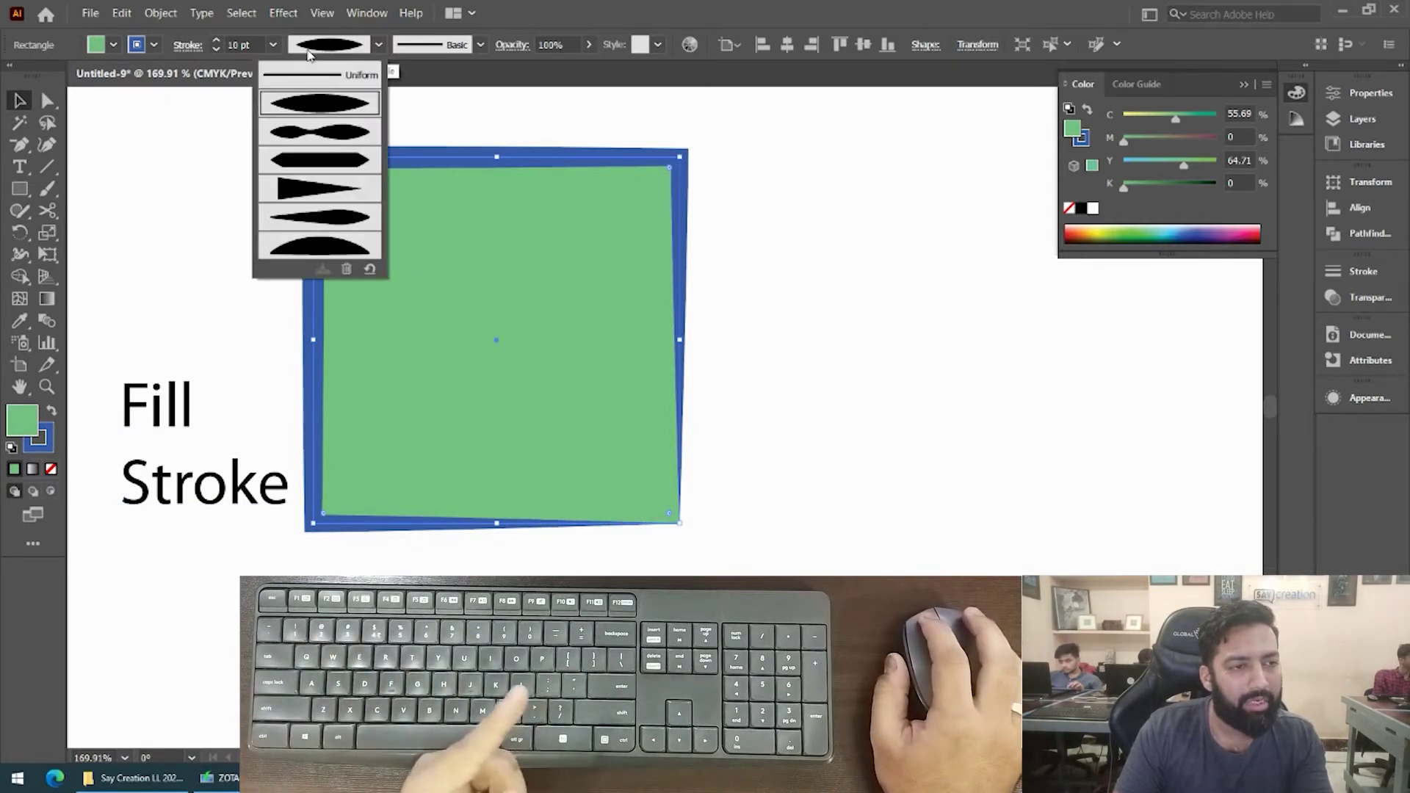
pyautogui.click(342, 155)
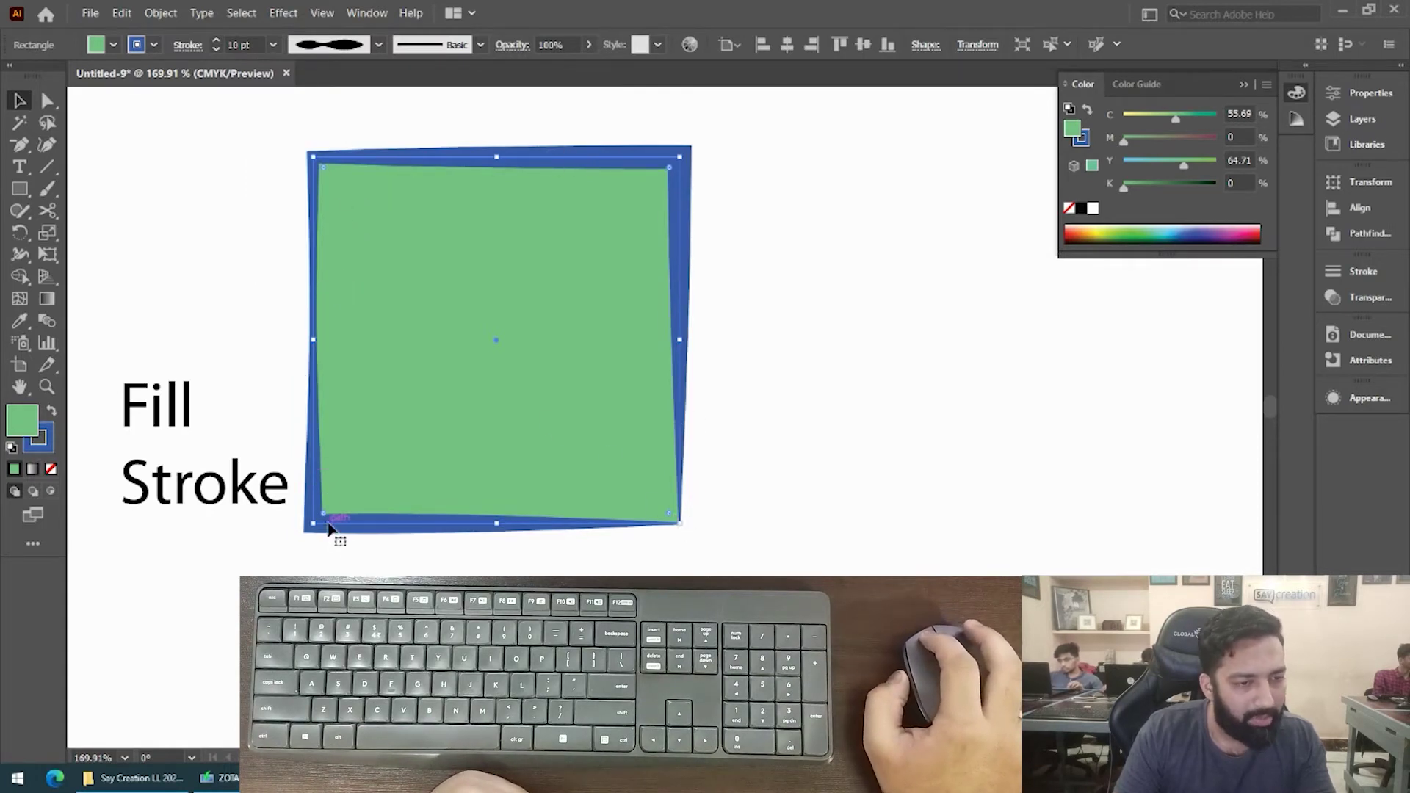
pyautogui.click(321, 47)
pyautogui.click(338, 77)
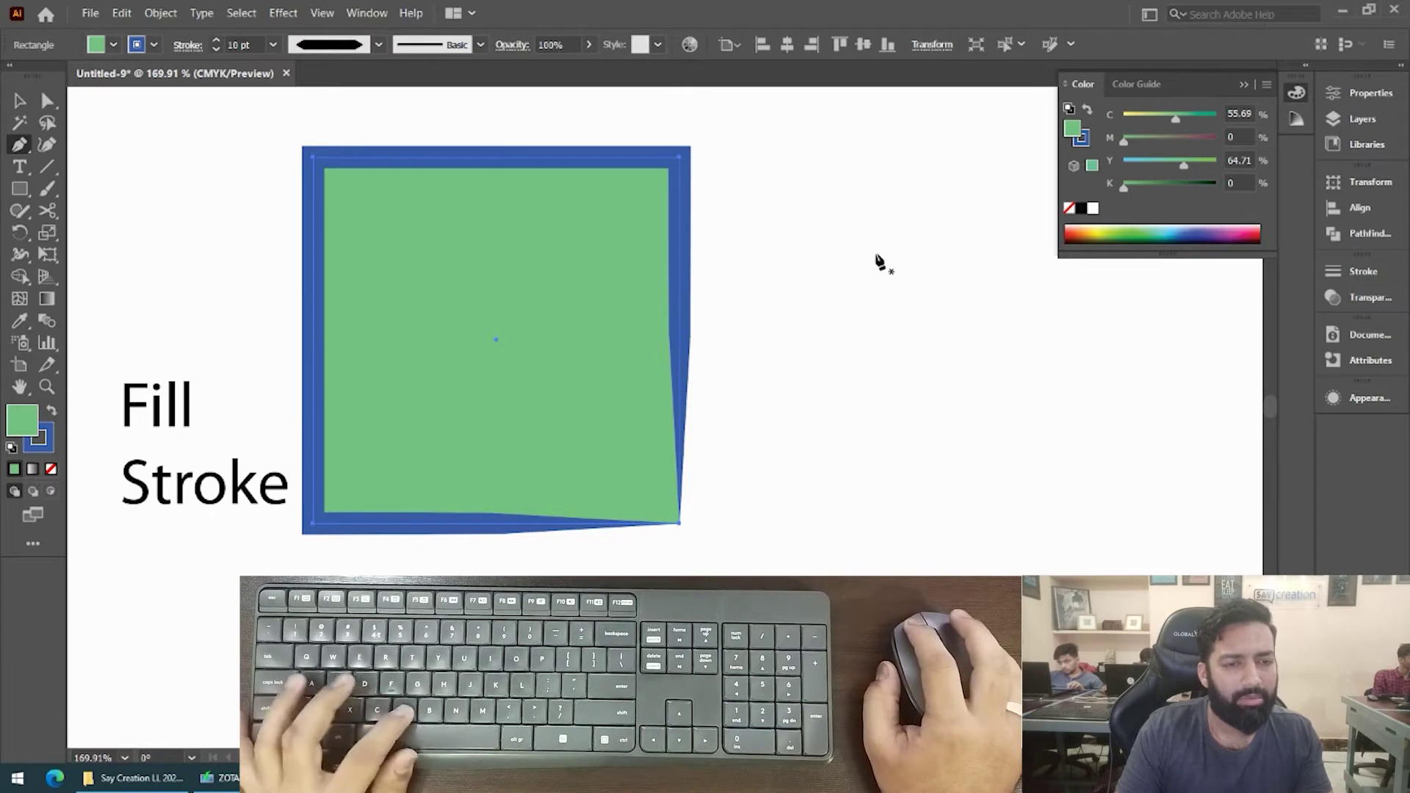
# Draw a diagonal line rising to the right in the empty area beside the square.
pyautogui.hscroll(2, 816, 245)
pyautogui.scroll(-1, 816, 246)
pyautogui.press('p')
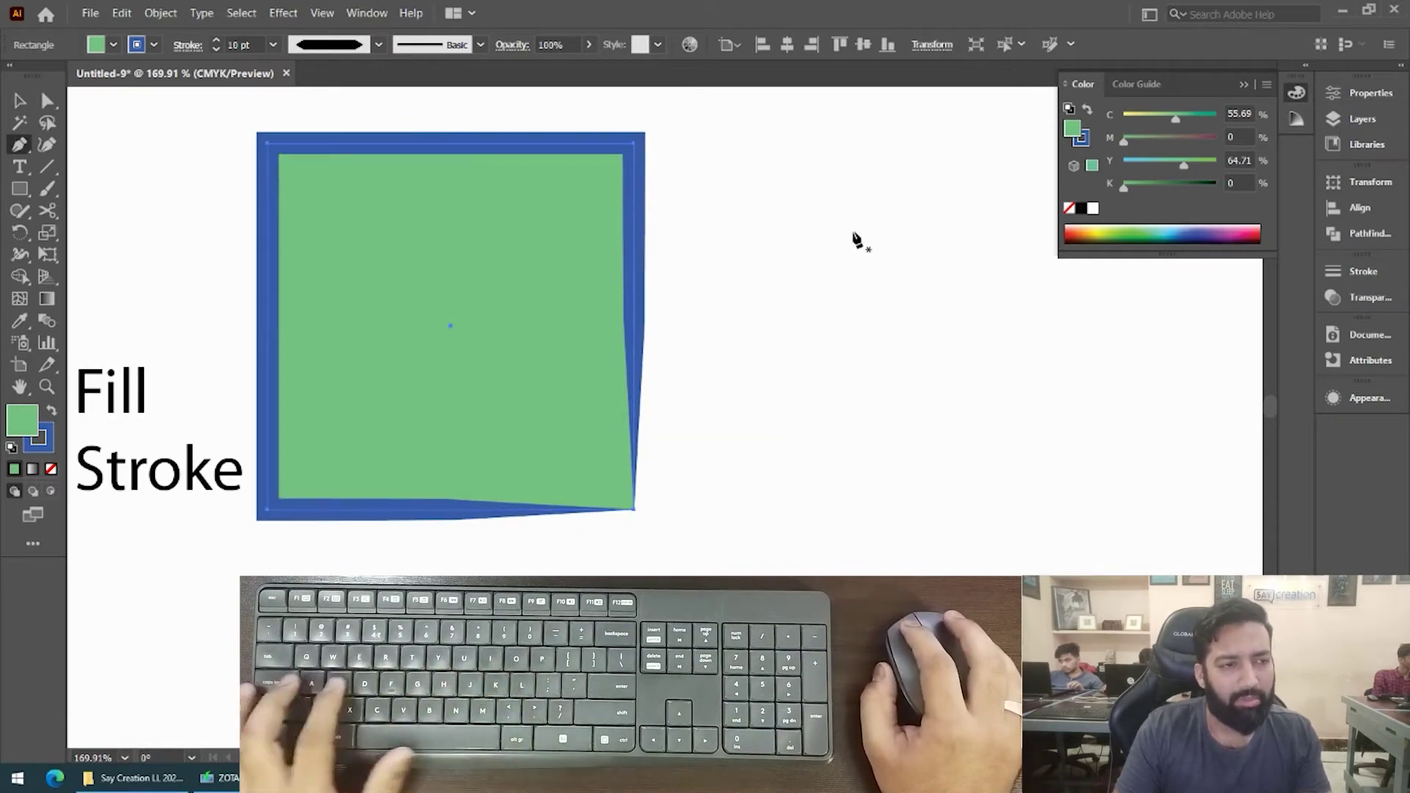
pyautogui.click(46, 166)
pyautogui.moveTo(924, 166); pyautogui.dragTo(668, 422)
pyautogui.press('v')
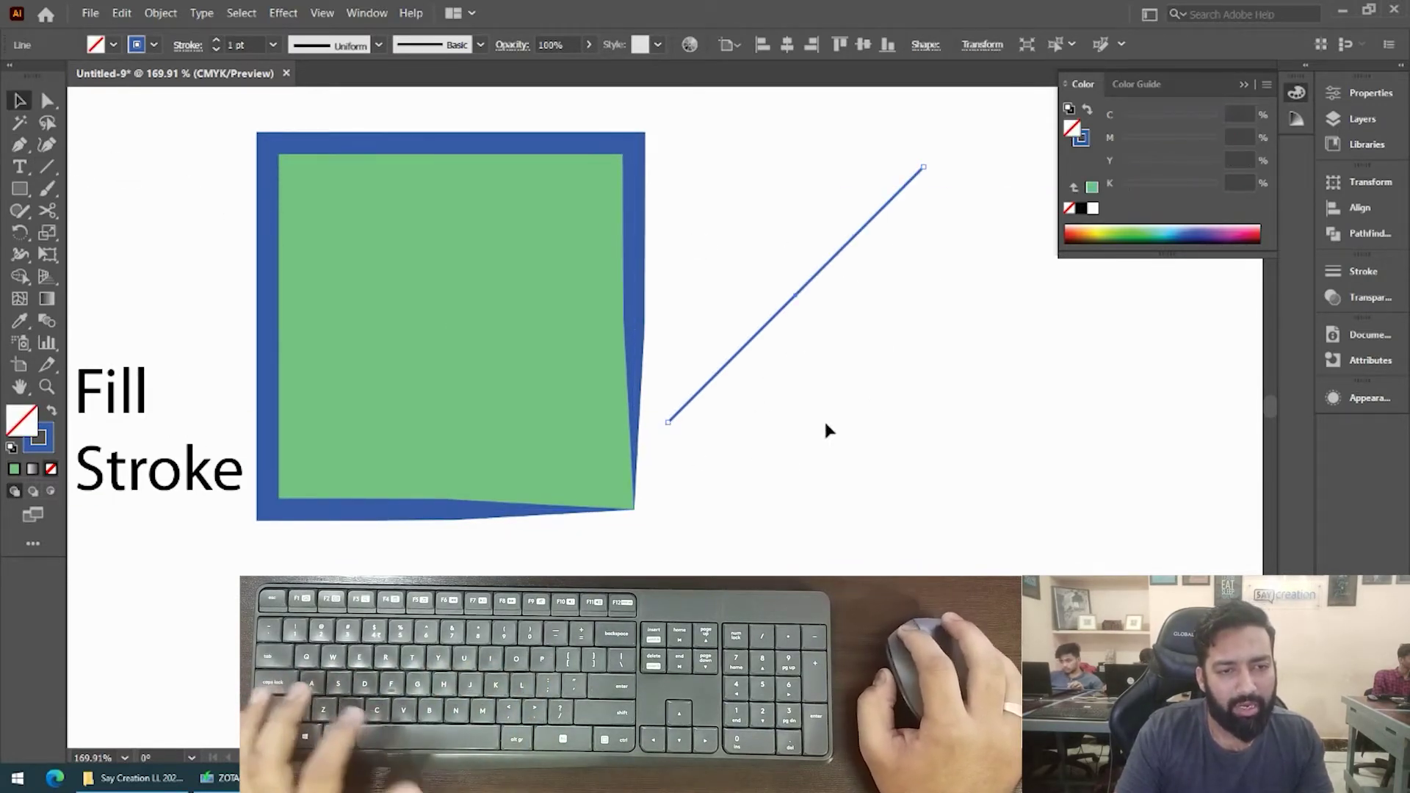
# Give the diagonal line an 18 pt stroke with the lens-shaped width profile, and delete the line.
pyautogui.click(217, 42)
pyautogui.click(323, 46)
pyautogui.click(323, 103)
pyautogui.click(773, 220)
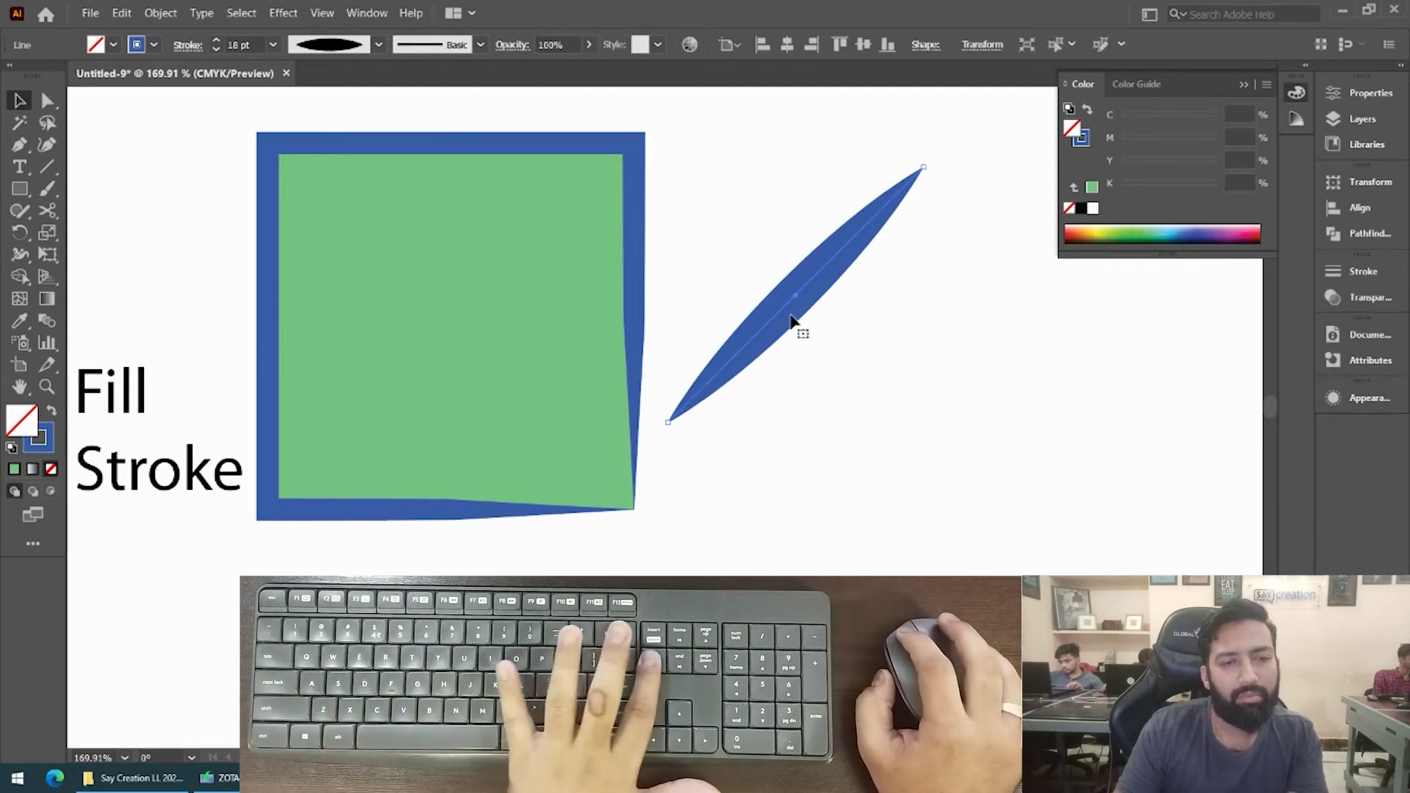
pyautogui.click(814, 278)
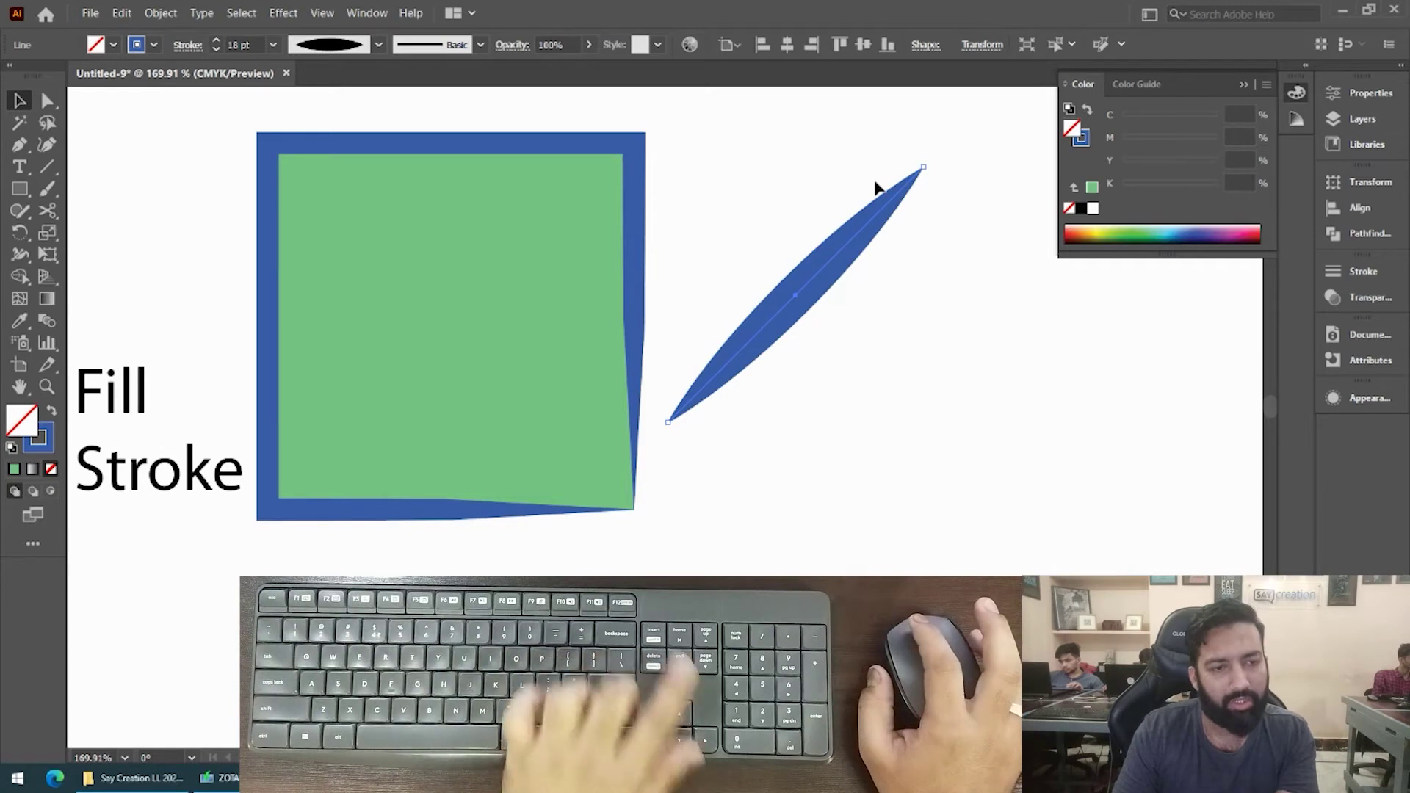
pyautogui.press('Delete')
# Apply the dome-shaped width profile, flat on one side, to the square's blue stroke.
pyautogui.click(427, 133)
pyautogui.click(314, 47)
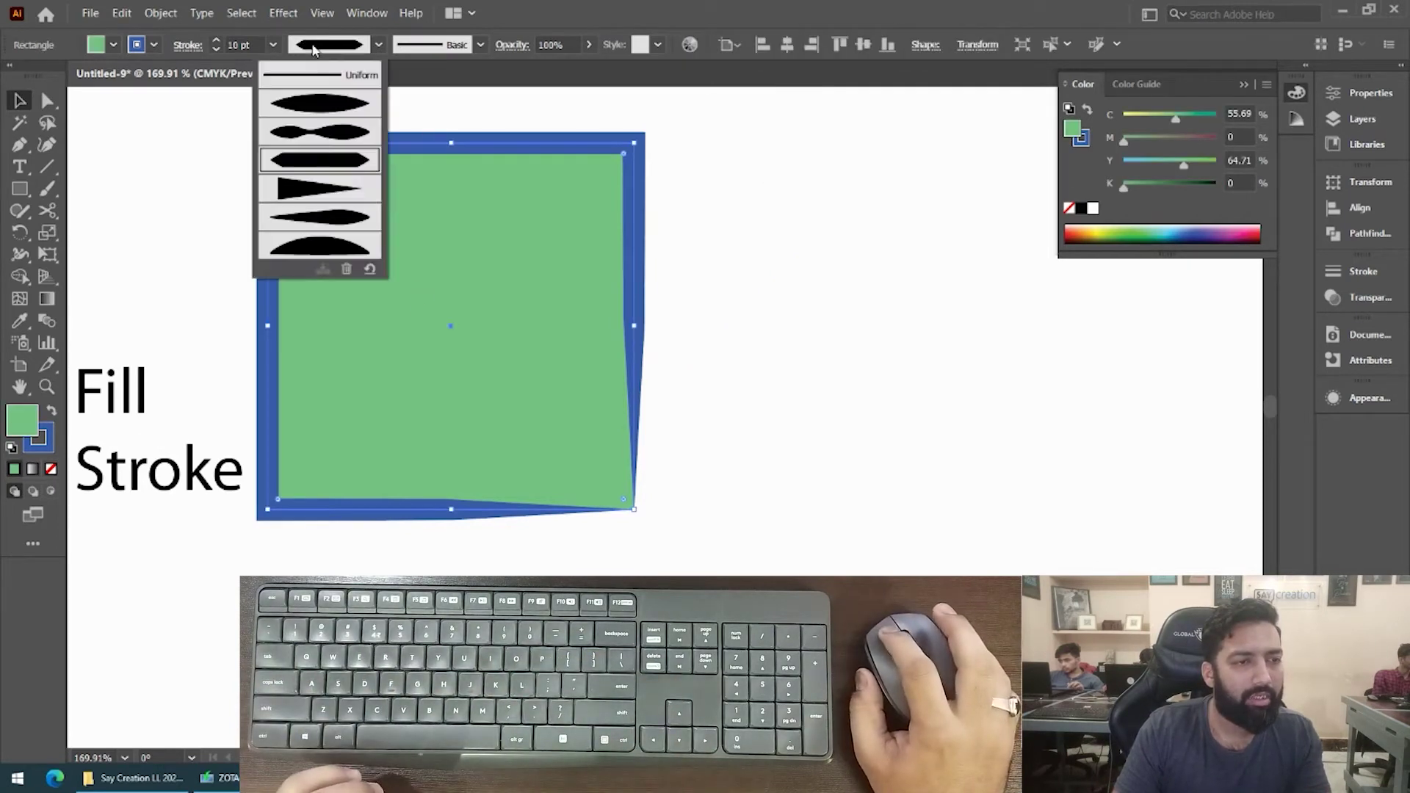
pyautogui.click(326, 240)
# Apply the rough charcoal-style art brush to the square's blue stroke.
pyautogui.click(426, 49)
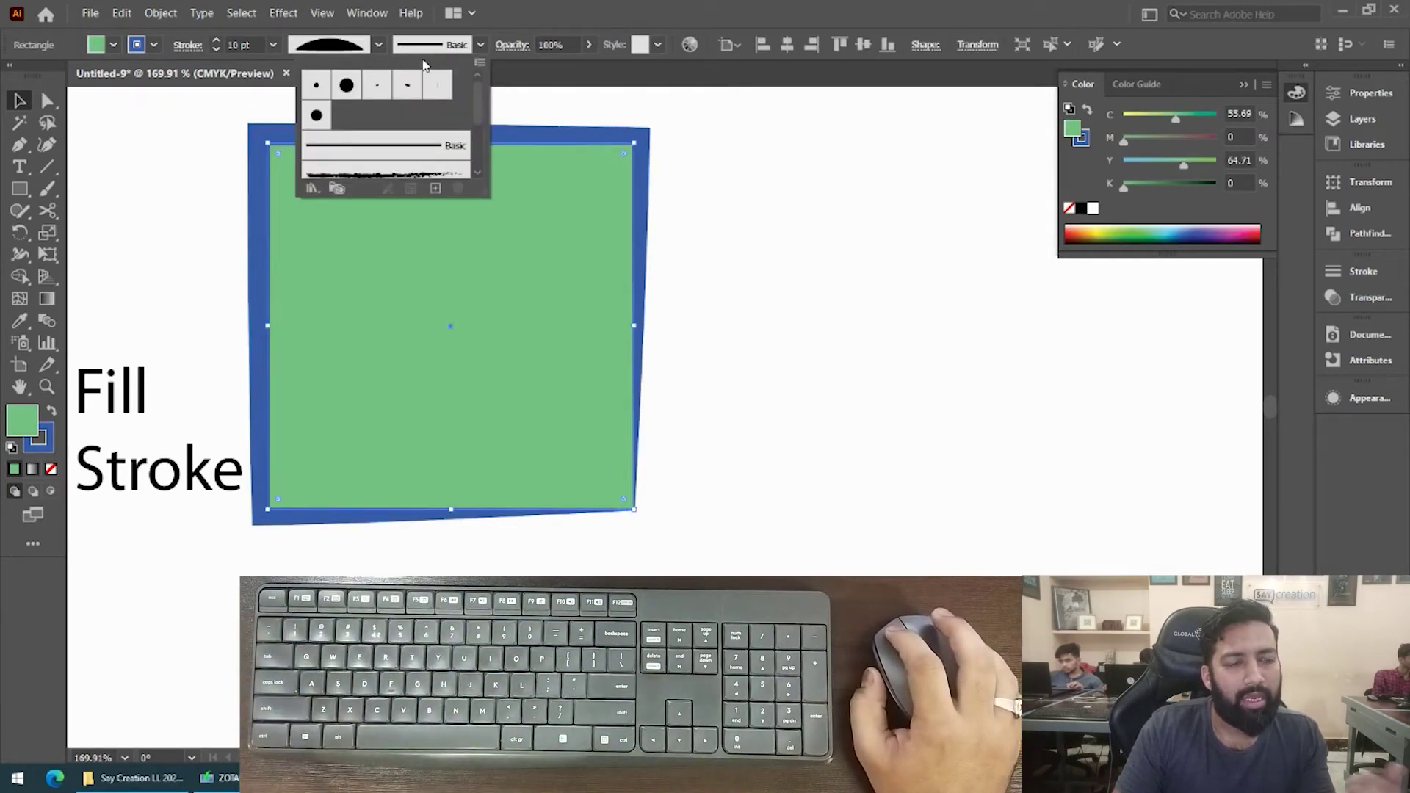
pyautogui.click(425, 50)
pyautogui.click(424, 50)
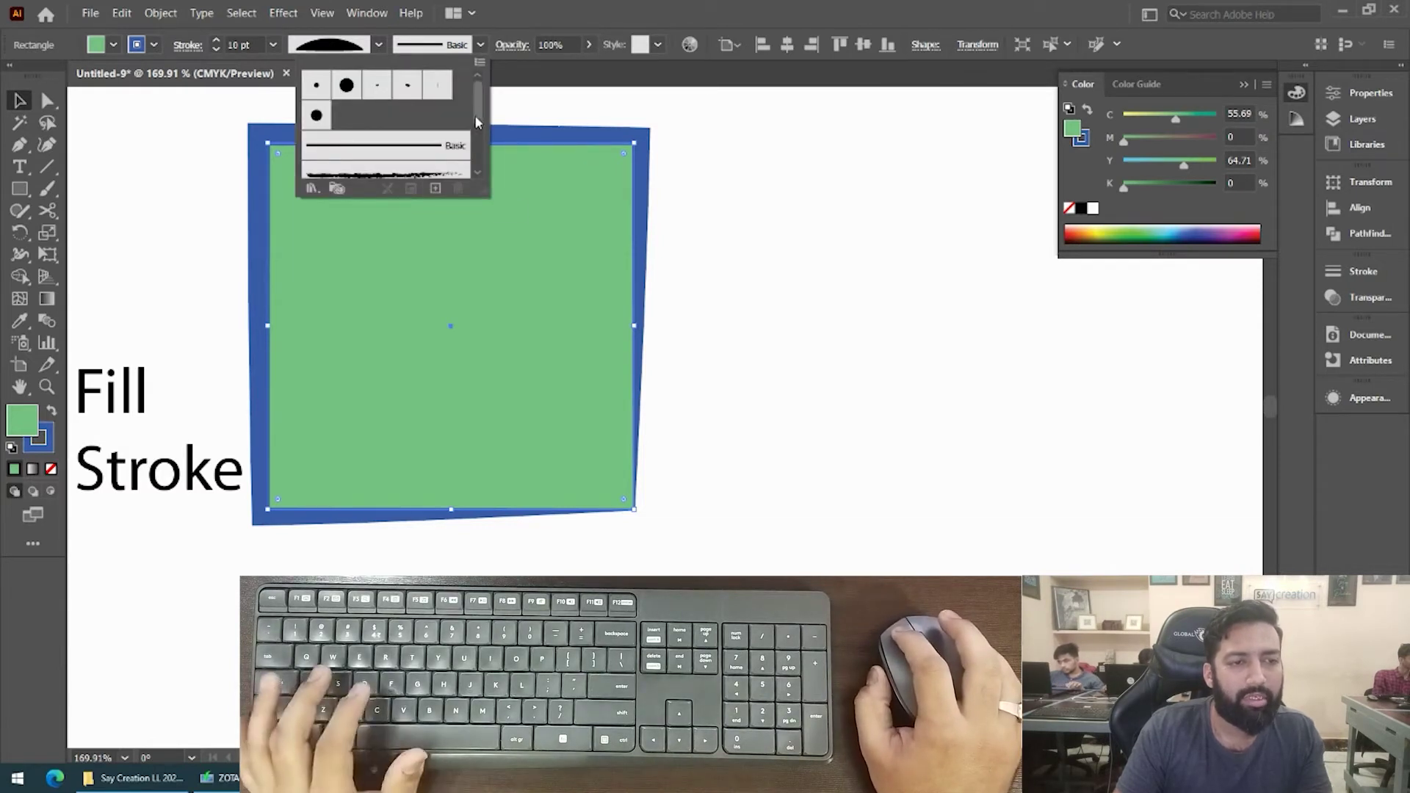
pyautogui.scroll(-1, 478, 116)
pyautogui.click(441, 142)
pyautogui.click(453, 292)
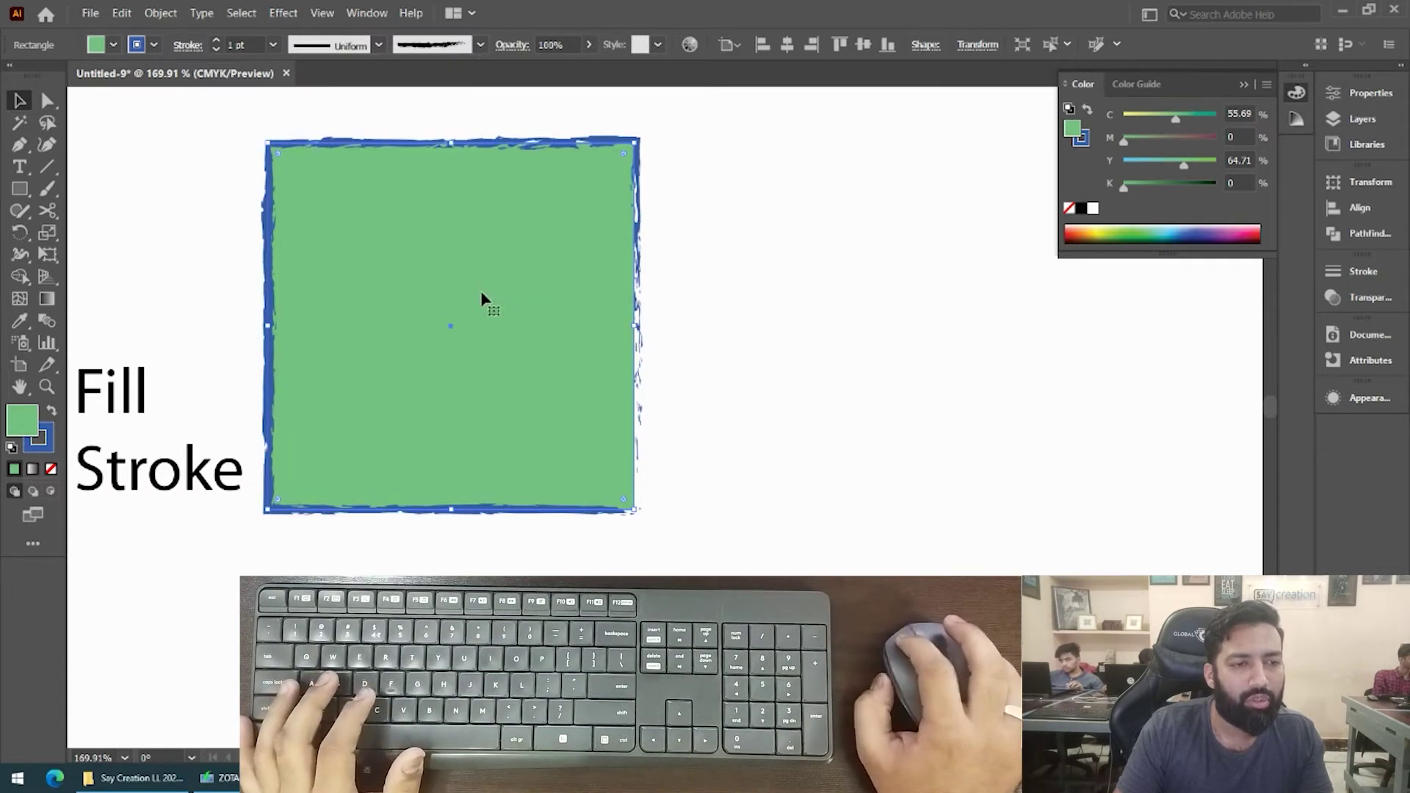
# Move the brushed green square to the right, away from the Fill Stroke text, and inspect its rough edges.
pyautogui.moveTo(482, 302); pyautogui.dragTo(629, 287)
pyautogui.click(809, 220)
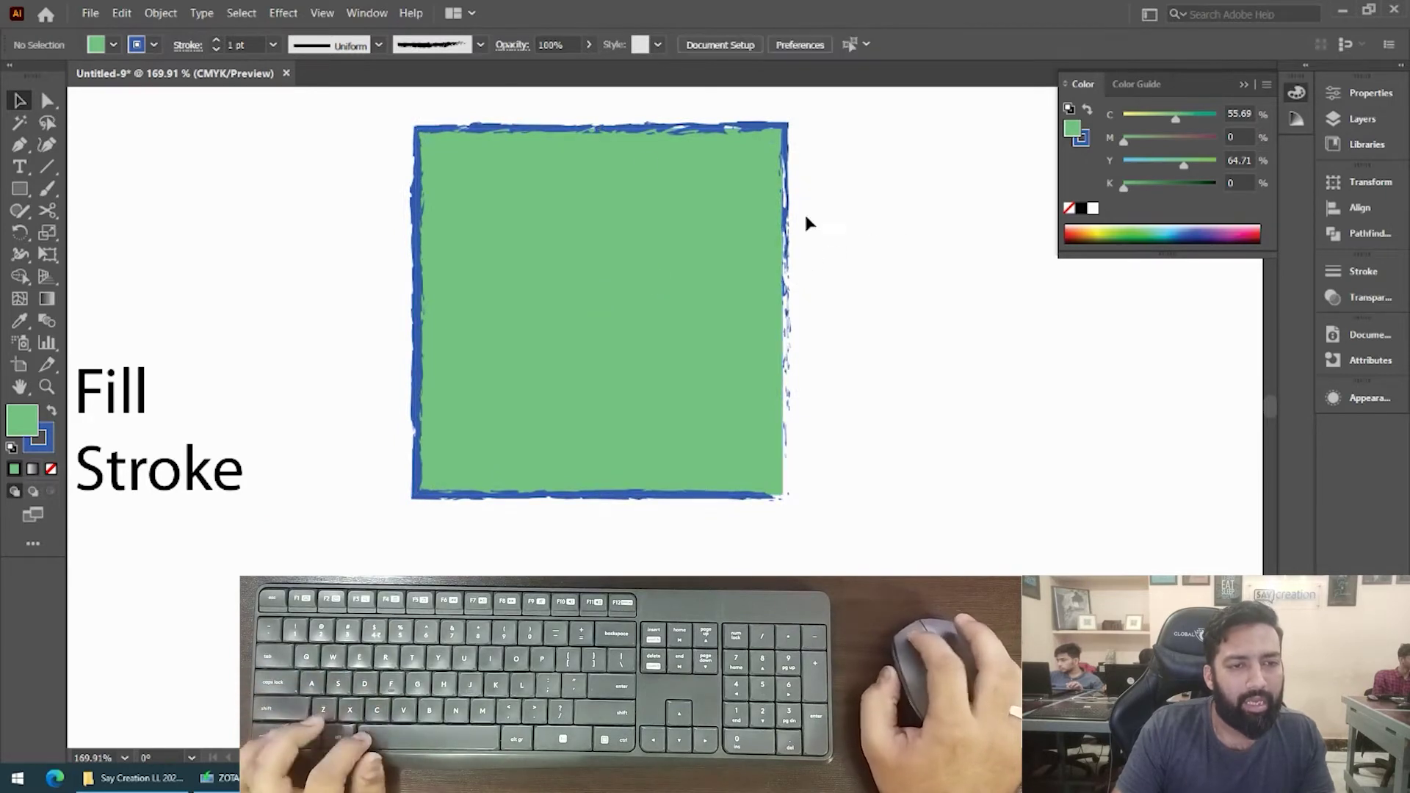
pyautogui.scroll(6, 582, 142)
pyautogui.scroll(-6, 626, 149)
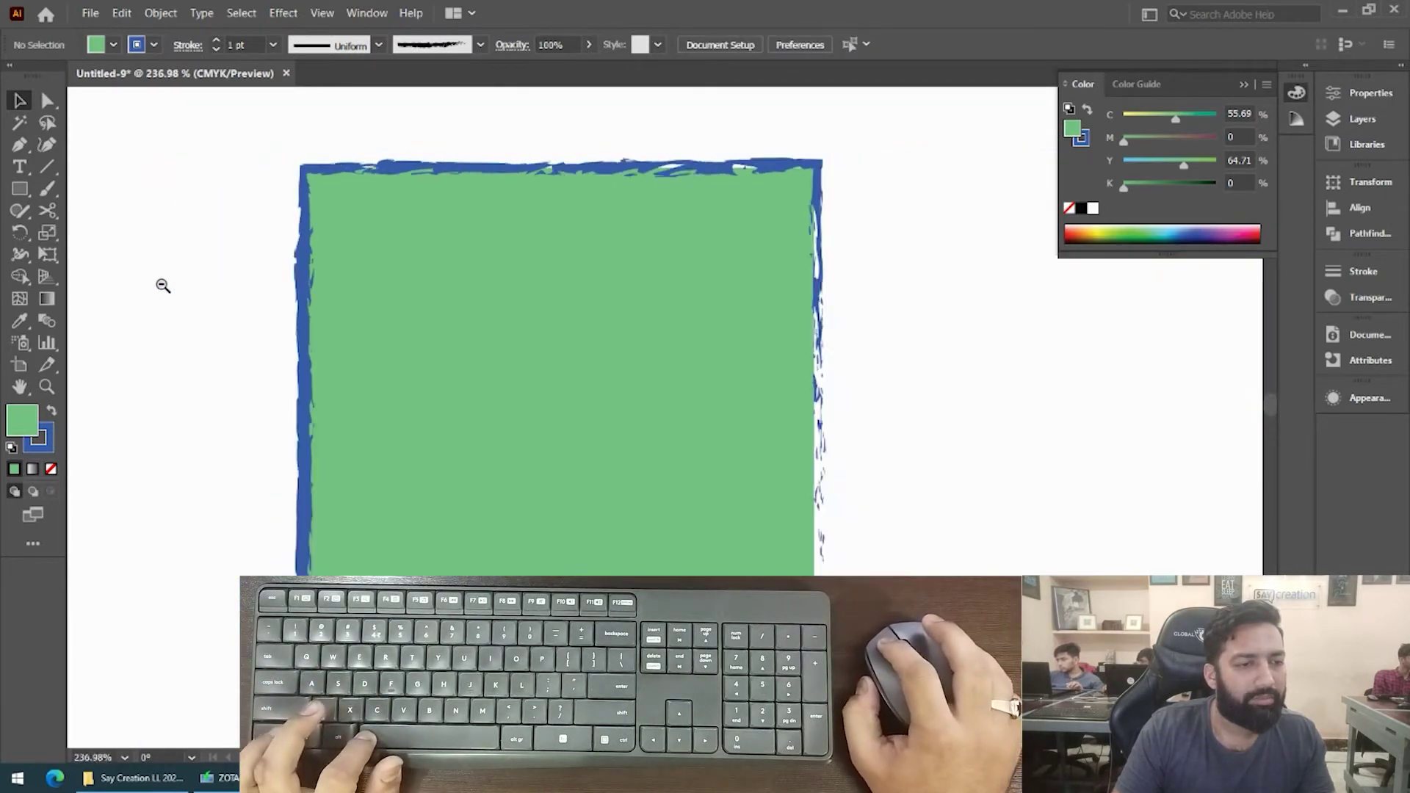
pyautogui.hotkey('ctrl', 'z')
pyautogui.hotkey('ctrl', 'z')
# Draw a horizontal line in the empty area right of the square and apply the rough charcoal-style brush to it.
pyautogui.press('\\')
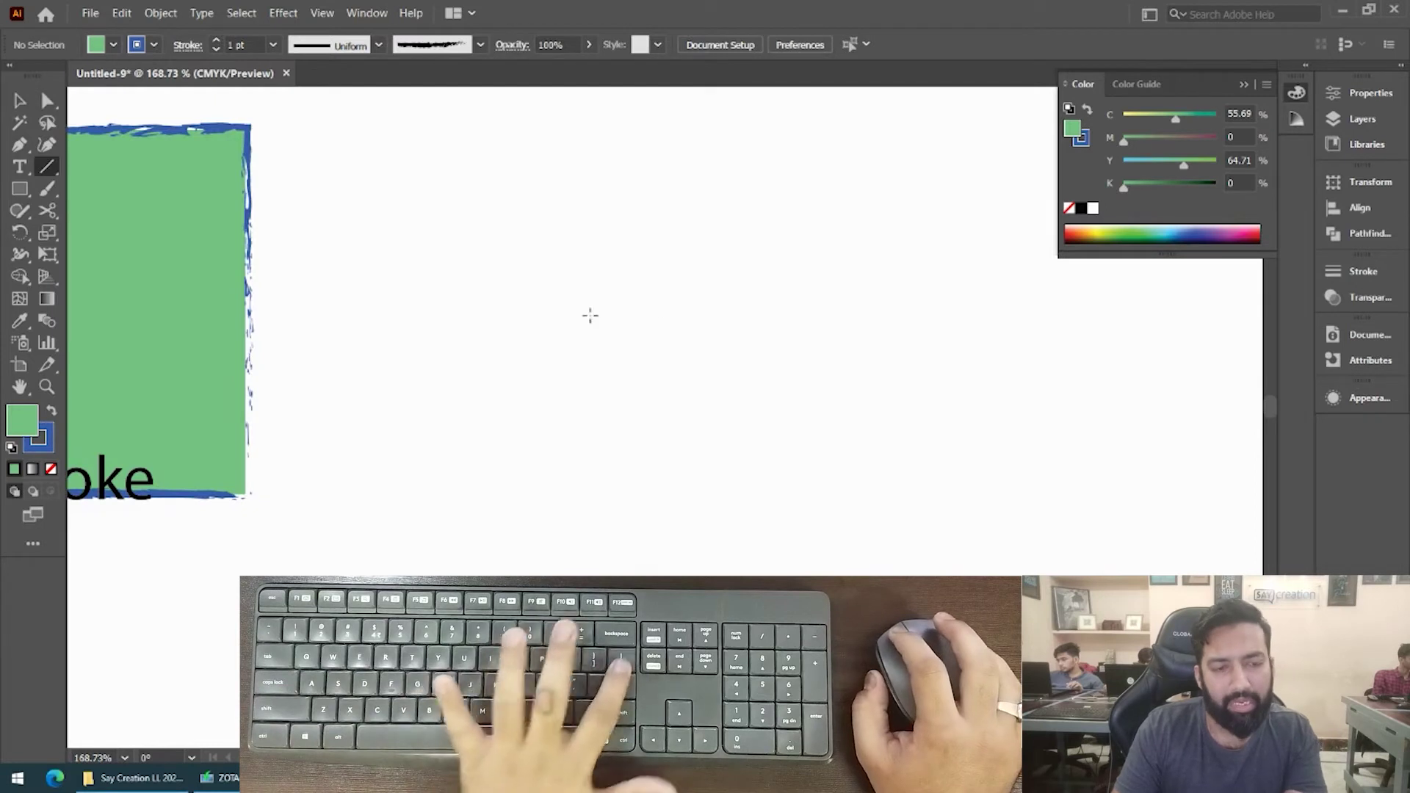
pyautogui.moveTo(575, 241); pyautogui.dragTo(810, 241)
pyautogui.press('v')
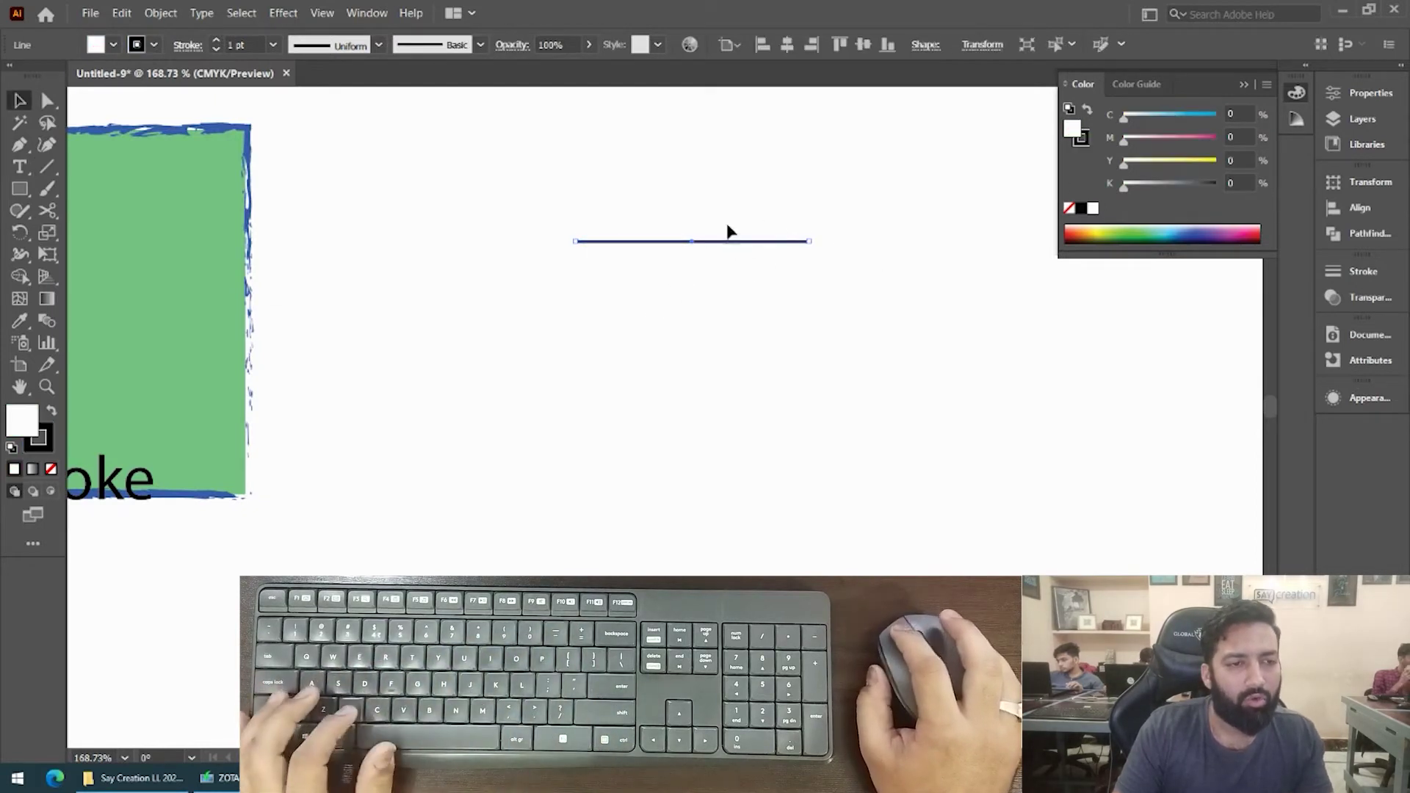
pyautogui.click(453, 49)
pyautogui.click(396, 143)
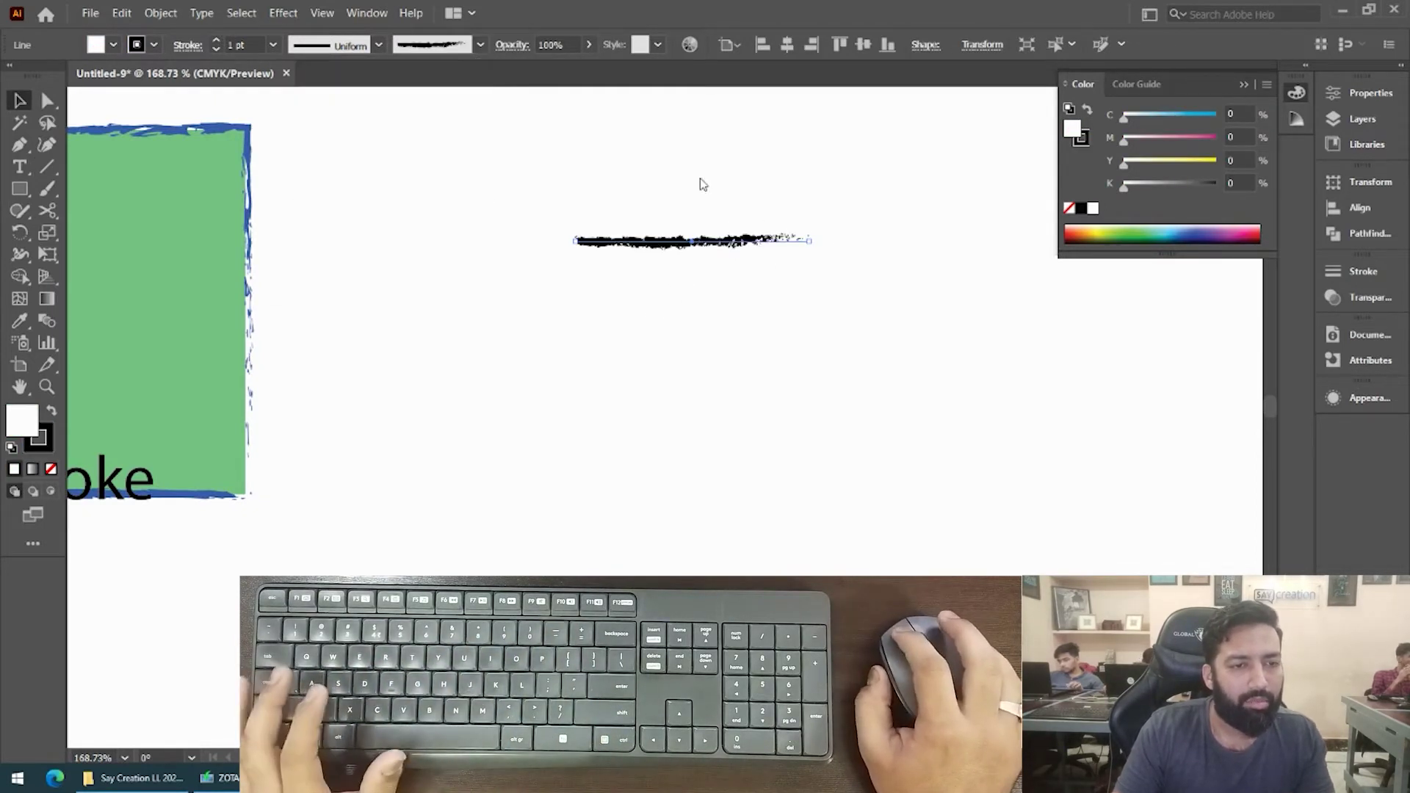
# Try an 8 pt stroke weight on the horizontal brushed line and delete the line.
pyautogui.click(218, 41)
pyautogui.click(218, 41)
pyautogui.click(218, 41)
pyautogui.click(218, 41)
pyautogui.click(218, 42)
pyautogui.click(218, 42)
pyautogui.click(218, 42)
pyautogui.click(590, 314)
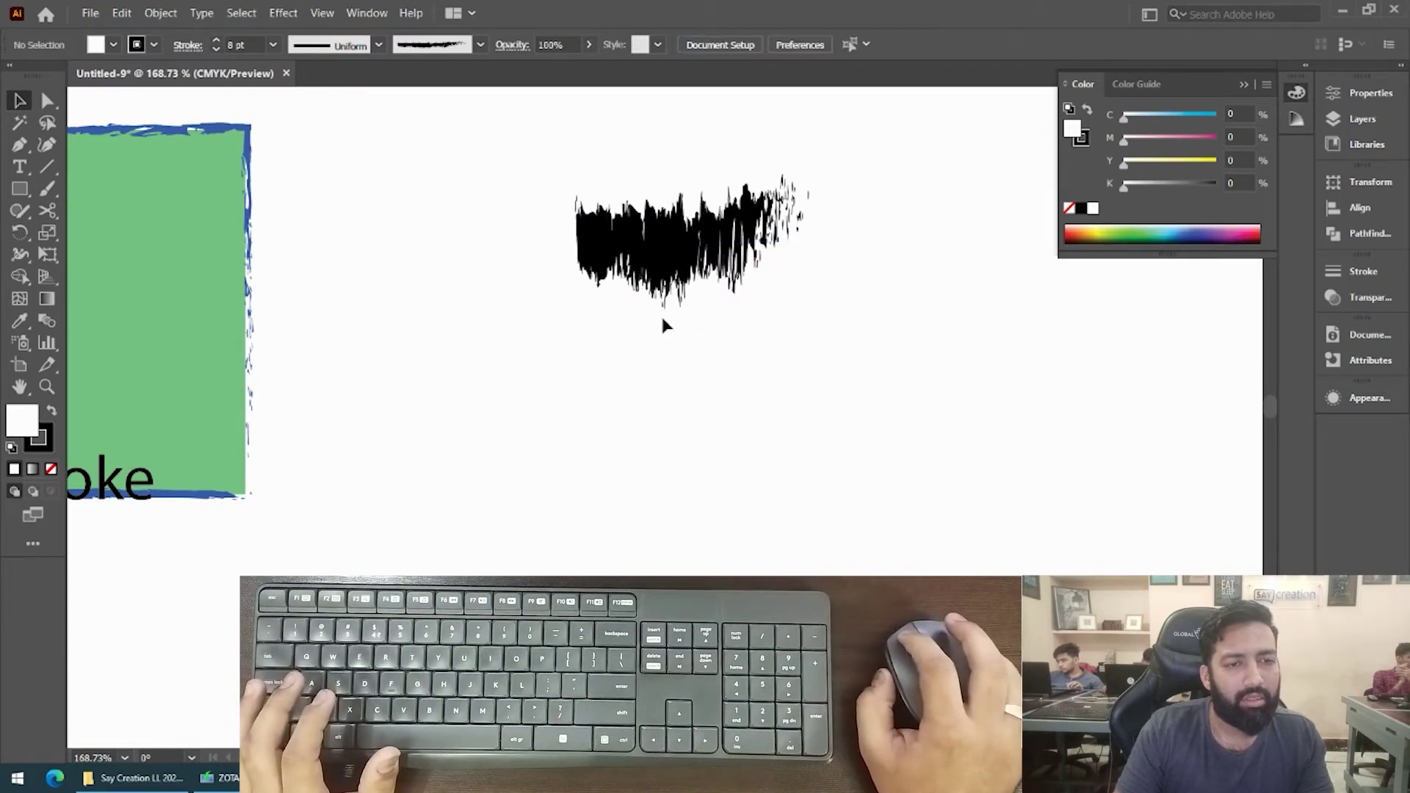
pyautogui.hotkey('ctrl', 'z')
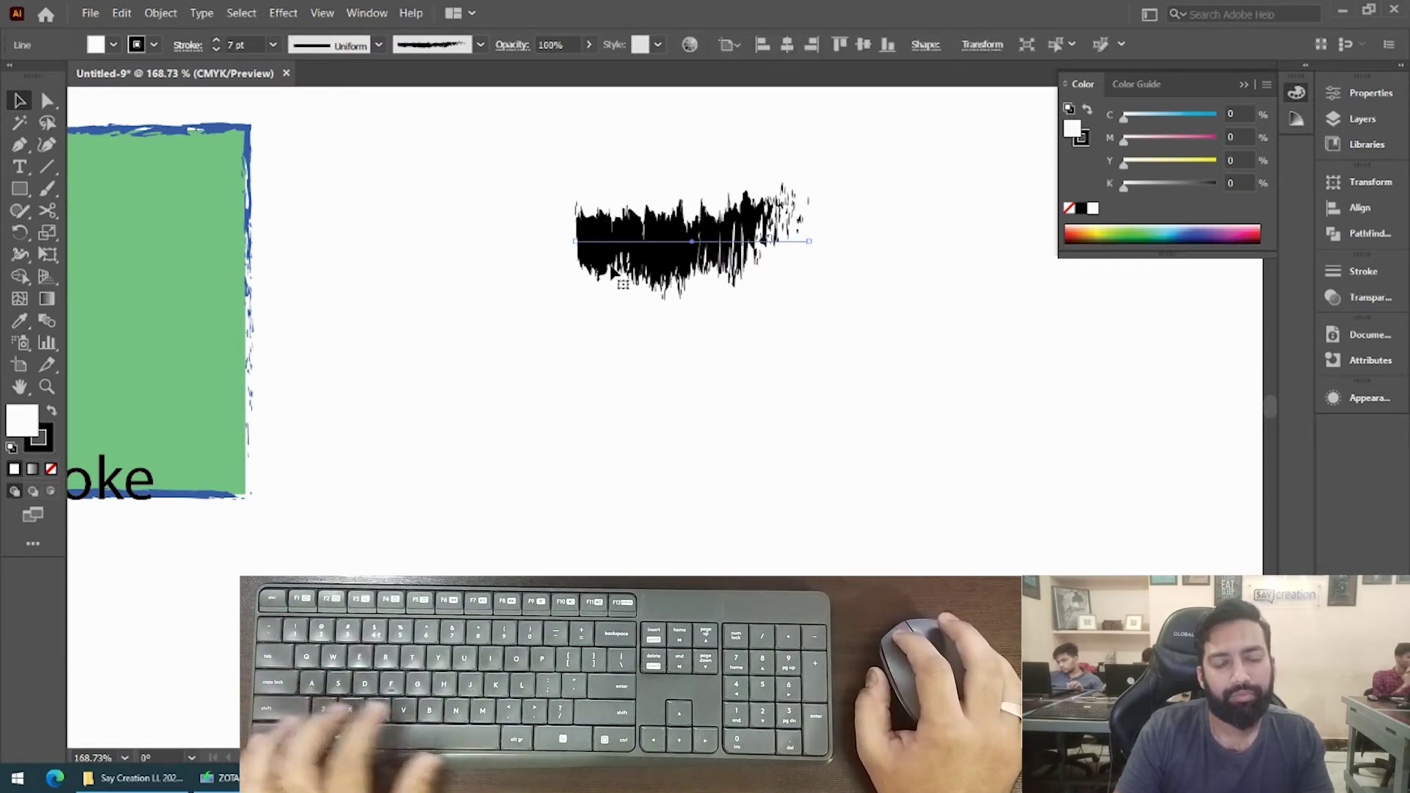
pyautogui.press('Delete')
# Draw a very short, nearly vertical line right of the square and apply the rough charcoal-style brush to it.
pyautogui.press('\\')
pyautogui.moveTo(670, 208); pyautogui.dragTo(674, 221)
pyautogui.click(443, 47)
pyautogui.click(411, 142)
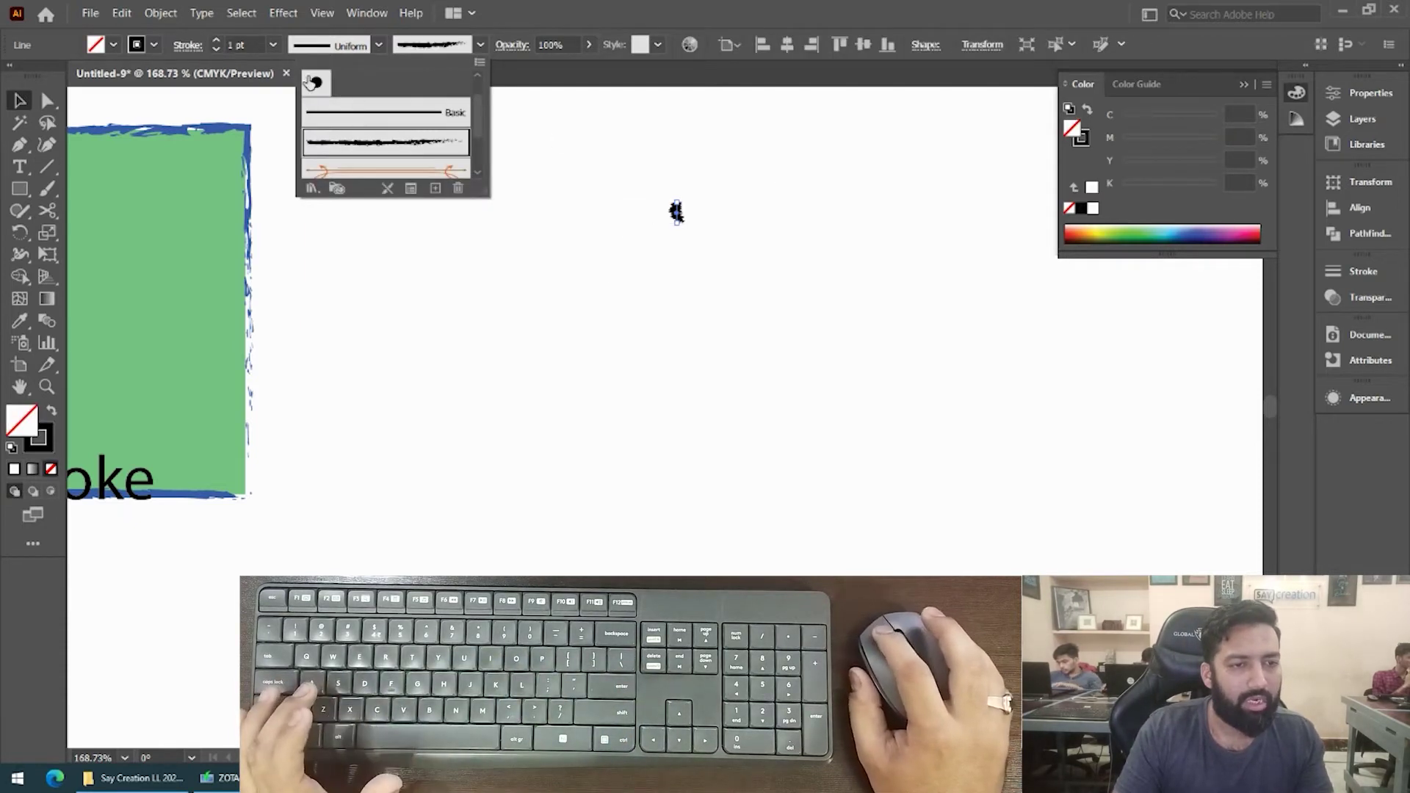
# Raise the short brushed line's stroke weight to 17 pt so it spreads into a wide horizontal smear.
pyautogui.click(218, 38)
pyautogui.click(219, 38)
pyautogui.click(218, 39)
pyautogui.click(218, 38)
pyautogui.click(218, 39)
pyautogui.click(219, 38)
pyautogui.click(360, 268)
pyautogui.scroll(4, 735, 235)
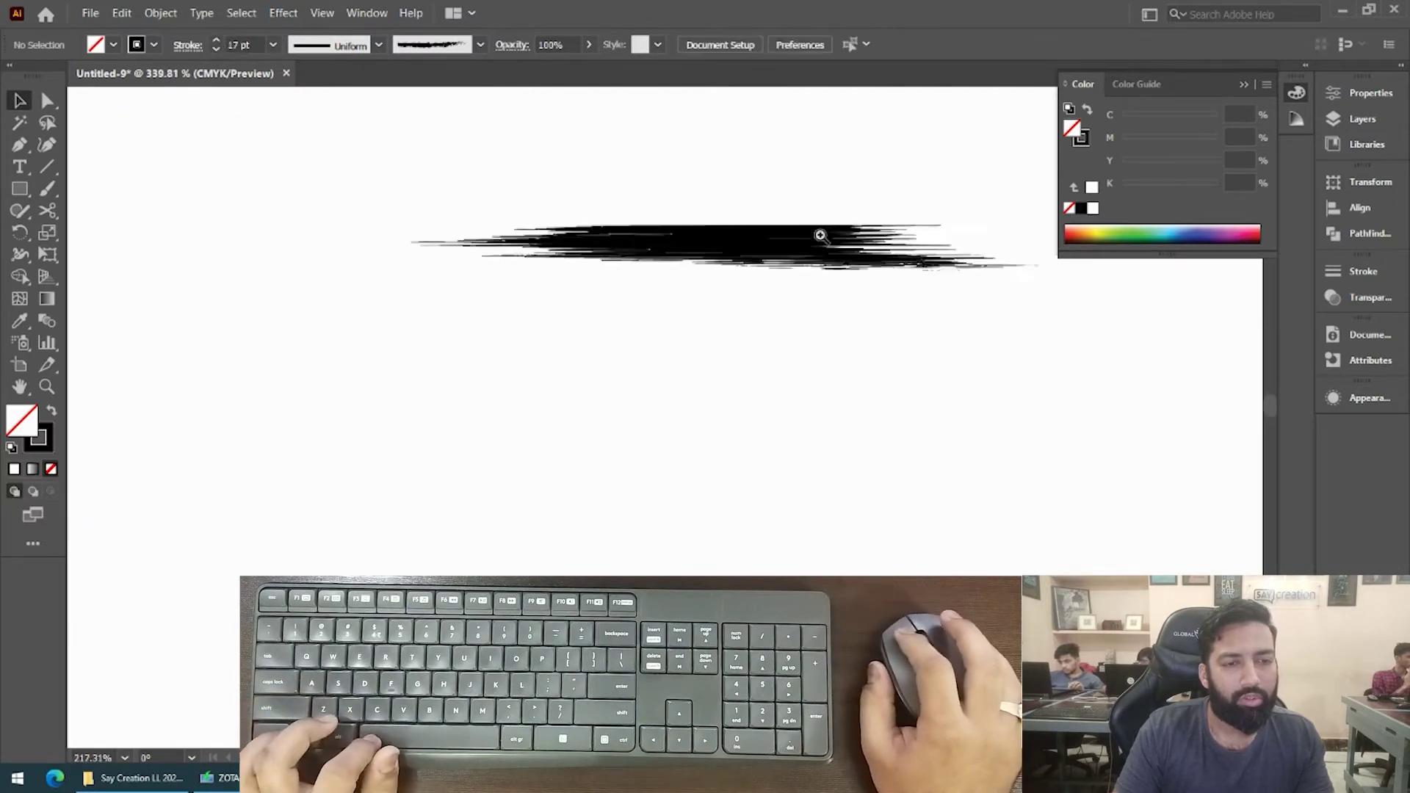
# Add the text "ABC" and move it onto the black brush smear.
pyautogui.press('t')
pyautogui.click(658, 339)
pyautogui.write('ABC')
pyautogui.keyDown('ctrl'); pyautogui.click(689, 367); pyautogui.keyUp('ctrl')
pyautogui.moveTo(736, 354); pyautogui.dragTo(756, 299)
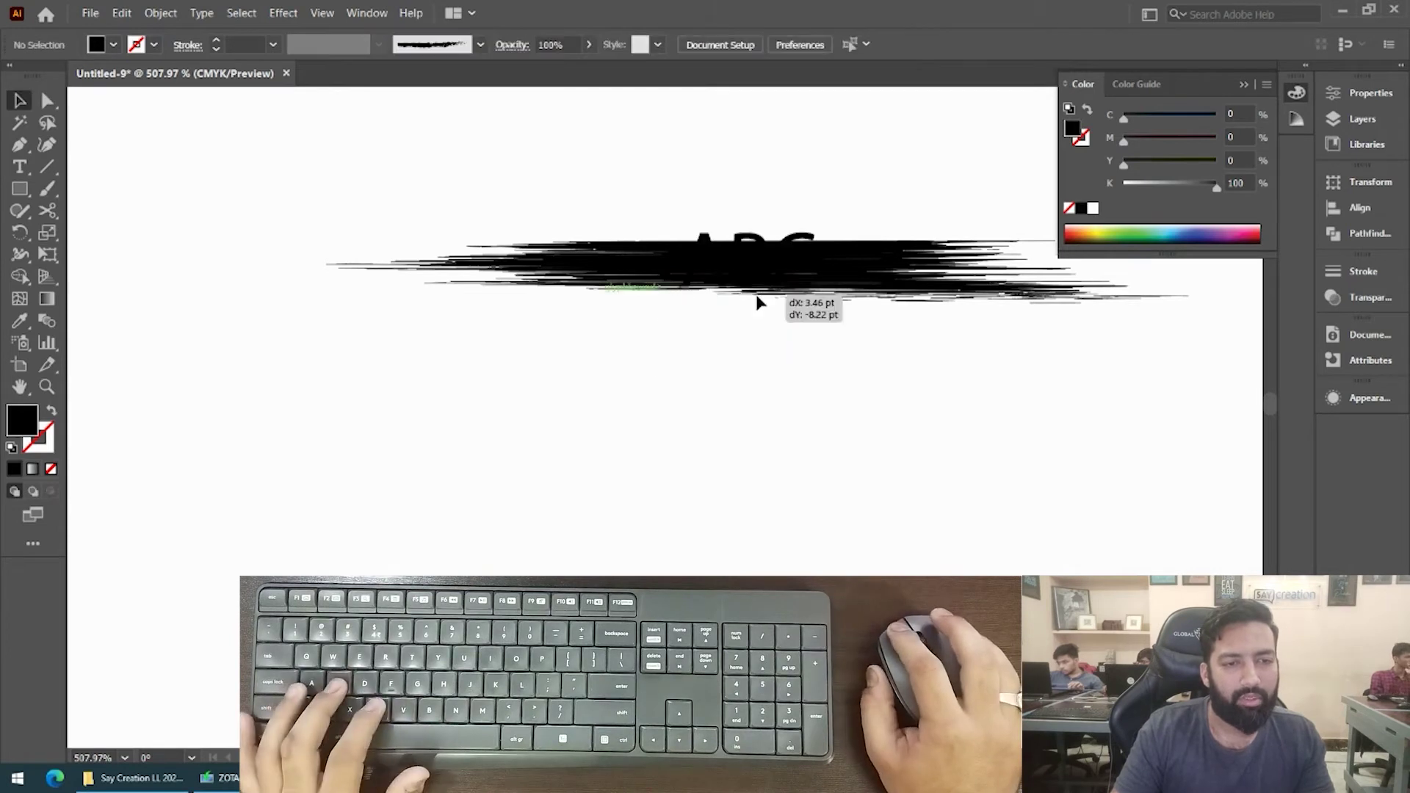
# Fill the ABC text with white and adjust its position within the black brush smear.
pyautogui.click(1097, 209)
pyautogui.click(850, 473)
pyautogui.moveTo(786, 297); pyautogui.dragTo(796, 306)
pyautogui.click(802, 374)
pyautogui.scroll(-5, 802, 374)
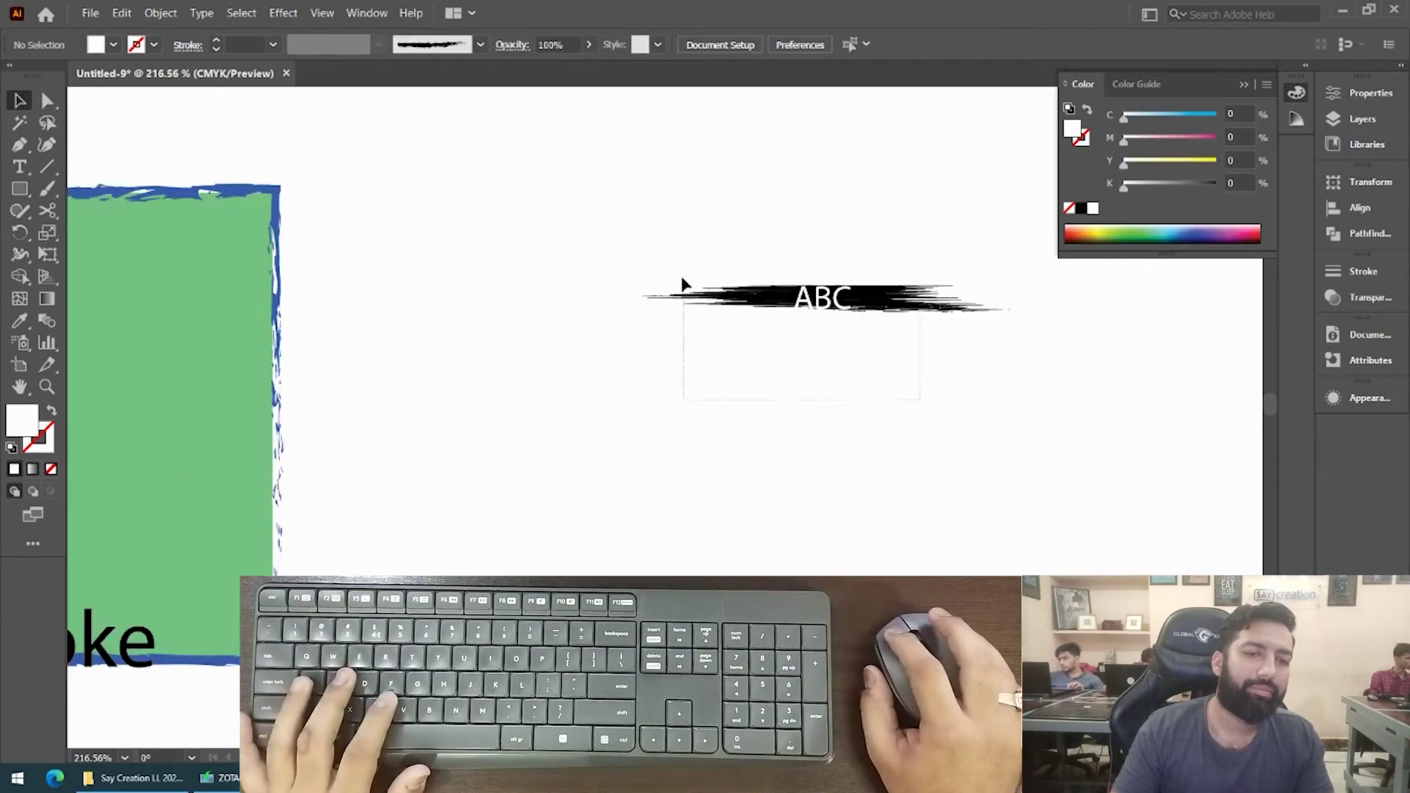
# Move the green square to the right, mostly clear of the Fill Stroke text, and collapse the colour settings.
pyautogui.scroll(-3, 699, 395)
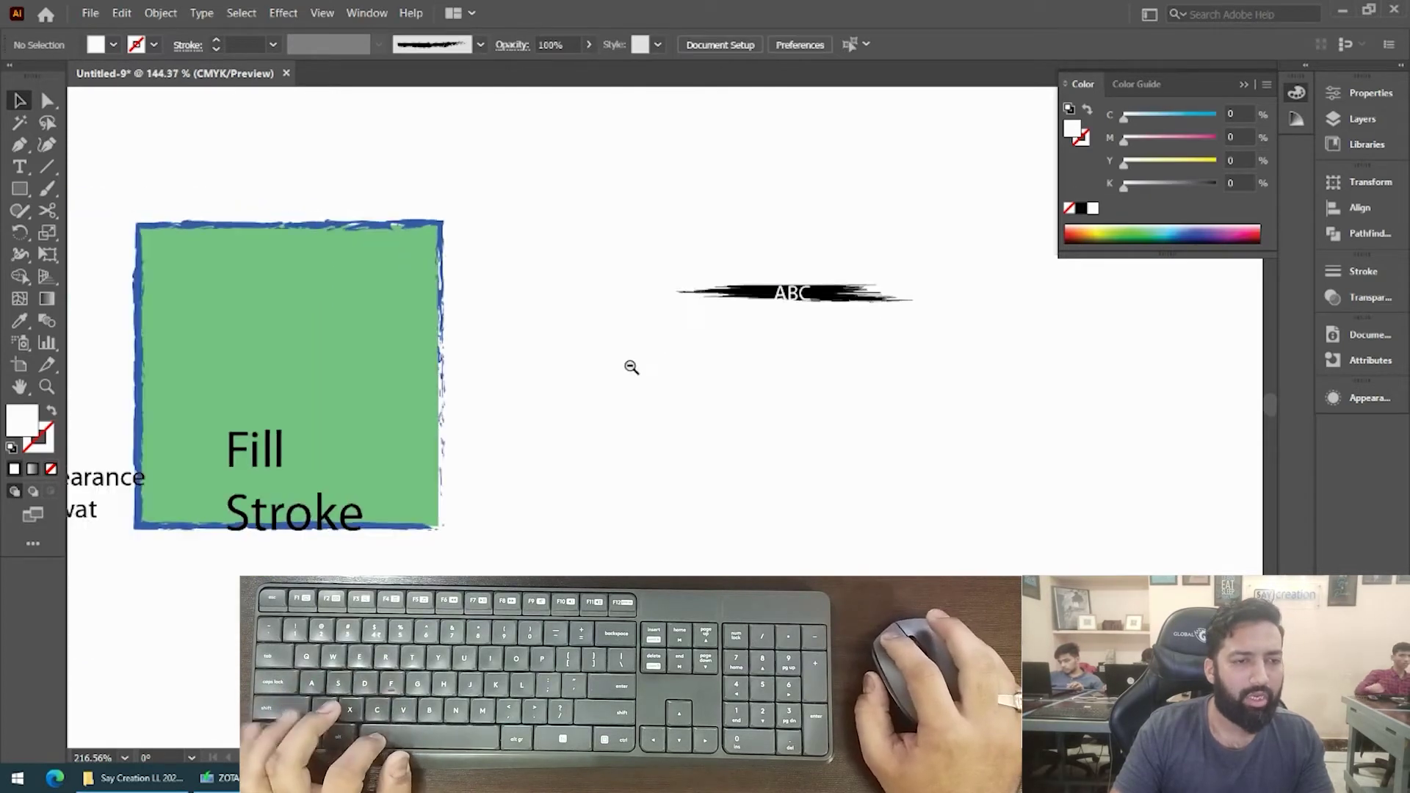
pyautogui.moveTo(526, 268); pyautogui.dragTo(737, 255)
pyautogui.click(400, 430)
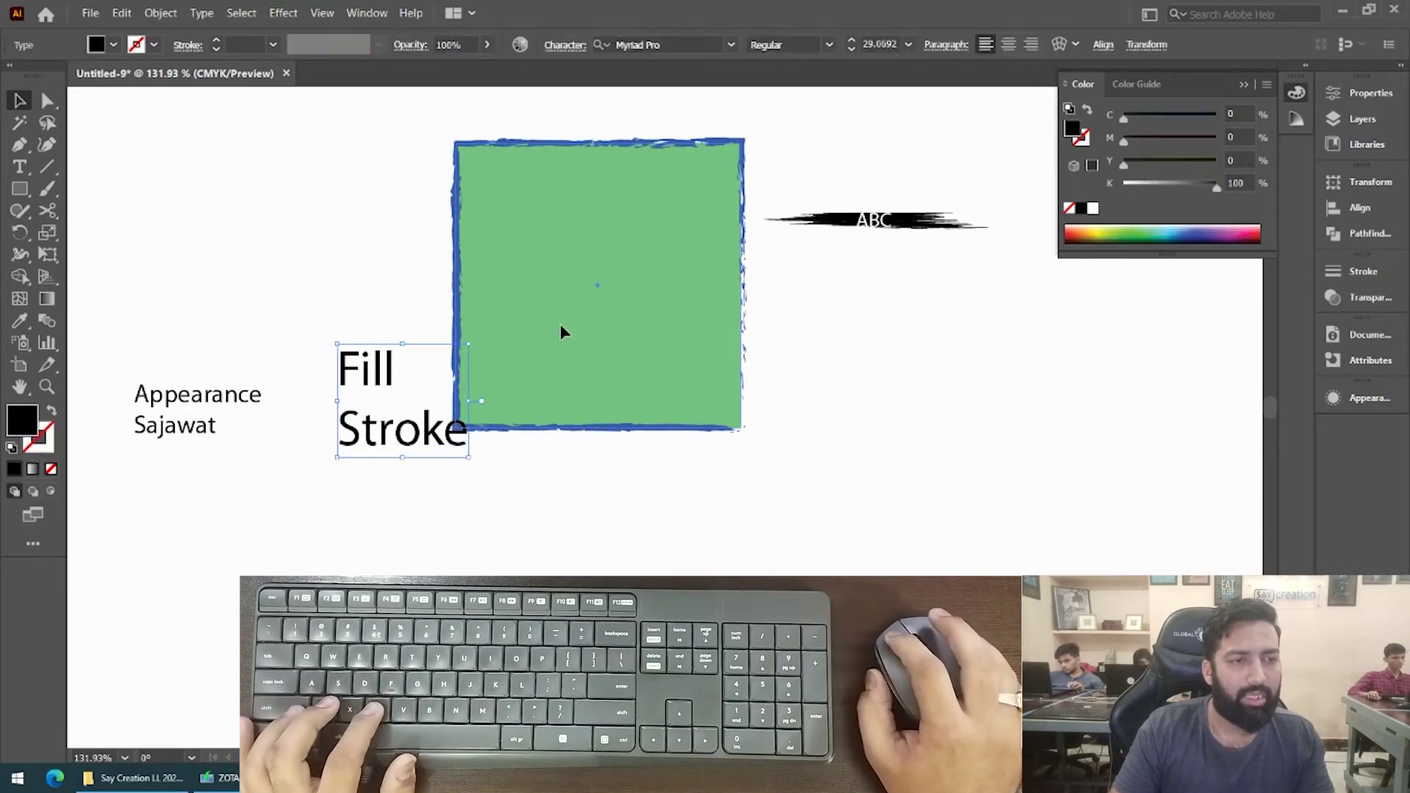
pyautogui.click(635, 300)
pyautogui.click(1245, 85)
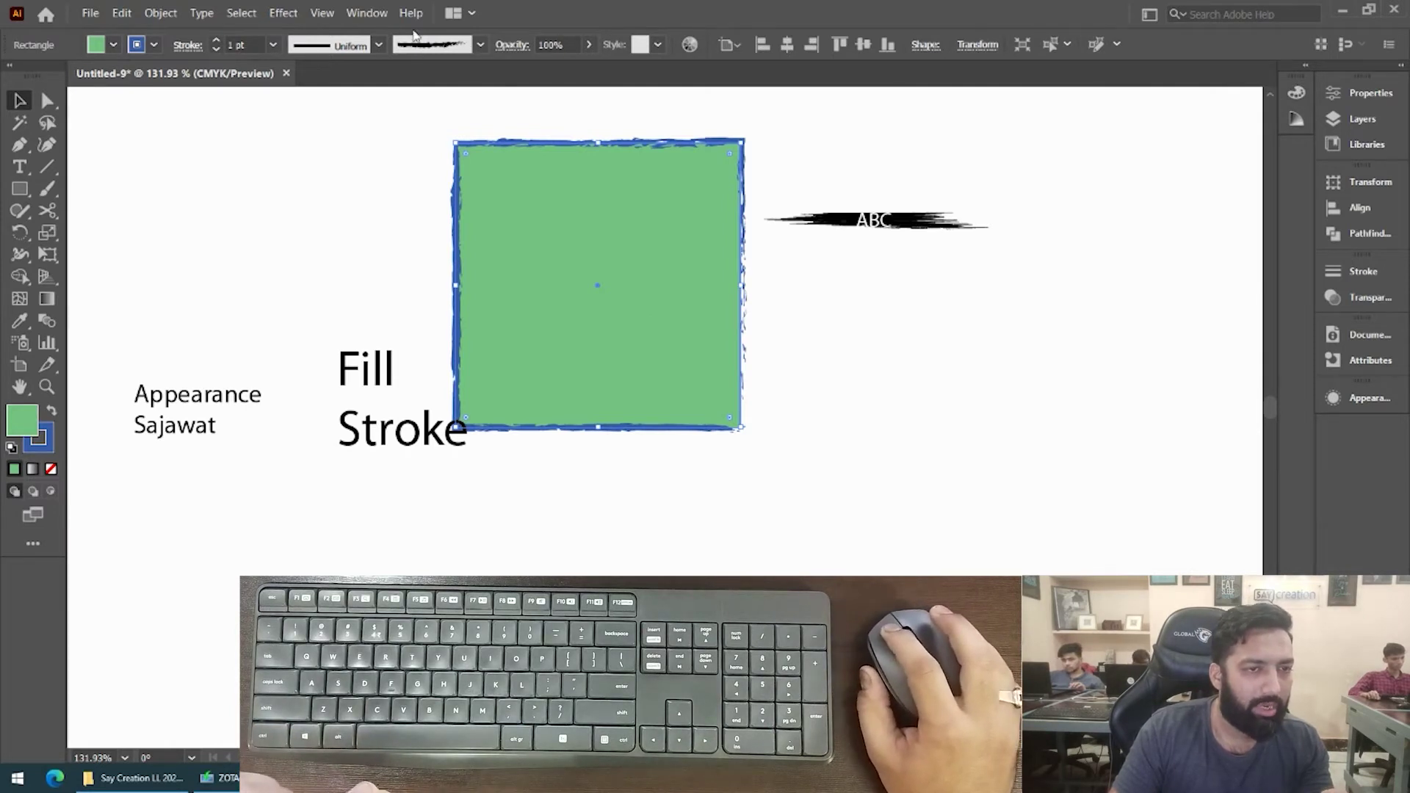
# Try the blue swirl-pattern graphic style on the green square and undo it.
pyautogui.click(656, 45)
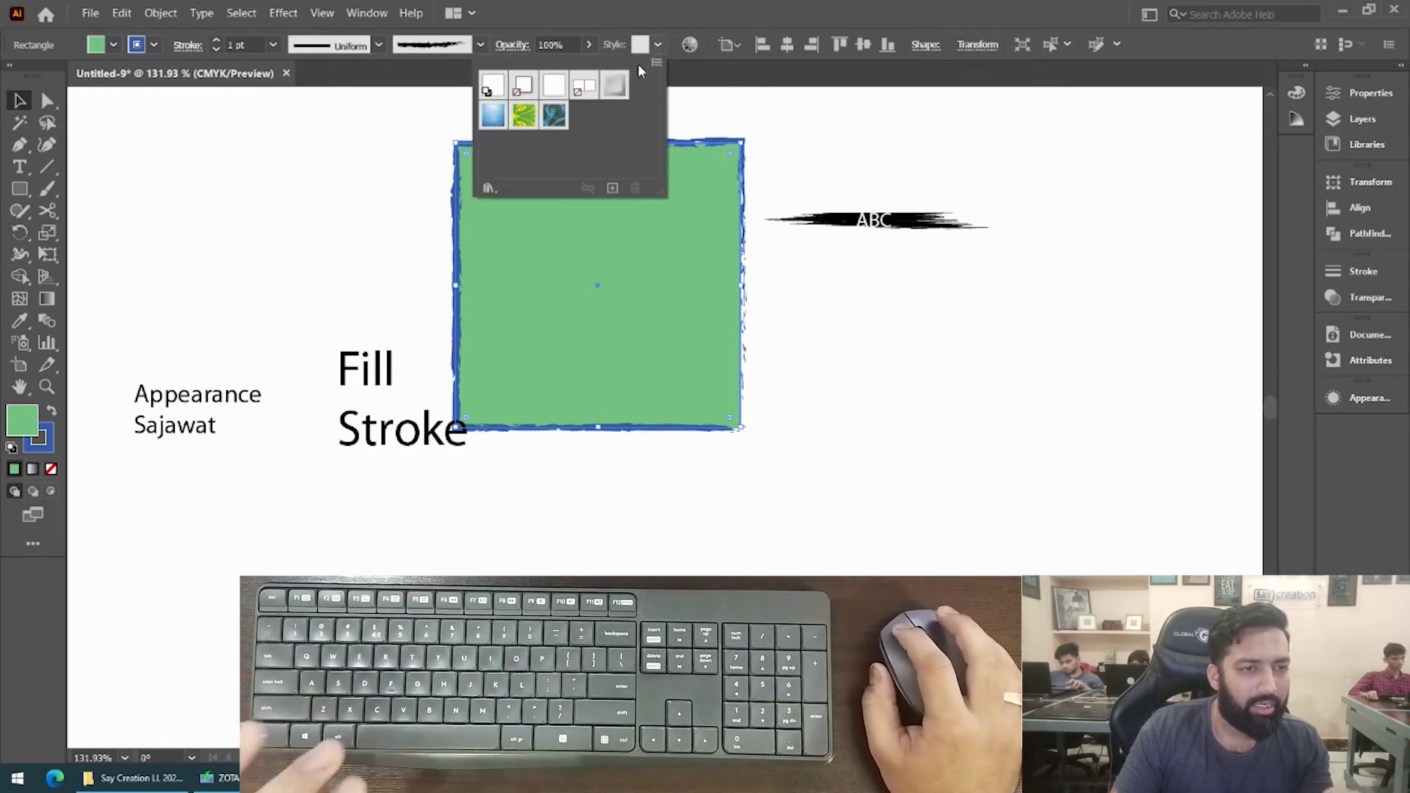
pyautogui.click(737, 101)
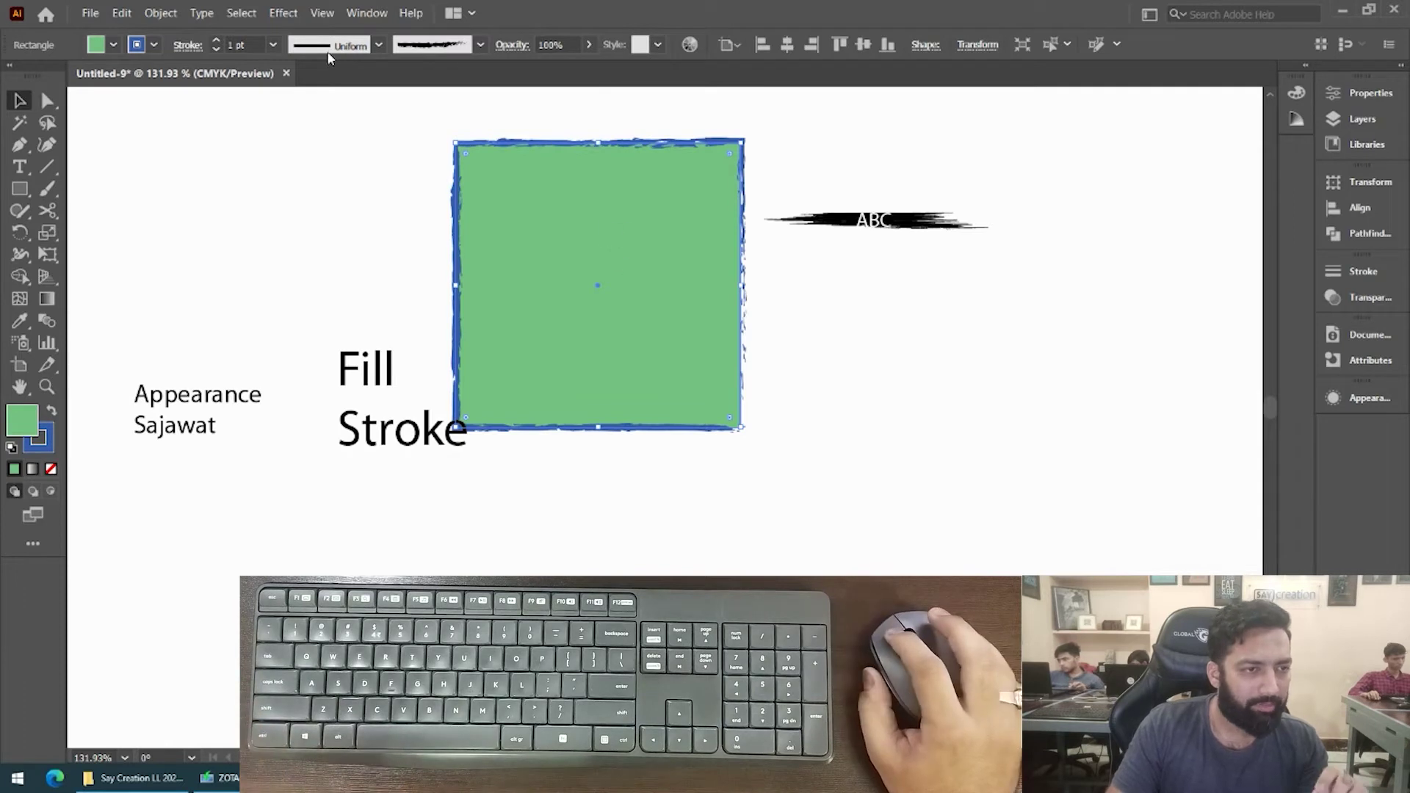
pyautogui.click(656, 45)
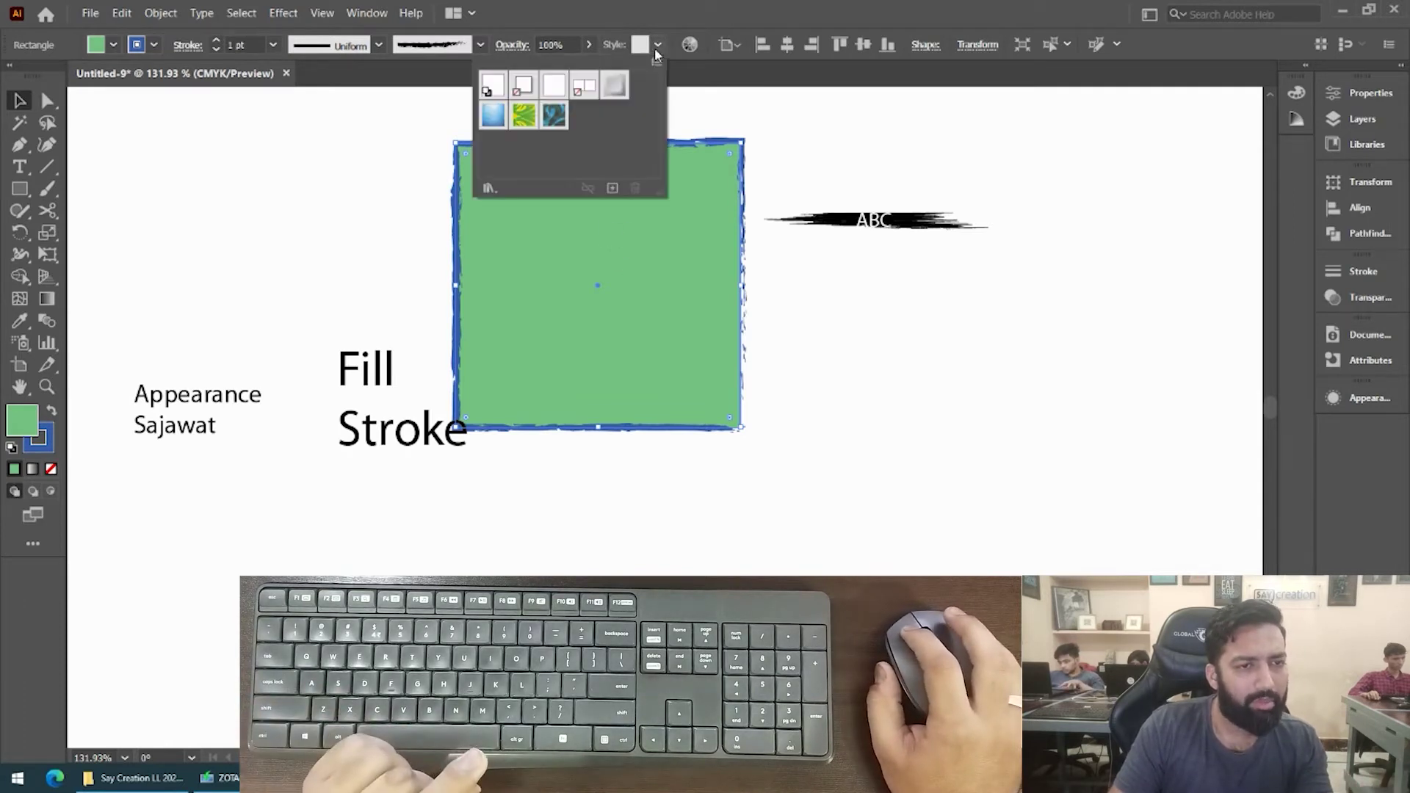
pyautogui.click(554, 115)
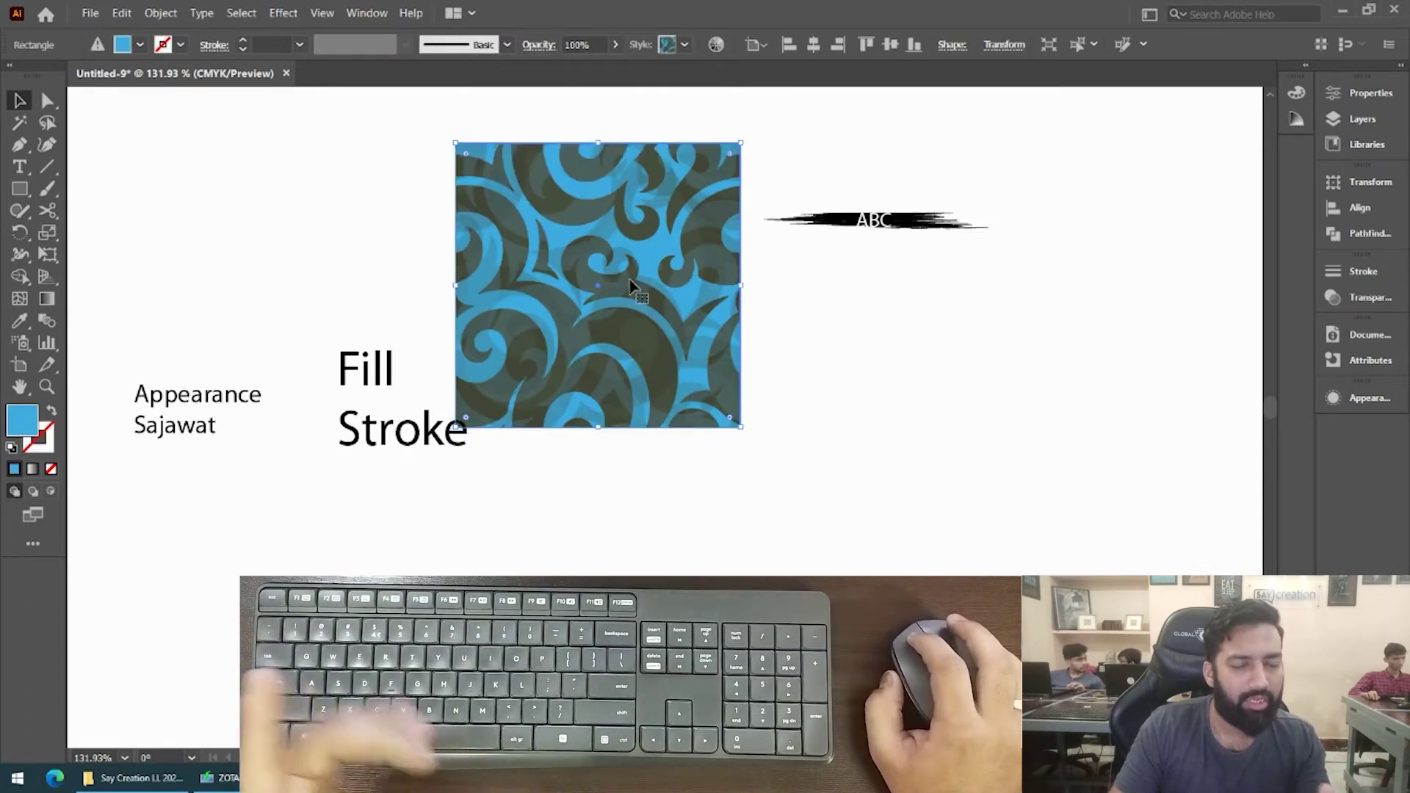
pyautogui.hotkey('ctrl', 'z')
pyautogui.click(324, 149)
pyautogui.click(478, 252)
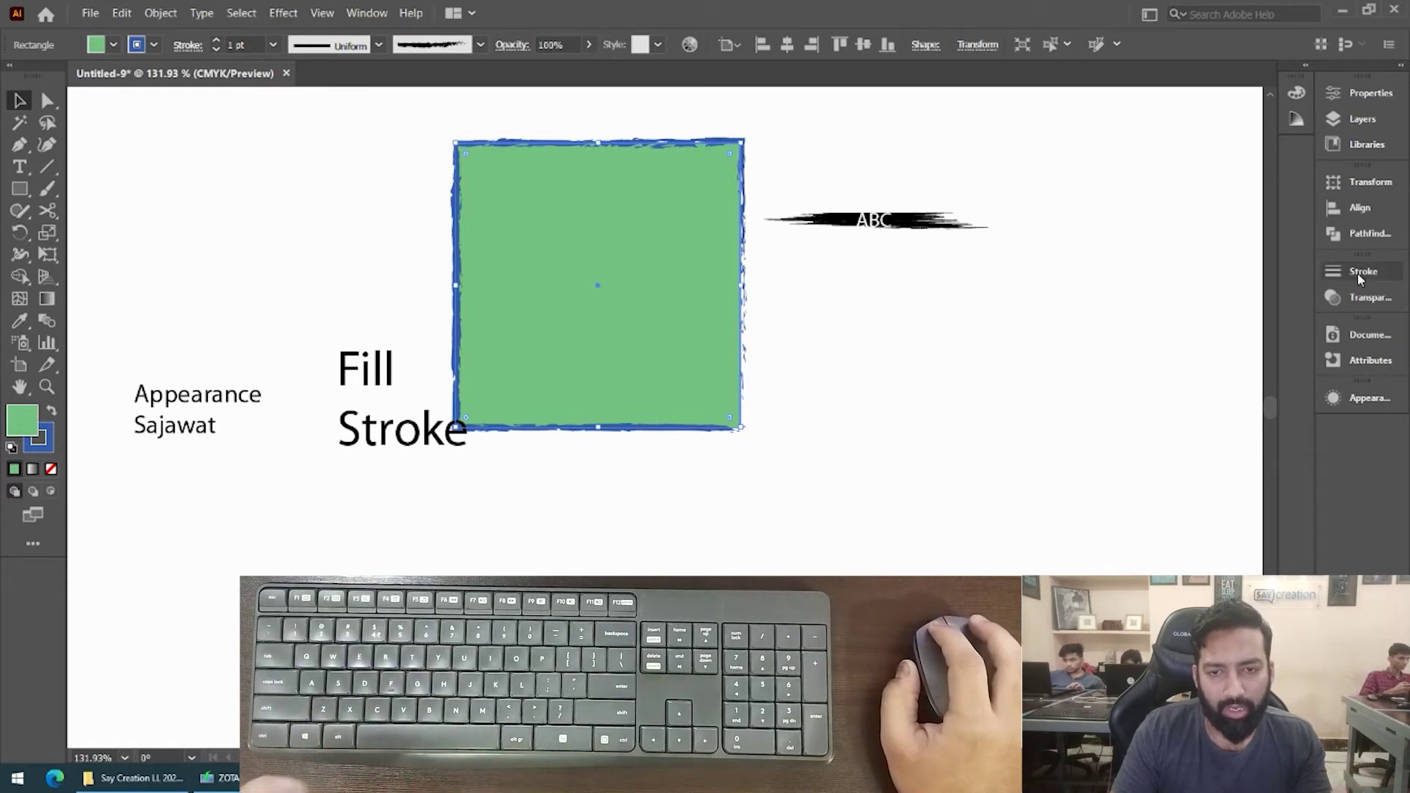
# Open the Stroke settings and expand them to show the cap, corner, alignment and dashed-line options.
pyautogui.click(367, 13)
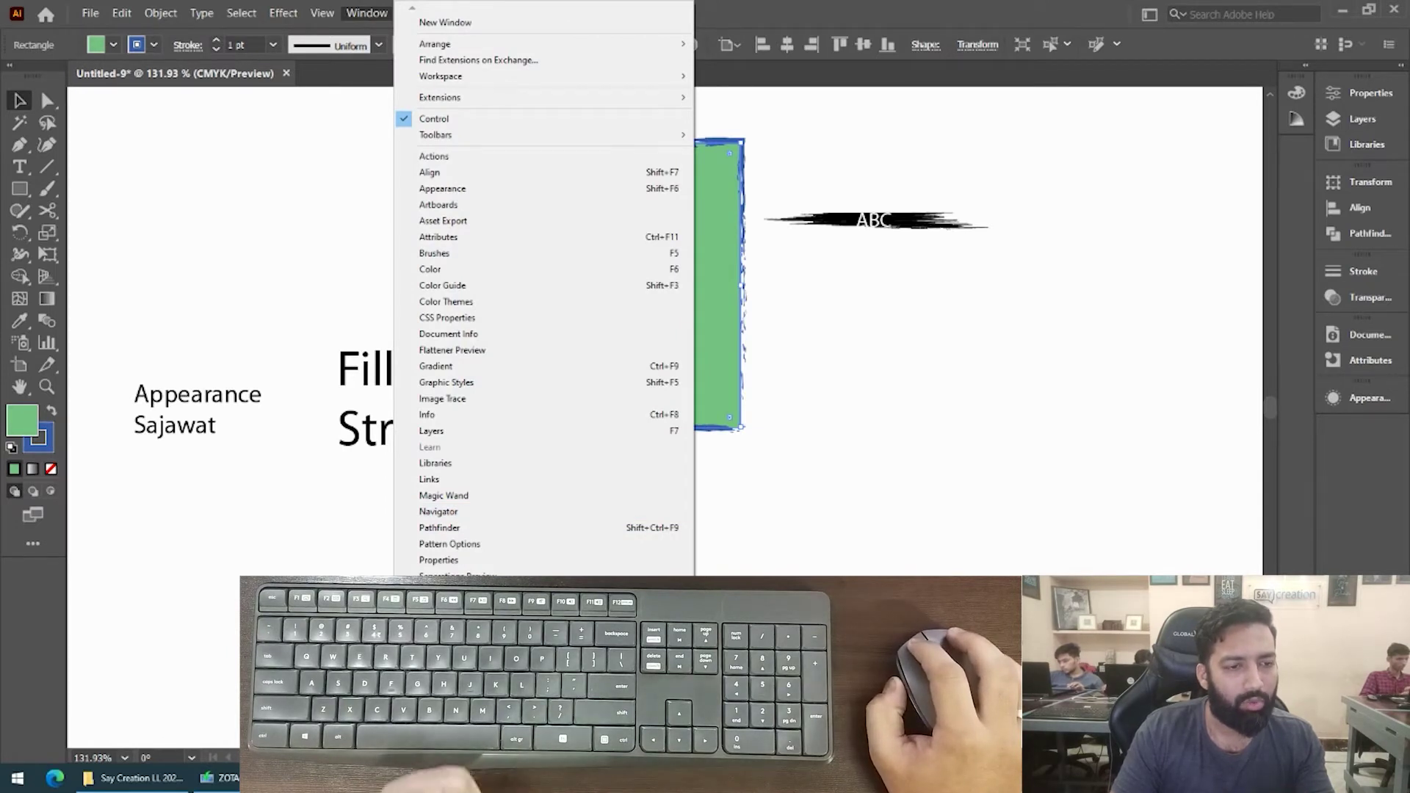
pyautogui.click(440, 592)
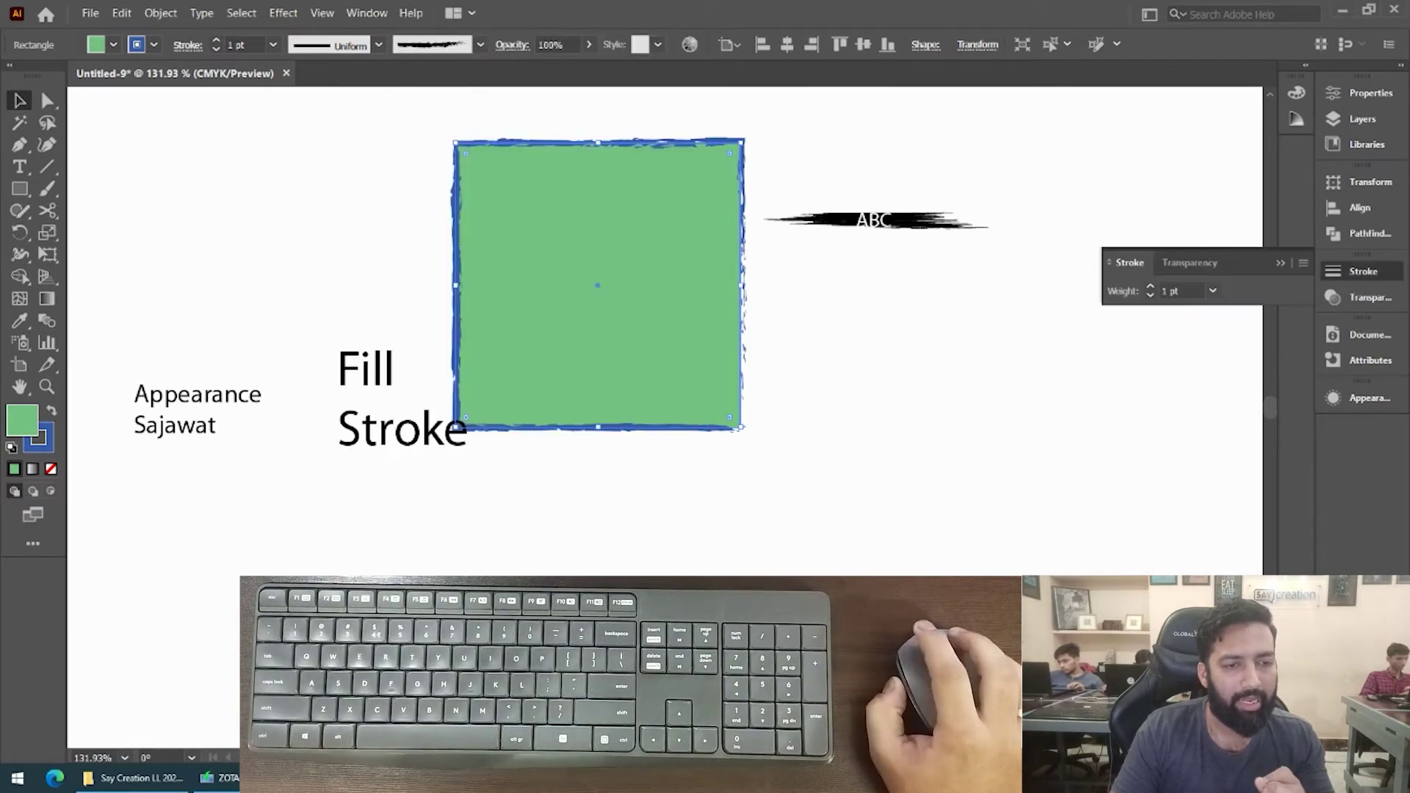
pyautogui.click(1109, 263)
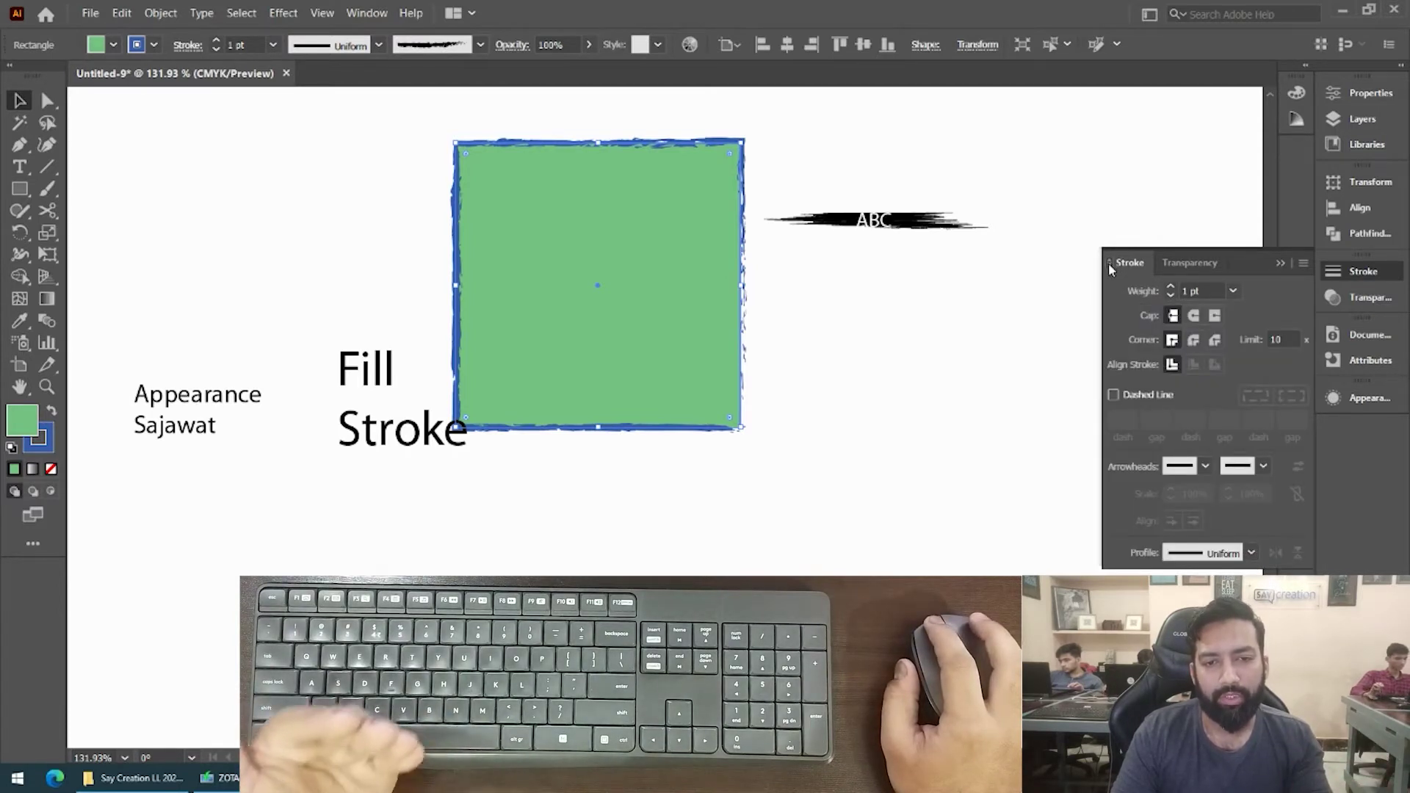
pyautogui.click(1109, 263)
pyautogui.click(1109, 263)
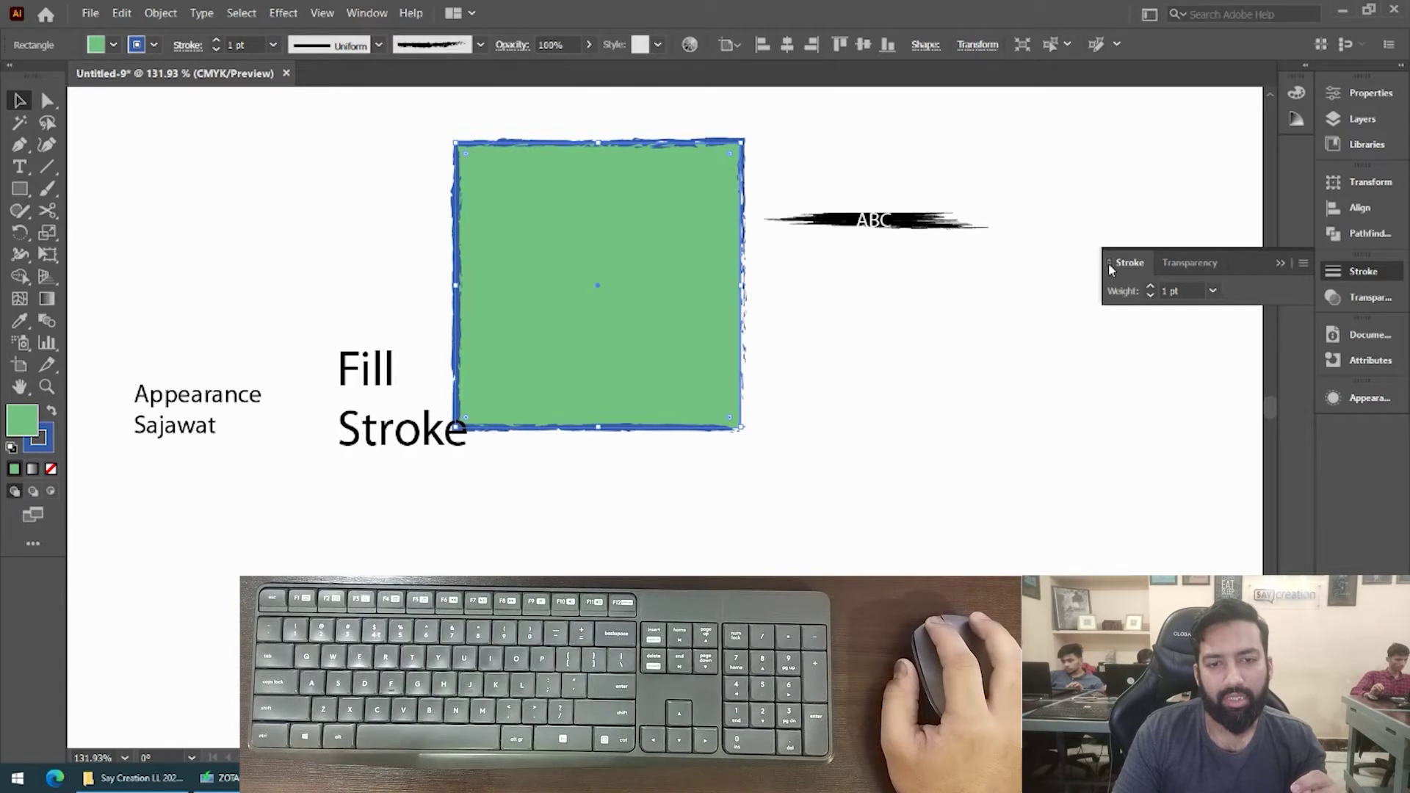
pyautogui.click(1109, 263)
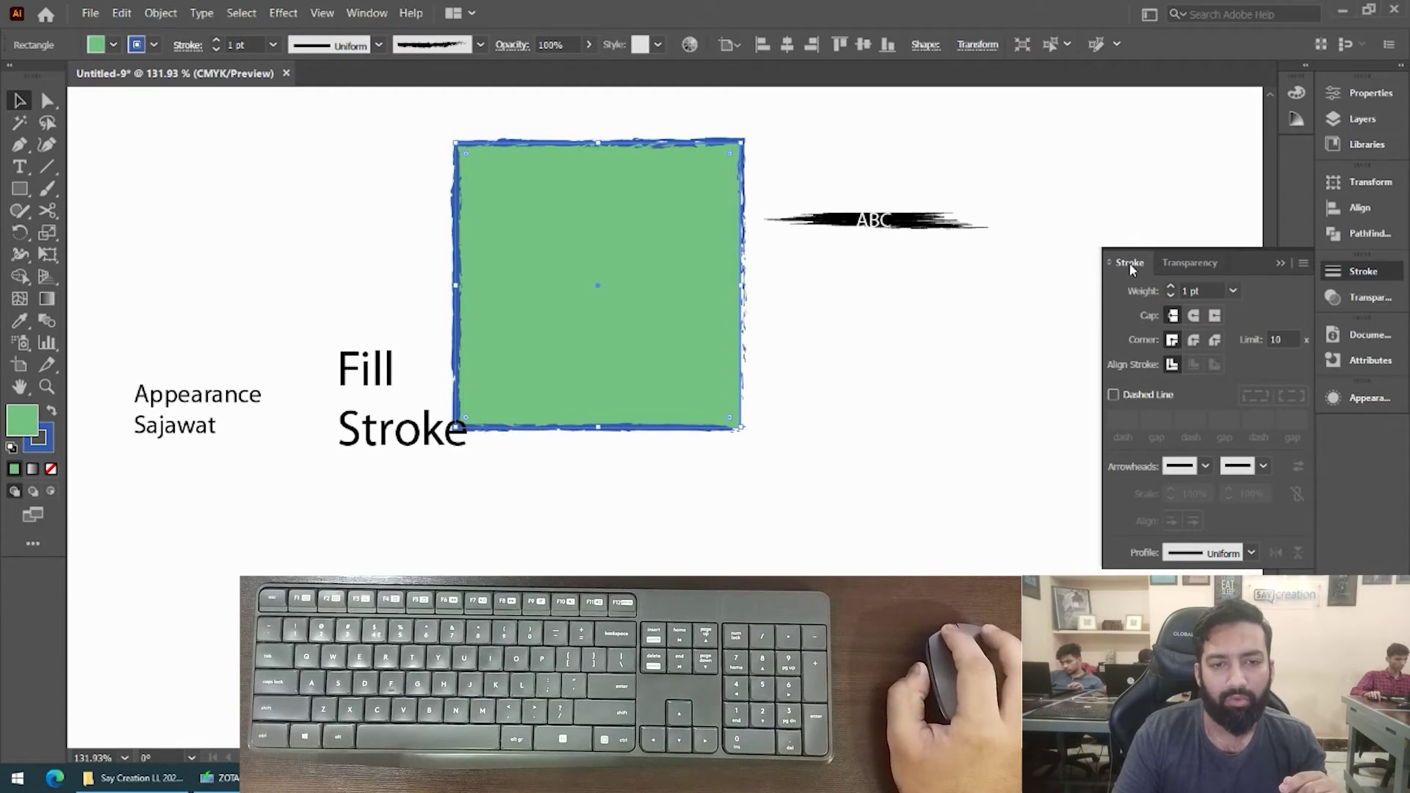
pyautogui.click(1108, 261)
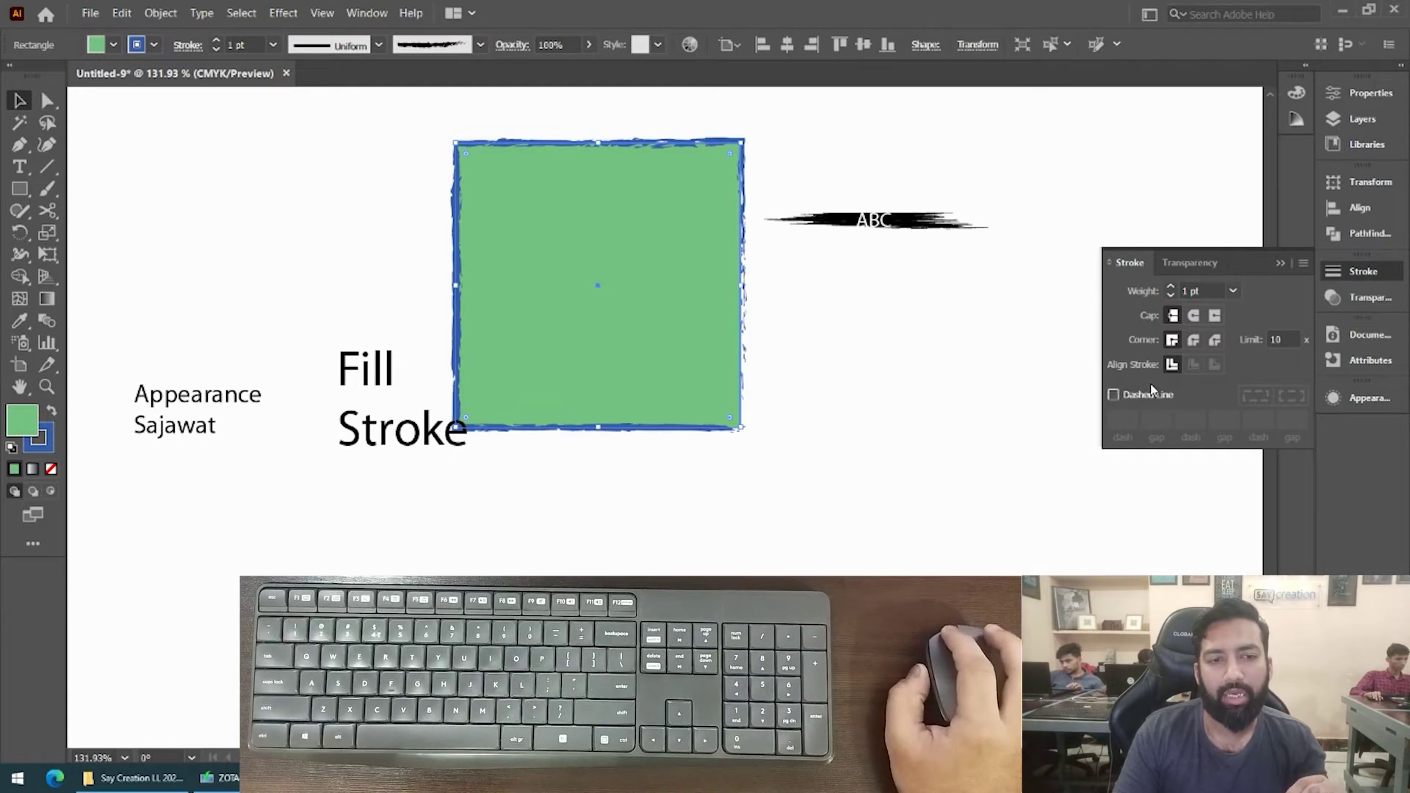
# Move the square to the left and place the ABC text with its brush smear above the square's upper right corner.
pyautogui.moveTo(661, 374); pyautogui.dragTo(558, 379)
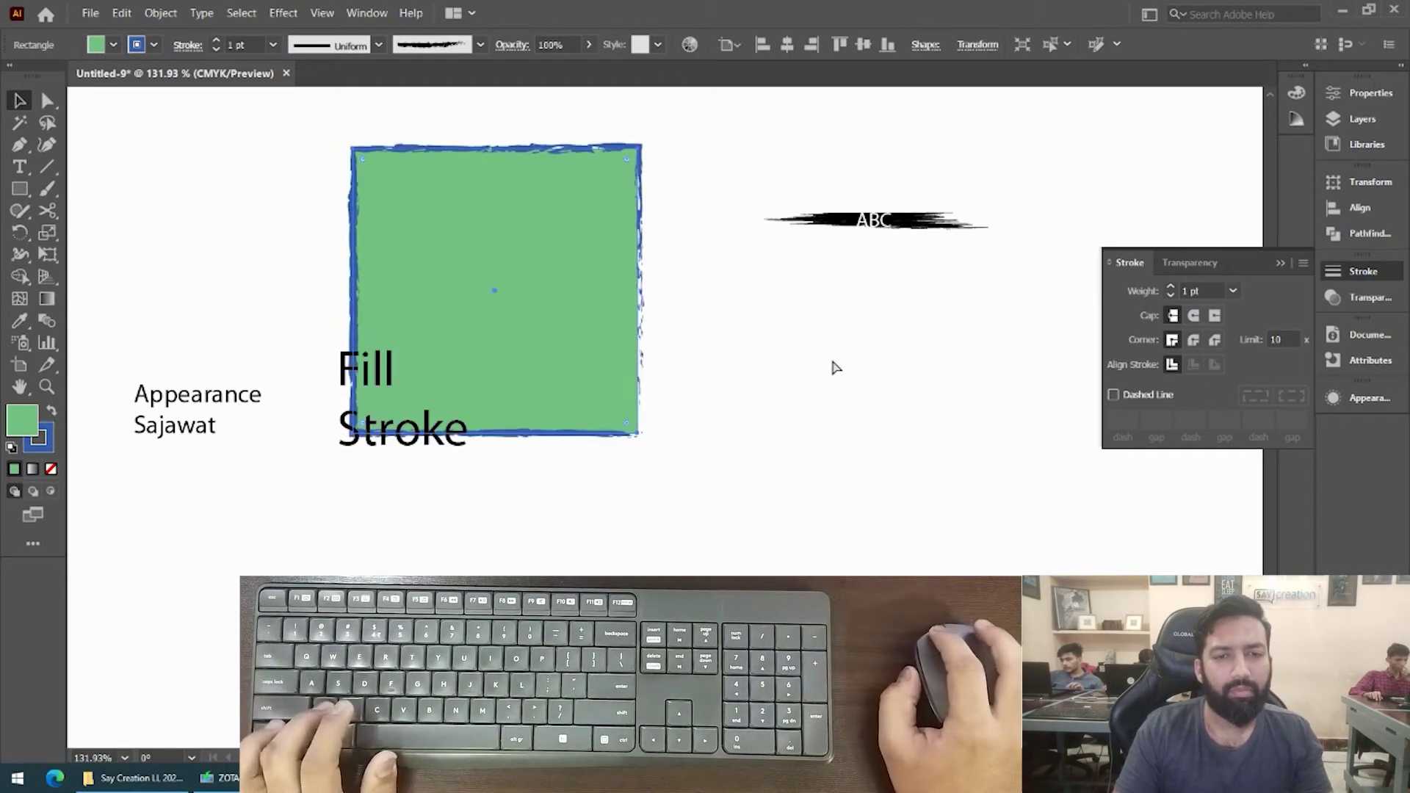
pyautogui.hscroll(5, 686, 245)
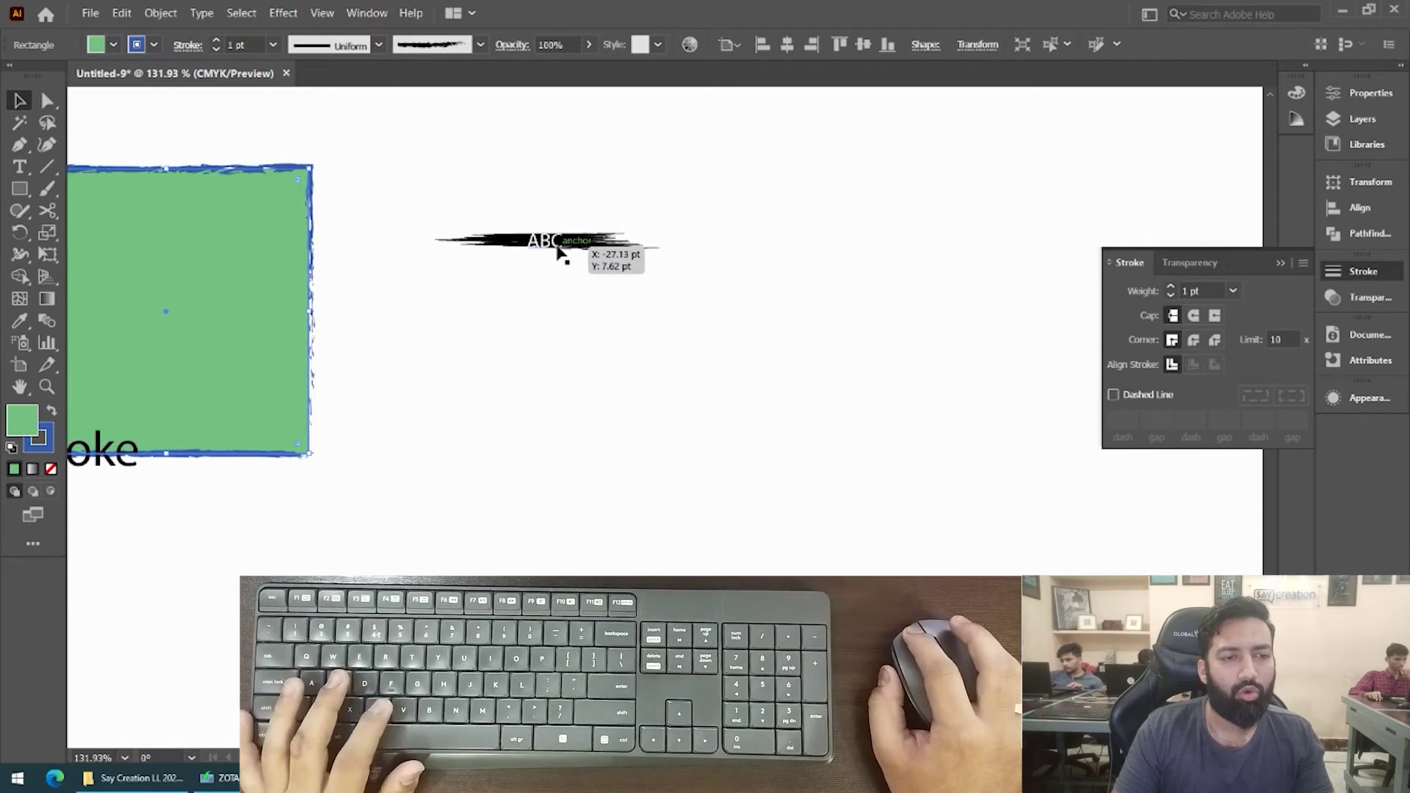
pyautogui.moveTo(556, 246)
pyautogui.mouseDown()
pyautogui.moveTo(443, 213)
pyautogui.moveTo(567, 290)
pyautogui.moveTo(522, 207)
pyautogui.moveTo(357, 143)
pyautogui.mouseUp()
pyautogui.hotkey('ctrl', 'z')
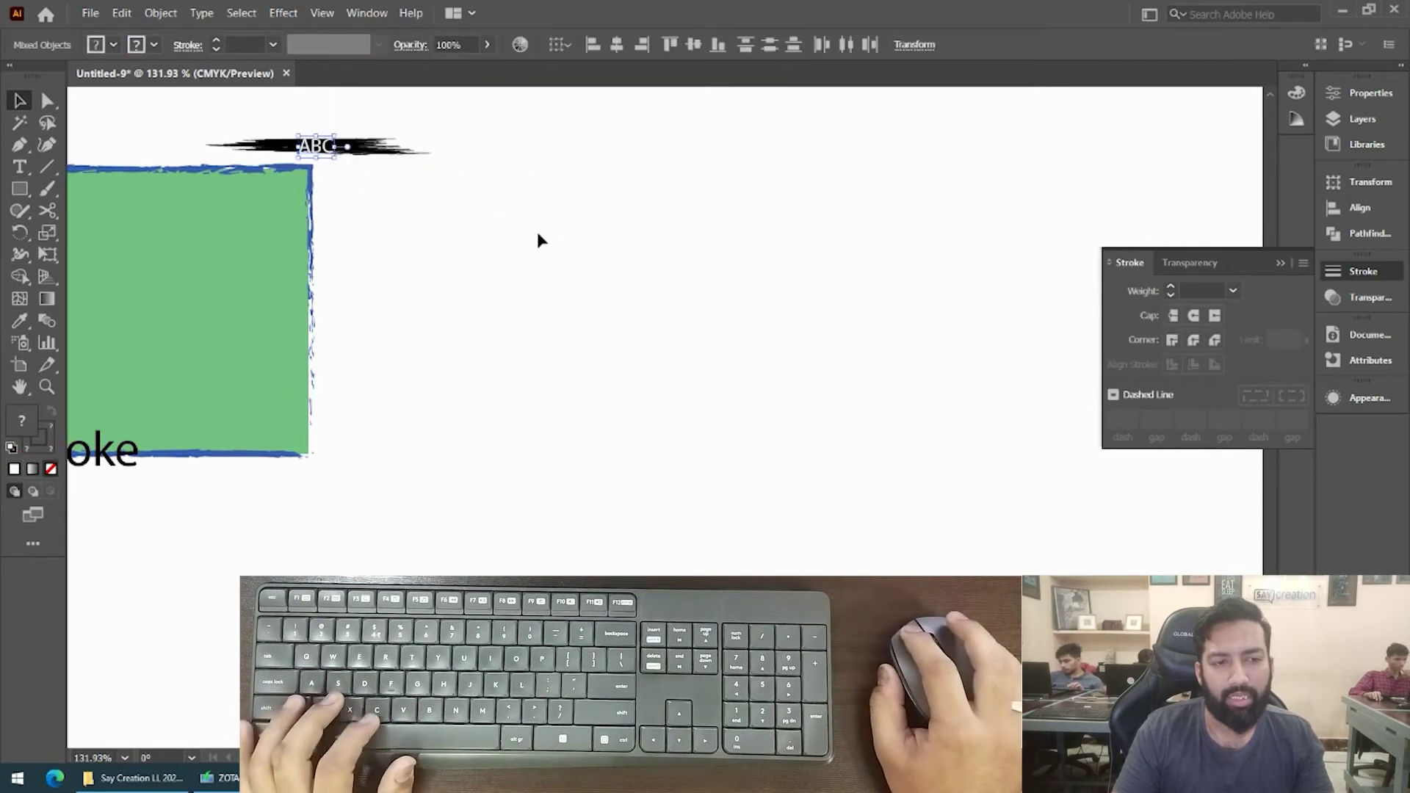
pyautogui.click(592, 243)
# Draw a horizontal line right of the square with the default black stroke and set its weight to 23 pt.
pyautogui.press('\\')
pyautogui.moveTo(538, 263); pyautogui.dragTo(968, 263)
pyautogui.press('v')
pyautogui.press('d')
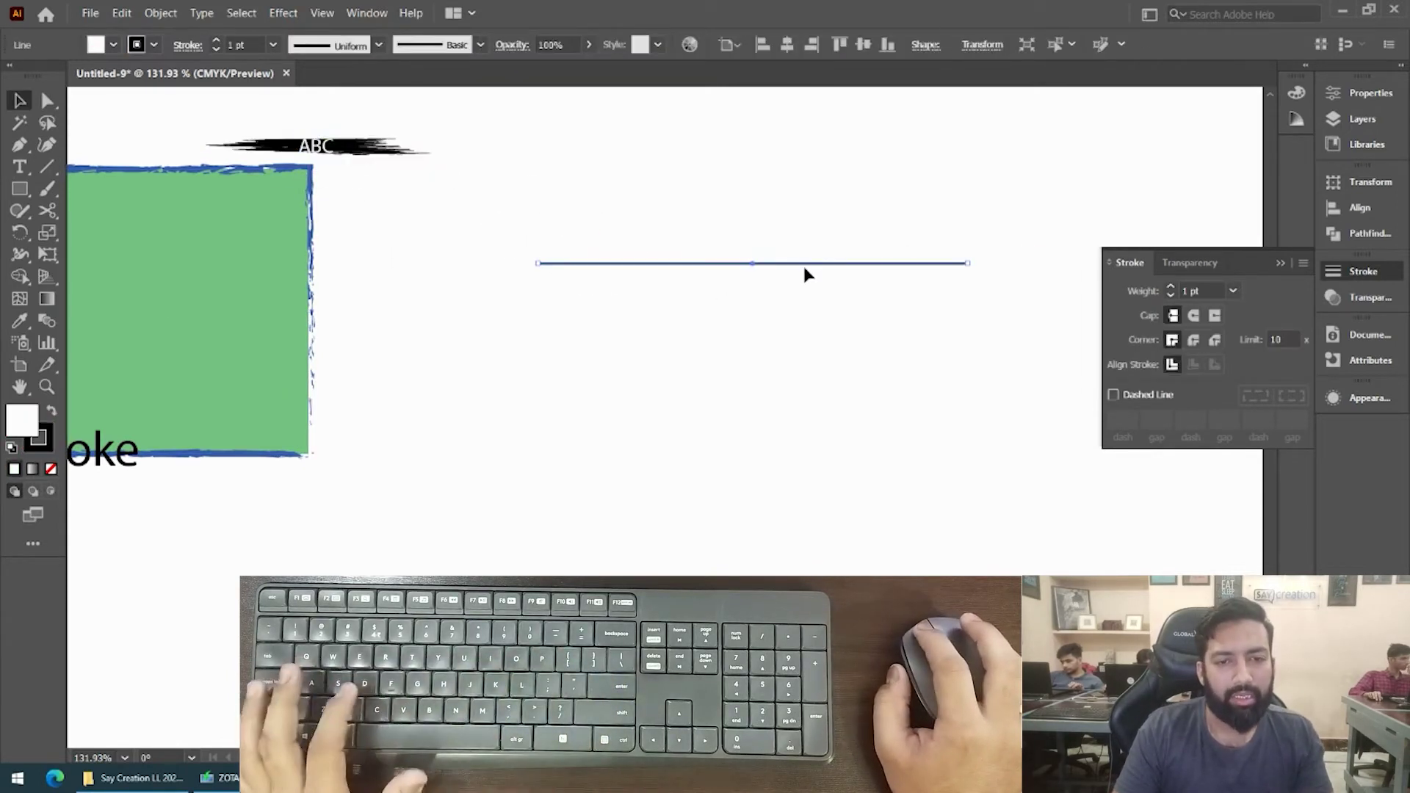
pyautogui.moveTo(813, 261); pyautogui.dragTo(806, 210)
pyautogui.click(214, 49)
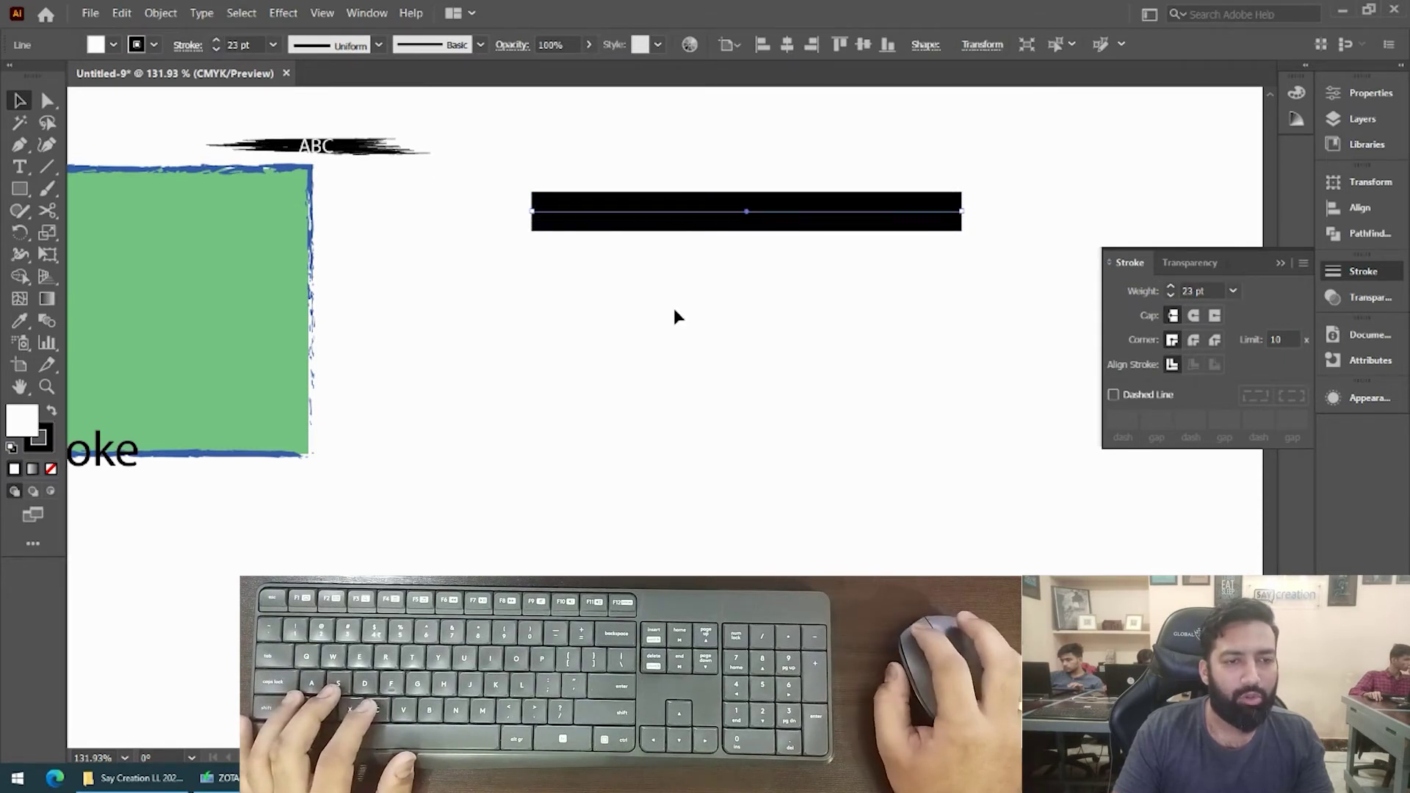
# Duplicate the thick black line directly below the original.
pyautogui.moveTo(668, 214); pyautogui.dragTo(649, 293)
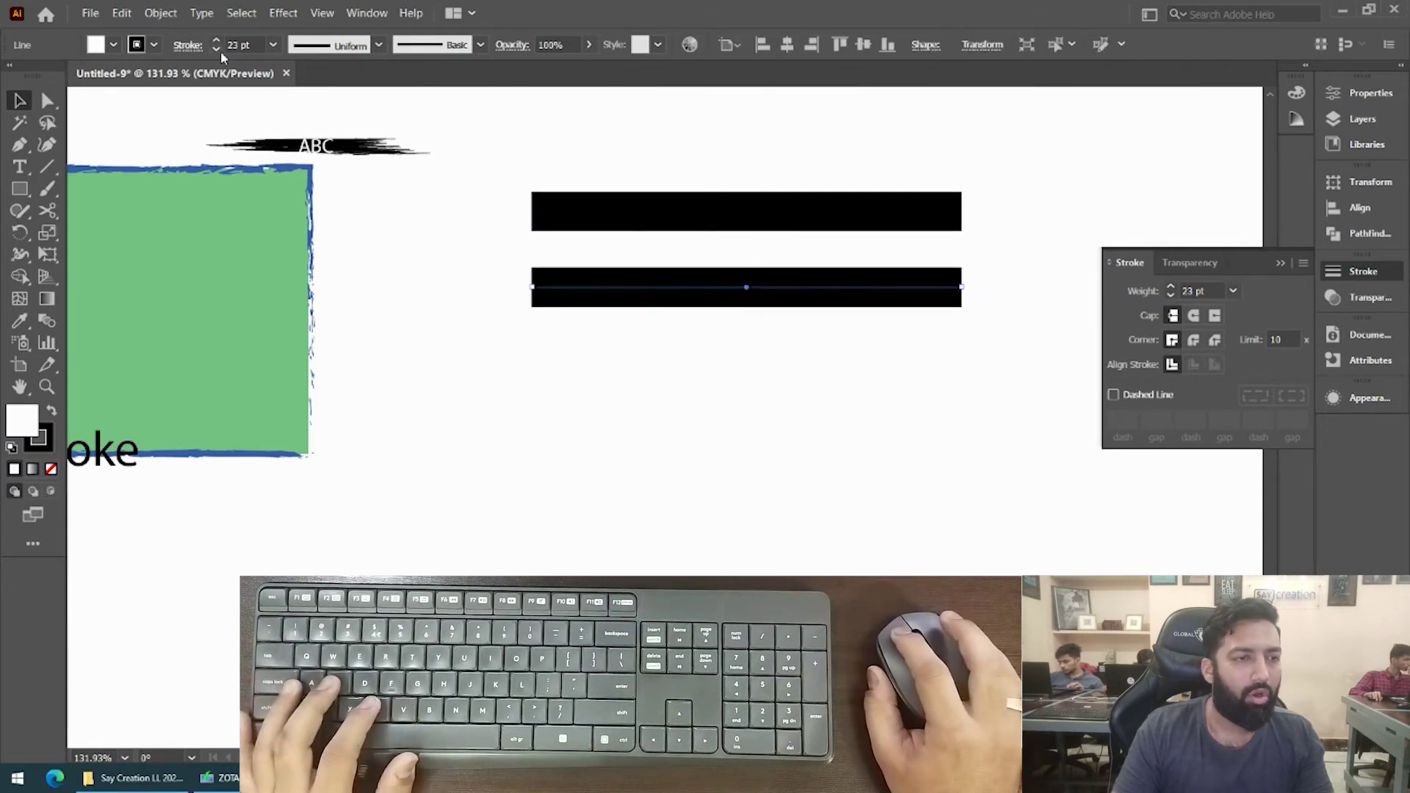
pyautogui.scroll(2, 953, 267)
pyautogui.scroll(-2, 900, 271)
pyautogui.scroll(3, 903, 270)
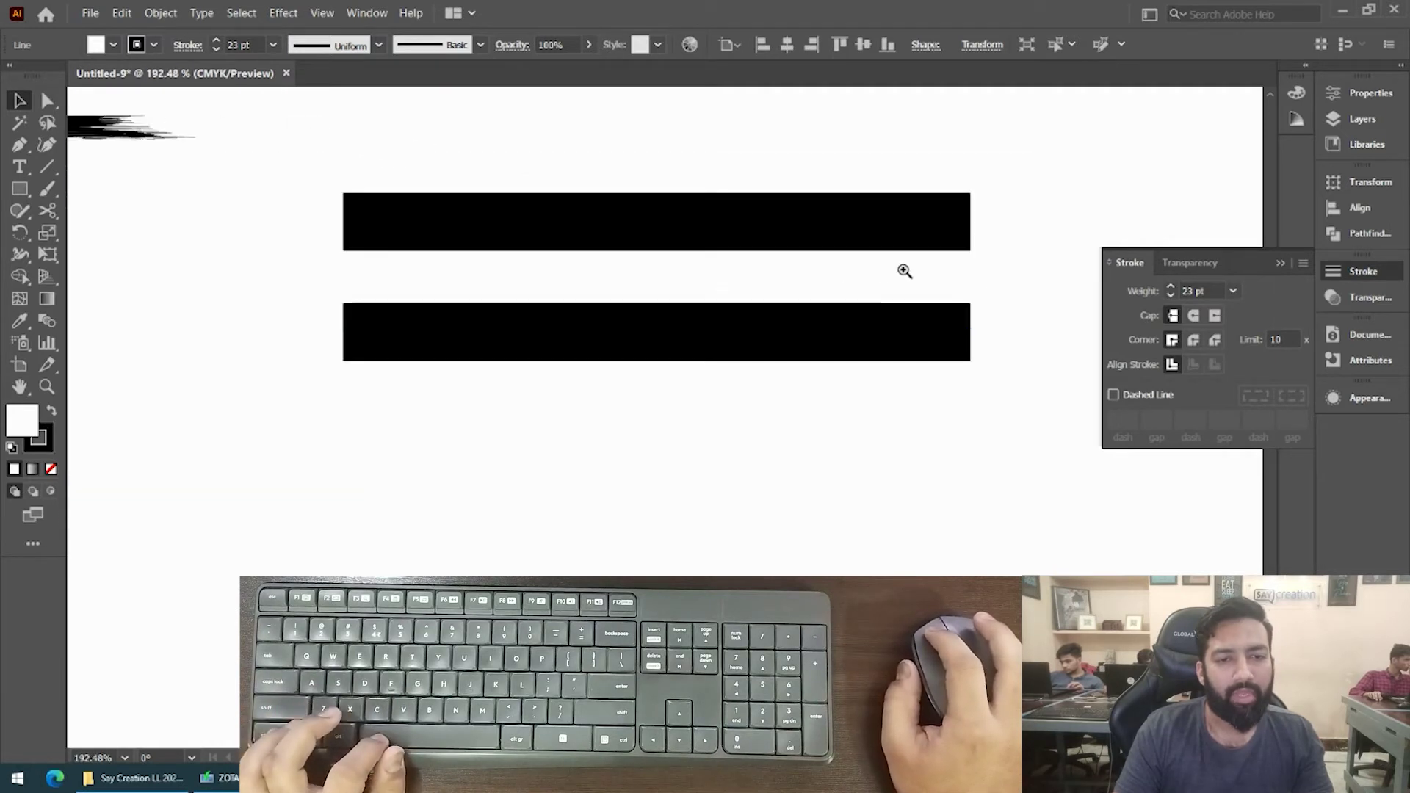
# Delete the segment of the lower duplicate line.
pyautogui.moveTo(914, 279); pyautogui.dragTo(1087, 184)
pyautogui.press('a')
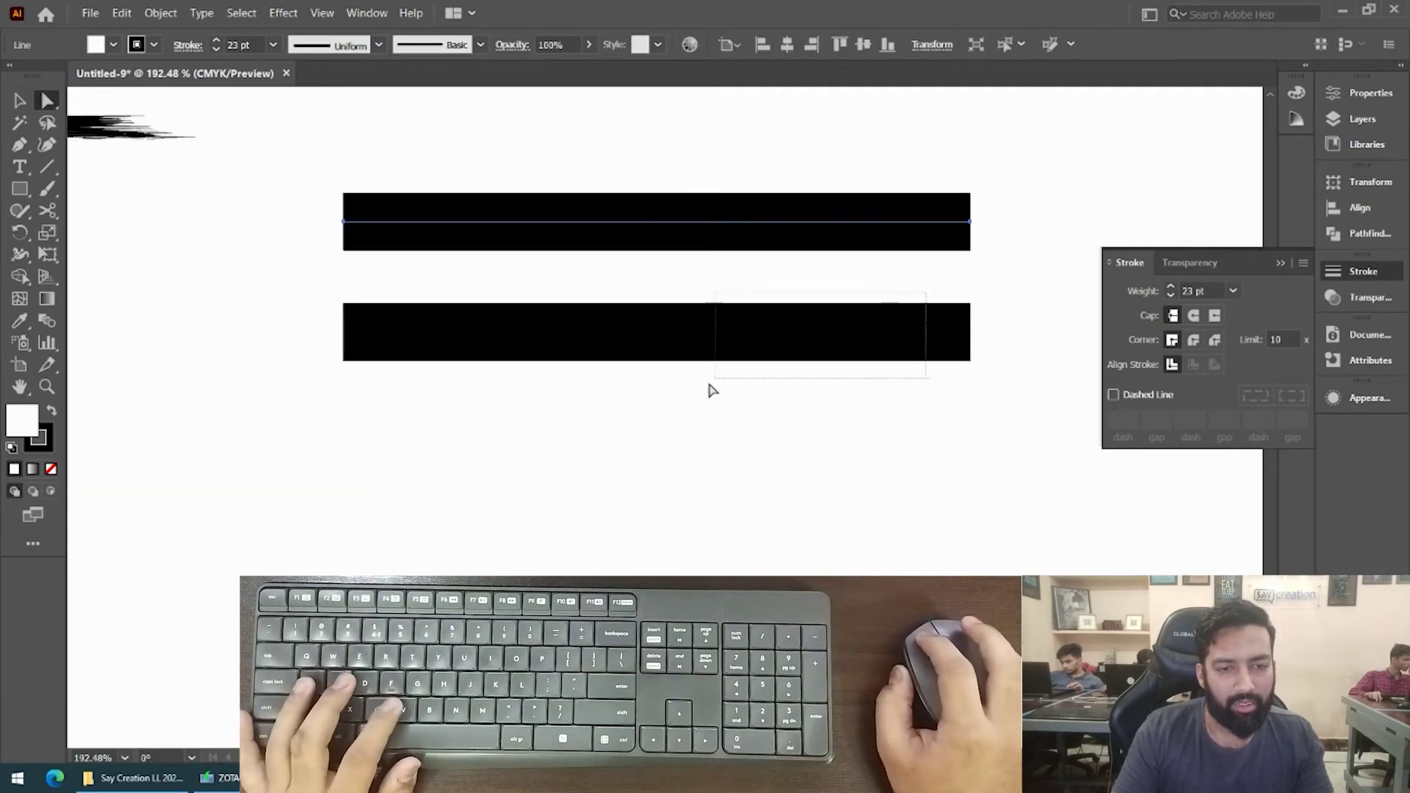
pyautogui.click(769, 356)
pyautogui.press('Delete')
# Draw an open right-angled path with the Pen tool below the thick line, running horizontally and then straight down, with a 23 pt black stroke.
pyautogui.press('p')
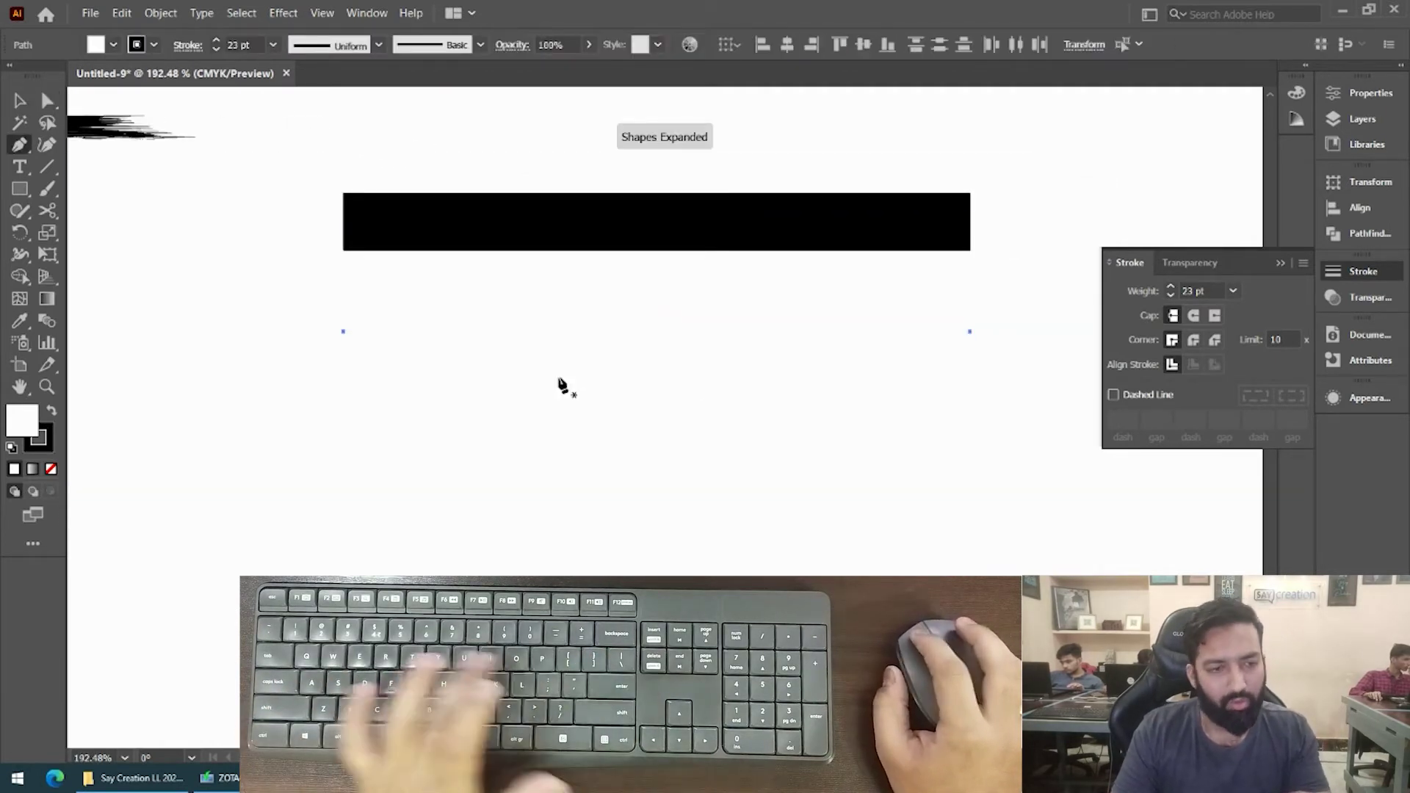
pyautogui.click(423, 311)
pyautogui.keyDown('shift'); pyautogui.click(833, 310); pyautogui.keyUp('shift')
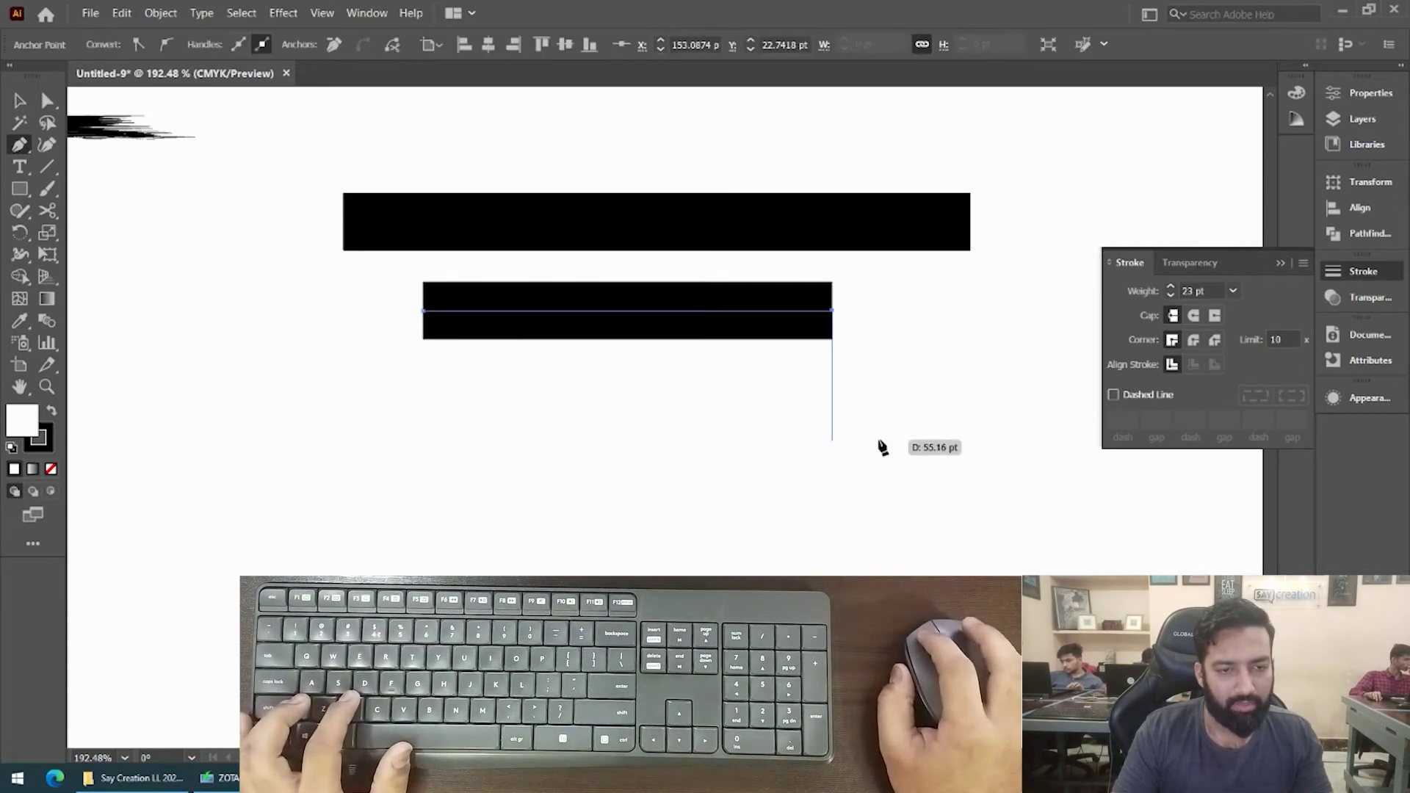
pyautogui.keyDown('shift'); pyautogui.click(850, 523); pyautogui.keyUp('shift')
pyautogui.press('v')
pyautogui.scroll(2, 816, 308)
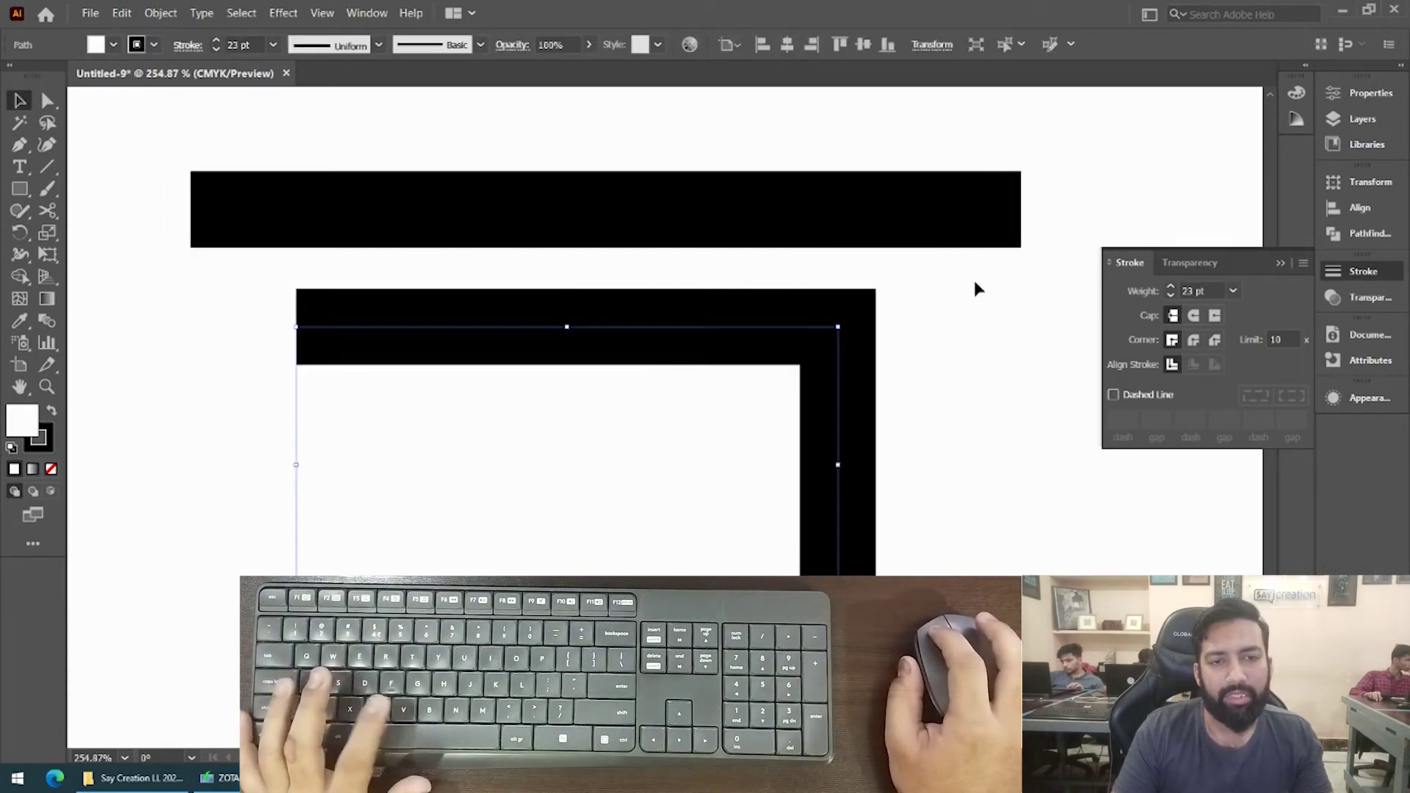
# Try the round and projecting caps on the upper thick line and return it to the butt cap.
pyautogui.moveTo(977, 288); pyautogui.dragTo(1028, 179)
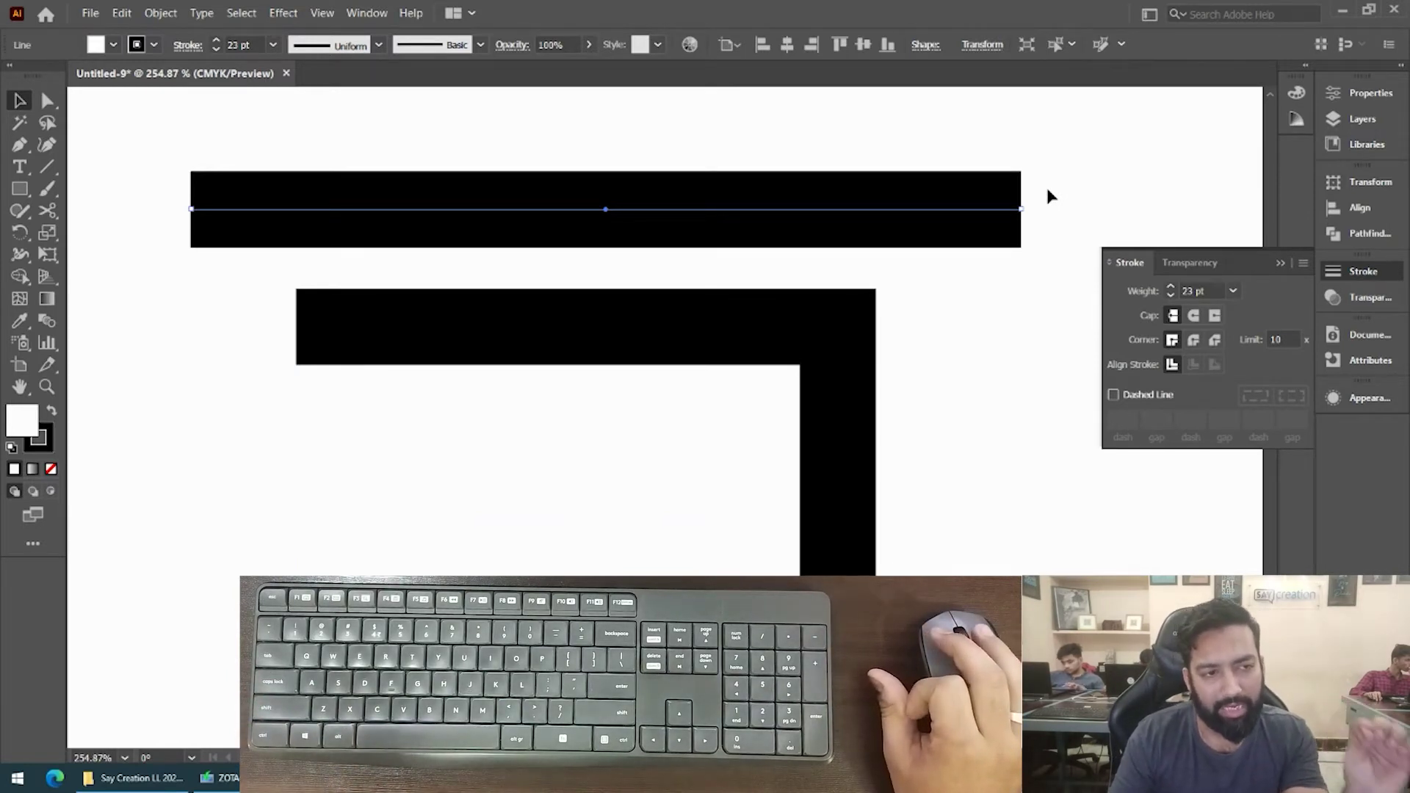
pyautogui.click(1194, 315)
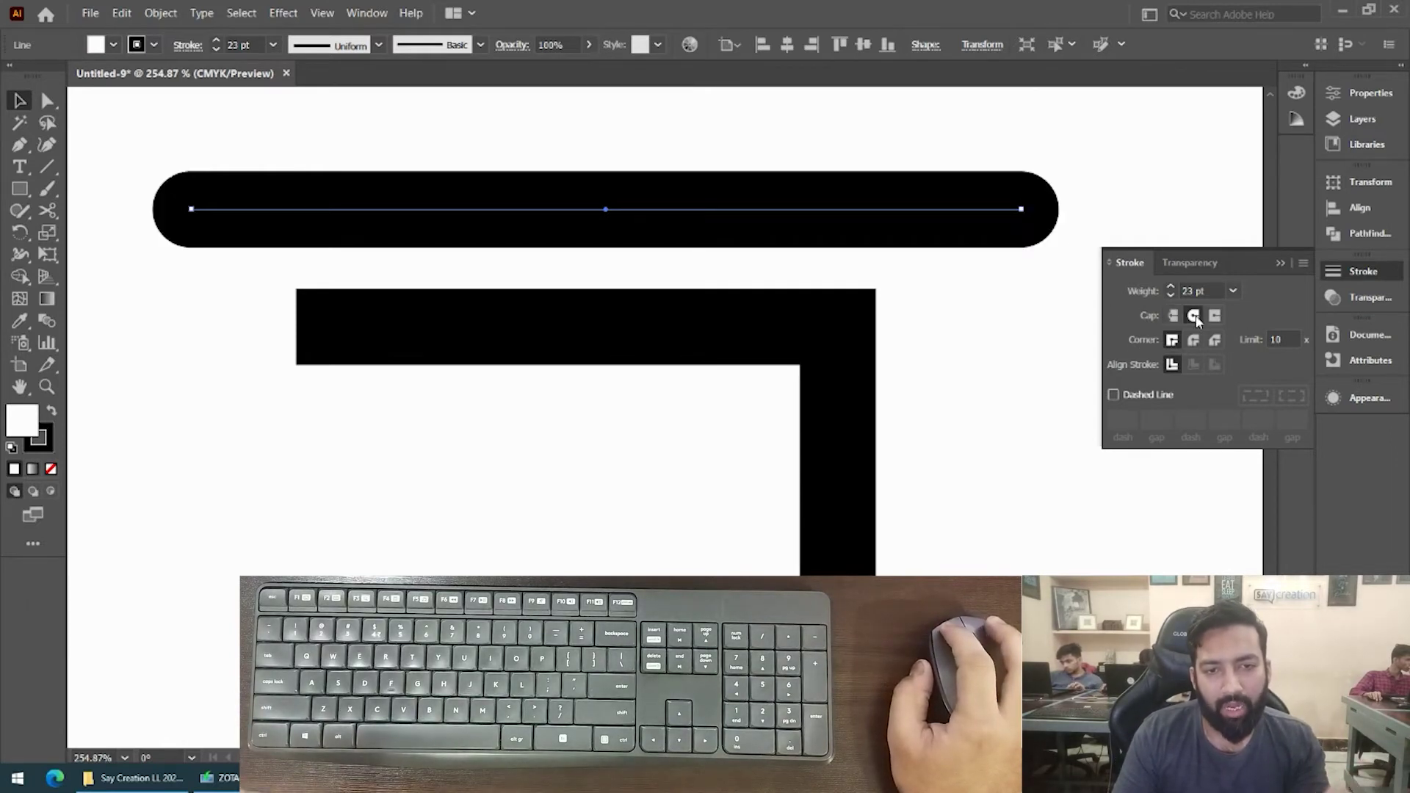
pyautogui.click(1216, 317)
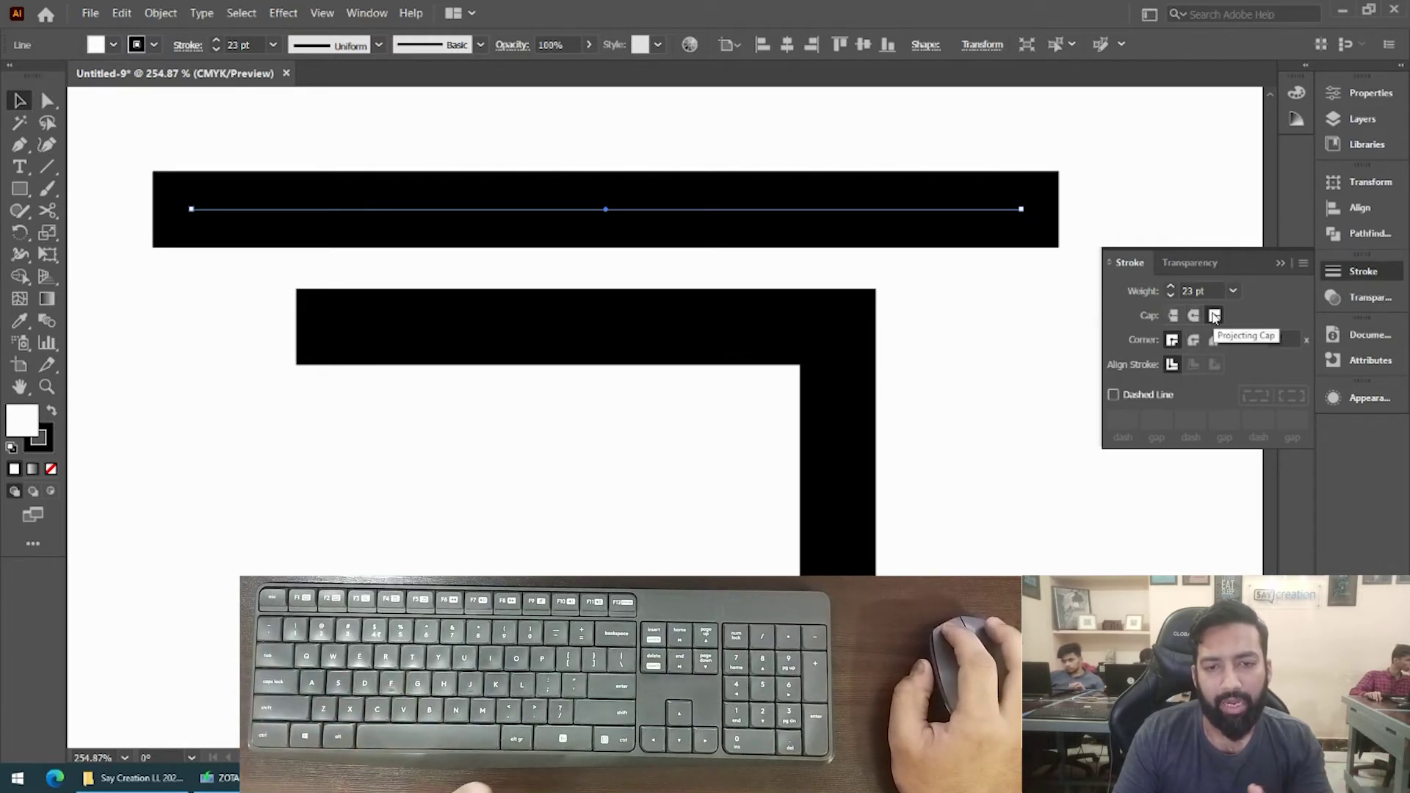
pyautogui.click(1176, 322)
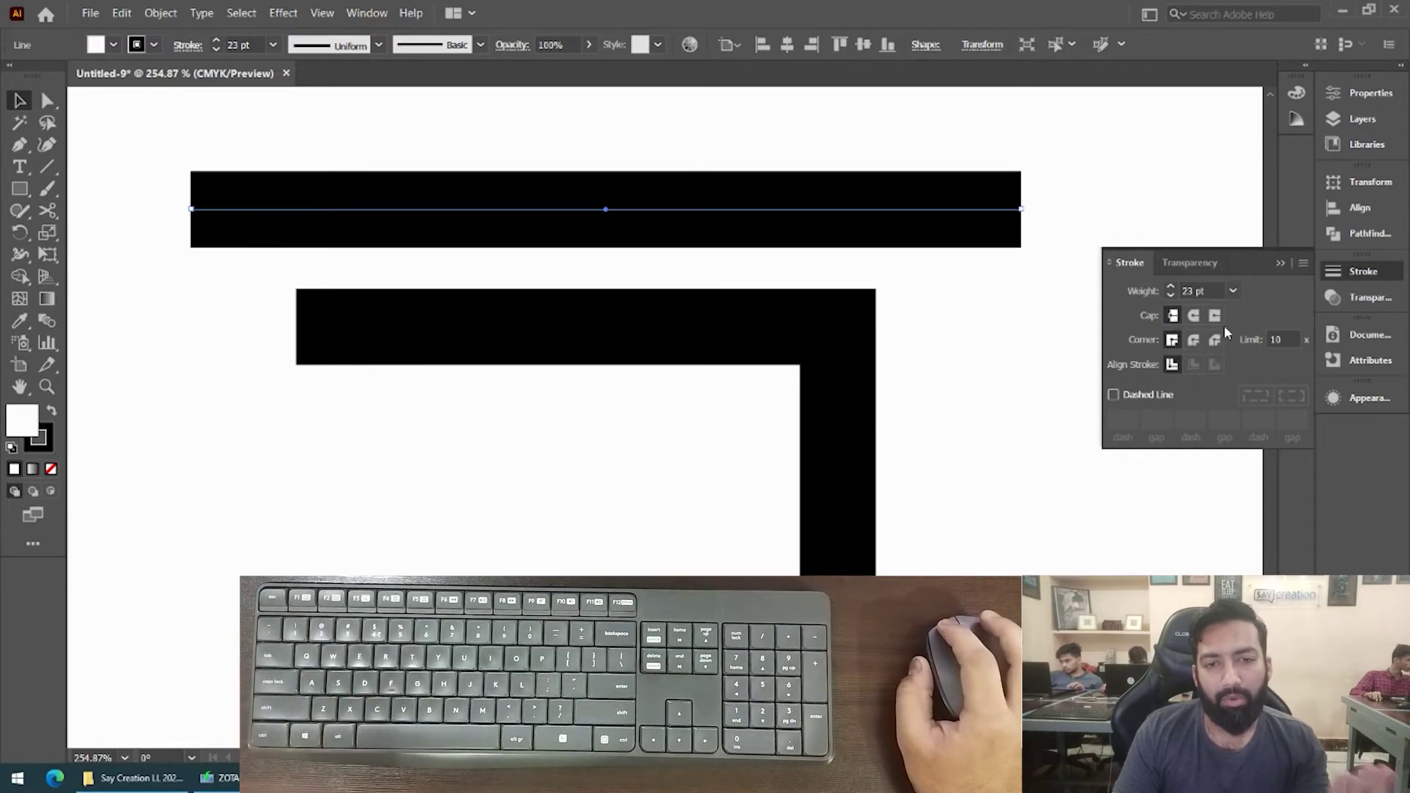
pyautogui.click(1220, 319)
pyautogui.click(1173, 316)
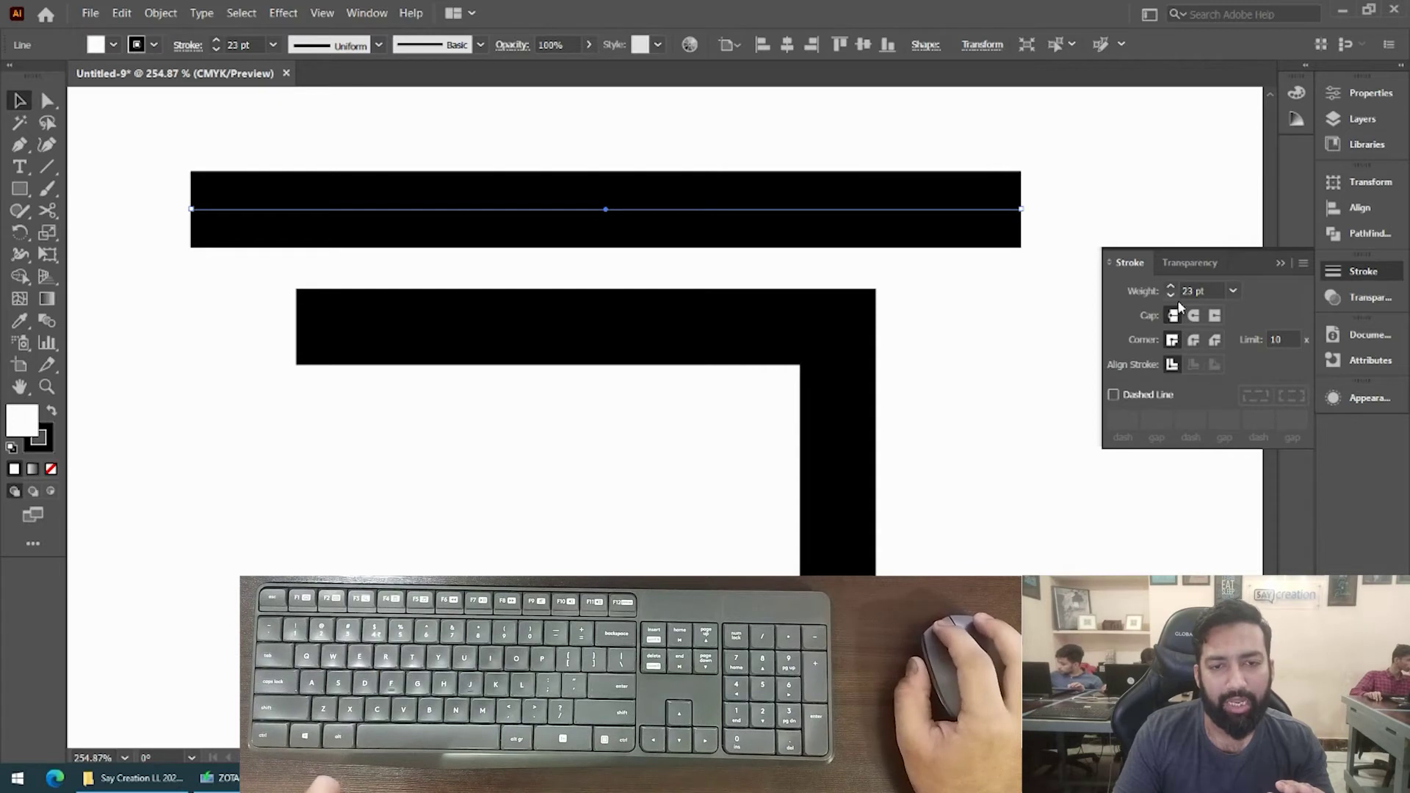
# Give the upper thick line a projecting cap and examine how its right end extends past the anchor point.
pyautogui.click(1217, 321)
pyautogui.click(1072, 186)
pyautogui.moveTo(1021, 173); pyautogui.dragTo(1297, 206)
pyautogui.moveTo(1021, 255); pyautogui.dragTo(745, 232)
pyautogui.click(628, 384)
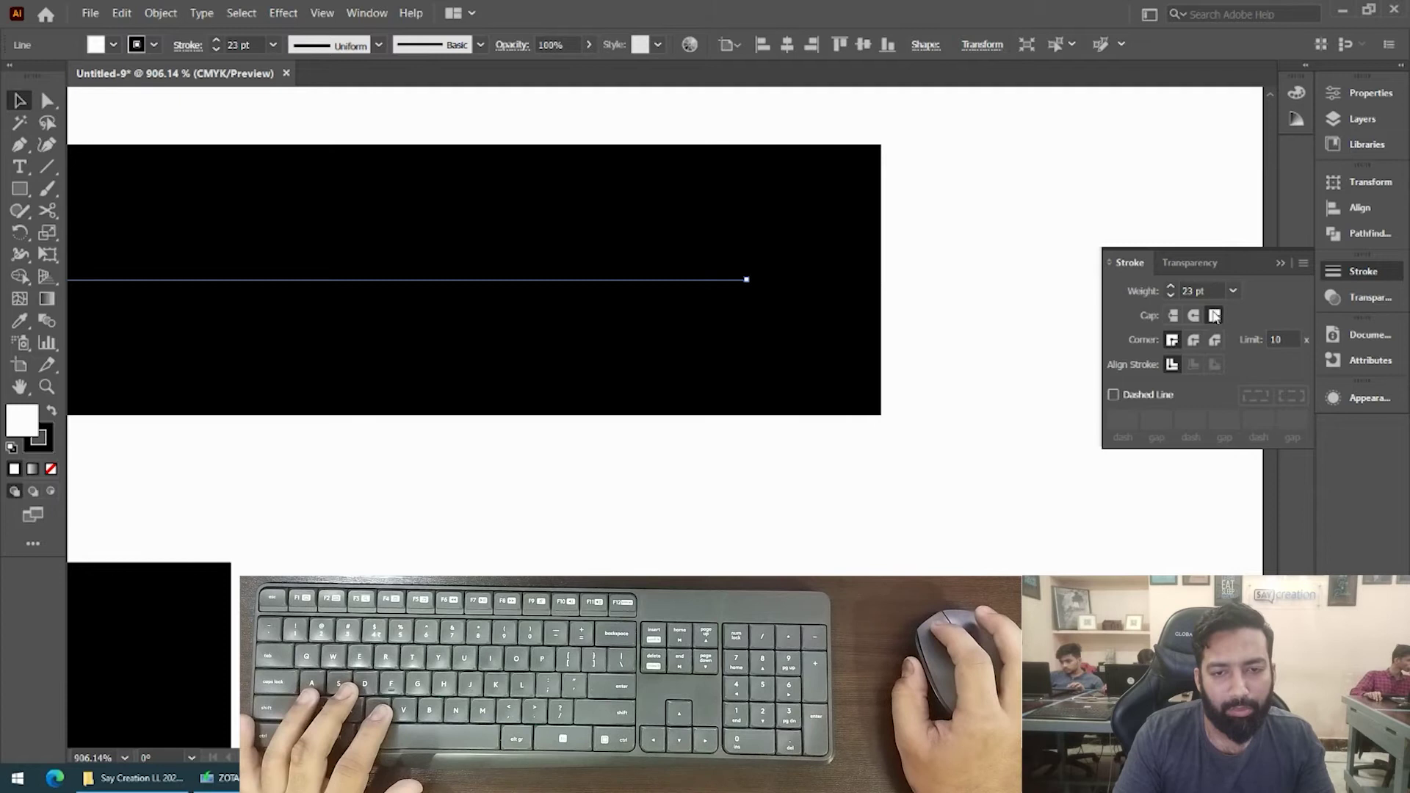
# Raise the upper line's stroke weight to 32 pt.
pyautogui.click(1171, 288)
pyautogui.click(1171, 288)
pyautogui.click(1171, 288)
pyautogui.click(1171, 287)
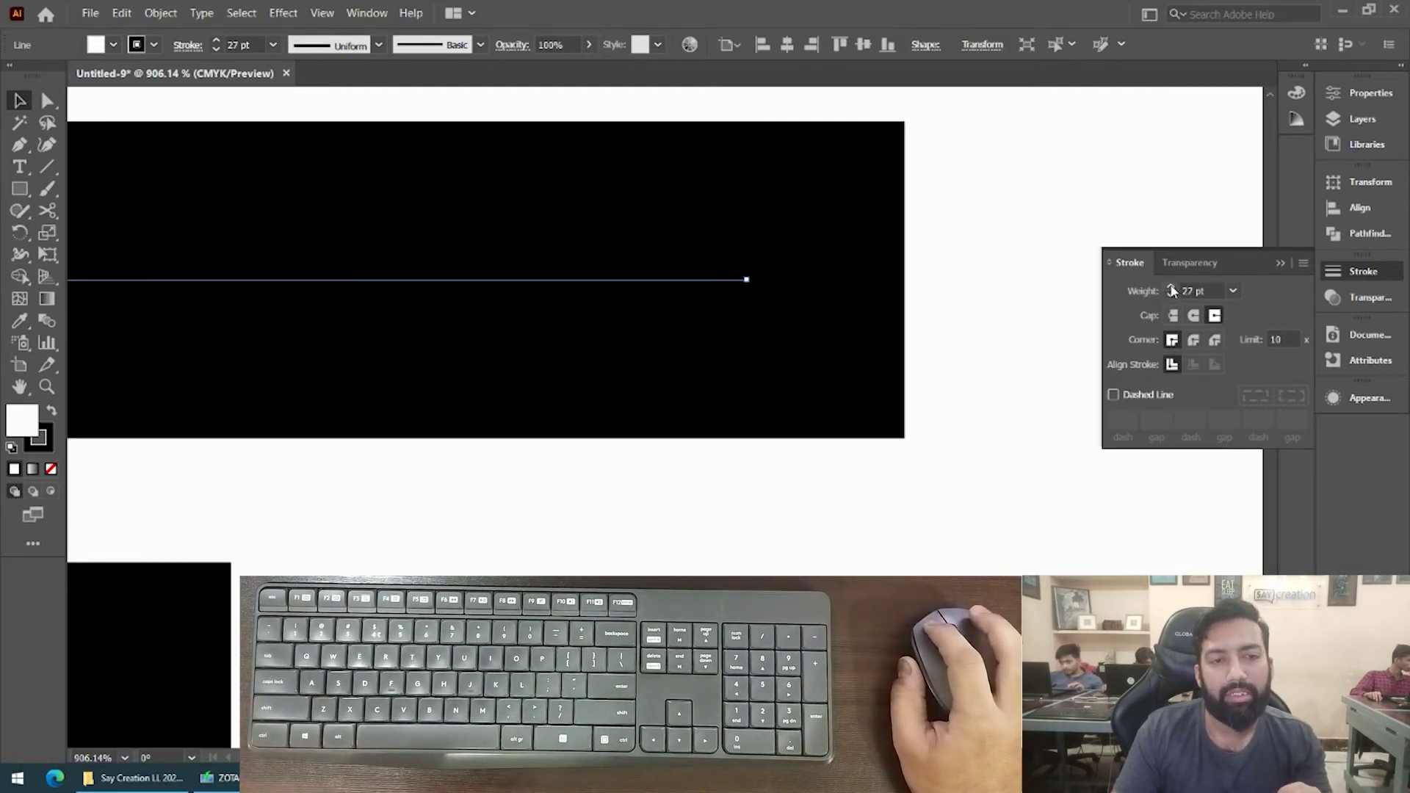
pyautogui.click(1171, 288)
pyautogui.click(1172, 288)
pyautogui.click(1172, 289)
pyautogui.click(1171, 289)
pyautogui.click(1171, 289)
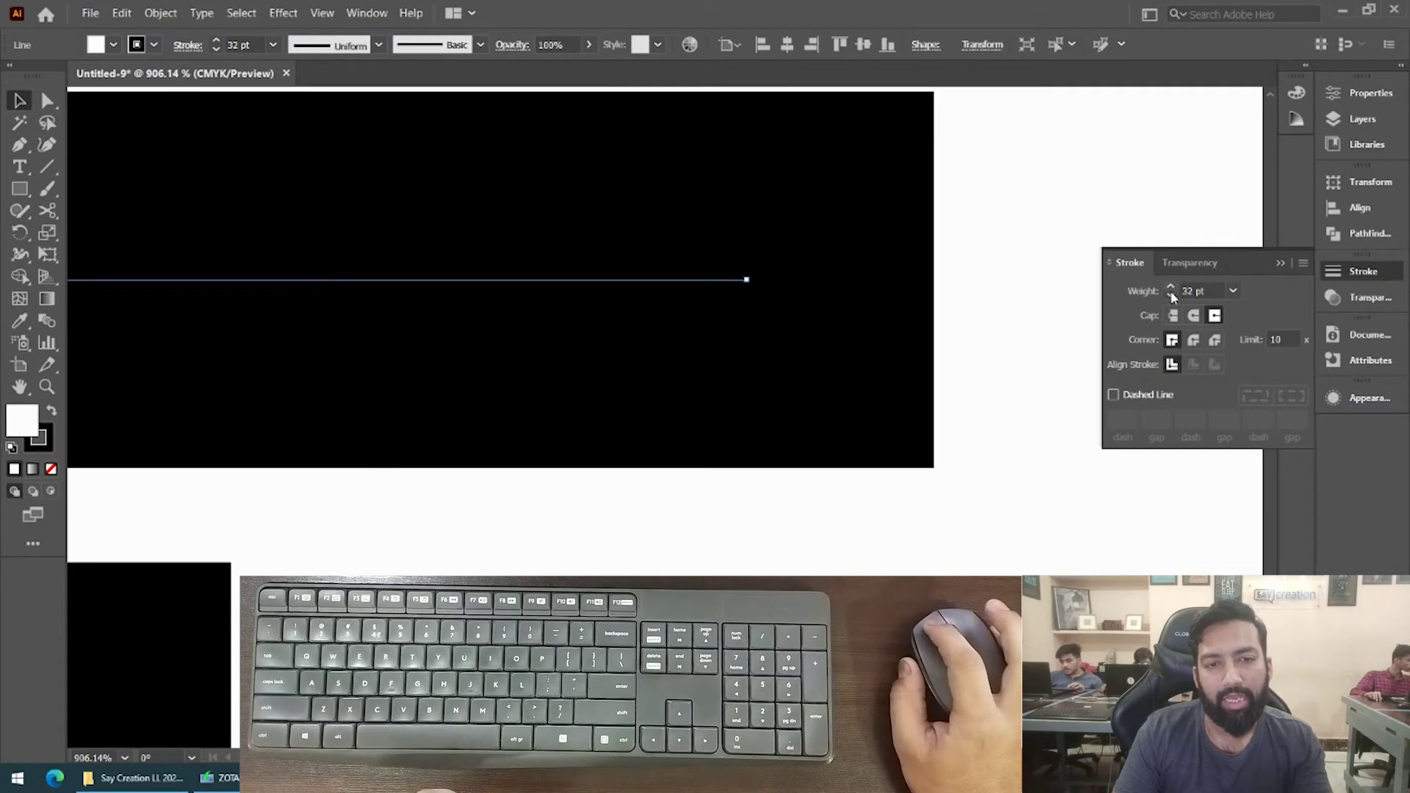
# Reduce the upper line's stroke weight to 13 pt, keeping the projecting cap.
pyautogui.doubleClick(1173, 297)
pyautogui.doubleClick(1173, 297)
pyautogui.click(1173, 297)
pyautogui.doubleClick(1172, 297)
pyautogui.doubleClick(1172, 297)
pyautogui.click(1172, 297)
pyautogui.doubleClick(1173, 296)
pyautogui.click(1172, 297)
pyautogui.doubleClick(1172, 297)
pyautogui.click(1172, 297)
pyautogui.doubleClick(1172, 297)
pyautogui.click(1172, 296)
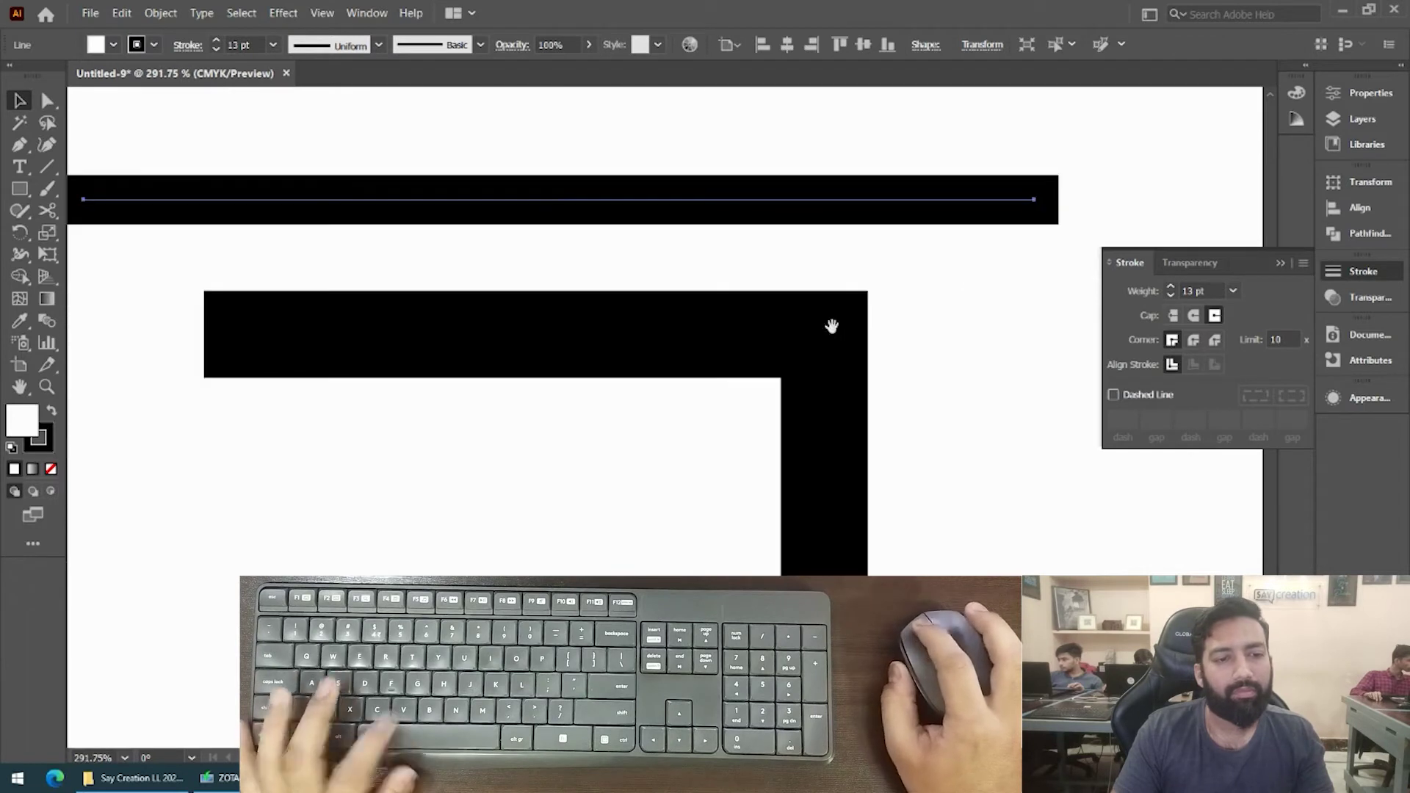
# Select the right-angled path and try the round join and the bevel join on its corner.
pyautogui.click(835, 324)
pyautogui.keyDown('ctrl'); pyautogui.click(922, 371); pyautogui.keyUp('ctrl')
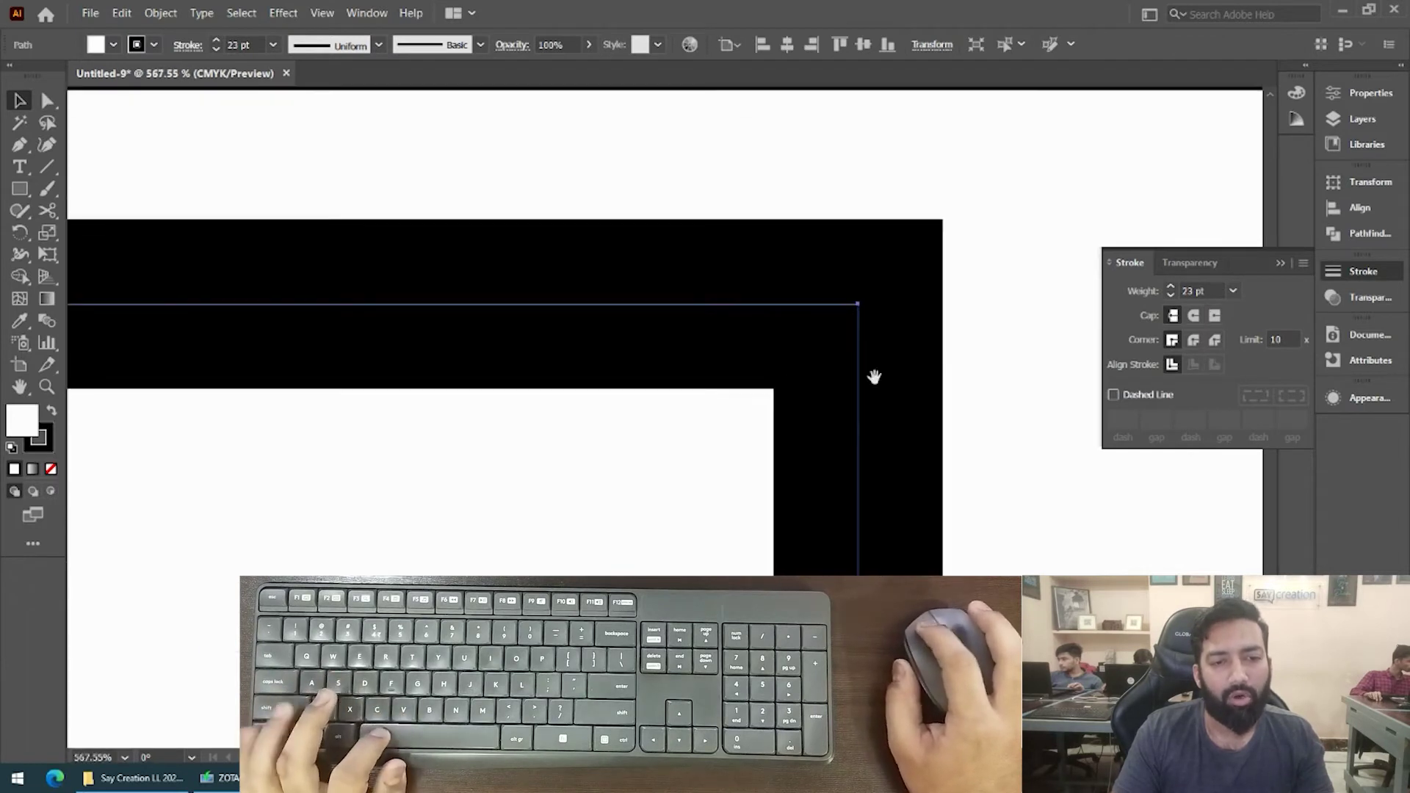
pyautogui.keyDown('ctrl'); pyautogui.click(858, 354); pyautogui.keyUp('ctrl')
pyautogui.keyDown('ctrl'); pyautogui.keyDown('alt'); pyautogui.click(858, 353); pyautogui.keyUp('alt'); pyautogui.keyUp('ctrl')
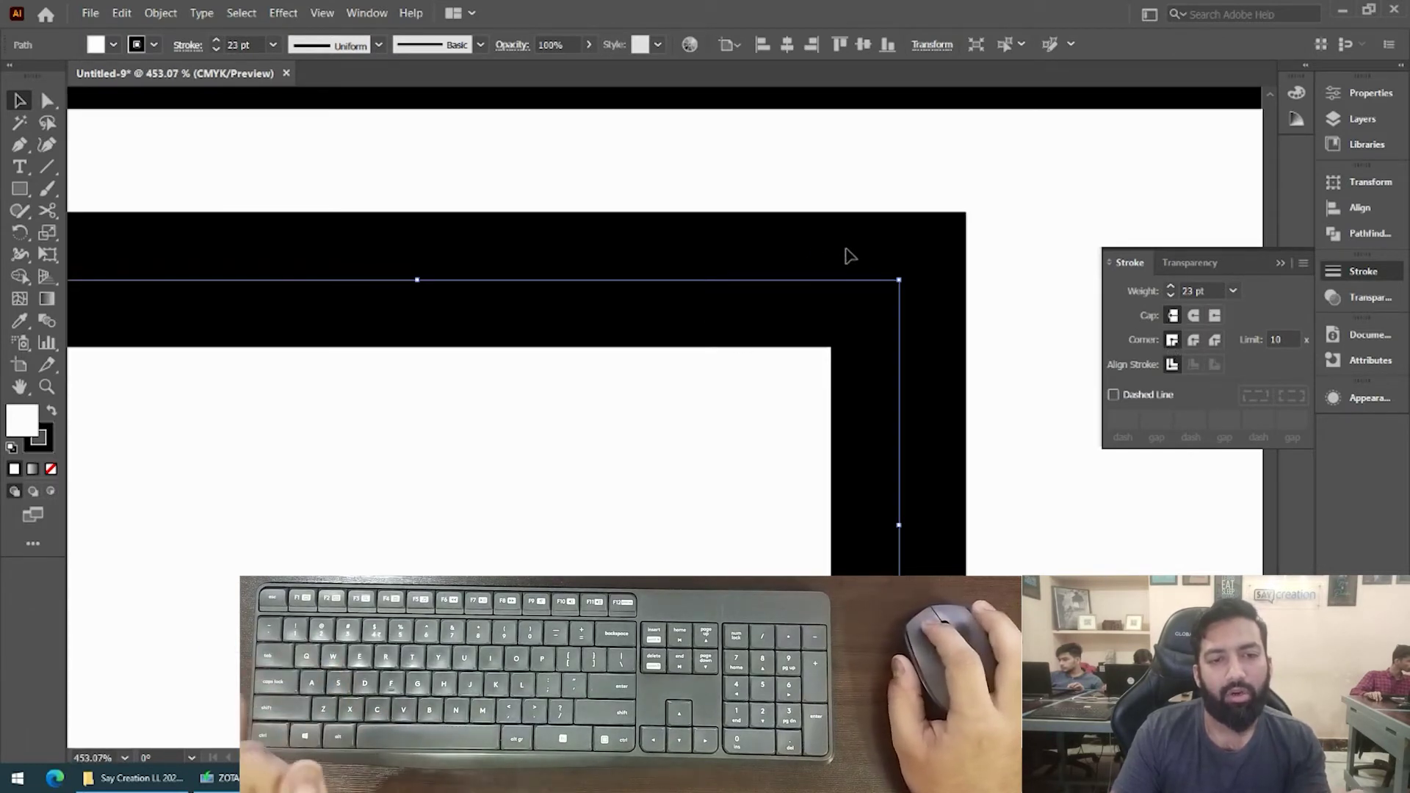
pyautogui.click(1194, 341)
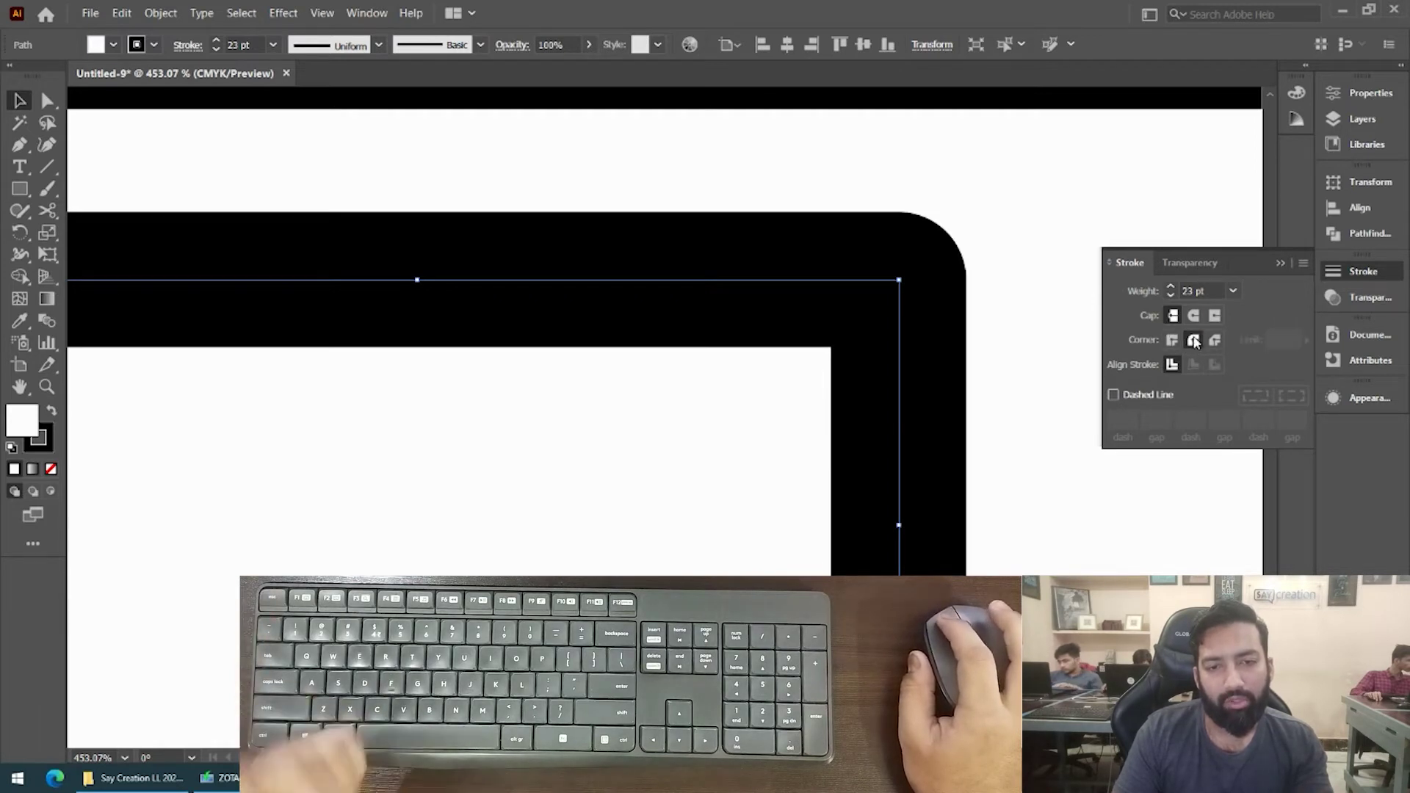
pyautogui.click(1216, 343)
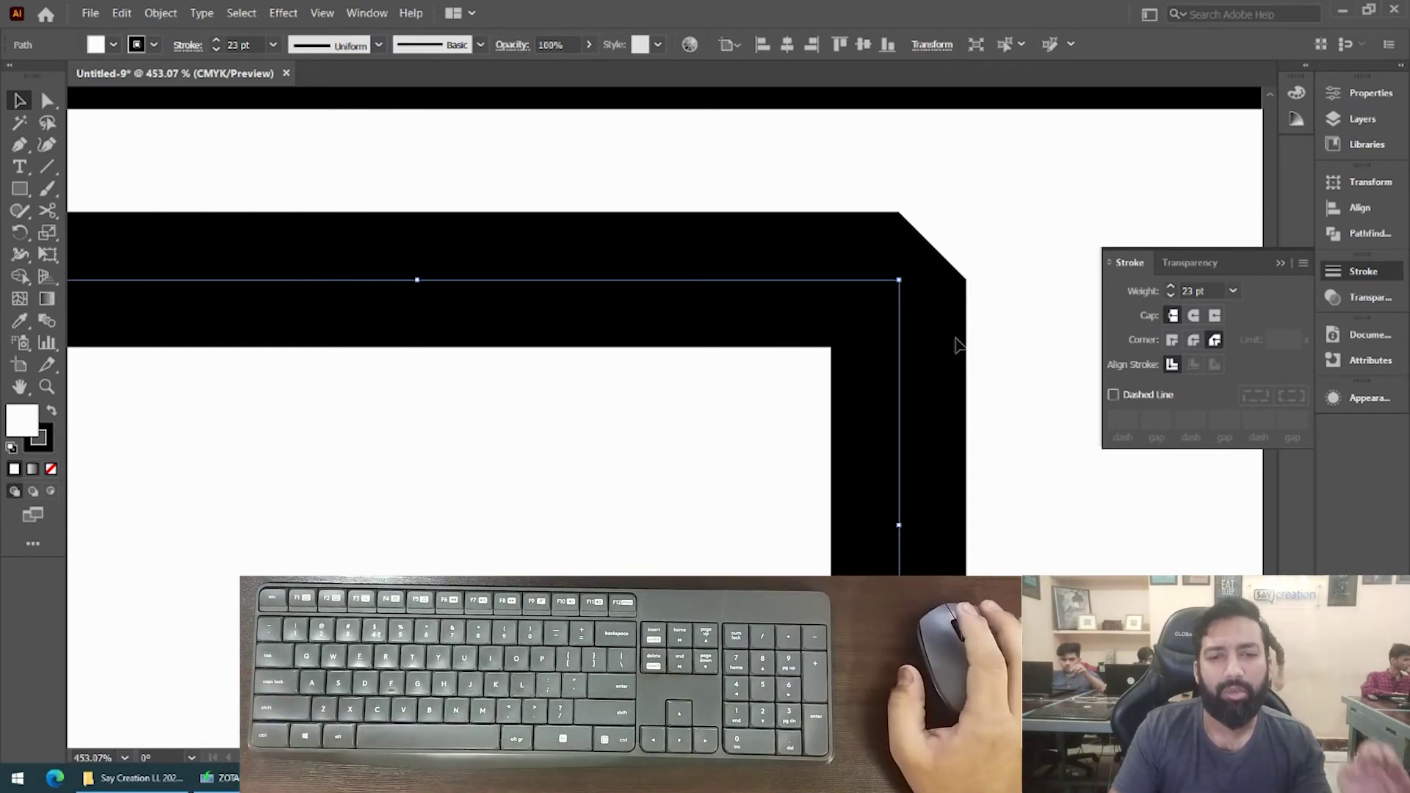
pyautogui.click(1008, 394)
pyautogui.click(825, 220)
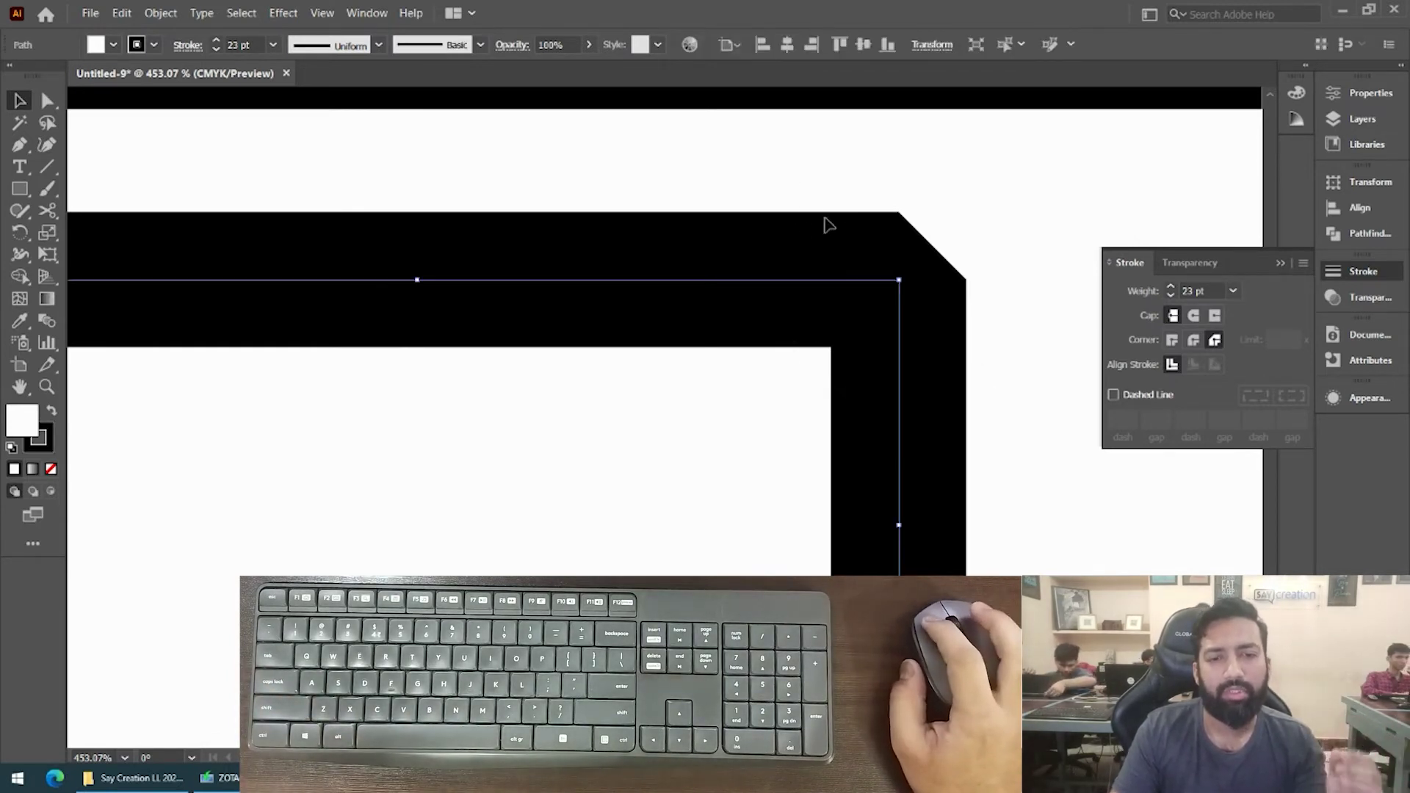
pyautogui.click(818, 209)
pyautogui.press('a')
pyautogui.click(781, 215)
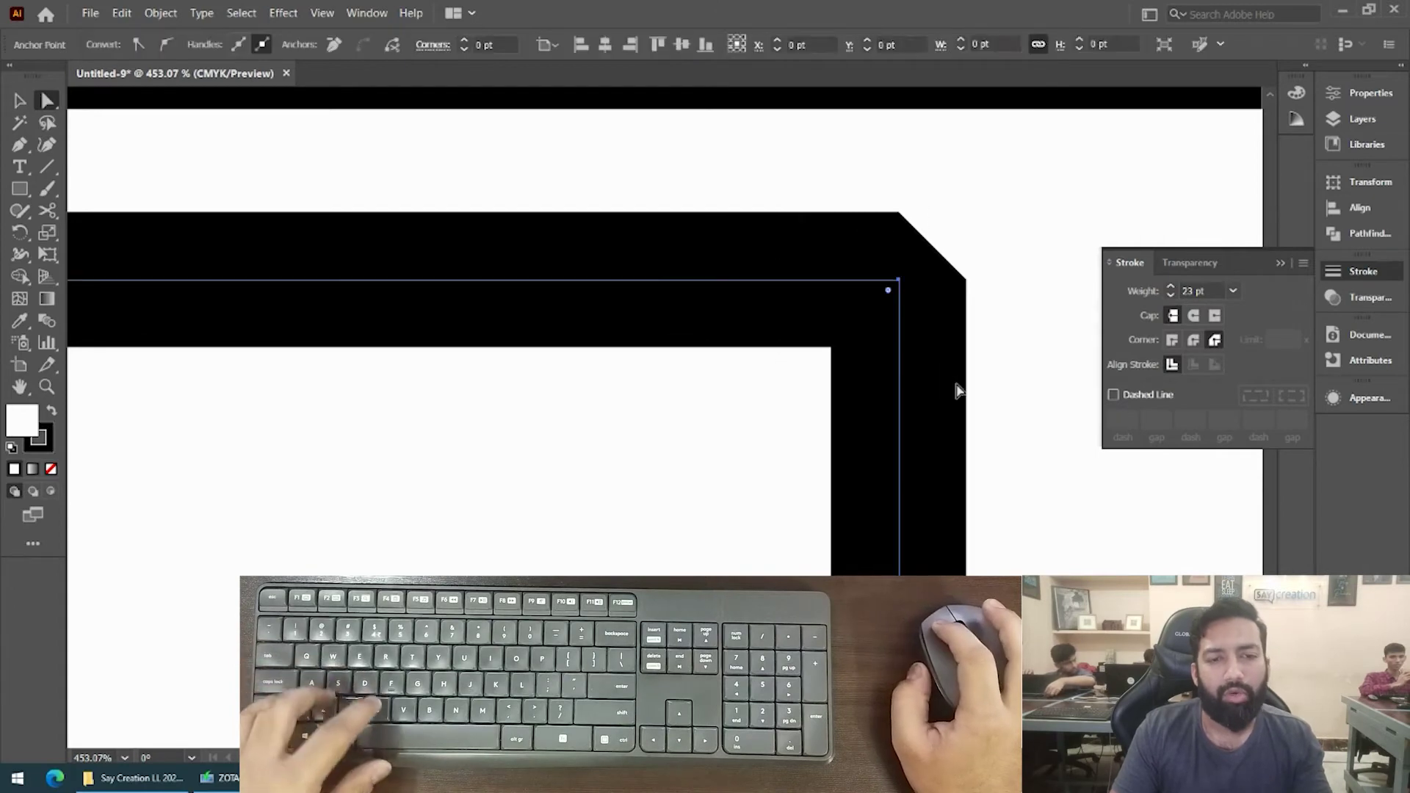
pyautogui.press('v')
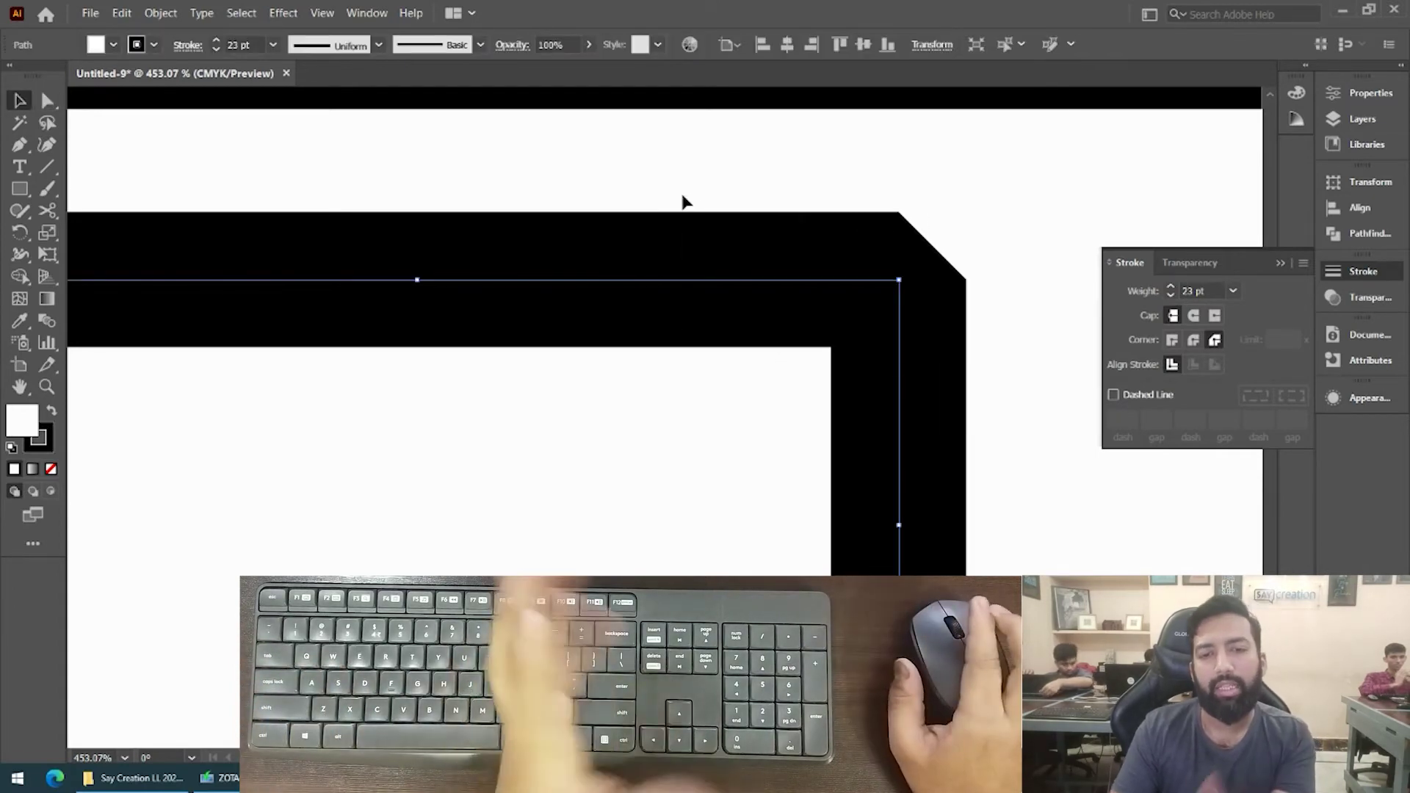
pyautogui.scroll(-1, 714, 354)
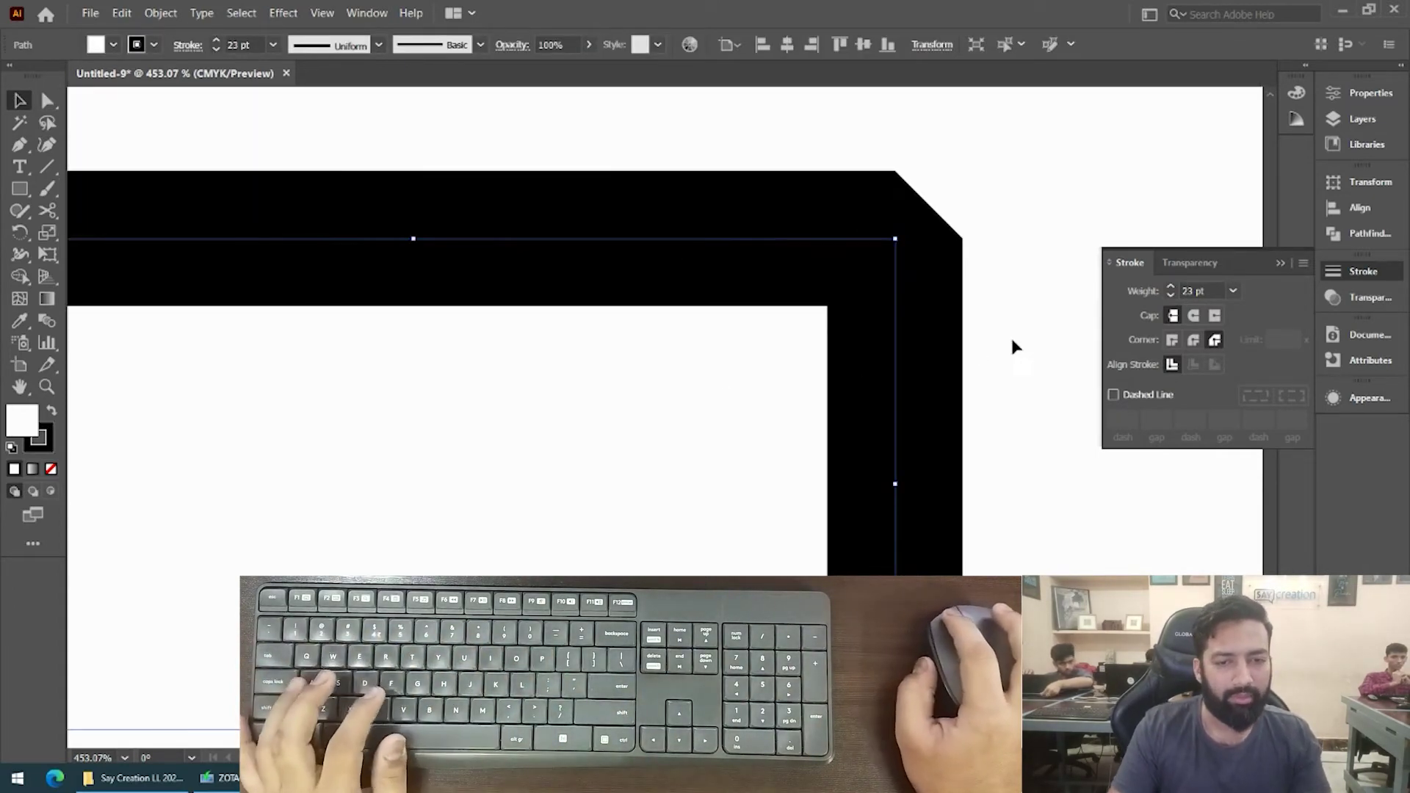
# Compare the miter, round and bevel joins on the right-angled path's corner, finish with the miter join and deselect the path.
pyautogui.click(1173, 339)
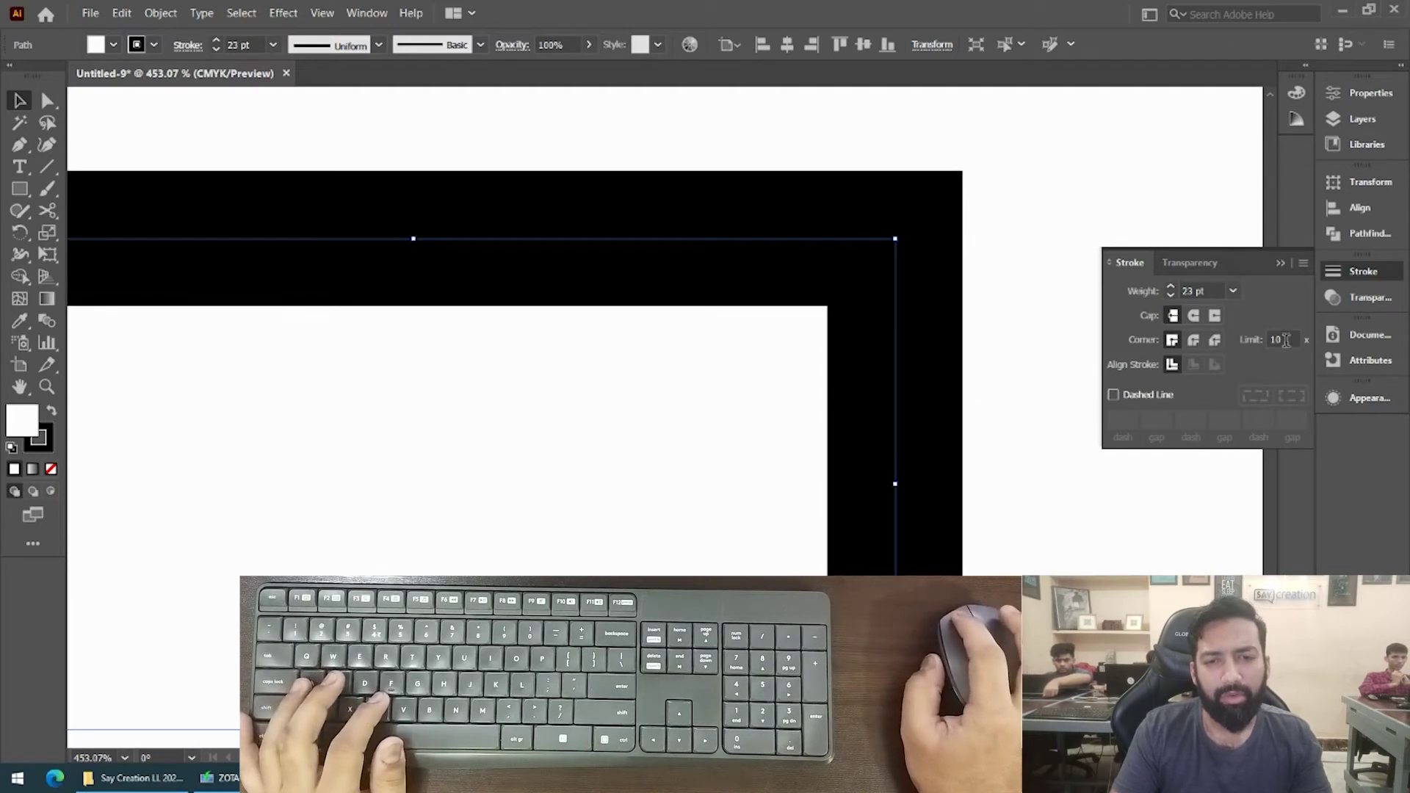
pyautogui.click(1194, 339)
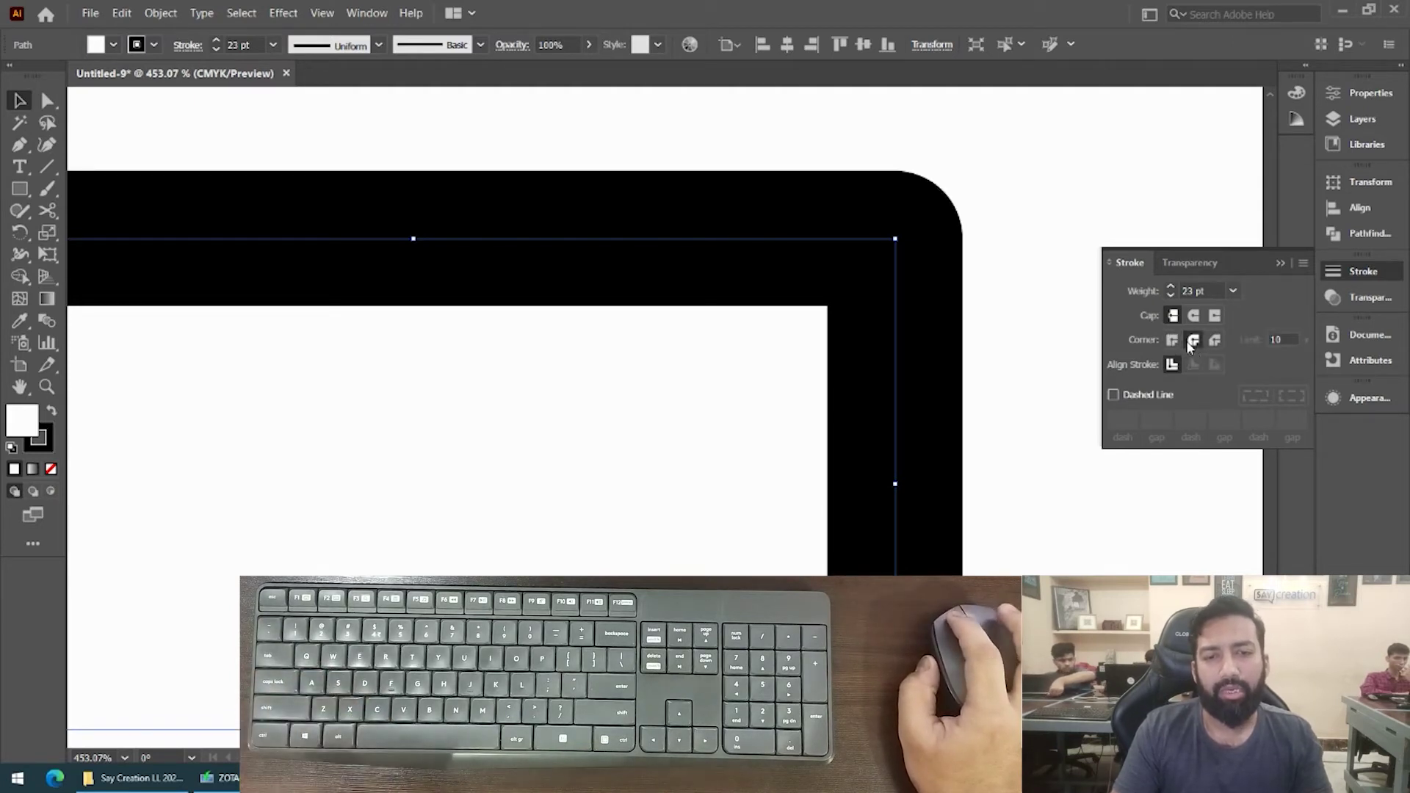
pyautogui.click(1215, 339)
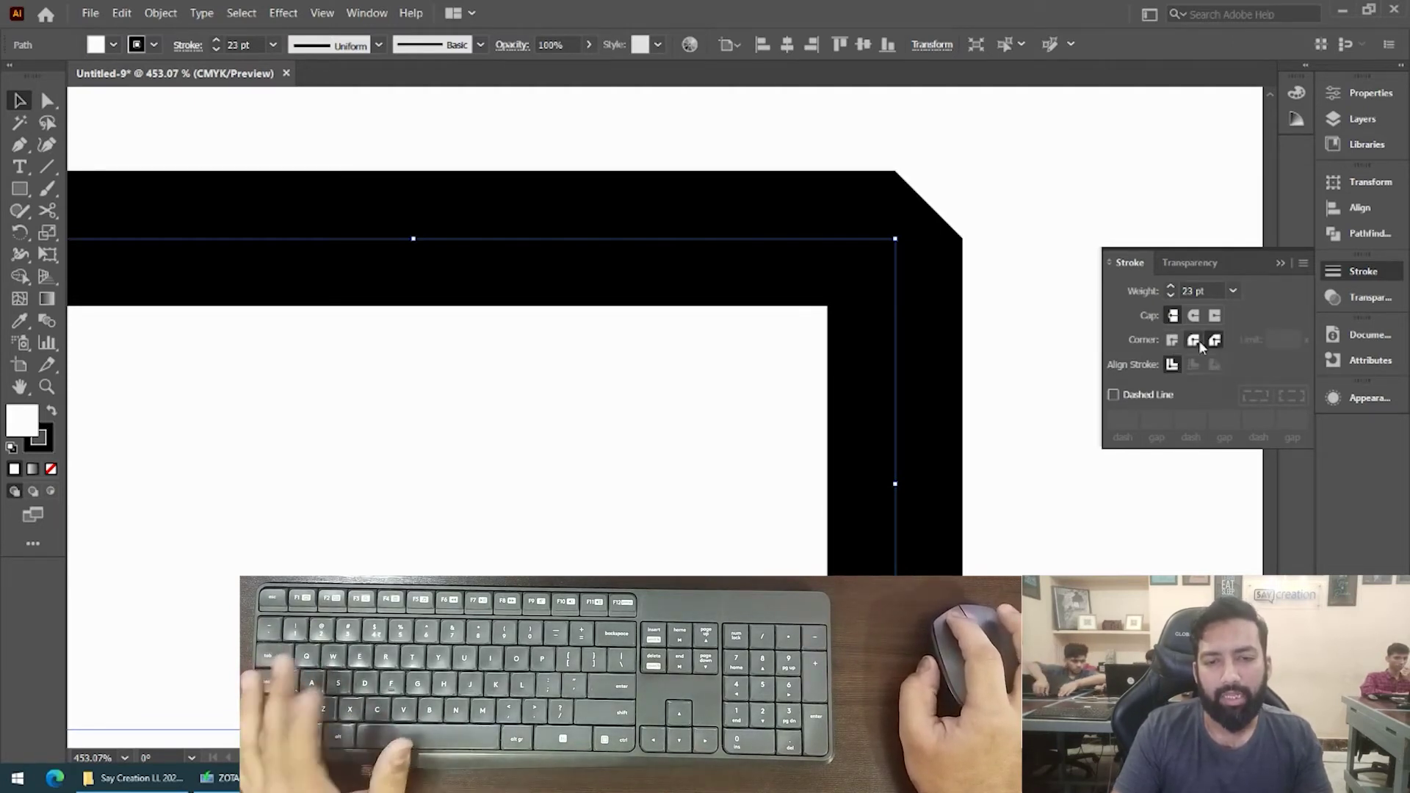
pyautogui.click(1172, 342)
pyautogui.click(1014, 360)
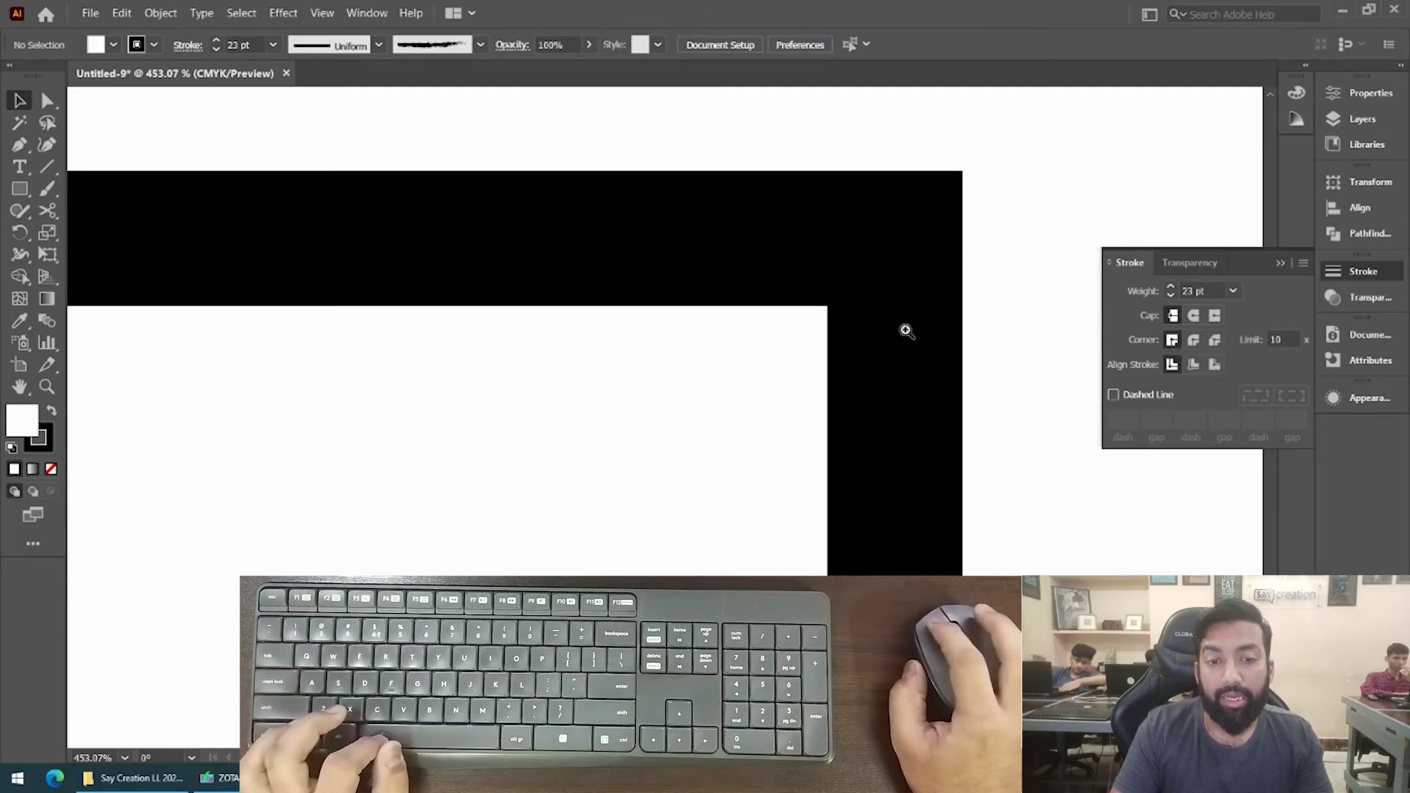
# Select the straight line and the right-angled path together and individually to check which stroke alignment options they offer.
pyautogui.moveTo(916, 327); pyautogui.dragTo(649, 403)
pyautogui.moveTo(811, 409); pyautogui.dragTo(629, 216)
pyautogui.moveTo(639, 312); pyautogui.dragTo(459, 282)
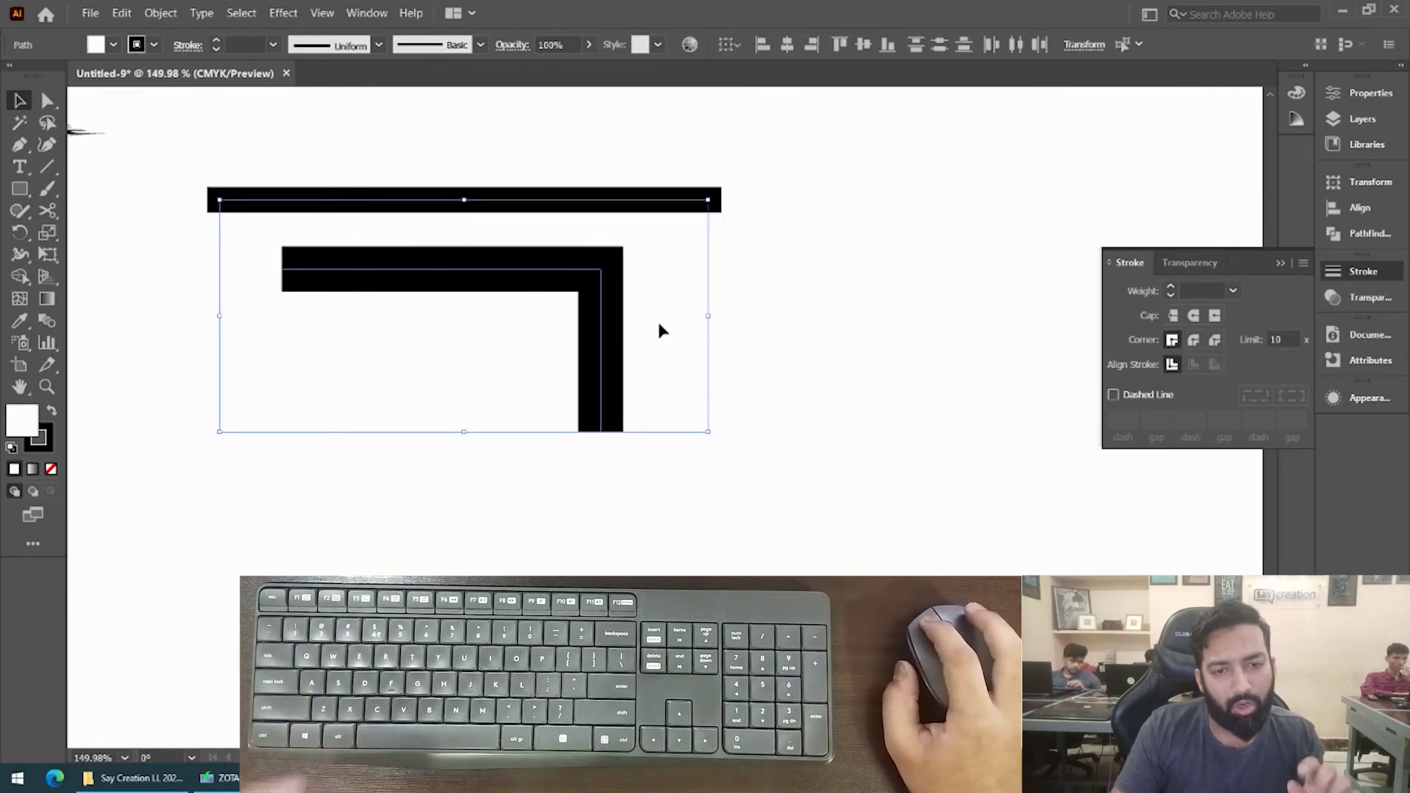
pyautogui.click(813, 342)
pyautogui.click(578, 274)
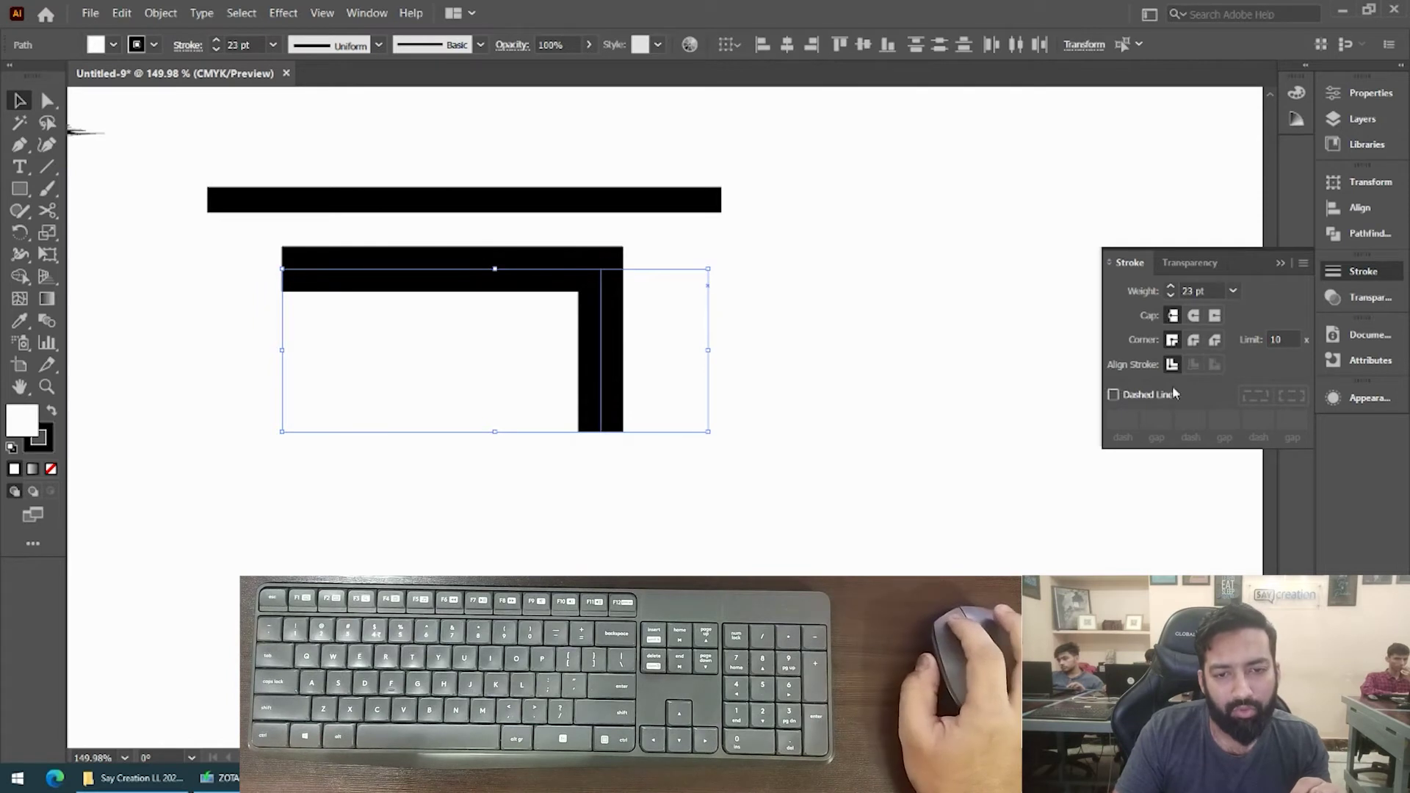
pyautogui.moveTo(636, 154); pyautogui.dragTo(636, 155)
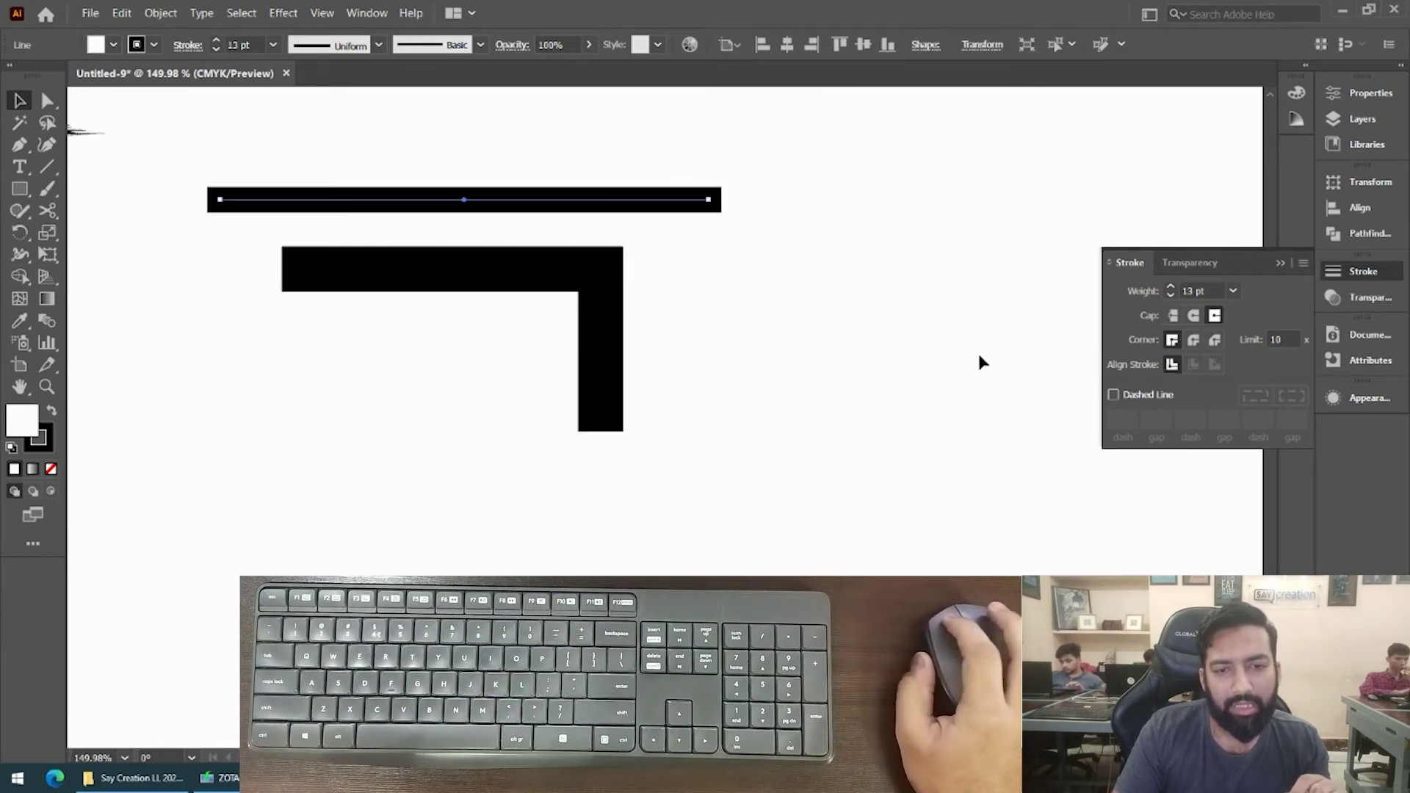
pyautogui.moveTo(661, 369); pyautogui.dragTo(485, 163)
pyautogui.click(787, 356)
pyautogui.moveTo(786, 362); pyautogui.dragTo(551, 181)
# Draw a white square with a 13 pt black stroke to the right of the two lines and deselect it.
pyautogui.press('m')
pyautogui.moveTo(774, 182); pyautogui.dragTo(946, 353)
pyautogui.moveTo(882, 318)
pyautogui.mouseDown()
pyautogui.moveTo(558, 341)
pyautogui.moveTo(830, 324)
pyautogui.mouseUp()
pyautogui.press('v')
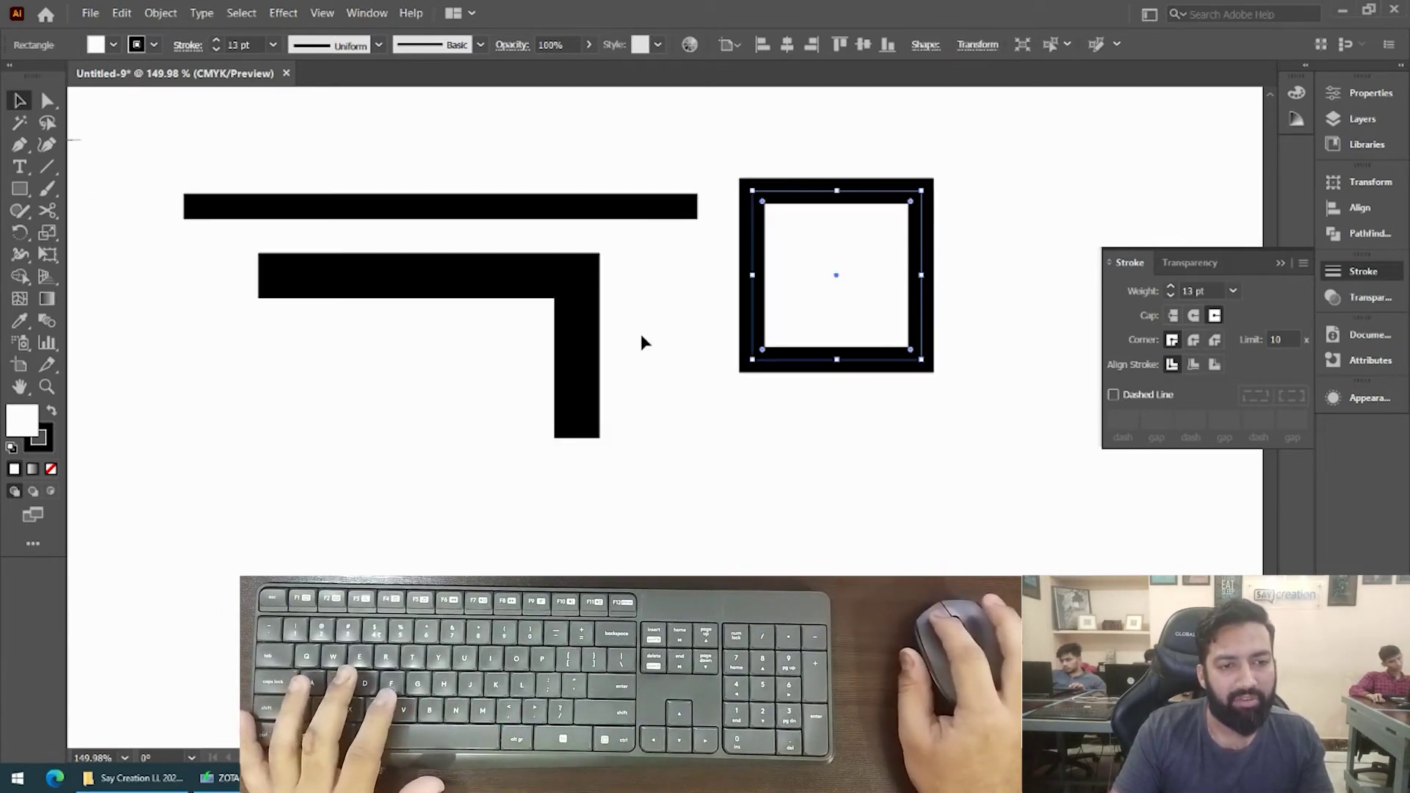
pyautogui.hotkey('ctrl', 'shift', 'a')
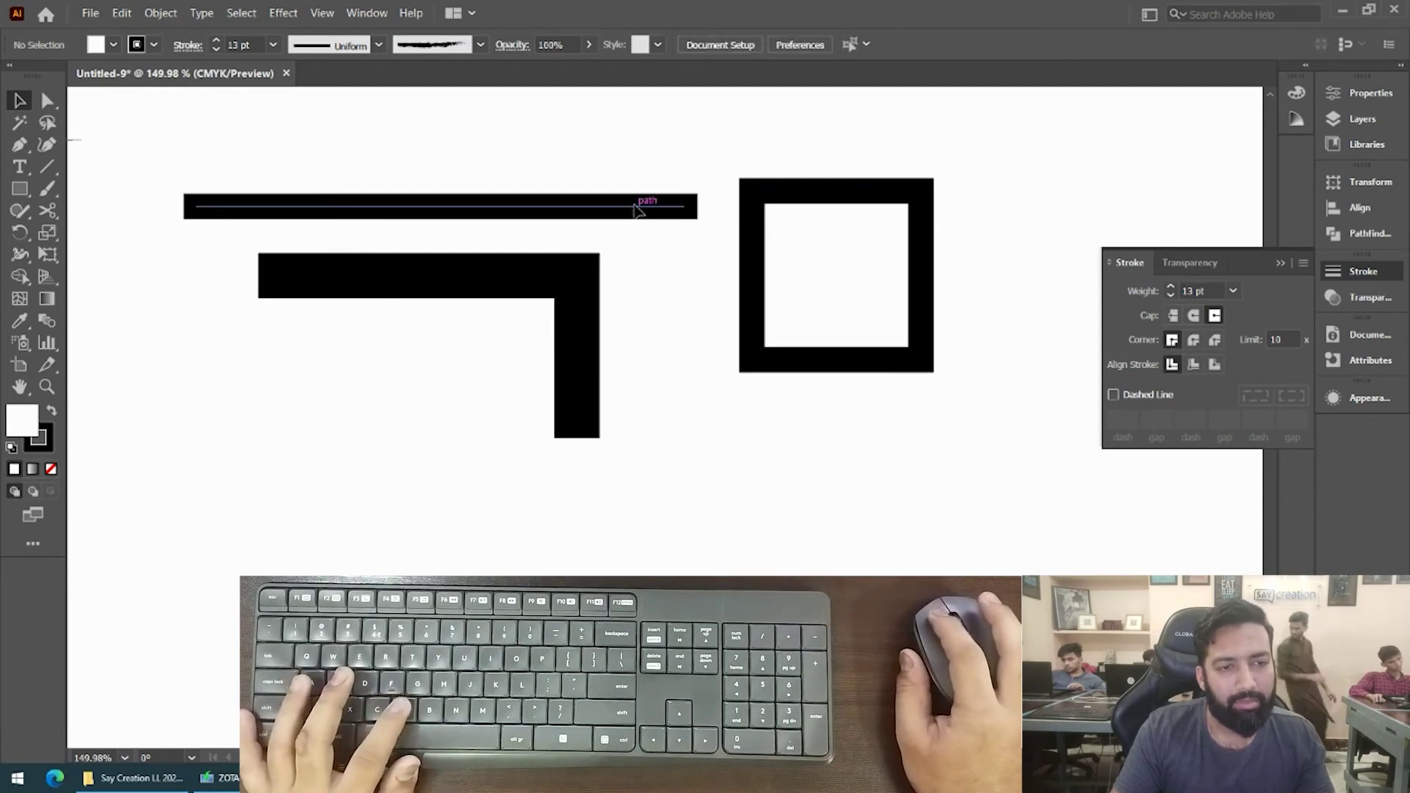
# Compare the available stroke alignment options between the open straight line and the closed square.
pyautogui.click(638, 209)
pyautogui.click(889, 266)
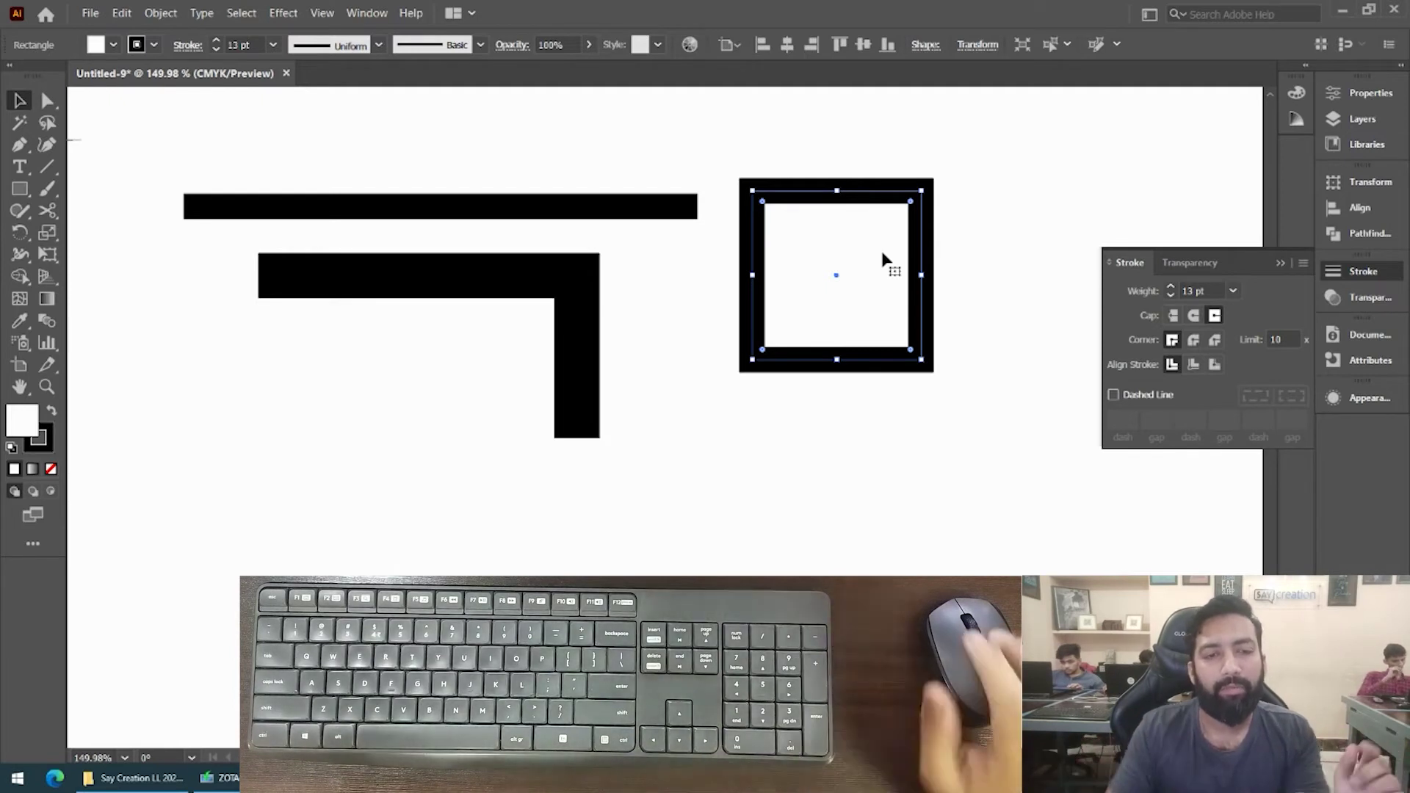
pyautogui.click(593, 207)
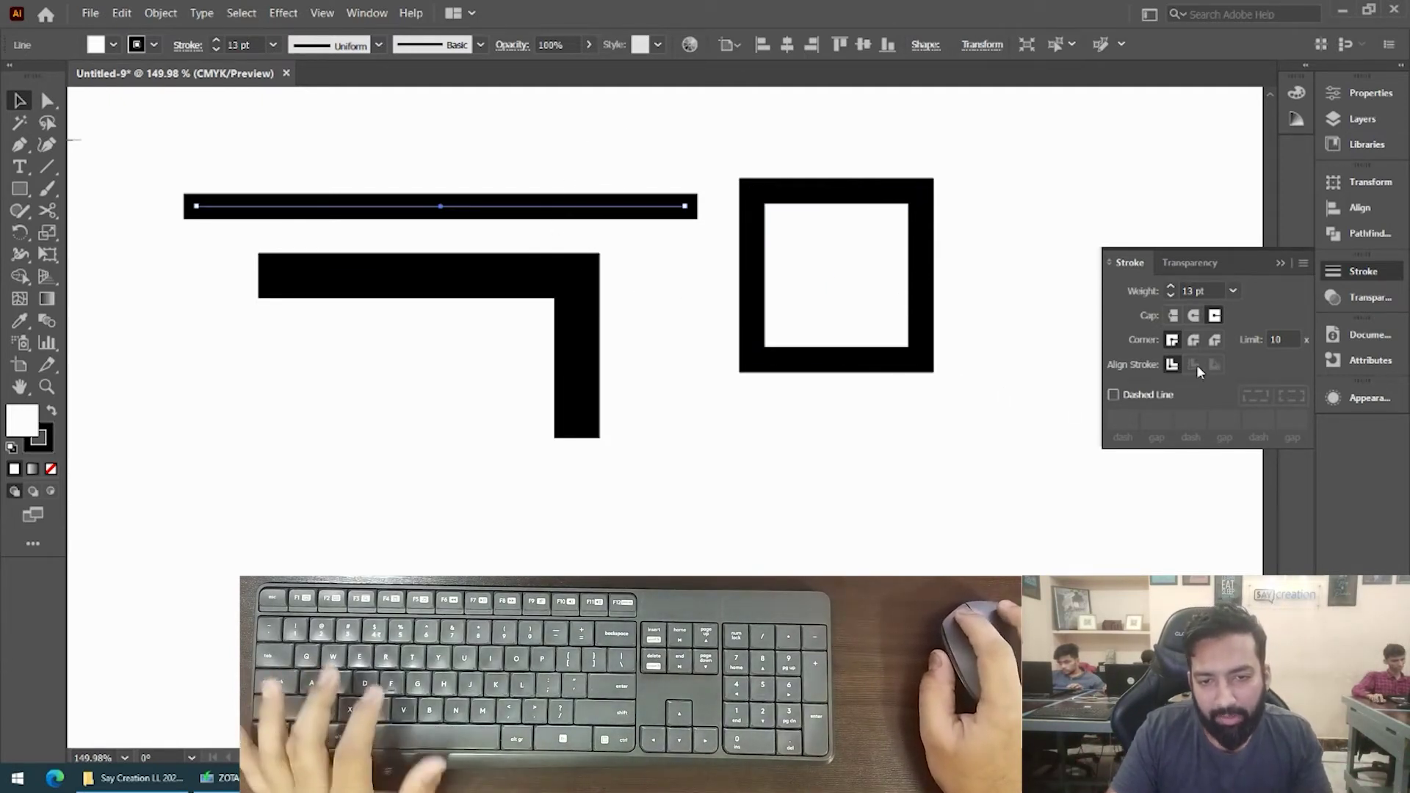
# Align the square's stroke to the inside of its path and examine the effect at its upper right corner.
pyautogui.click(911, 214)
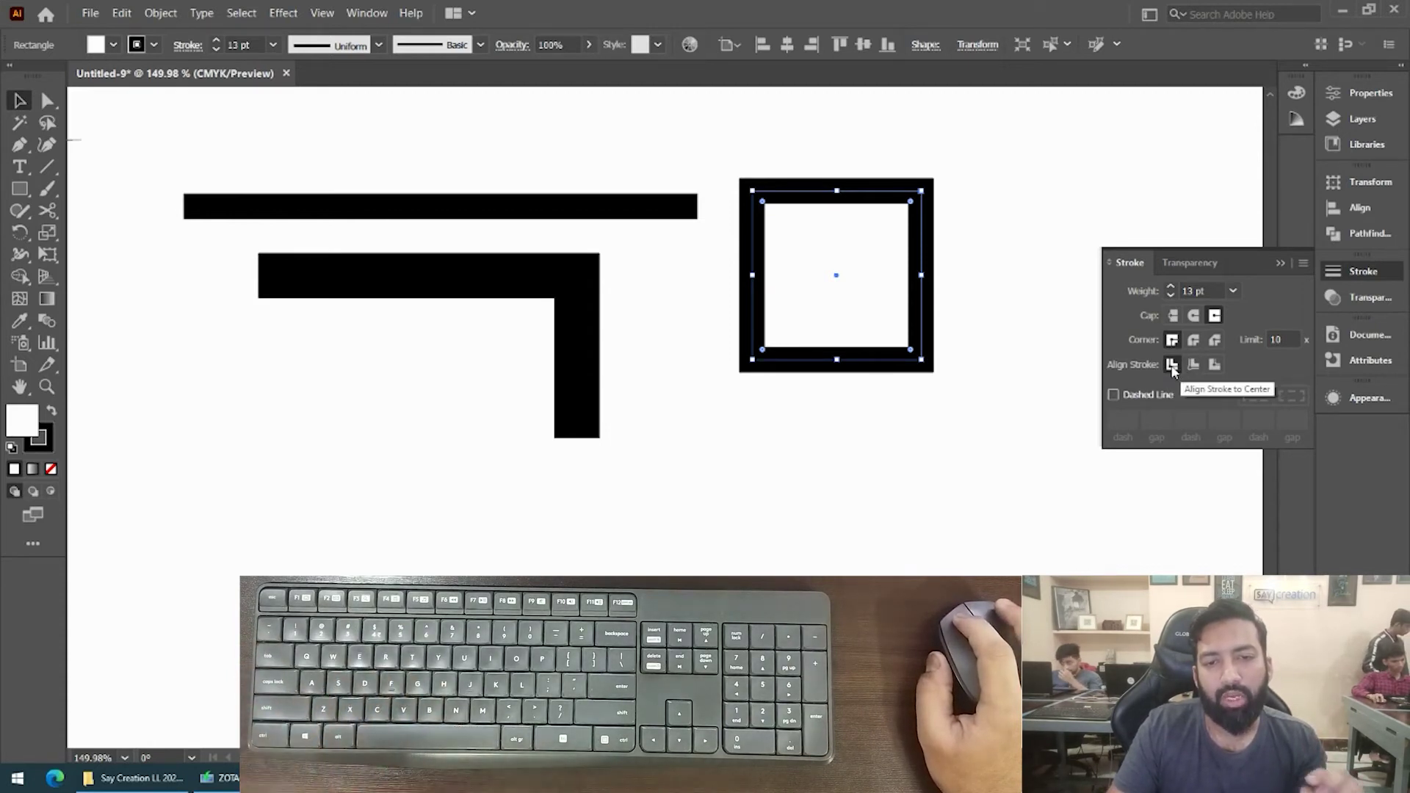
pyautogui.moveTo(886, 195); pyautogui.dragTo(1177, 234)
pyautogui.moveTo(960, 194); pyautogui.dragTo(636, 368)
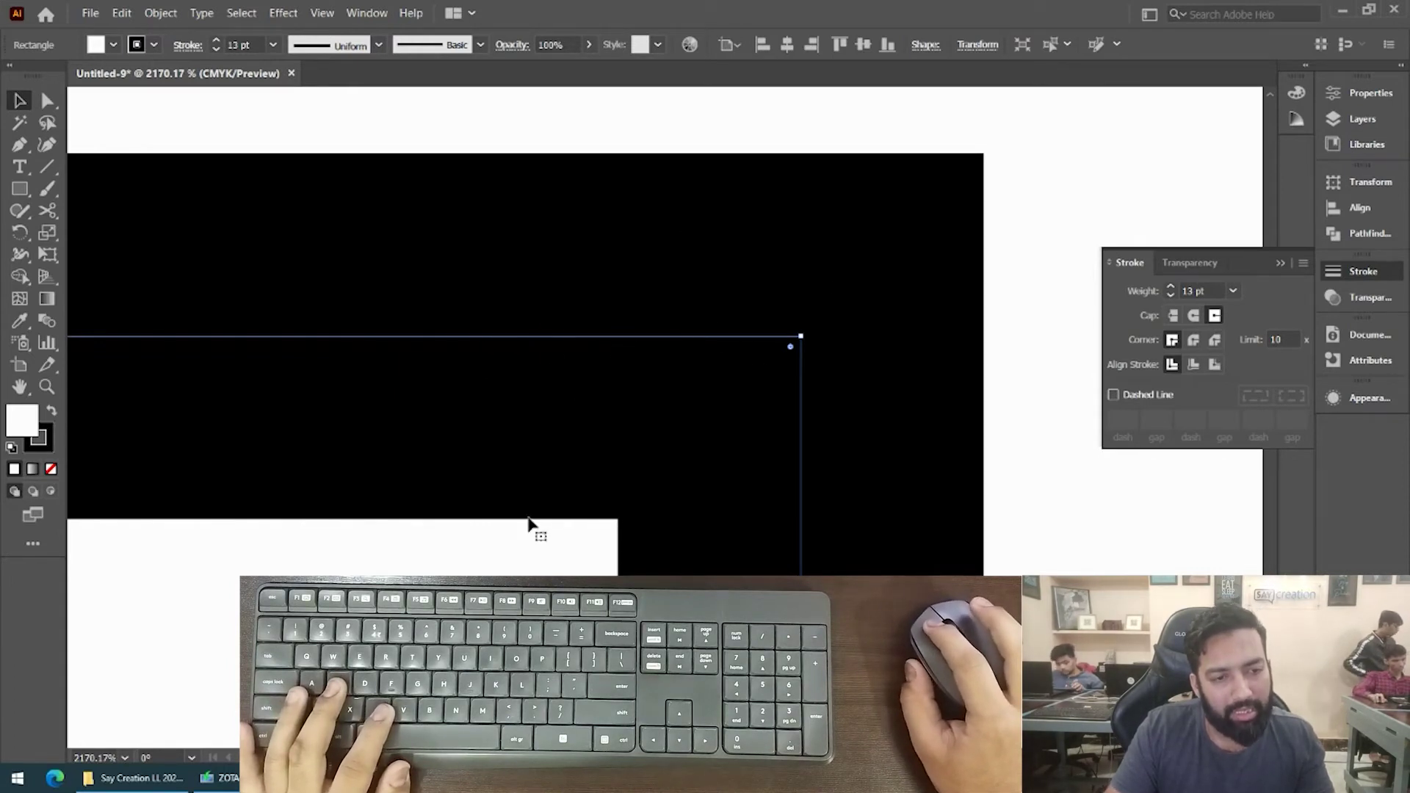
pyautogui.click(1192, 368)
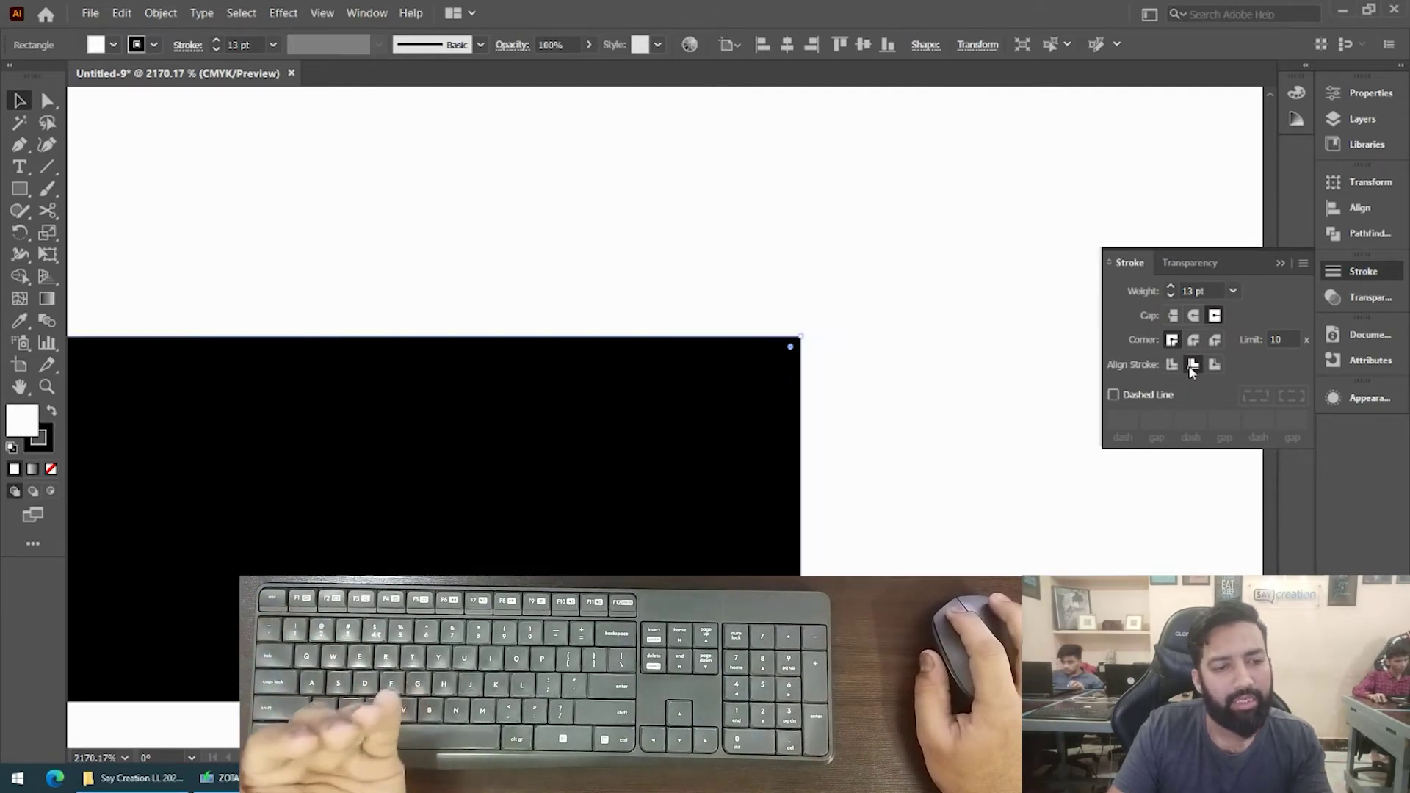
# Align the square's stroke to the outside of its path and examine the effect around the square.
pyautogui.scroll(-5, 717, 482)
pyautogui.scroll(-5, 759, 368)
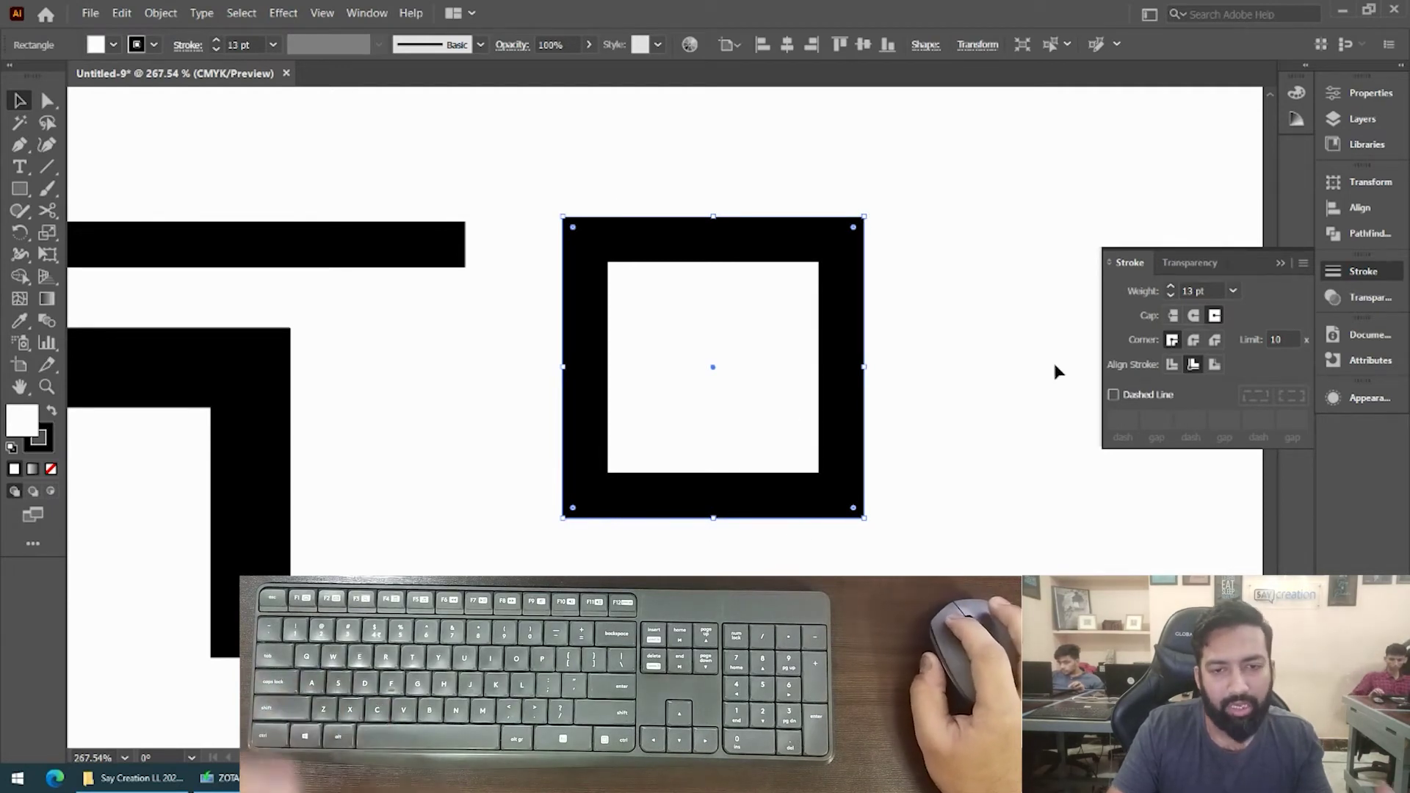
pyautogui.click(1216, 365)
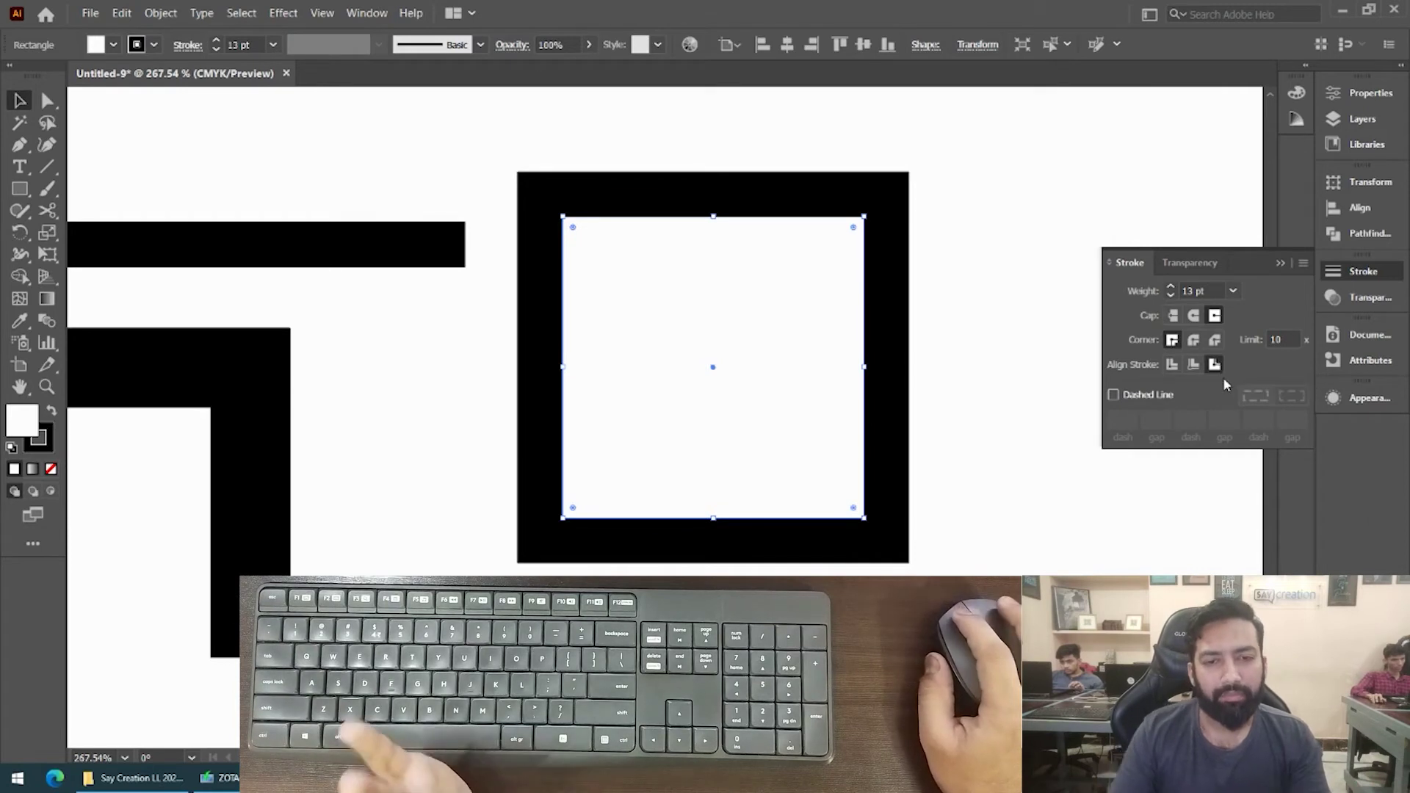
pyautogui.click(1009, 355)
pyautogui.moveTo(893, 354); pyautogui.dragTo(852, 379)
pyautogui.moveTo(976, 271); pyautogui.dragTo(699, 434)
pyautogui.scroll(-2, 683, 441)
pyautogui.moveTo(755, 333); pyautogui.dragTo(853, 321)
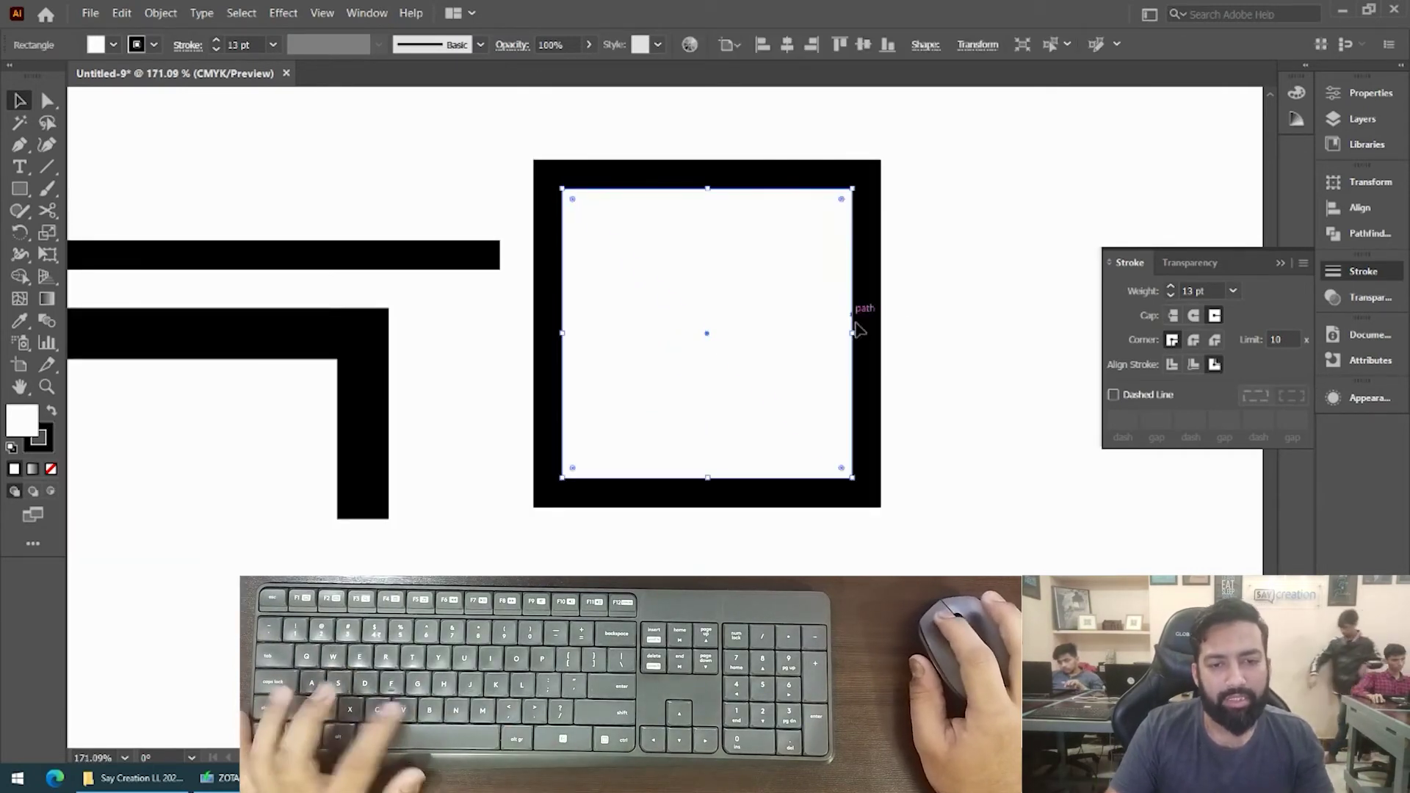
# Turn on a dashed line for the square's stroke and try shorter dash lengths.
pyautogui.click(1113, 396)
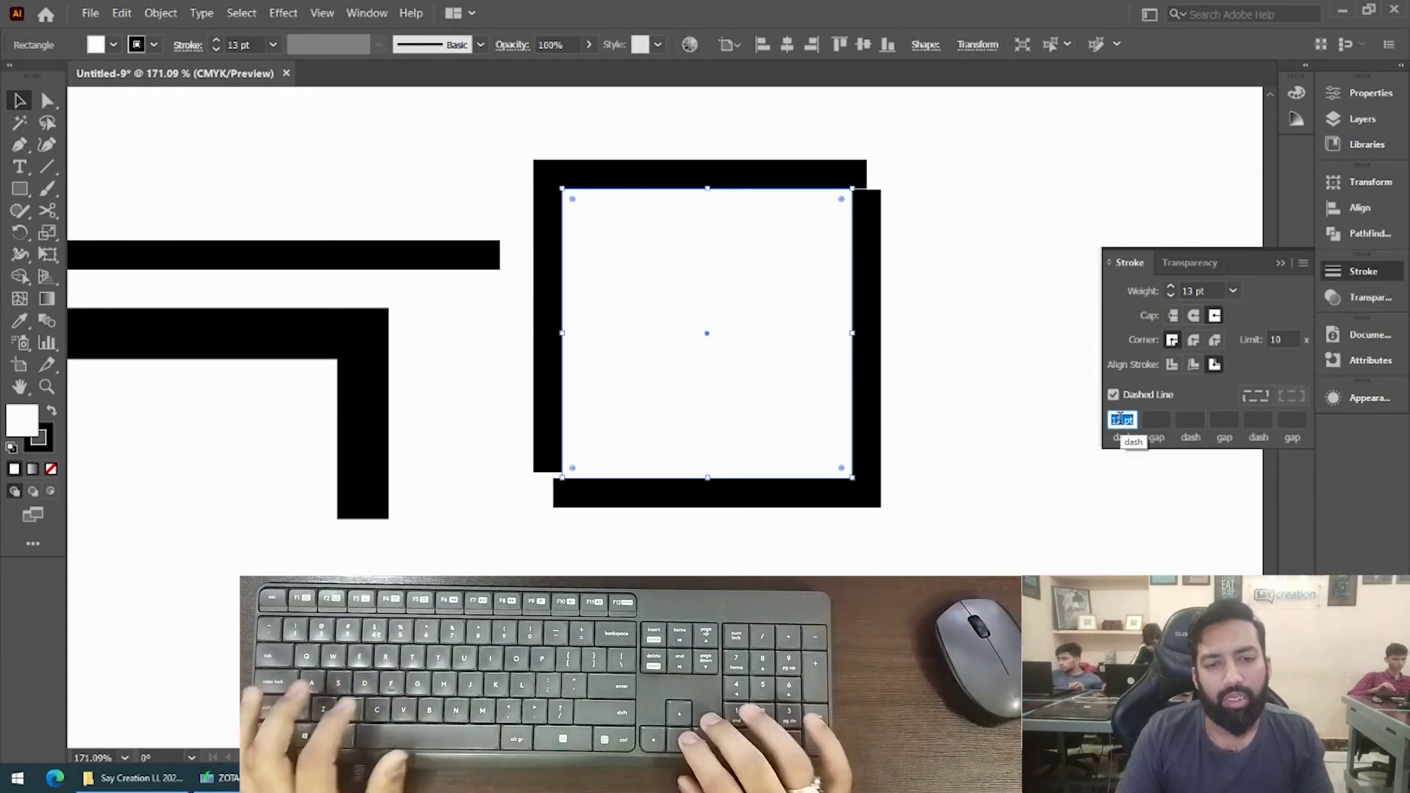
pyautogui.press('Down')
pyautogui.press('Down')
pyautogui.press('Down')
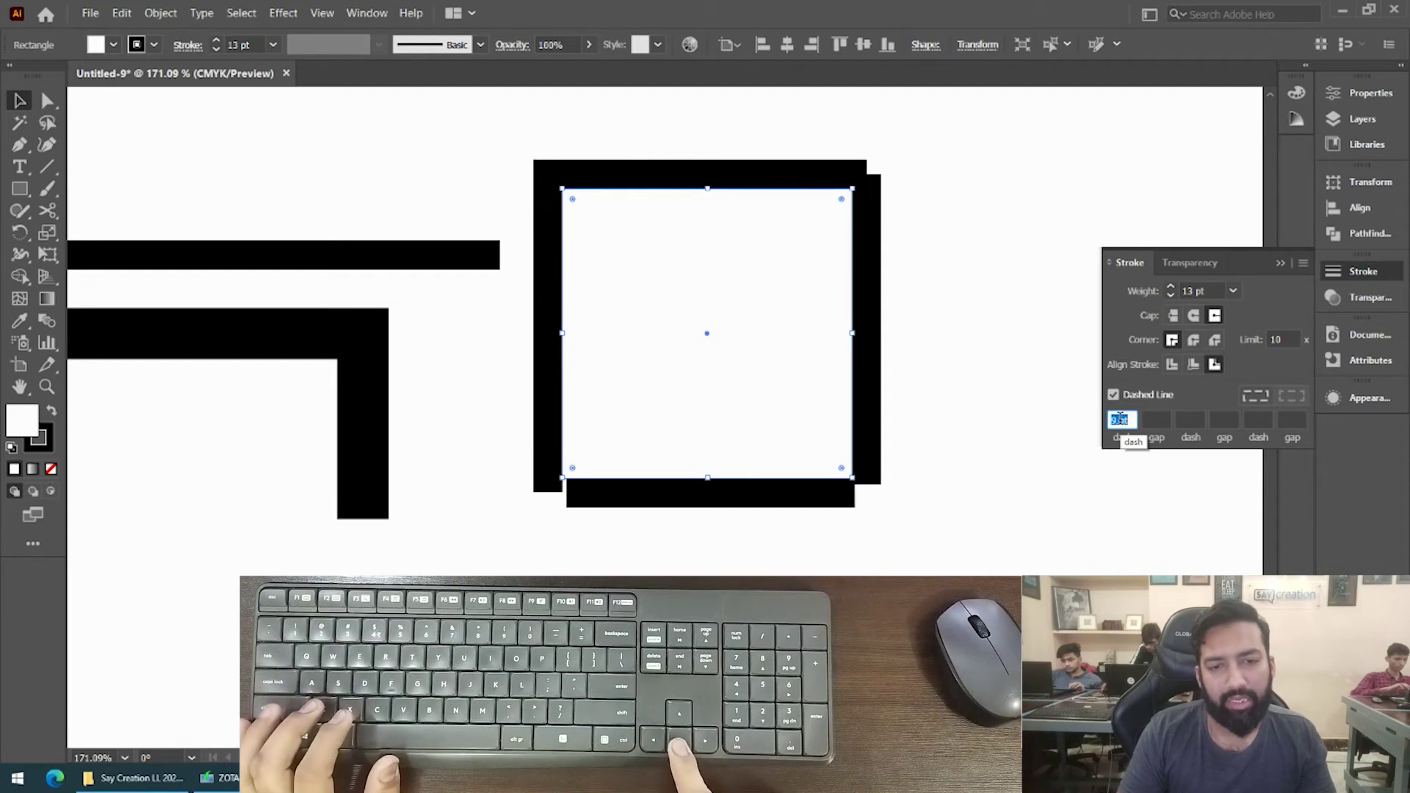
pyautogui.press('Down')
pyautogui.press('Down')
pyautogui.press('space')
pyautogui.moveTo(775, 395); pyautogui.dragTo(246, 553)
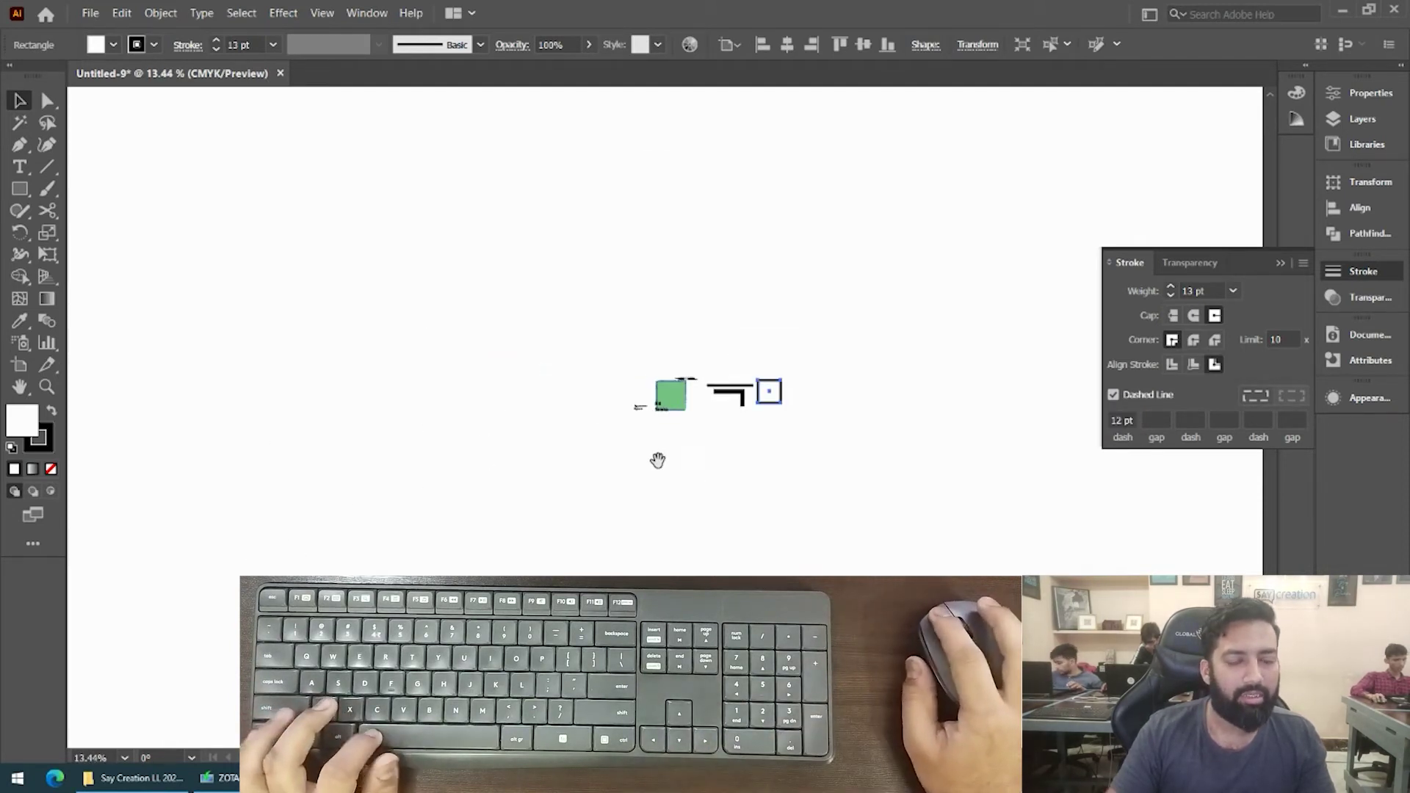
pyautogui.moveTo(783, 406); pyautogui.dragTo(863, 389)
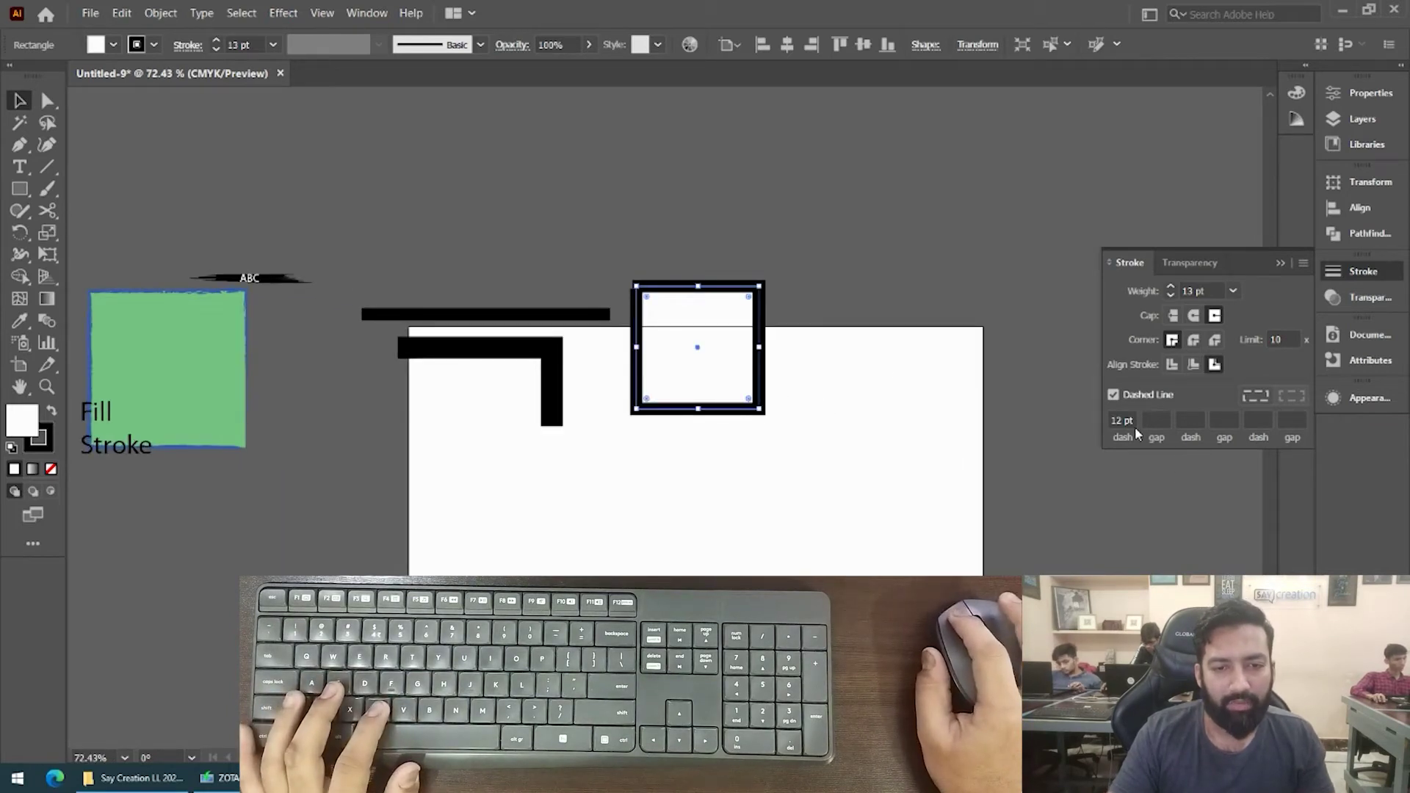
# Set the dash length of the square's stroke to 2 pt.
pyautogui.press('Return')
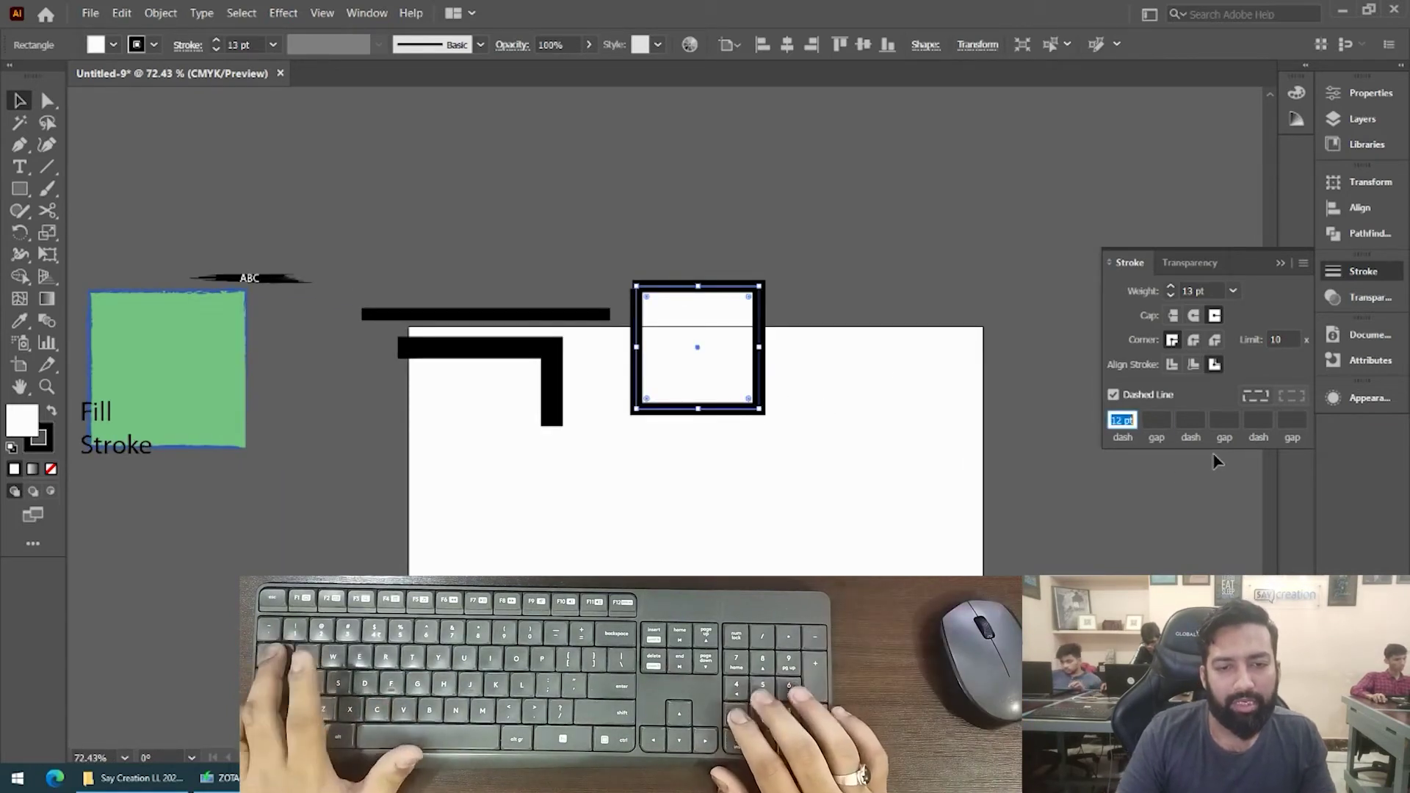
pyautogui.write('2')
pyautogui.press('Return')
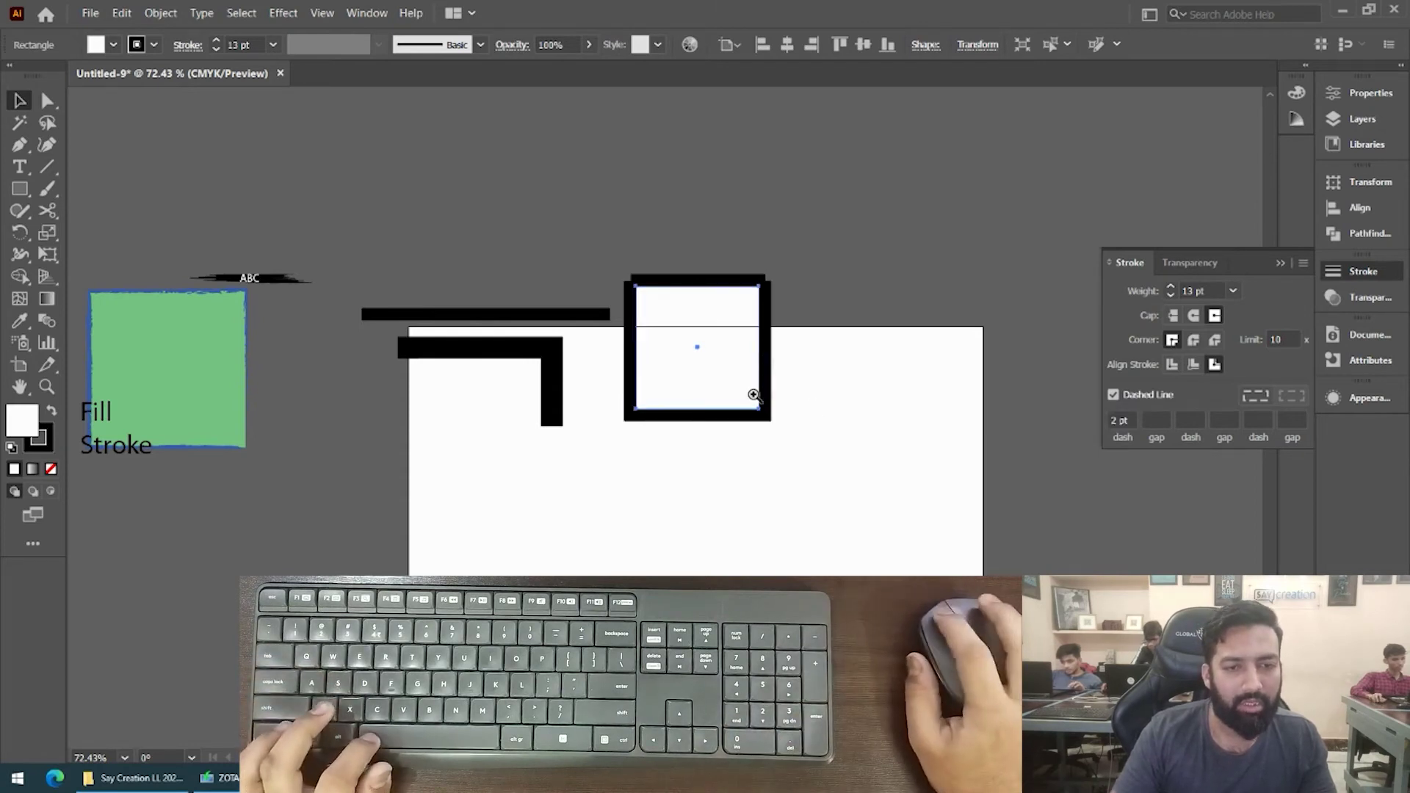
pyautogui.moveTo(754, 395); pyautogui.dragTo(779, 393)
# Align the square's stroke to the center of its path and set its dash length to 12 pt.
pyautogui.click(1172, 364)
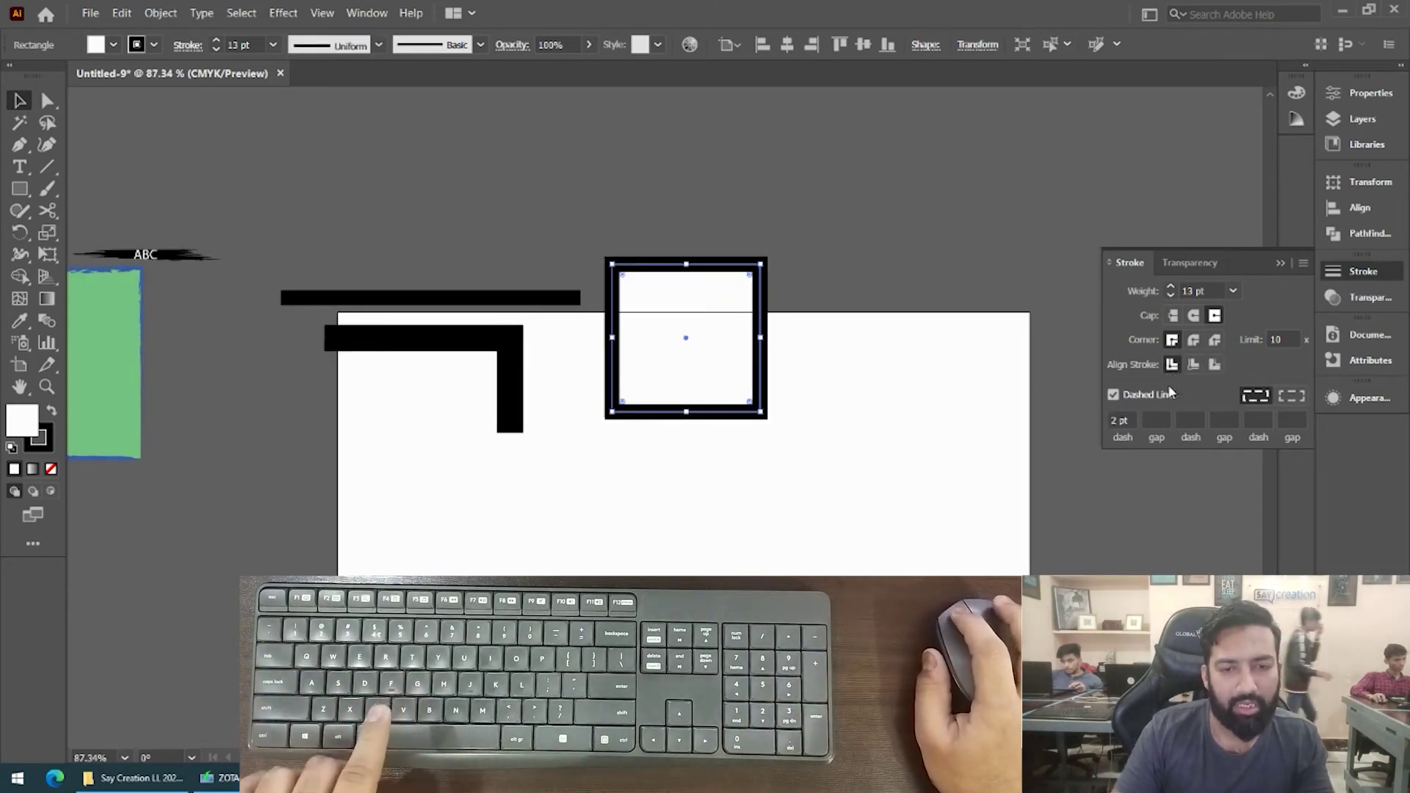
pyautogui.click(1120, 420)
pyautogui.write('2.5')
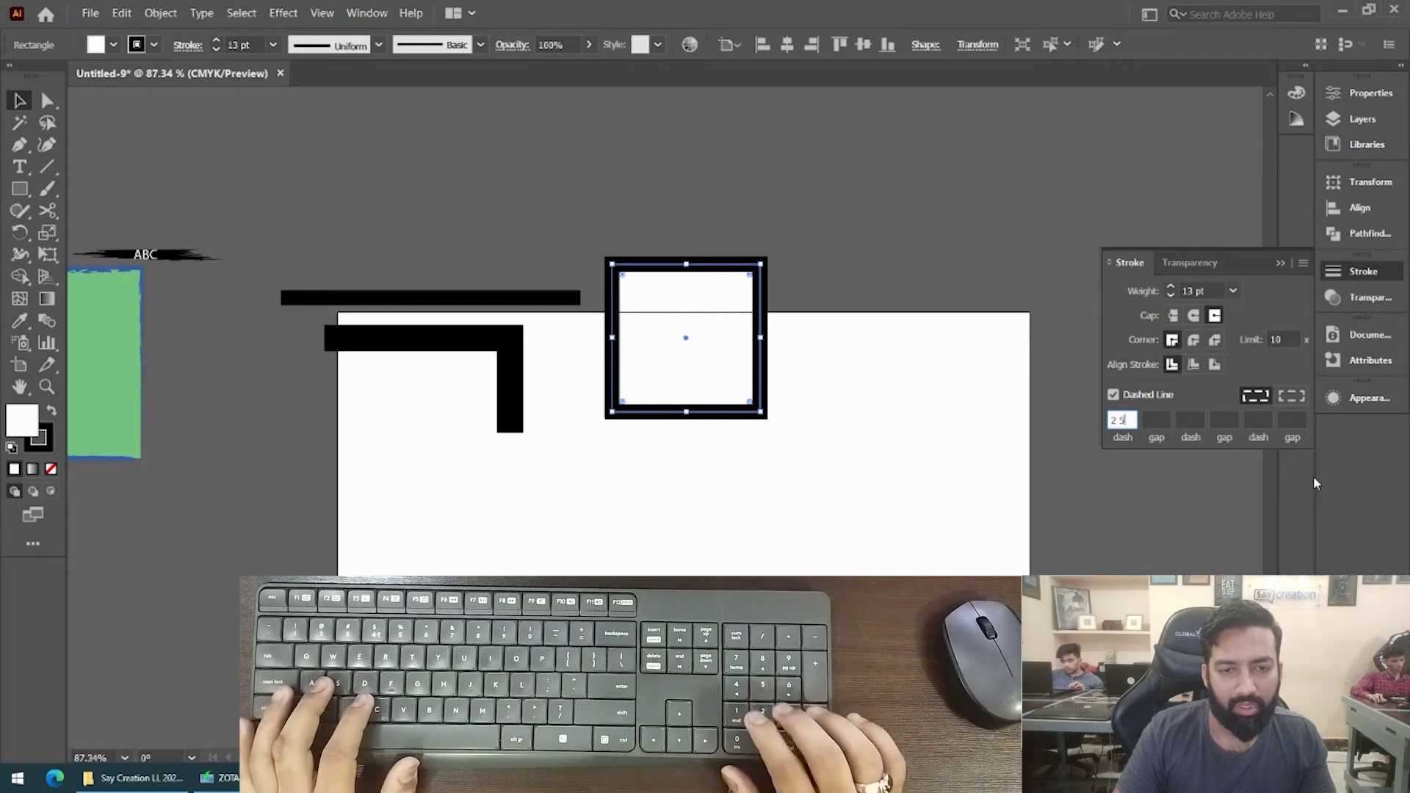
pyautogui.press('BackSpace')
pyautogui.press('BackSpace')
pyautogui.press('BackSpace')
pyautogui.write('12')
pyautogui.press('Return')
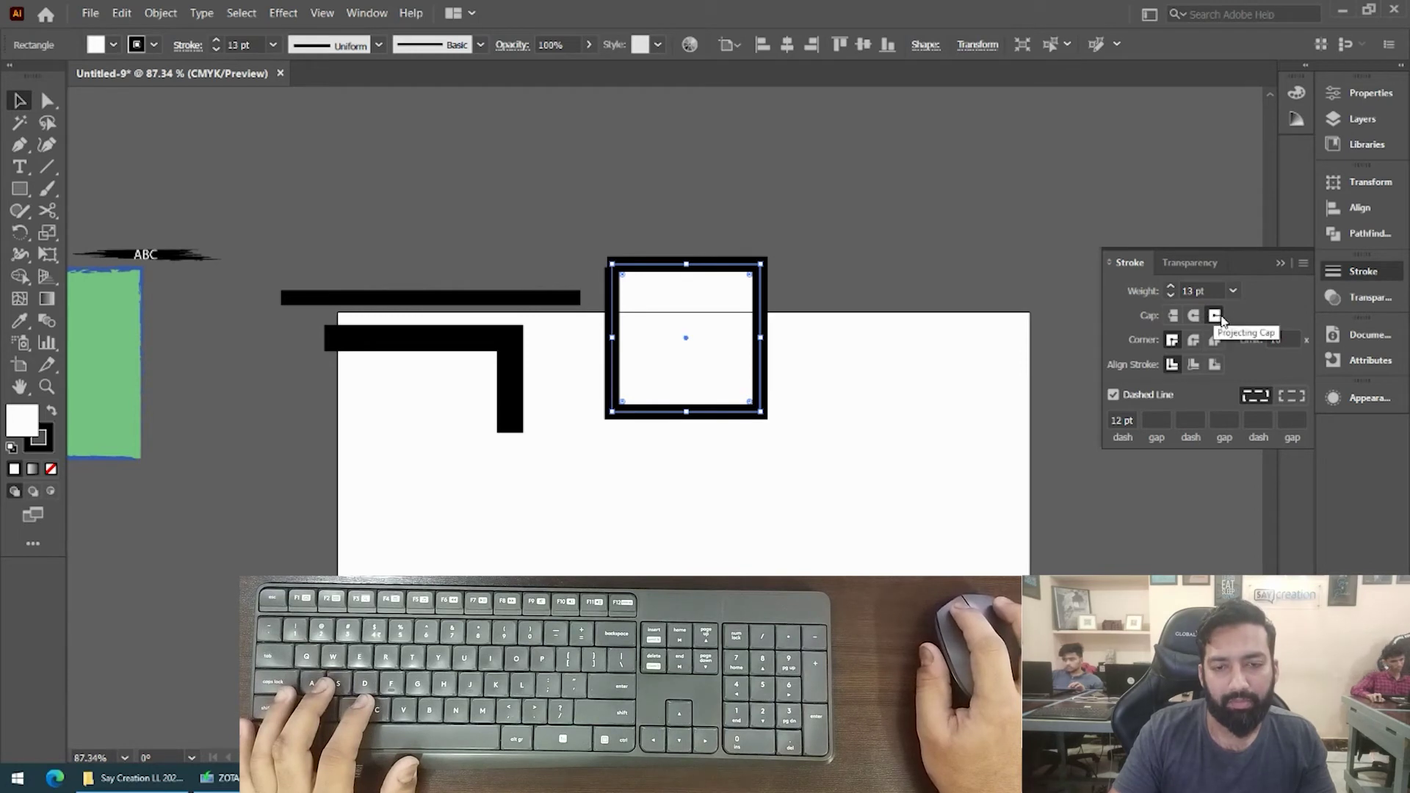
# Apply a butt cap to the square's dashed stroke and inspect the separated dashes.
pyautogui.click(1173, 316)
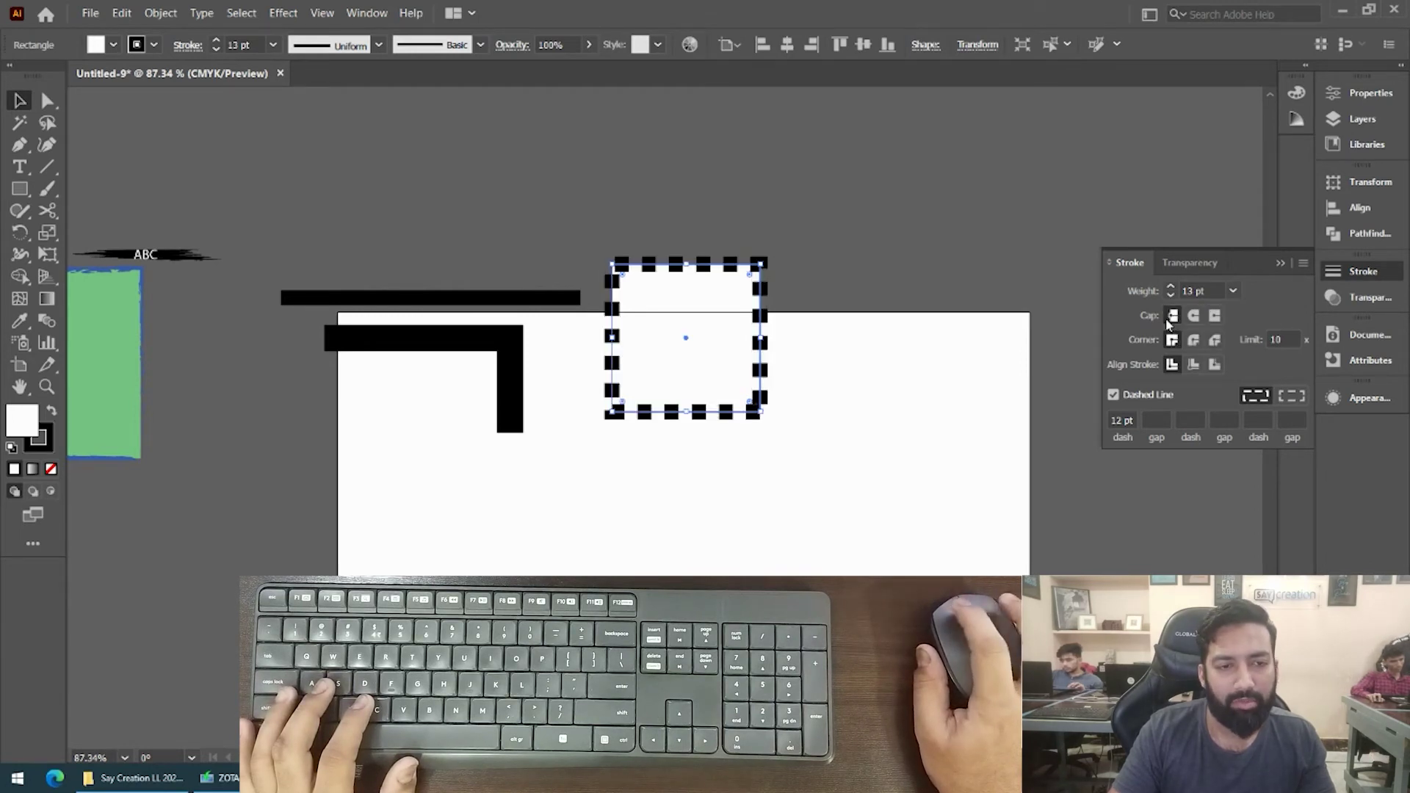
pyautogui.click(863, 360)
pyautogui.moveTo(613, 341); pyautogui.dragTo(785, 337)
pyautogui.click(785, 336)
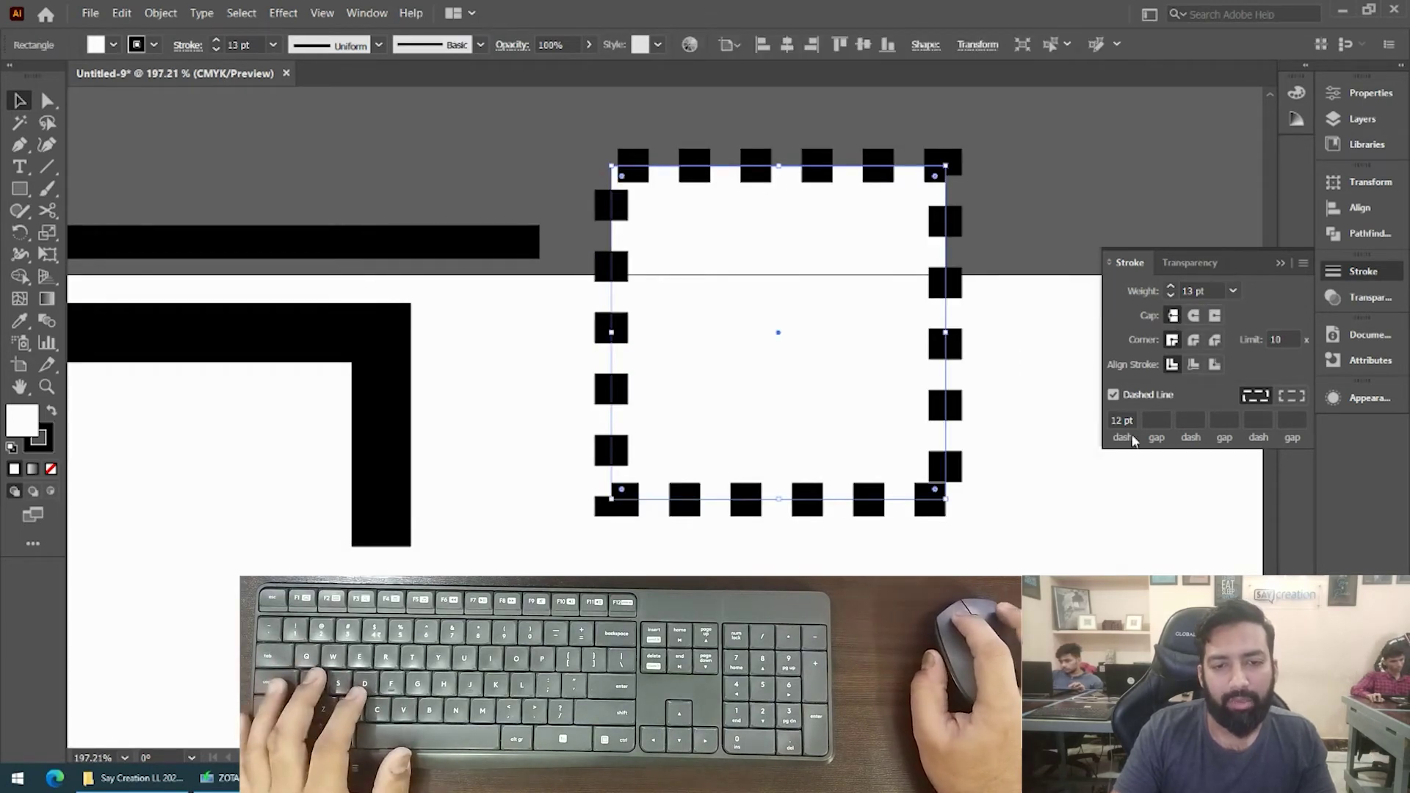
# Increase the square's dash length to 60 pt and compare the projecting cap with the butt cap.
pyautogui.press('Up')
pyautogui.press('Up')
pyautogui.press('Up')
pyautogui.press('Up')
pyautogui.press('Up')
pyautogui.press('Up')
pyautogui.press('Up')
pyautogui.press('Up')
pyautogui.press('Up')
pyautogui.press('Up')
pyautogui.press('Up')
pyautogui.press('Up')
pyautogui.press('Up')
pyautogui.press('Up')
pyautogui.press('Up')
pyautogui.press('Up')
pyautogui.press('Up')
pyautogui.press('Up')
pyautogui.press('Up')
pyautogui.press('Up')
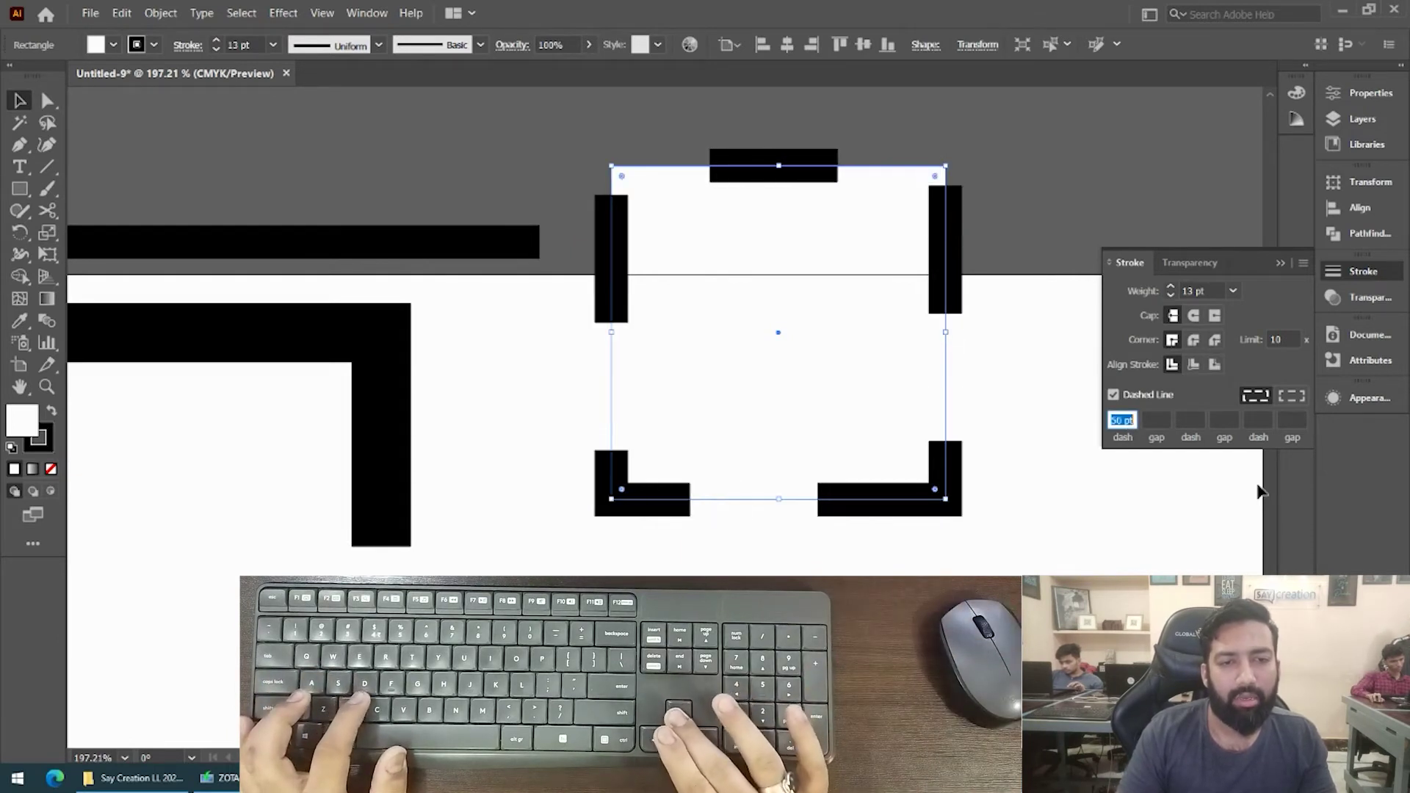
pyautogui.hotkey('shift', 'Up')
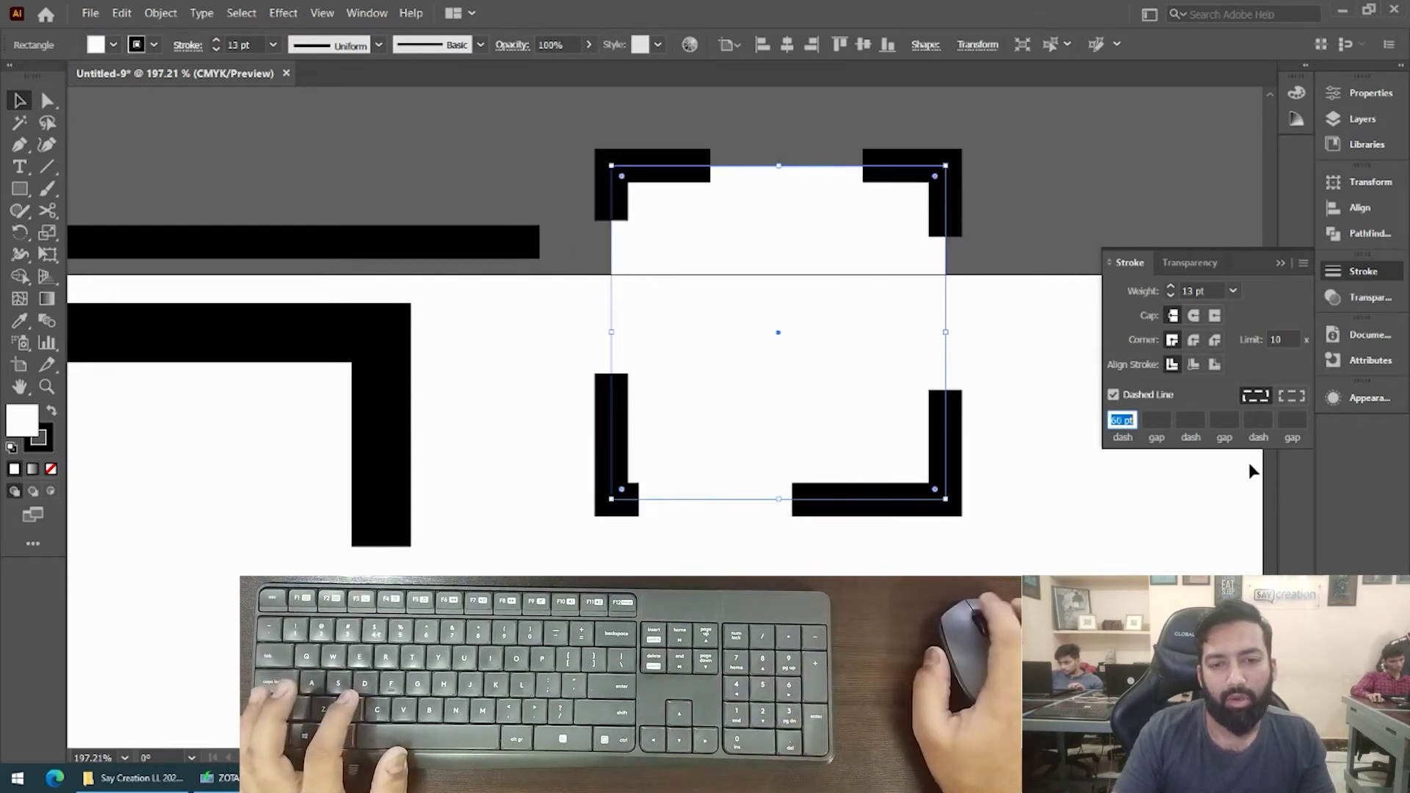
pyautogui.click(1214, 321)
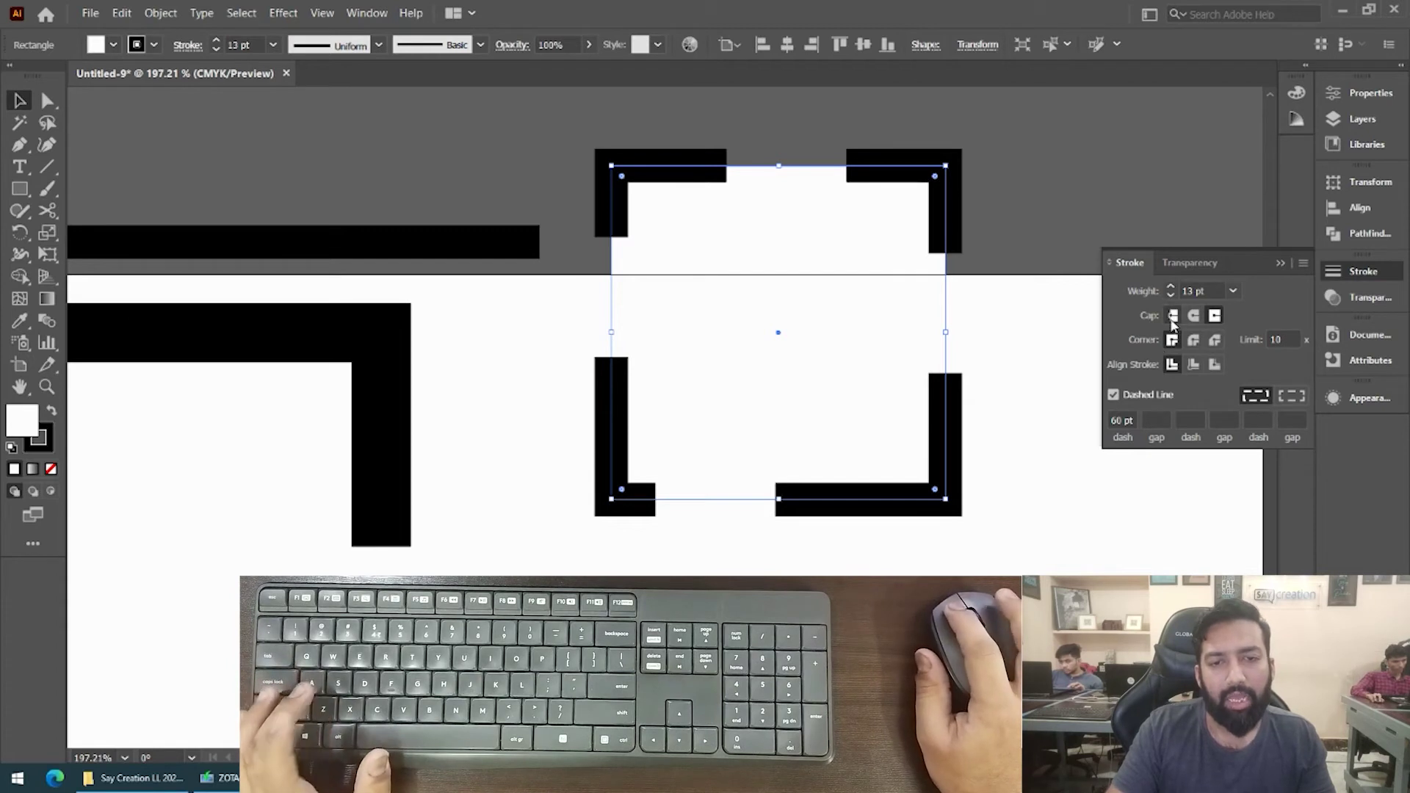
pyautogui.click(1173, 323)
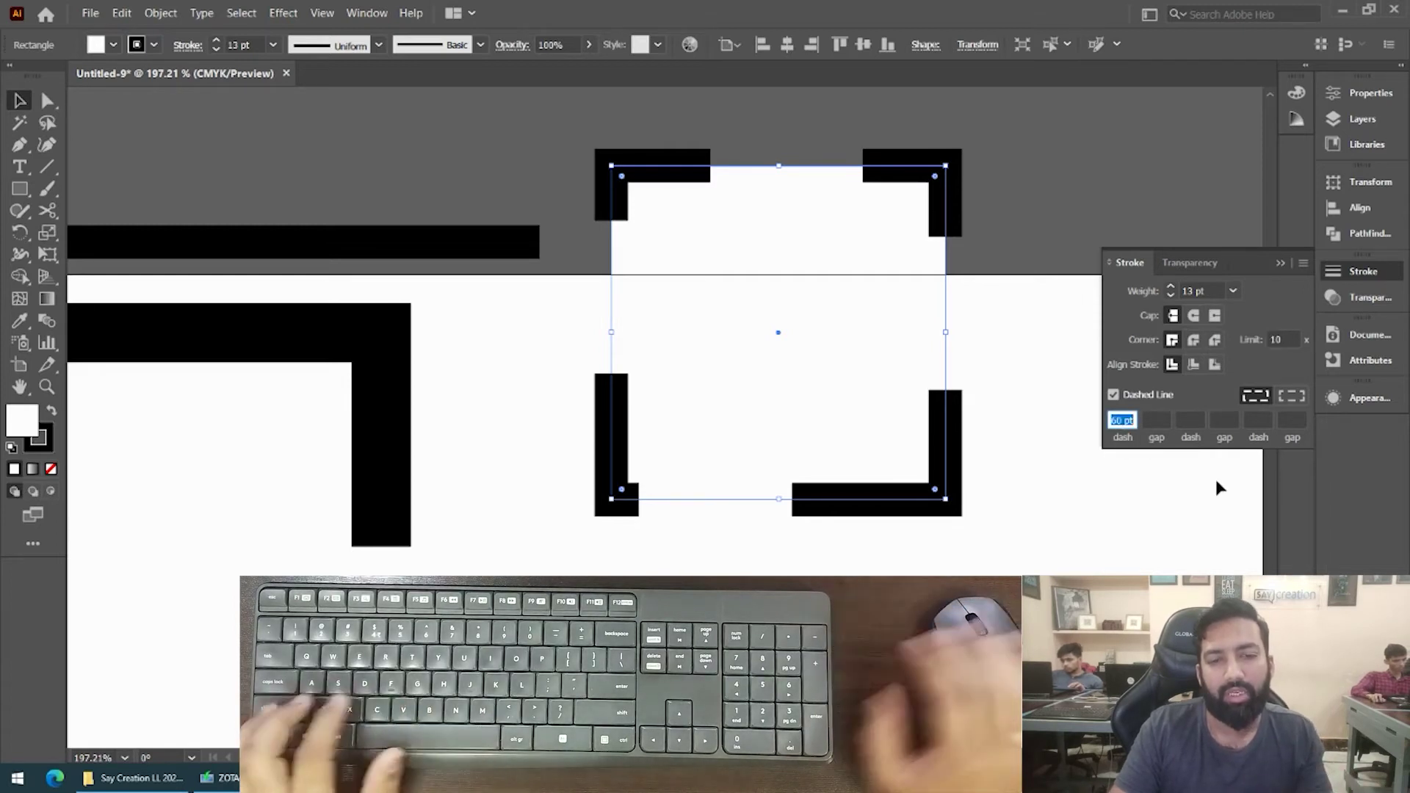
# Reduce the dash length of the square's stroke to 20 pt.
pyautogui.hotkey('shift', 'Down')
pyautogui.hotkey('shift', 'Down')
pyautogui.hotkey('shift', 'Down')
pyautogui.hotkey('shift', 'Down')
pyautogui.hotkey('shift', 'Down')
pyautogui.hotkey('shift', 'Up')
pyautogui.hotkey('shift', 'Up')
pyautogui.hotkey('shift', 'Down')
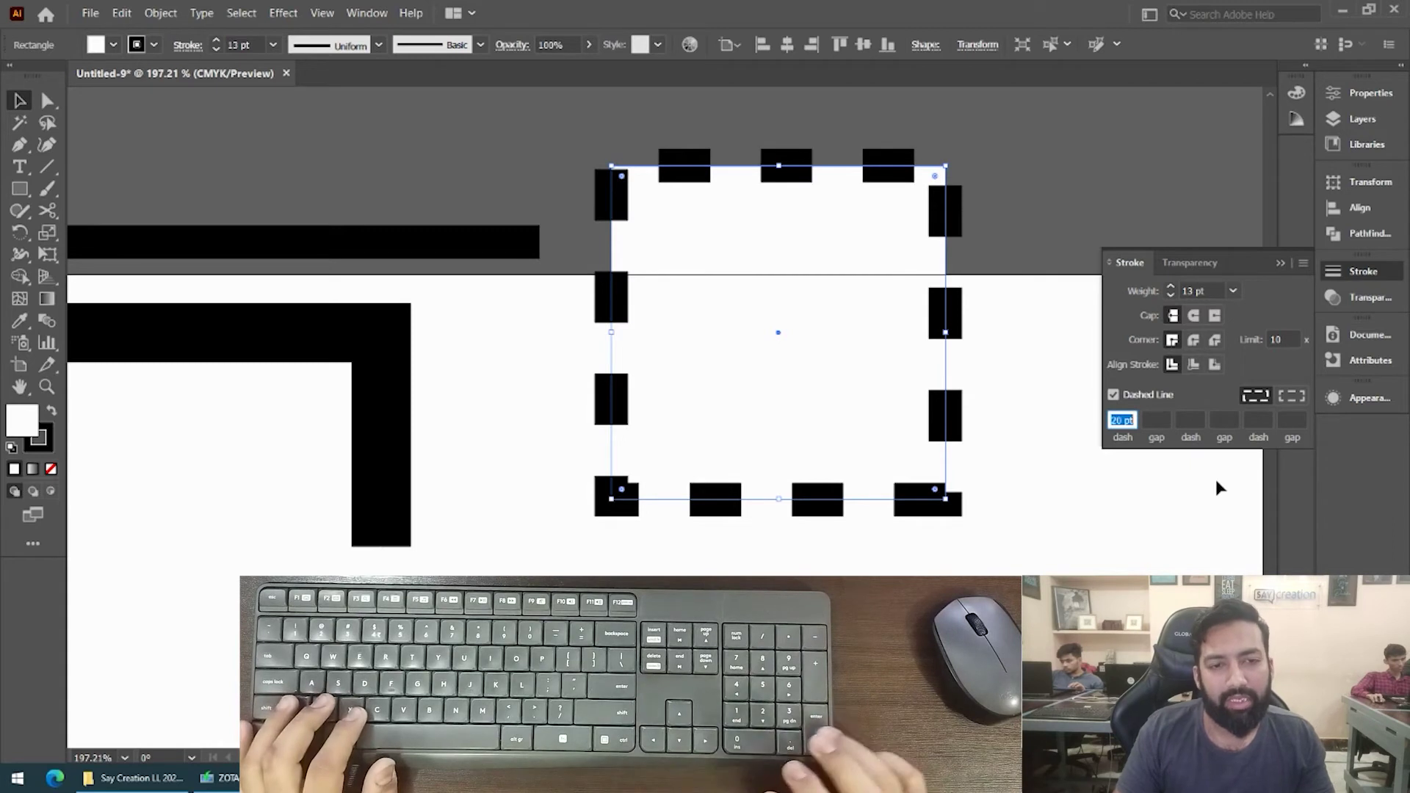
pyautogui.press('Escape')
# Draw a circle in the empty space above the artboard with the same white fill and 20 pt dashed stroke.
pyautogui.scroll(-4, 889, 450)
pyautogui.moveTo(818, 427); pyautogui.dragTo(376, 328)
pyautogui.hscroll(5, 494, 337)
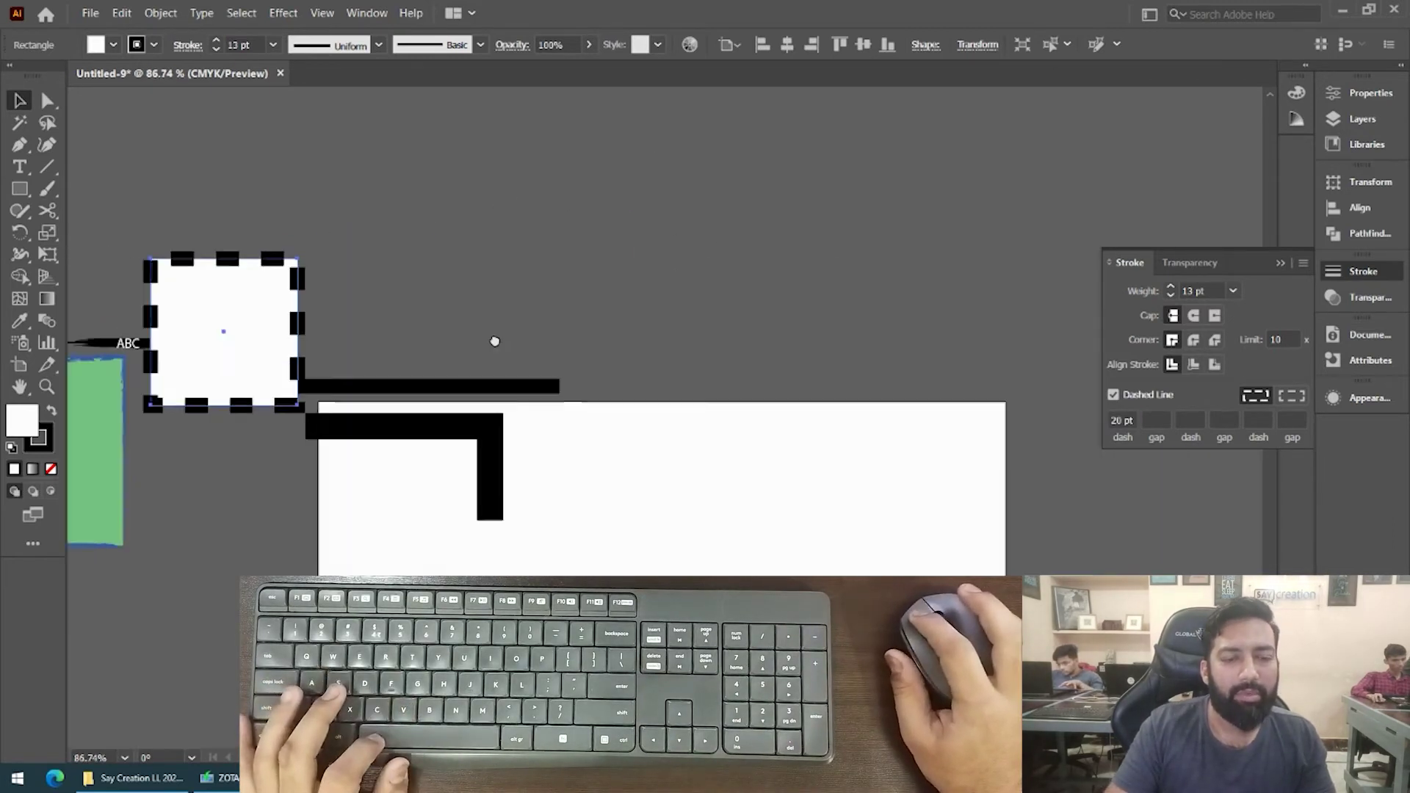
pyautogui.press('l')
pyautogui.moveTo(720, 295); pyautogui.dragTo(843, 418)
pyautogui.press('v')
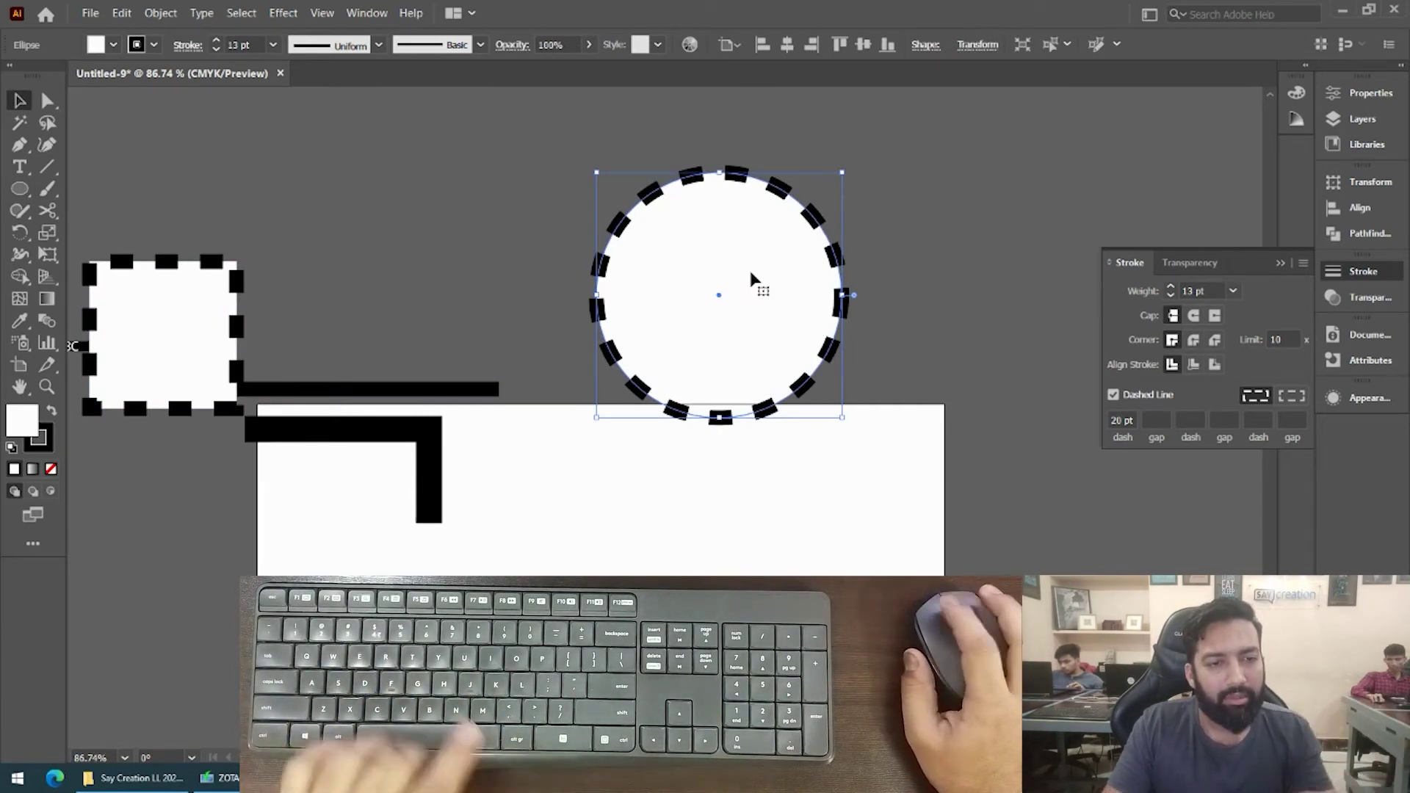
# Remove the circle's fill and set its stroke weight to 21 pt.
pyautogui.scroll(1, 707, 221)
pyautogui.scroll(1, 746, 264)
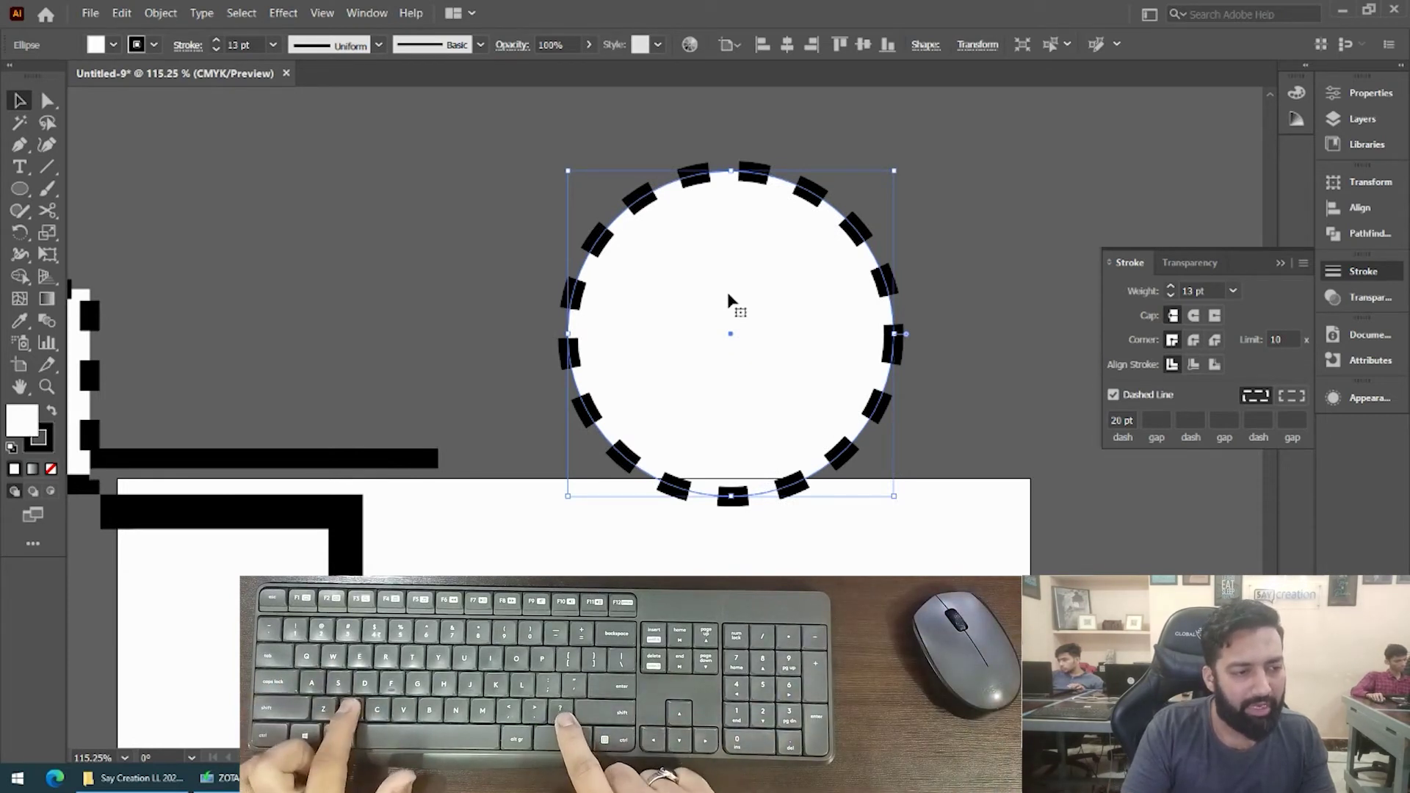
pyautogui.press('/')
pyautogui.scroll(1, 786, 283)
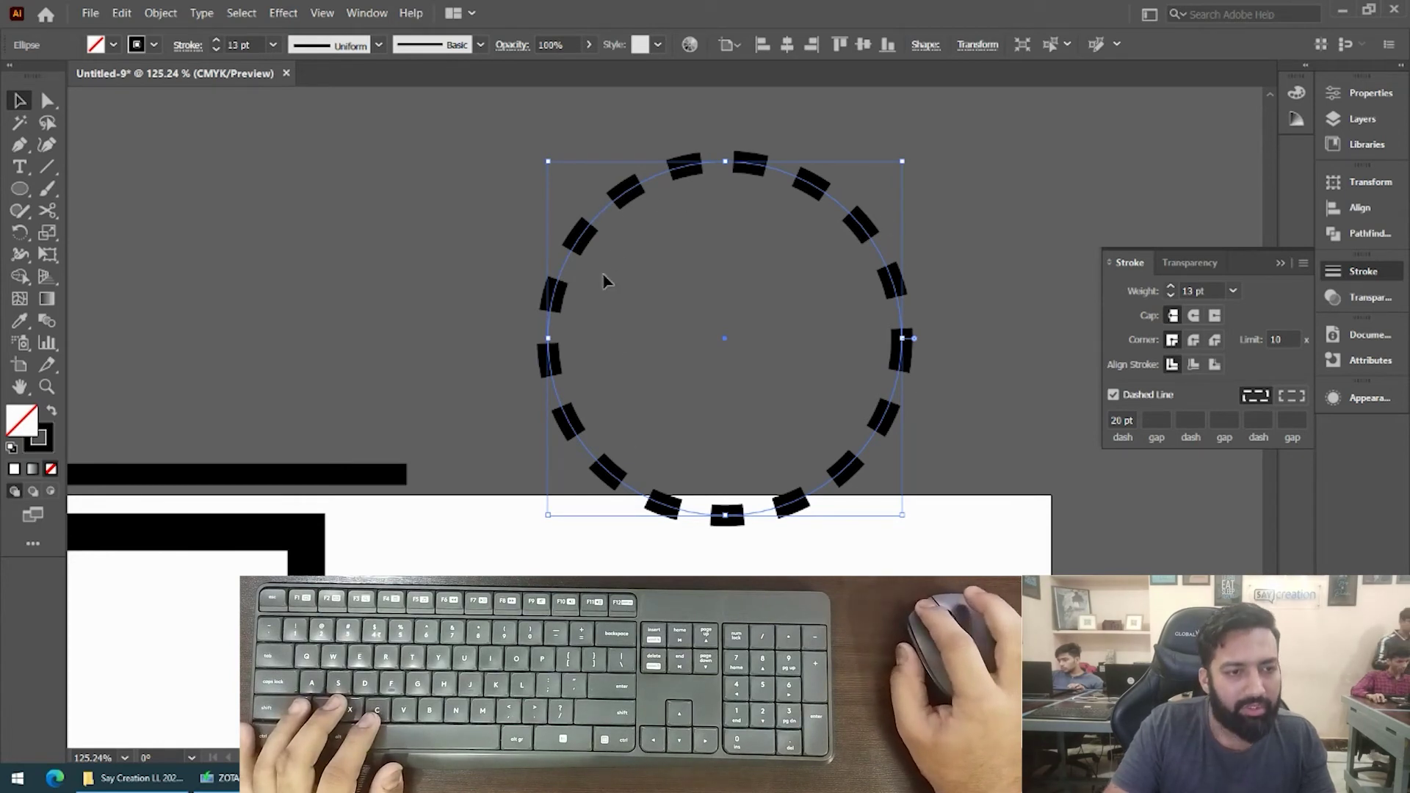
pyautogui.scroll(9, 1173, 302)
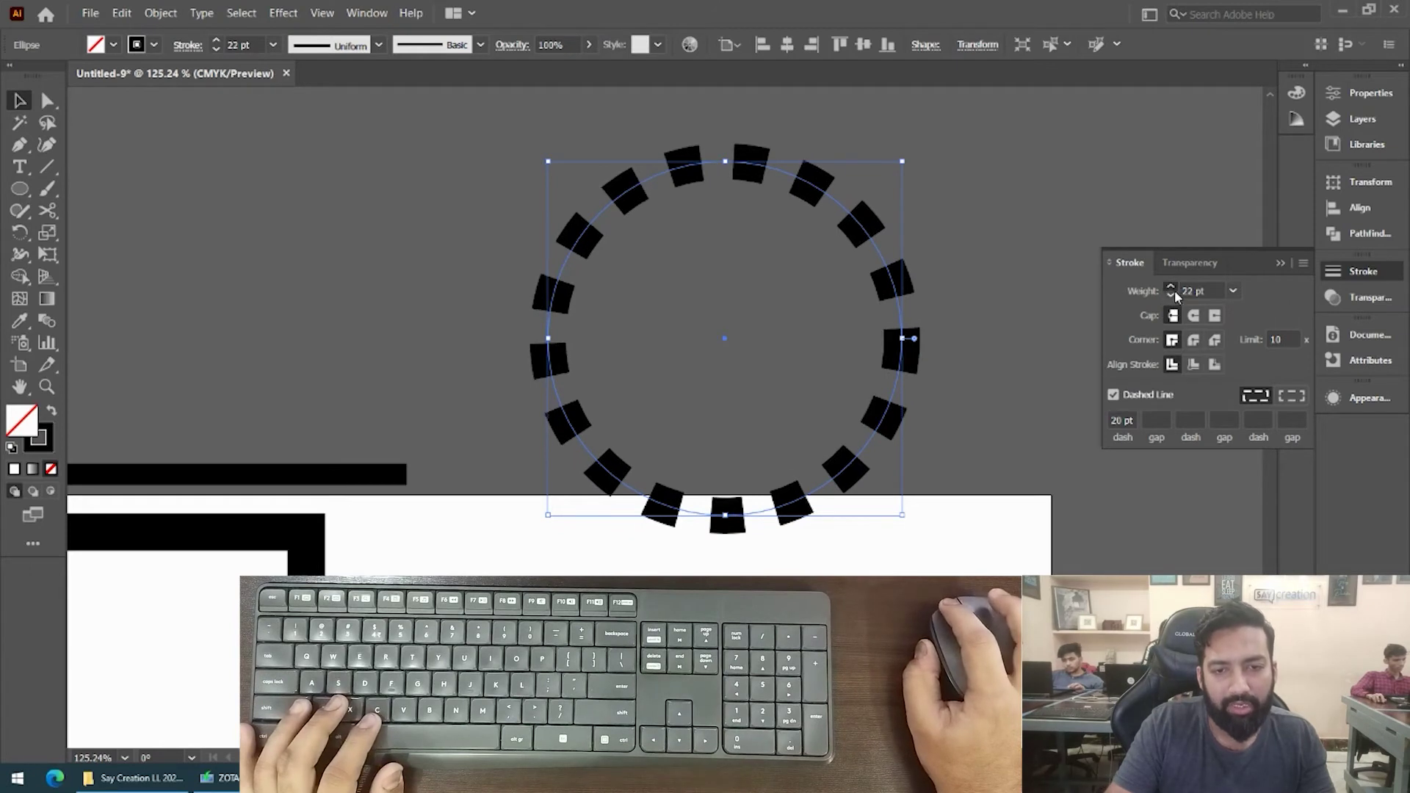
pyautogui.scroll(-1, 1172, 292)
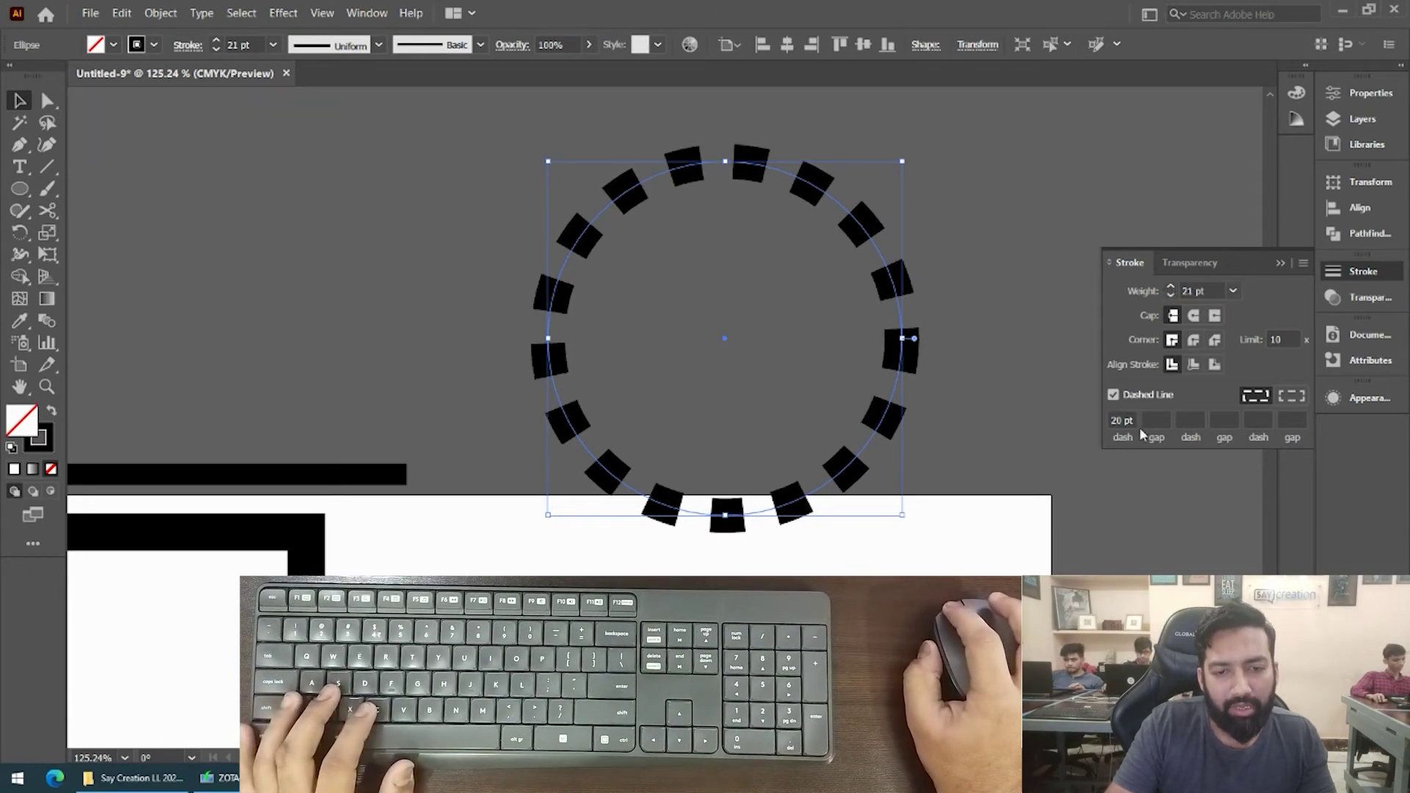
# Set the circle's dash length to 0 pt and its gap to 20 pt.
pyautogui.write('0')
pyautogui.press('Tab')
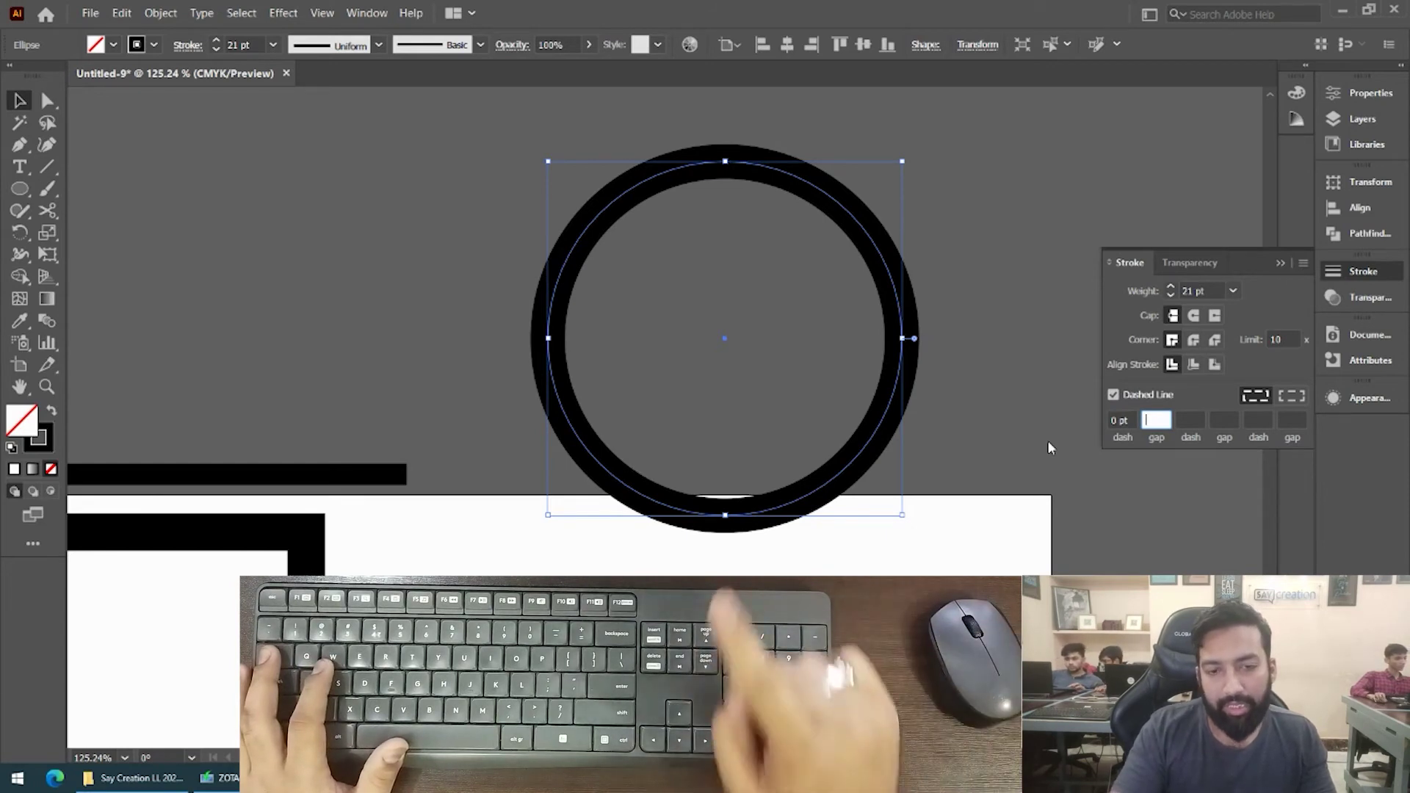
pyautogui.write('20')
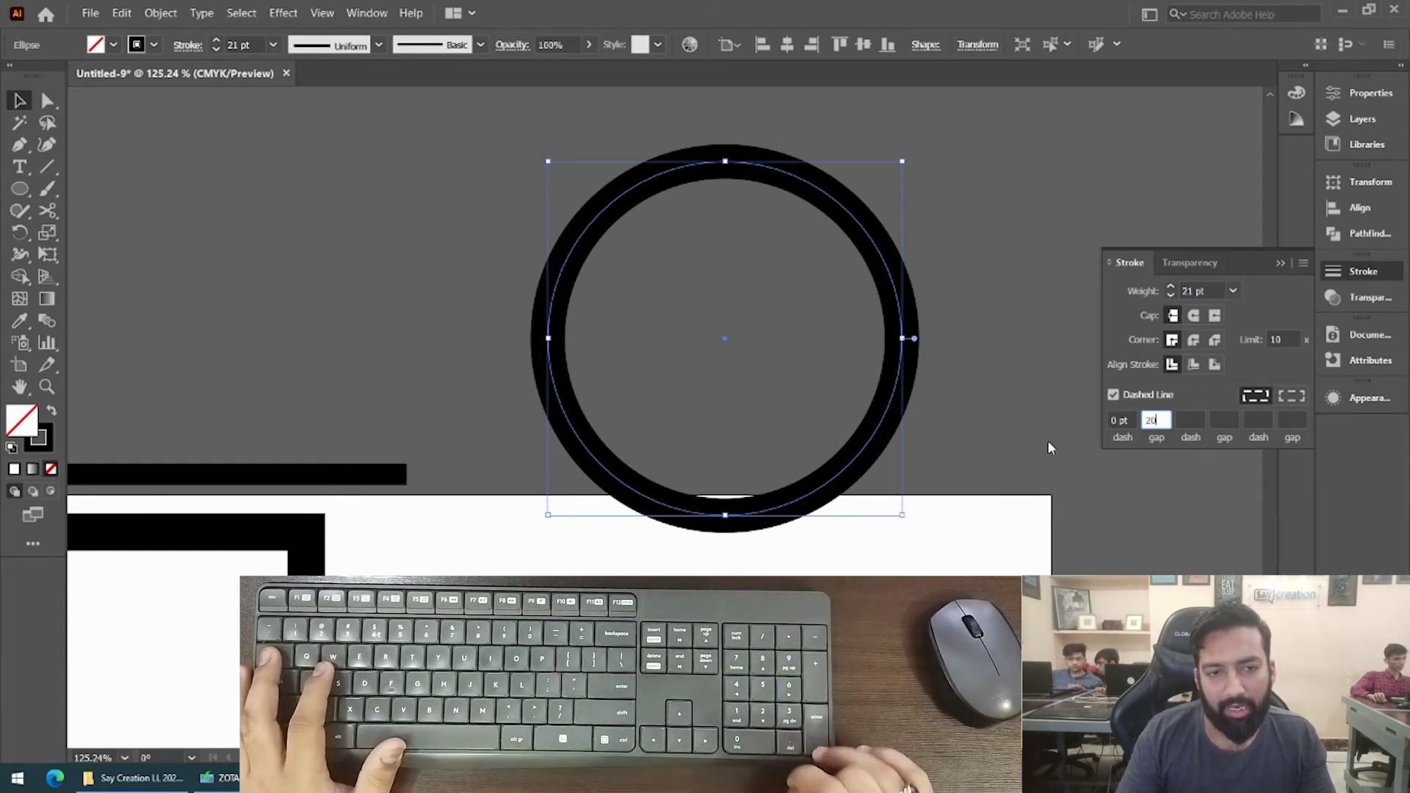
pyautogui.press('Return')
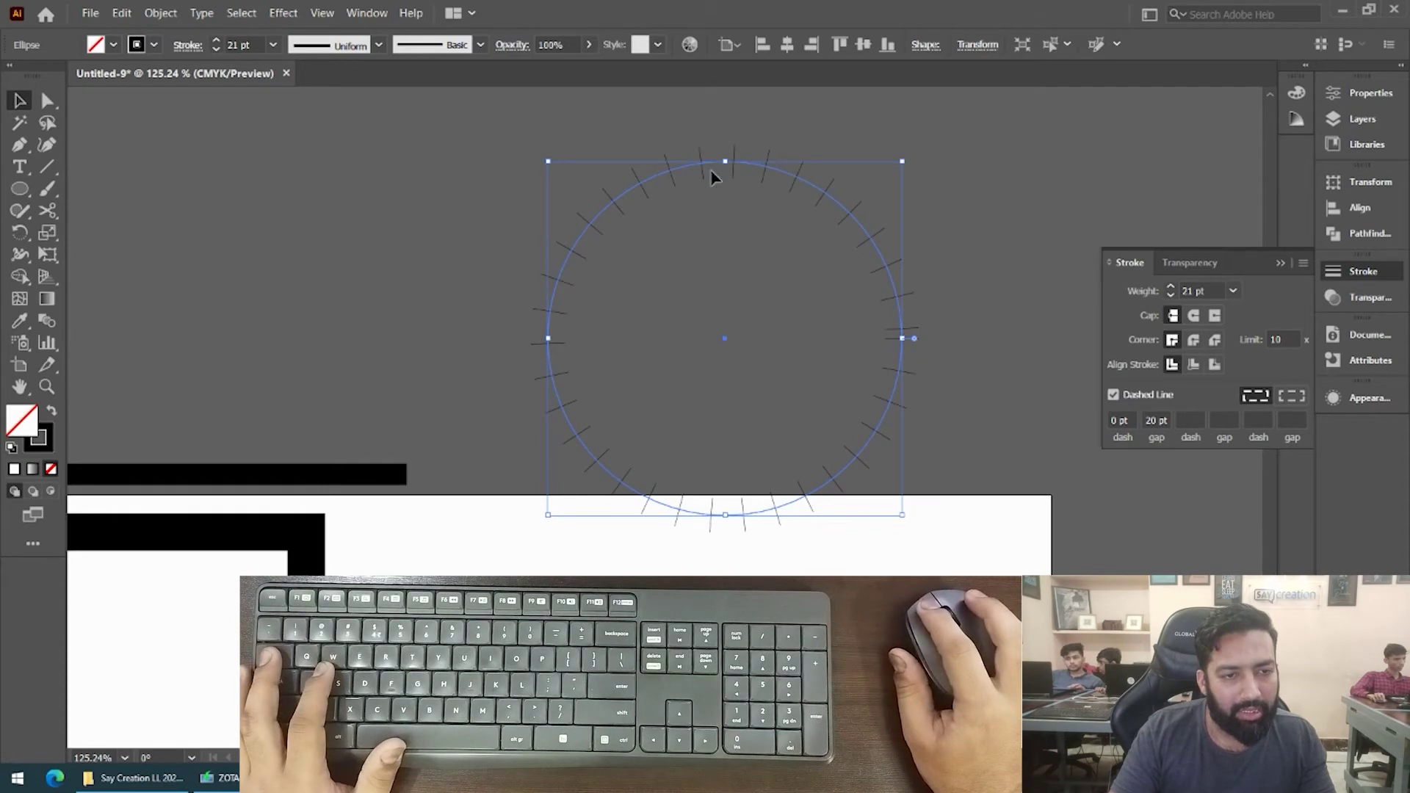
pyautogui.scroll(3, 777, 208)
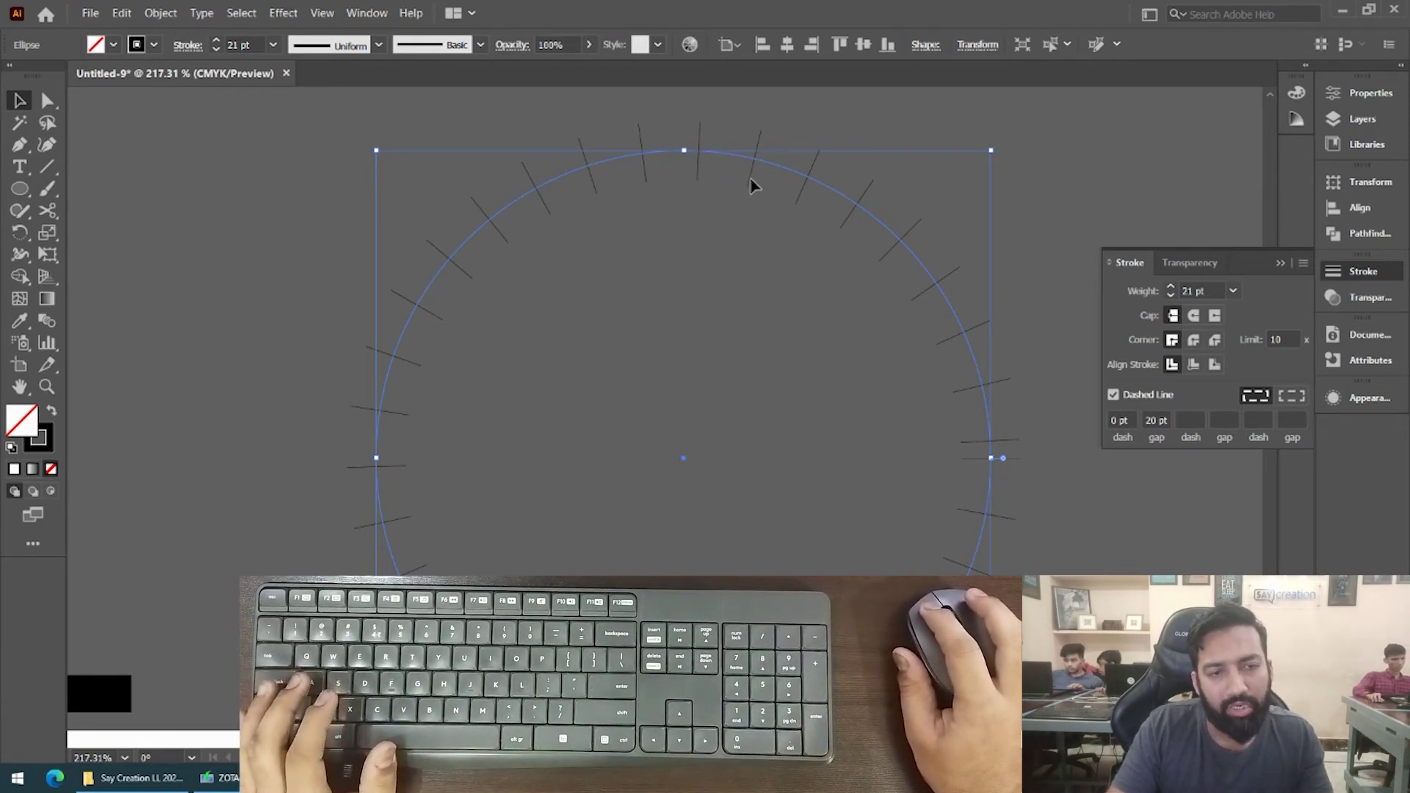
# Widen the circle's gap to 60 pt and apply a round cap to turn the dashes into dots.
pyautogui.click(1153, 421)
pyautogui.scroll(4, 1153, 421)
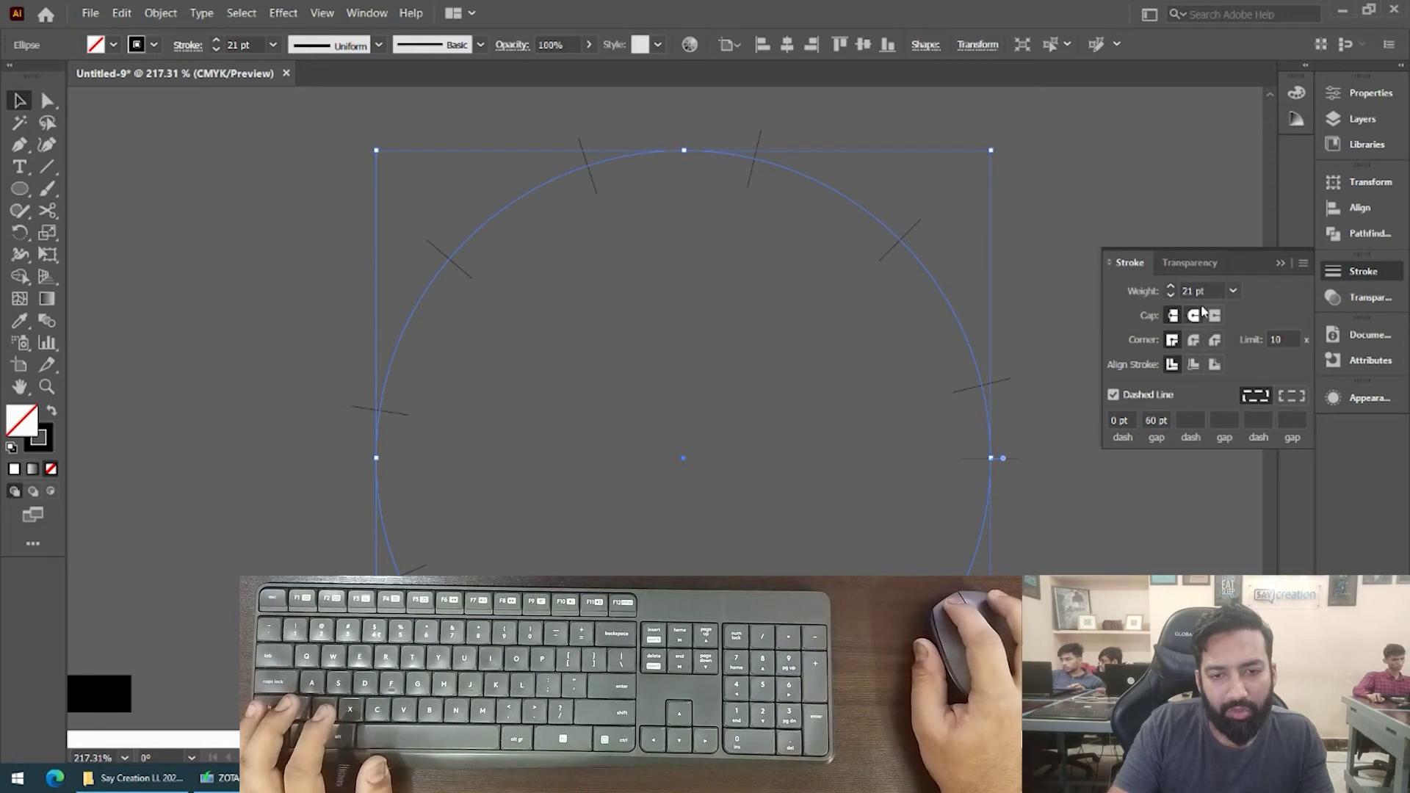
pyautogui.click(1196, 316)
pyautogui.scroll(-2, 915, 342)
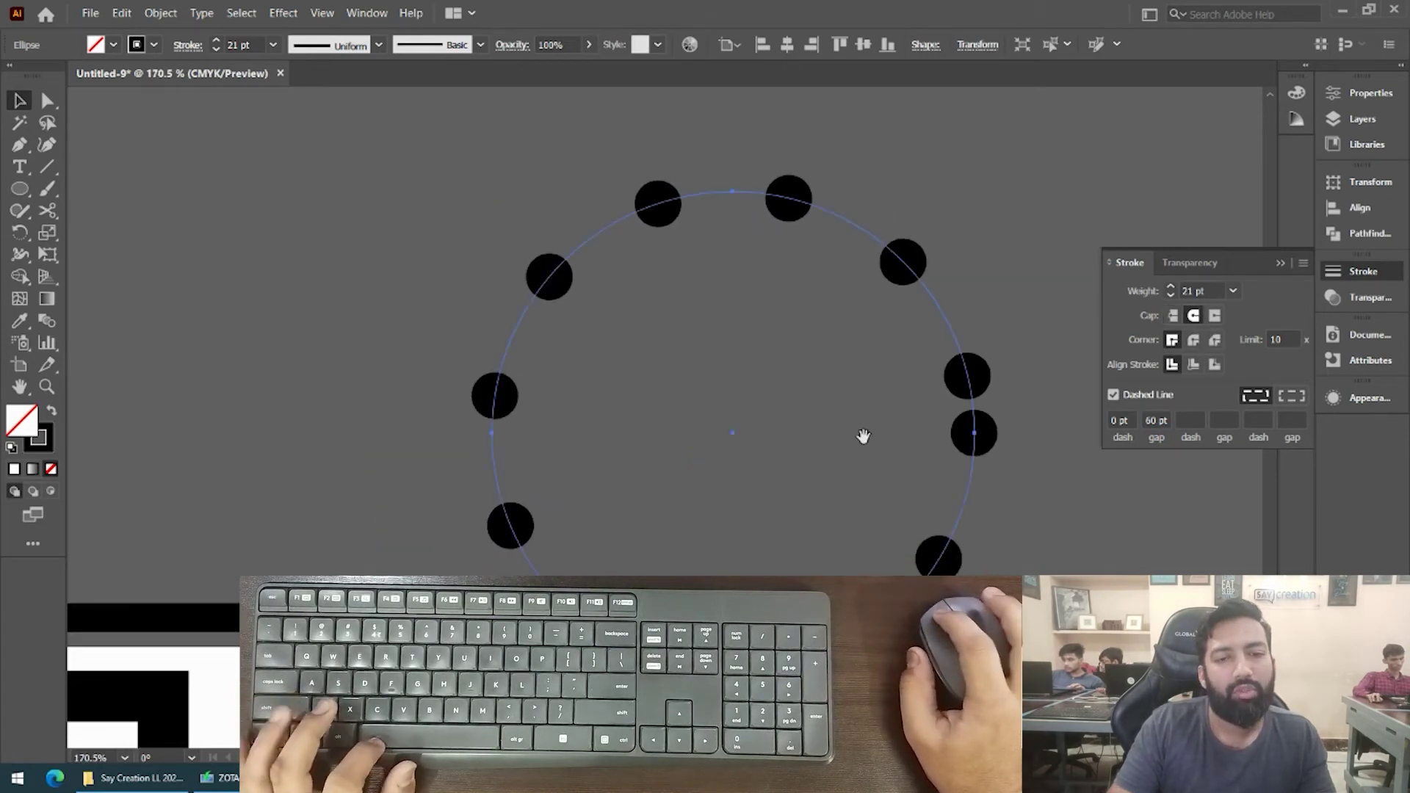
# Compare aligning the circle's dashes to the path ends with preserving exact dash and gap lengths, finishing on exact lengths.
pyautogui.click(1285, 402)
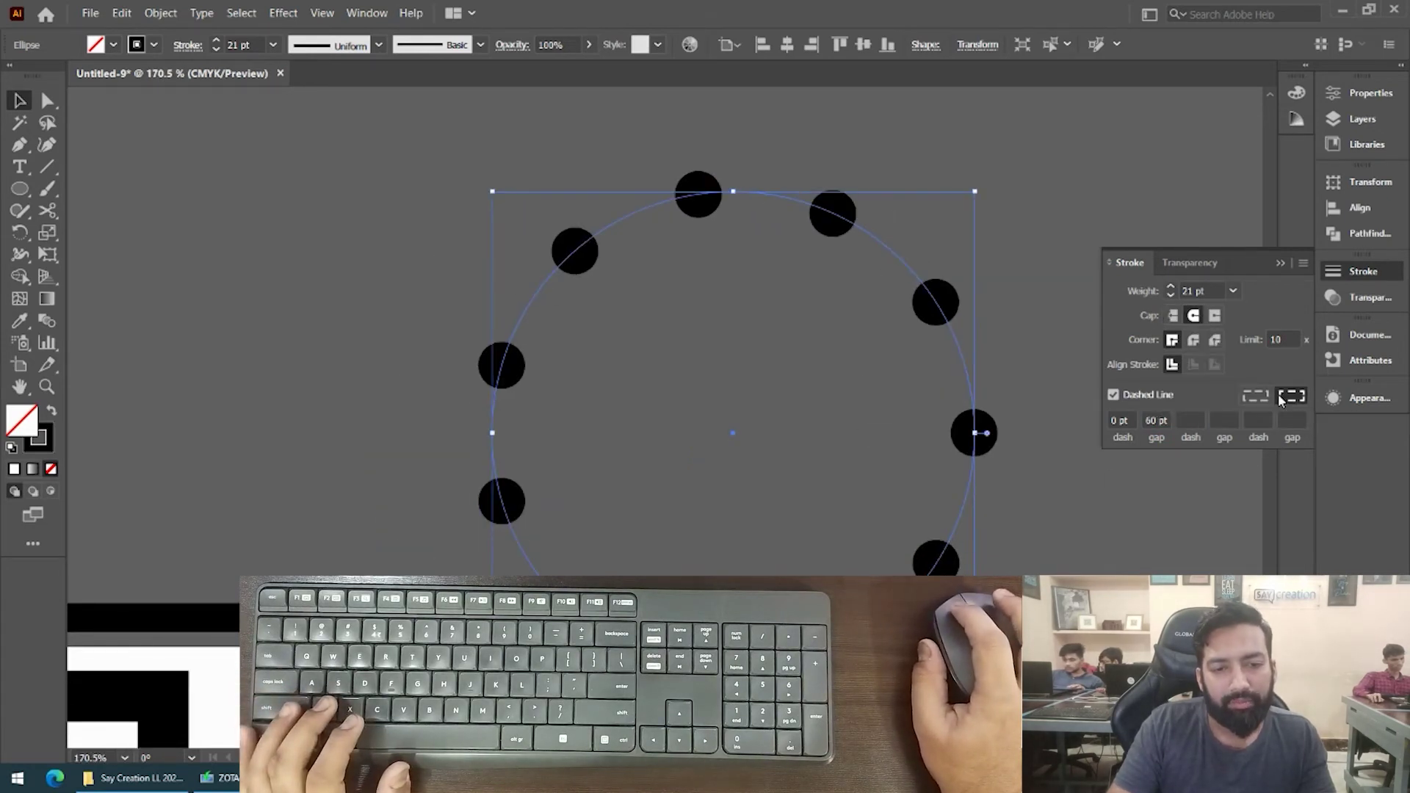
pyautogui.click(1049, 535)
pyautogui.scroll(-2, 964, 540)
pyautogui.click(962, 541)
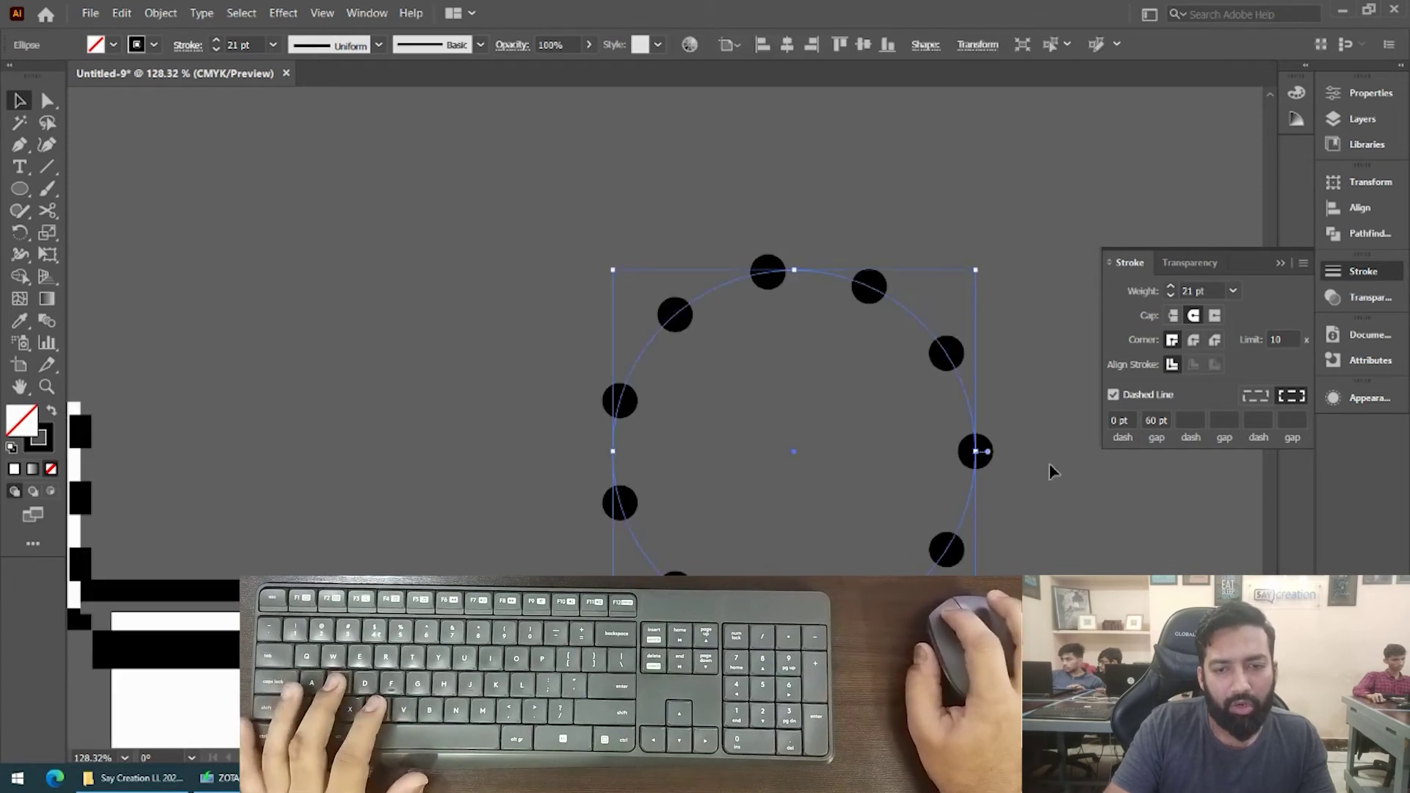
pyautogui.click(1254, 398)
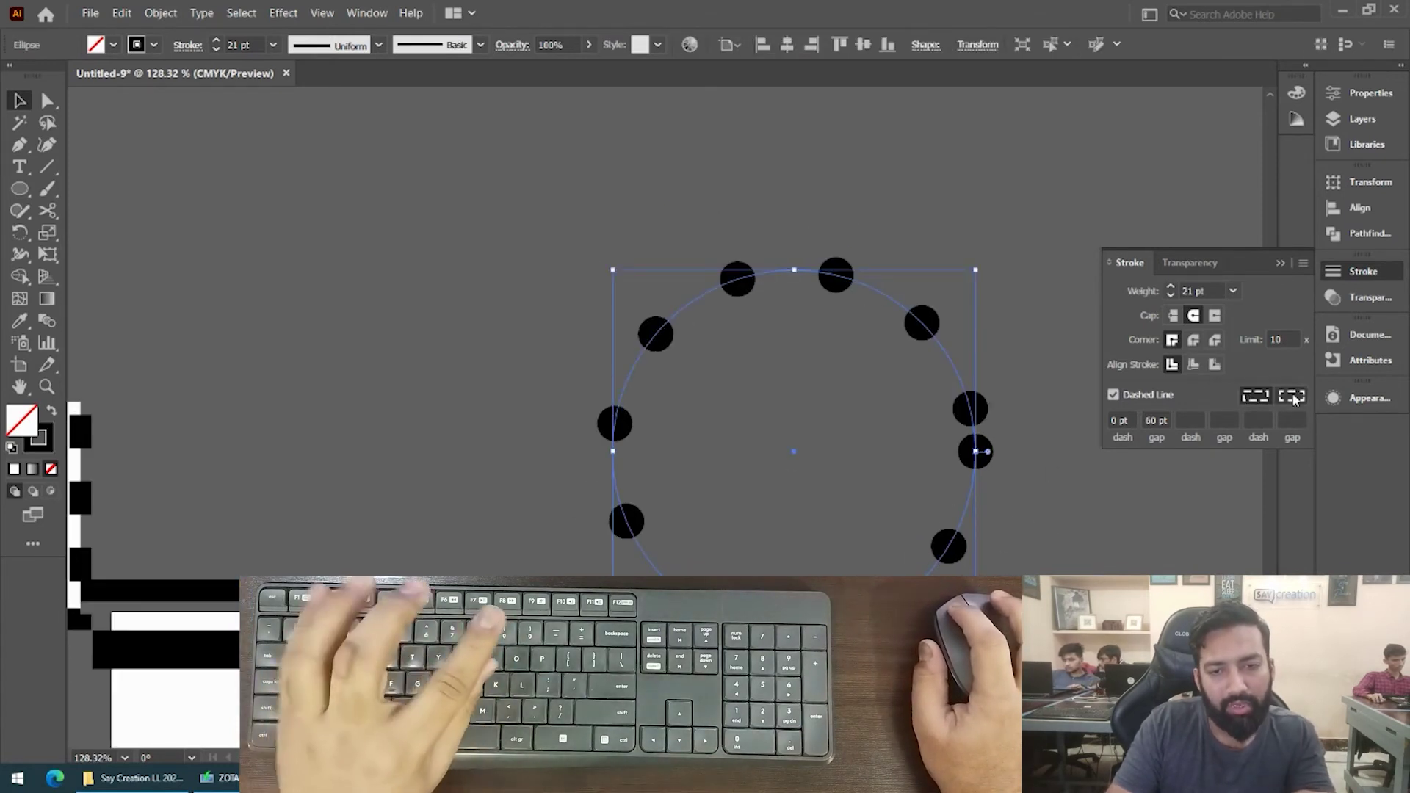
pyautogui.click(1255, 400)
pyautogui.click(1257, 399)
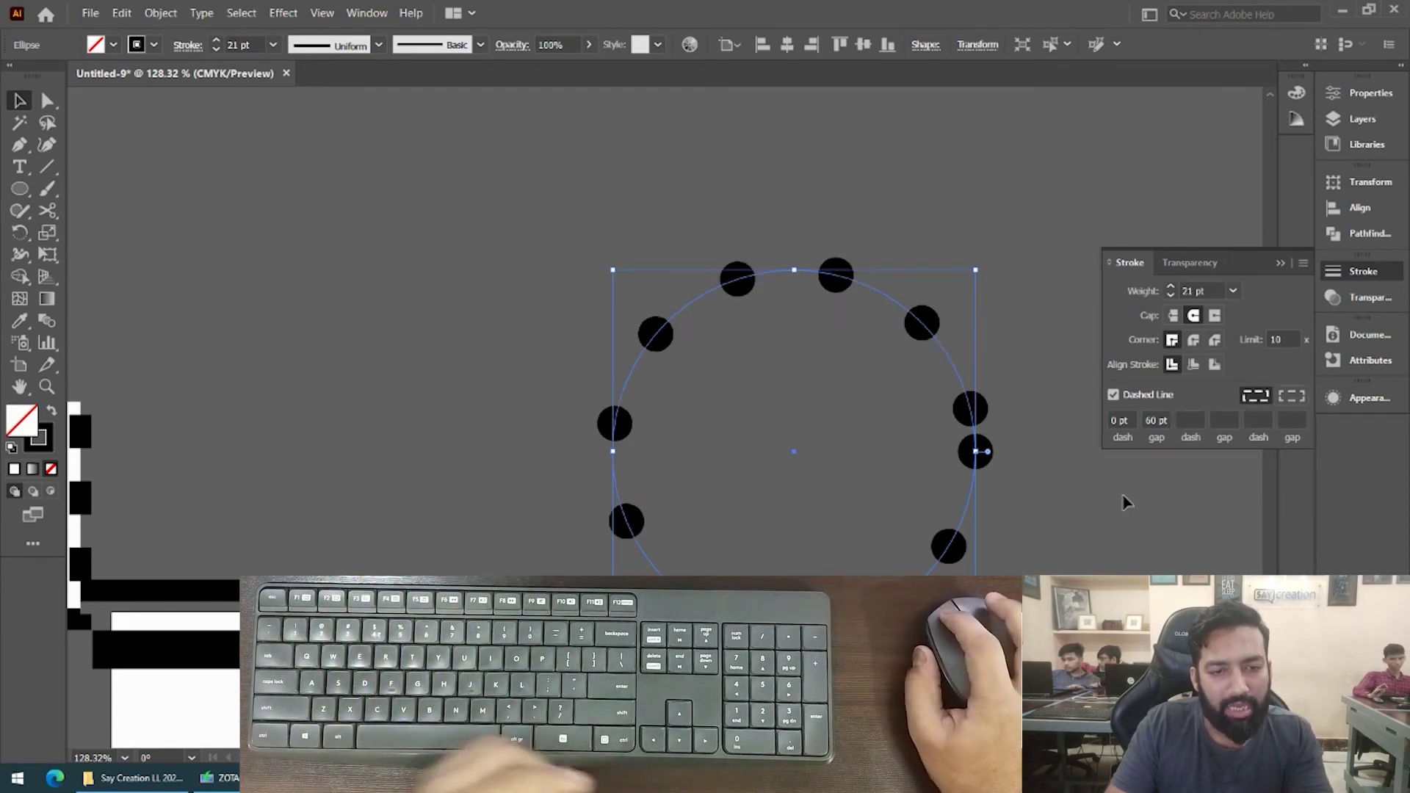
# Align the circle's dots to the path ends, adjusting their spacing to fit.
pyautogui.hotkey('ctrl', 'shift', 'a')
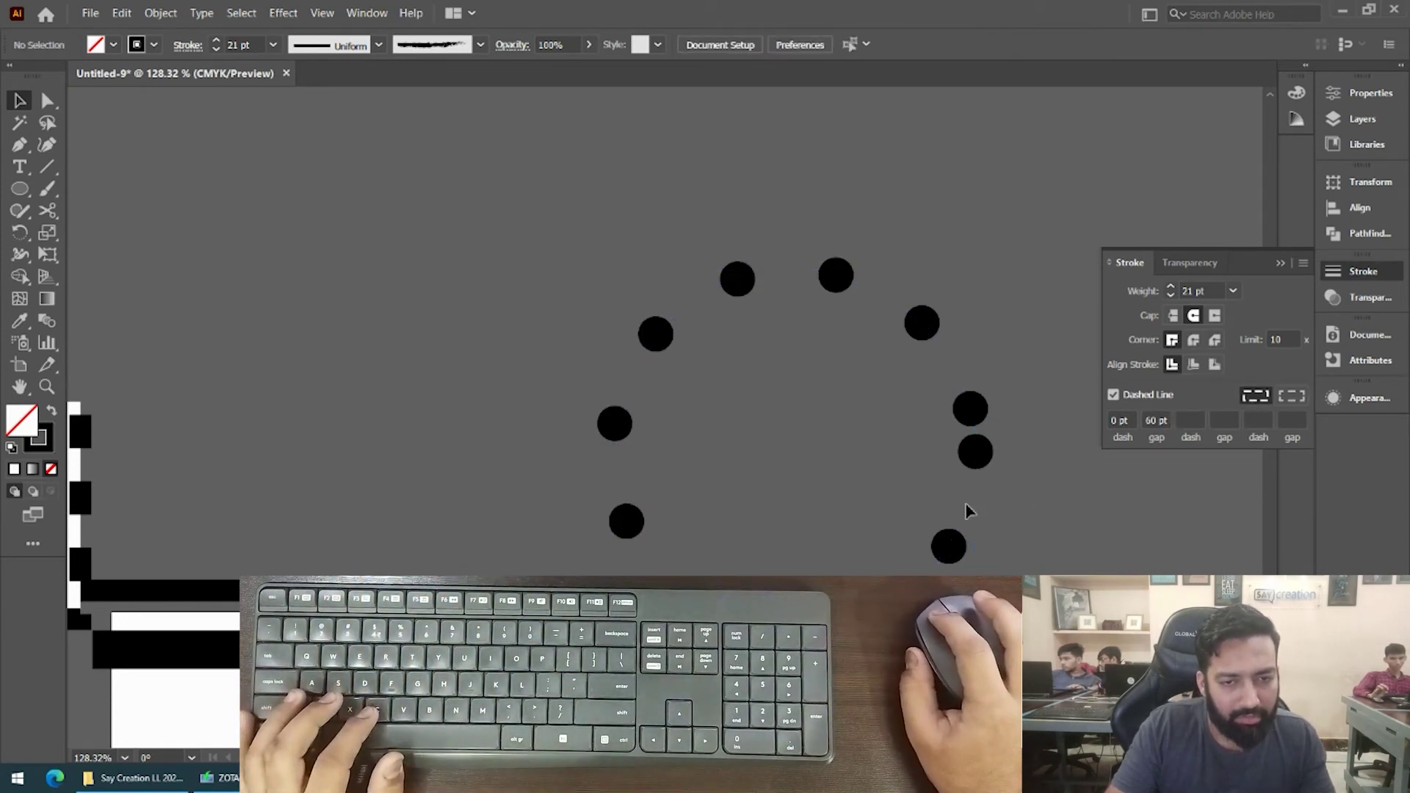
pyautogui.hotkey('ctrl', 'z')
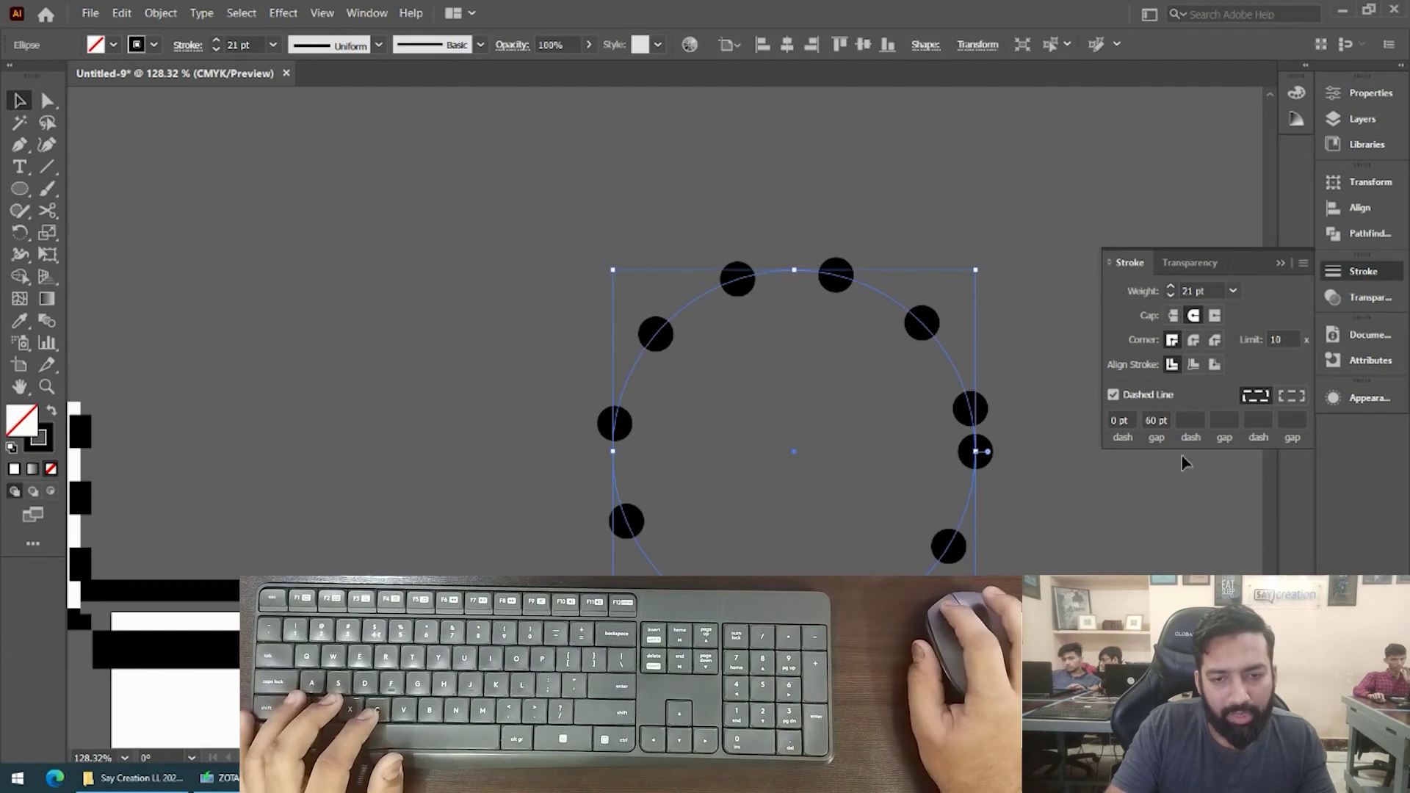
pyautogui.click(1298, 398)
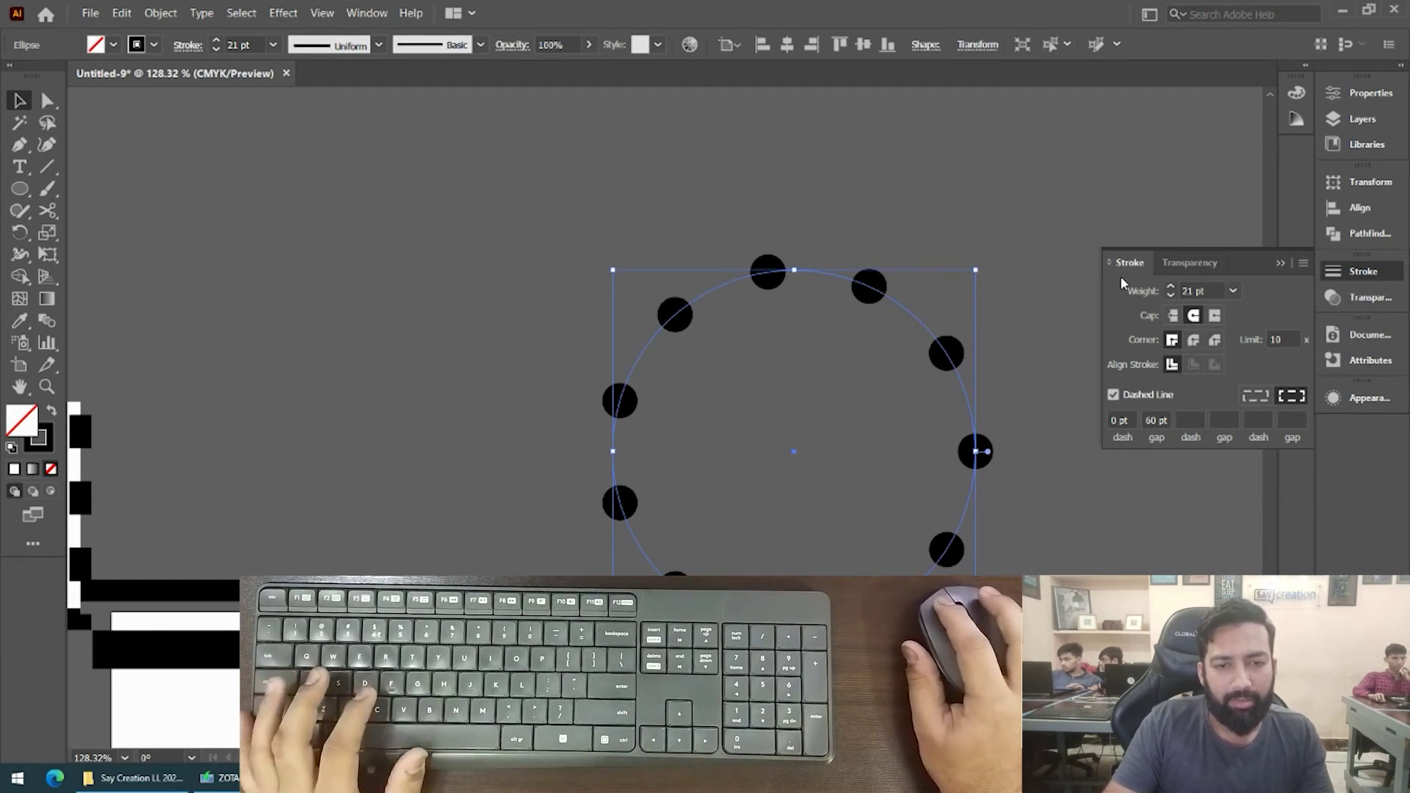
# Try a 40 pt stroke weight on the dotted circle, returning it to 21 pt.
pyautogui.click(1205, 291)
pyautogui.press('Up')
pyautogui.press('Up')
pyautogui.press('Up')
pyautogui.press('Up')
pyautogui.press('Up')
pyautogui.press('Up')
pyautogui.press('Up')
pyautogui.press('Up')
pyautogui.press('Up')
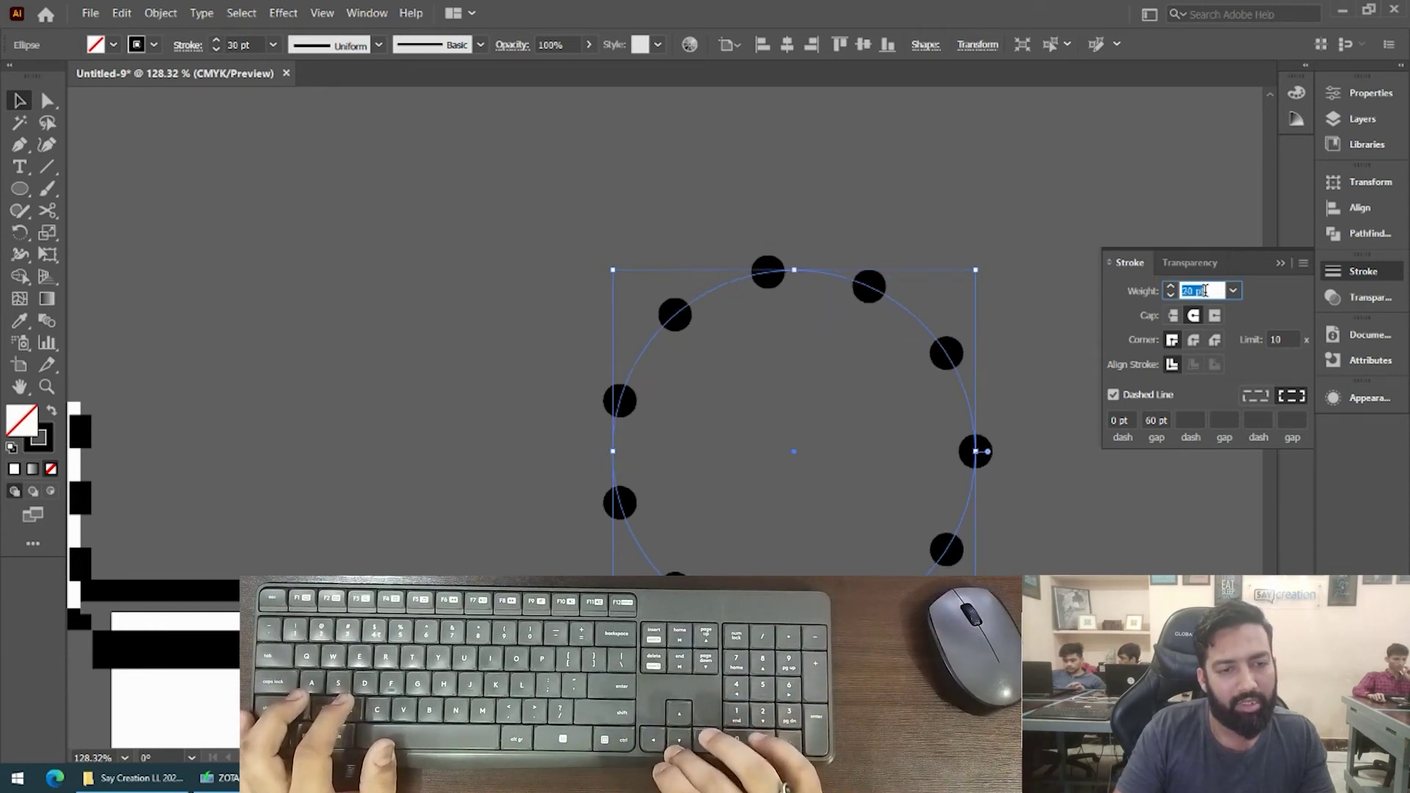
pyautogui.write('40')
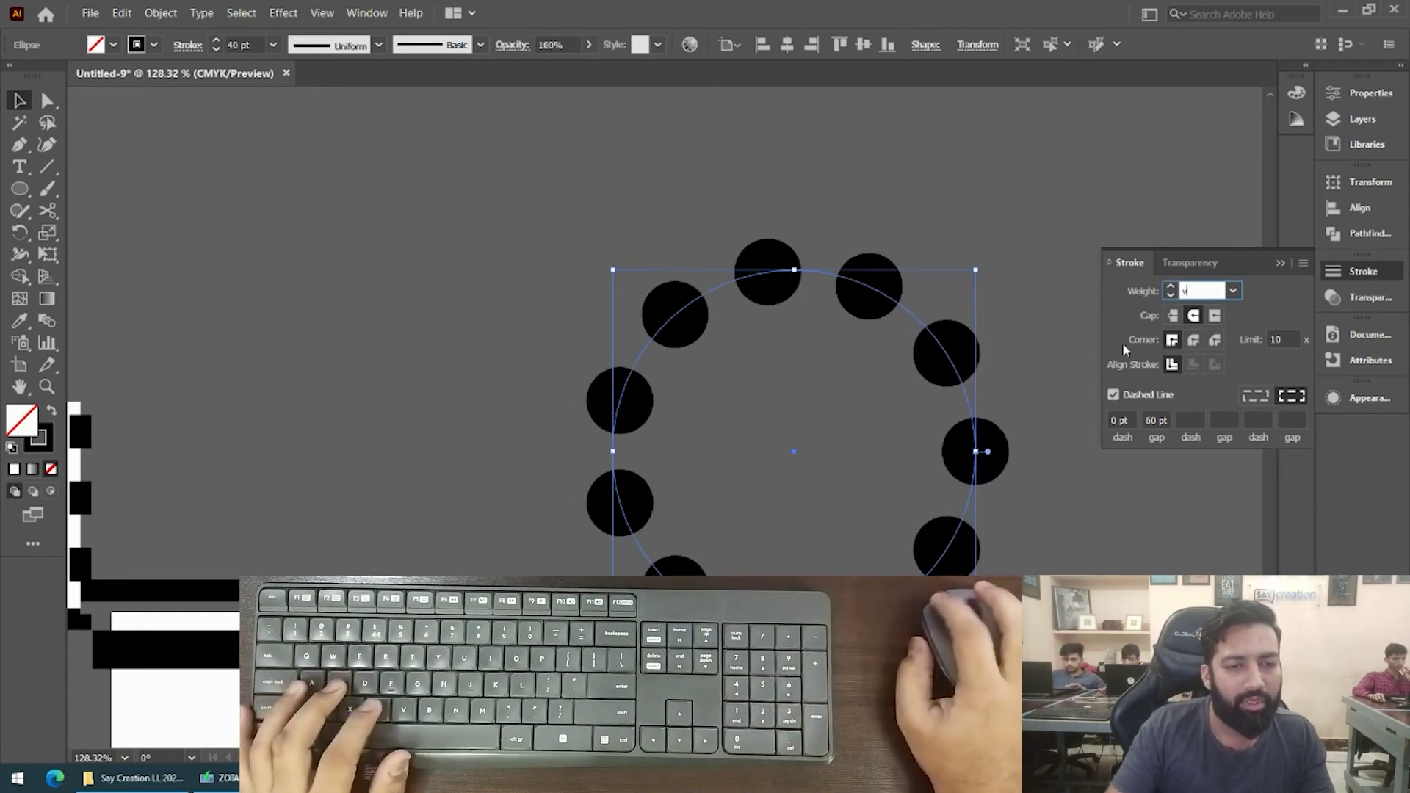
pyautogui.write('21')
pyautogui.press('Return')
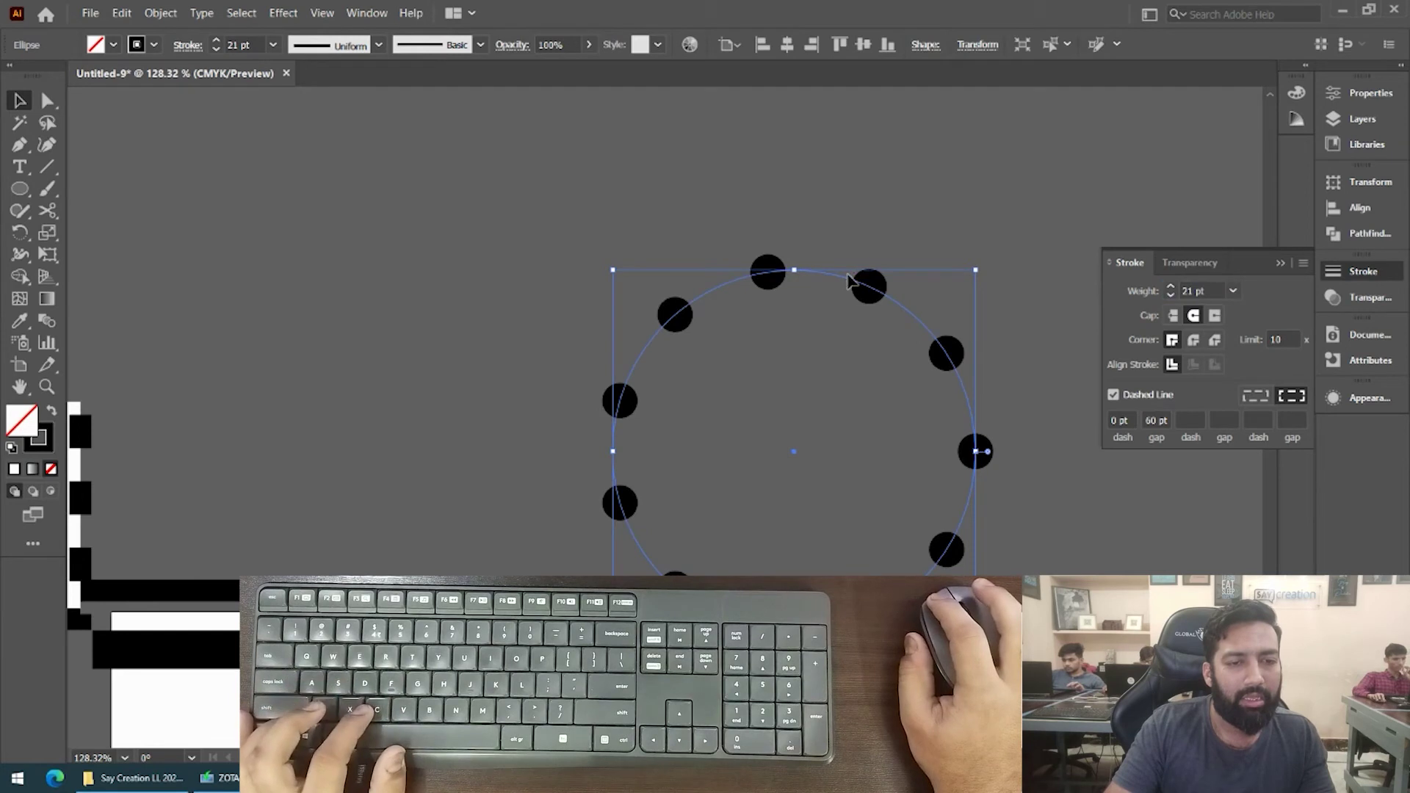
# Move the dotted circle aside and draw a square in the free space to its right.
pyautogui.moveTo(845, 285); pyautogui.dragTo(299, 285)
pyautogui.click(116, 276)
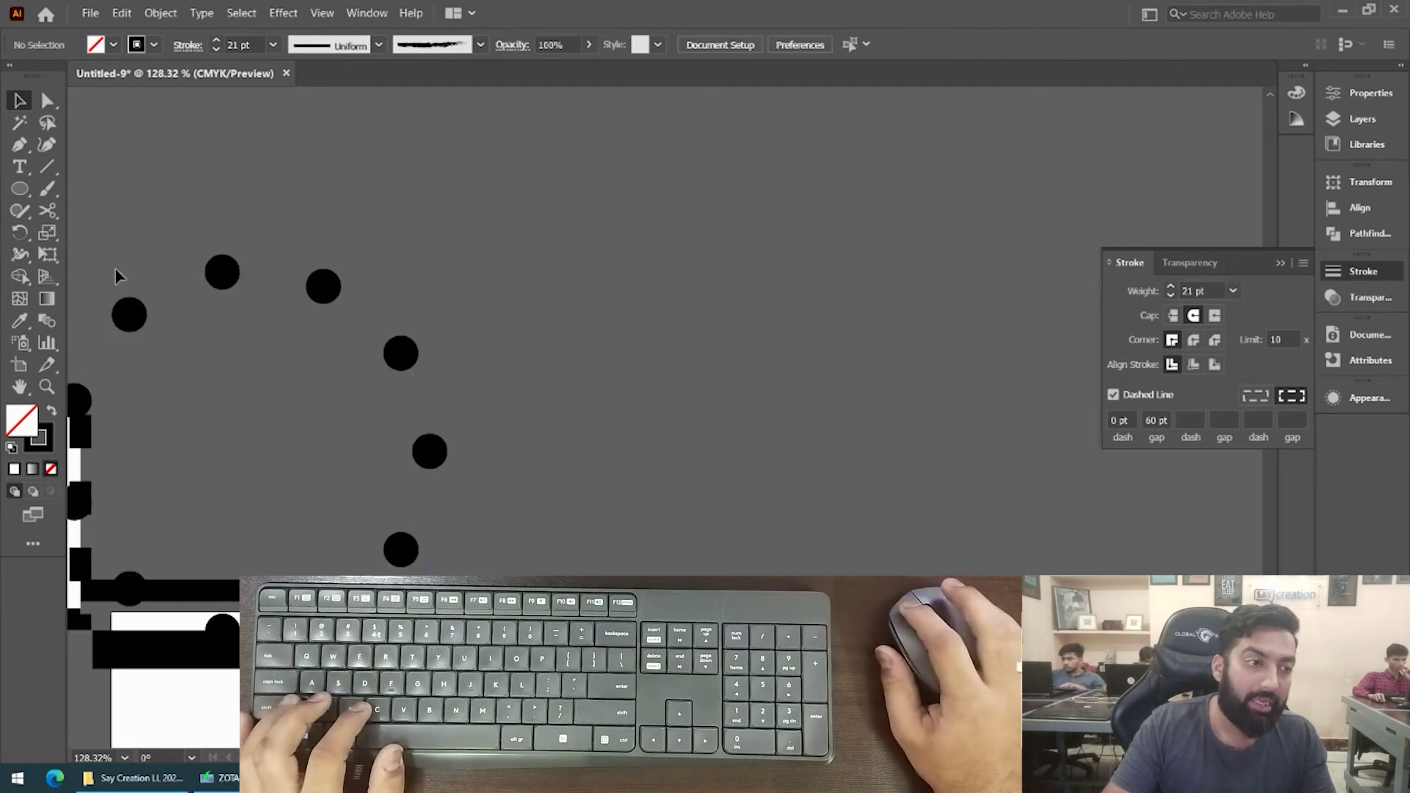
pyautogui.click(20, 189)
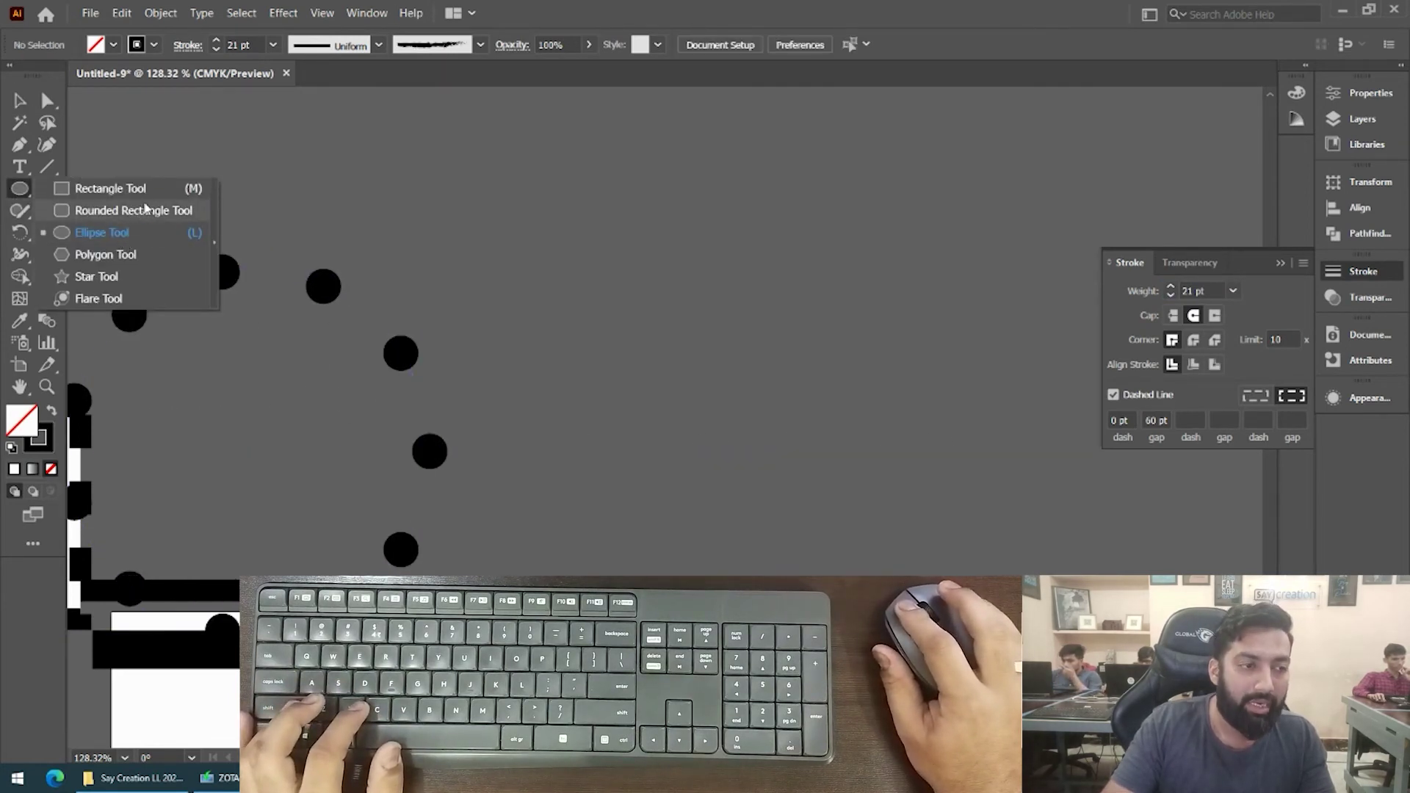
pyautogui.click(110, 188)
pyautogui.moveTo(796, 206); pyautogui.dragTo(1057, 465)
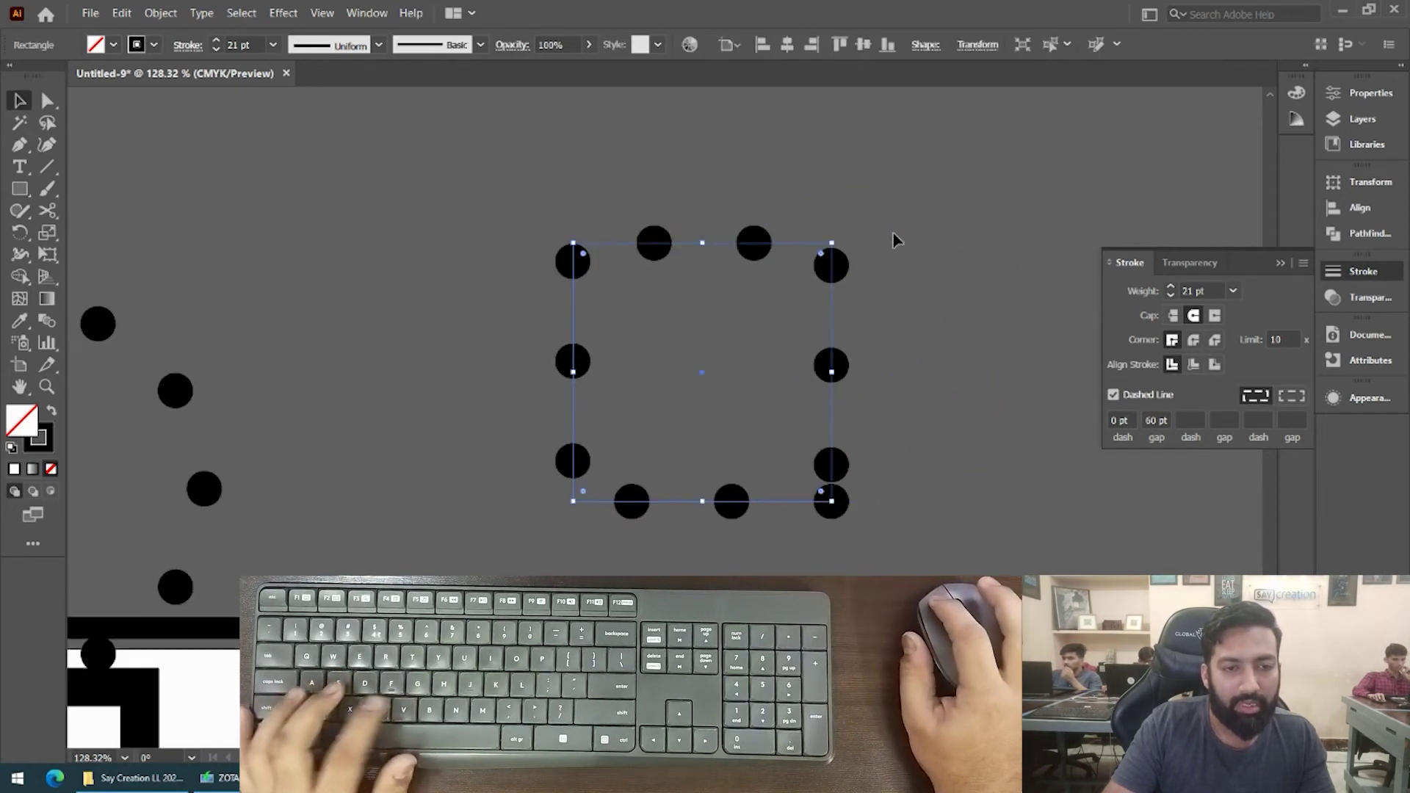
# Rotate the dotted square 45 degrees and round its two side corners to a radius of about 75 pt.
pyautogui.moveTo(851, 245); pyautogui.dragTo(945, 316)
pyautogui.press('a')
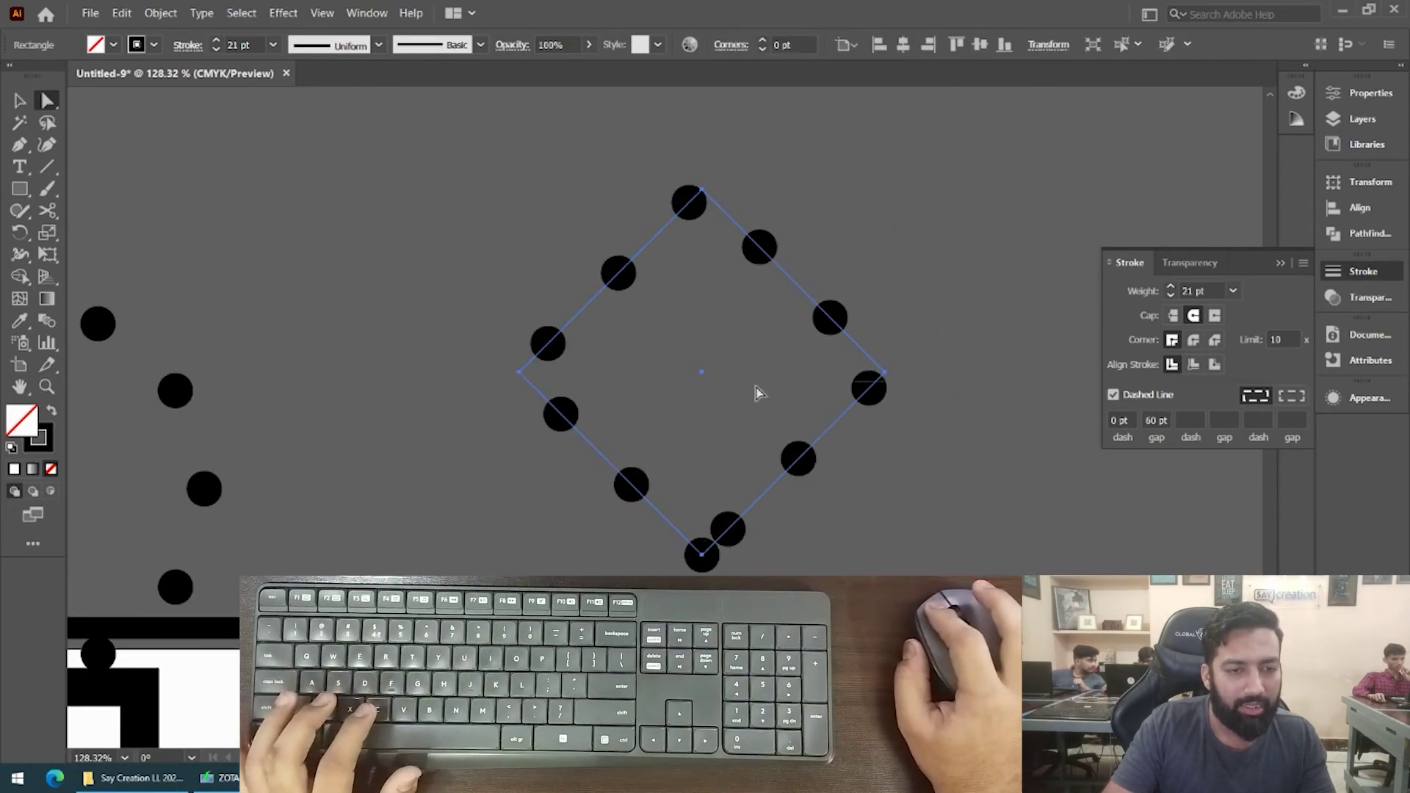
pyautogui.moveTo(409, 423); pyautogui.dragTo(695, 381)
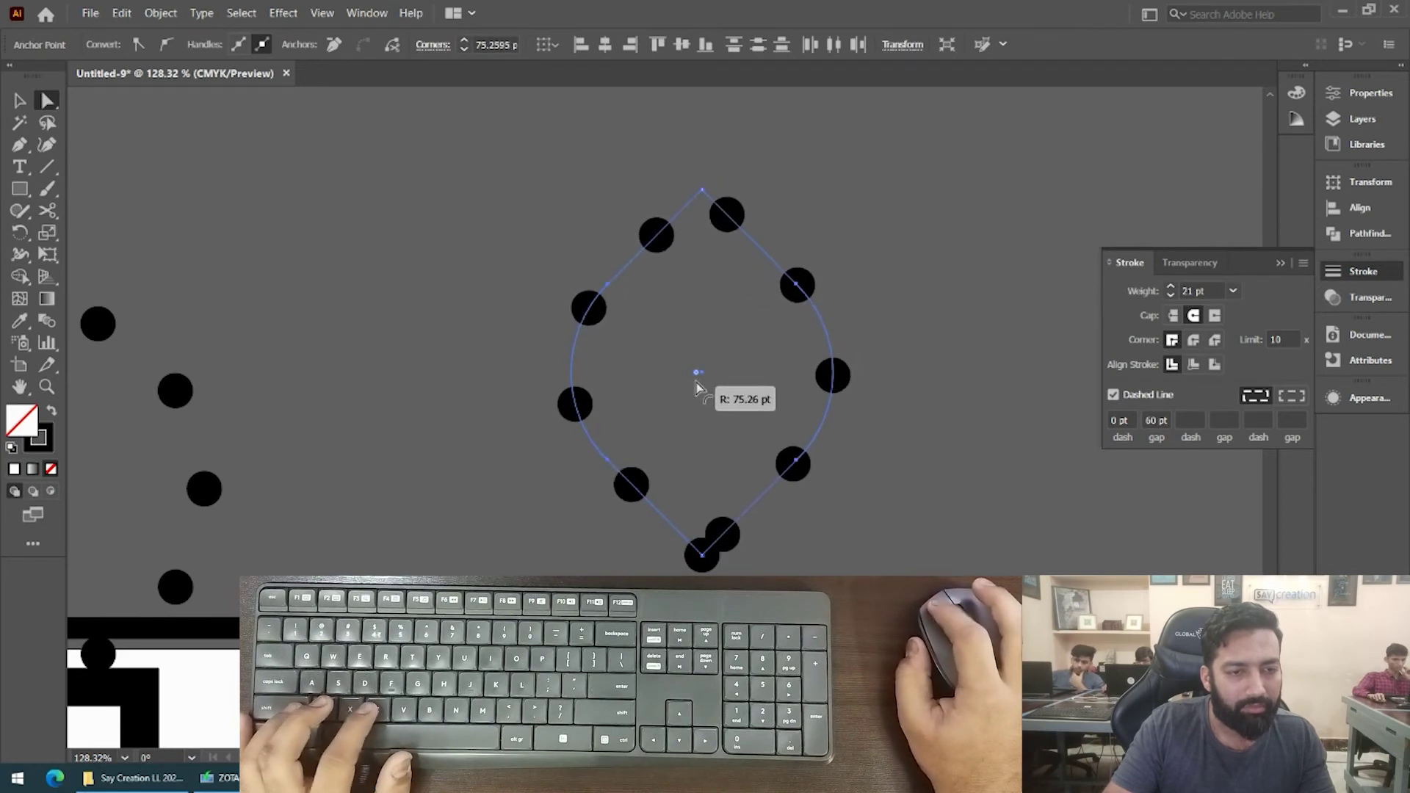
pyautogui.press('v')
# Align the leaf shape's dots to its corners and path ends and reduce the gap to 30 pt.
pyautogui.click(1155, 419)
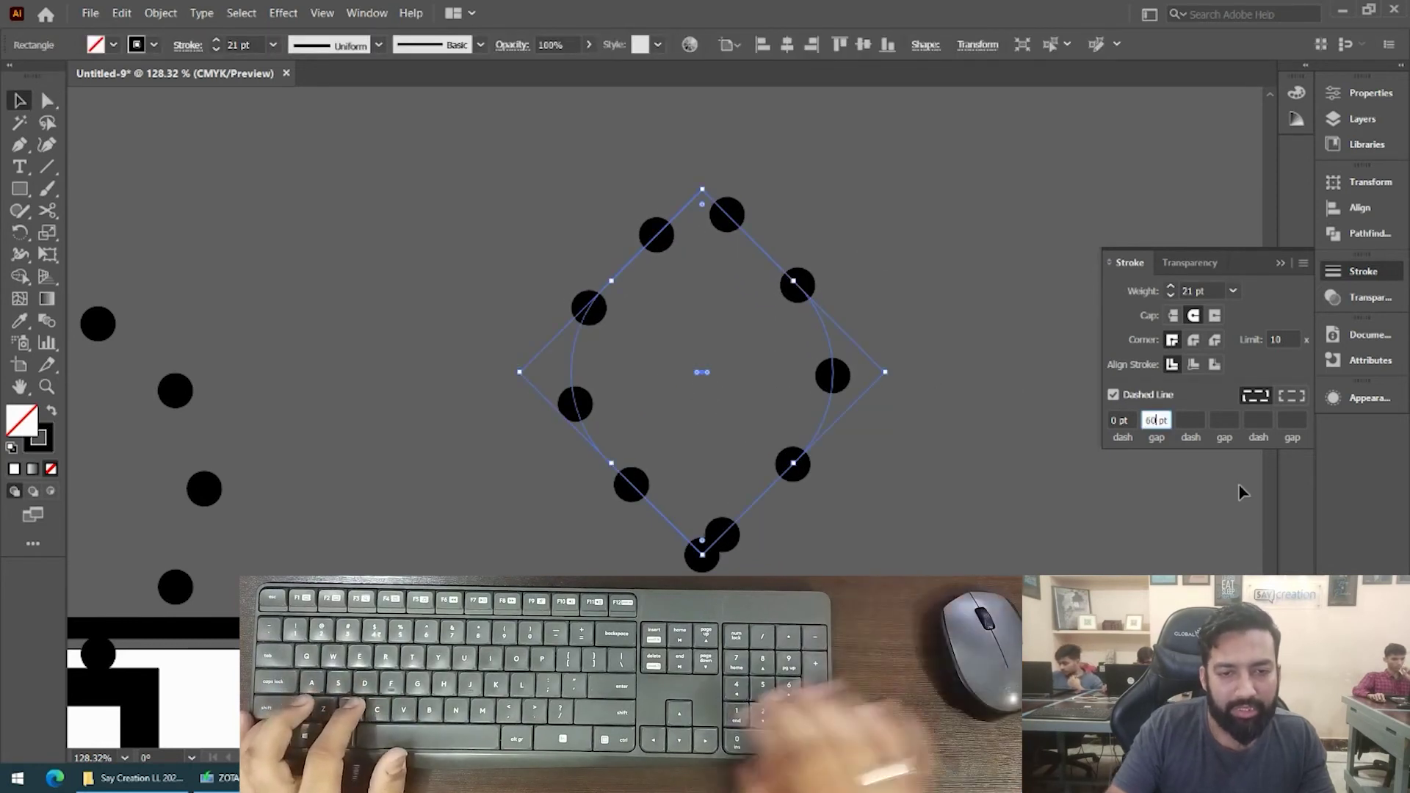
pyautogui.scroll(-3, 1156, 419)
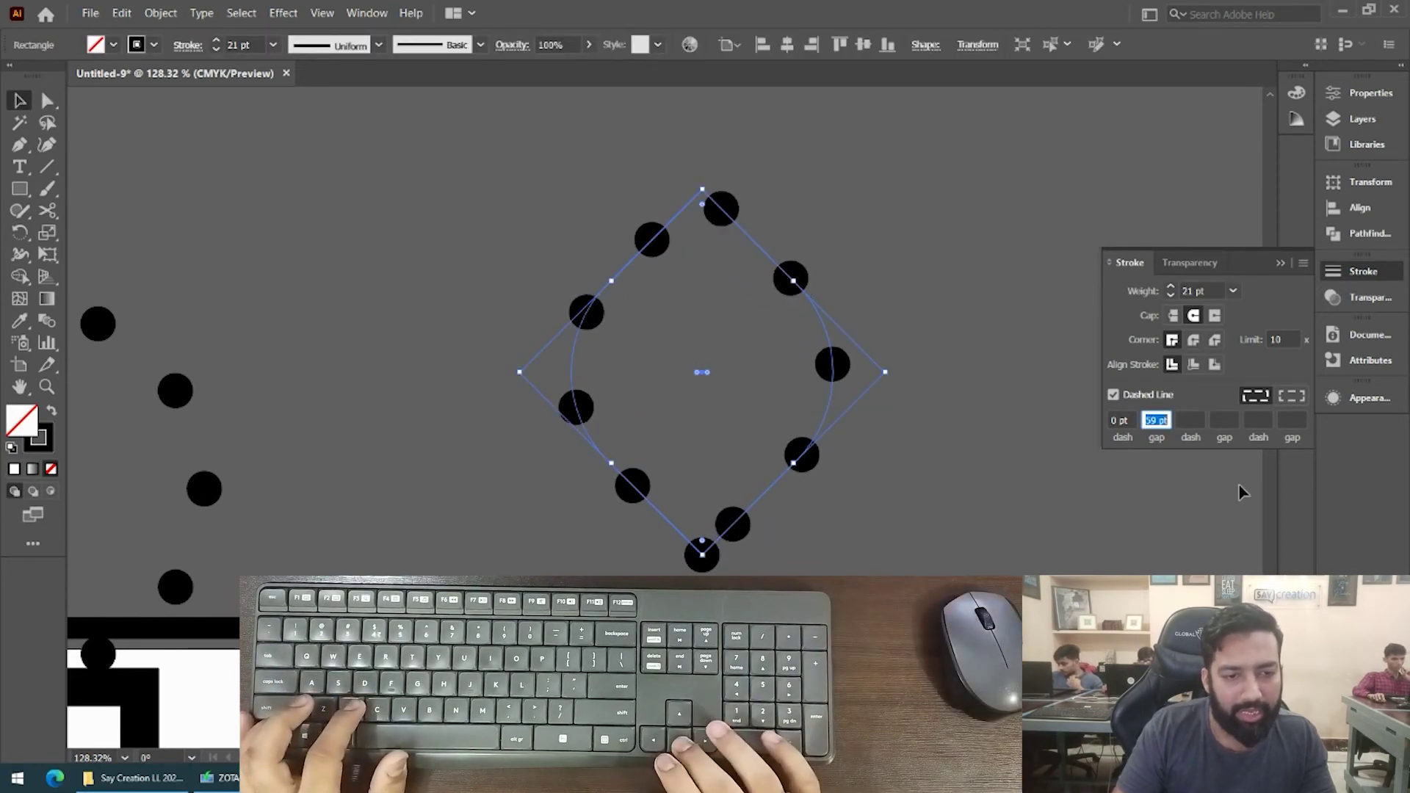
pyautogui.click(1292, 396)
pyautogui.click(1168, 420)
pyautogui.press('Down')
pyautogui.press('Down')
pyautogui.press('Down')
pyautogui.press('Down')
pyautogui.press('Down')
pyautogui.press('Down')
pyautogui.press('Down')
pyautogui.press('Down')
pyautogui.press('Down')
pyautogui.press('Down')
pyautogui.press('Down')
pyautogui.press('Down')
pyautogui.press('Down')
pyautogui.press('Down')
pyautogui.press('Down')
pyautogui.press('Down')
pyautogui.press('Down')
pyautogui.press('Down')
pyautogui.press('Down')
pyautogui.press('Down')
pyautogui.press('Down')
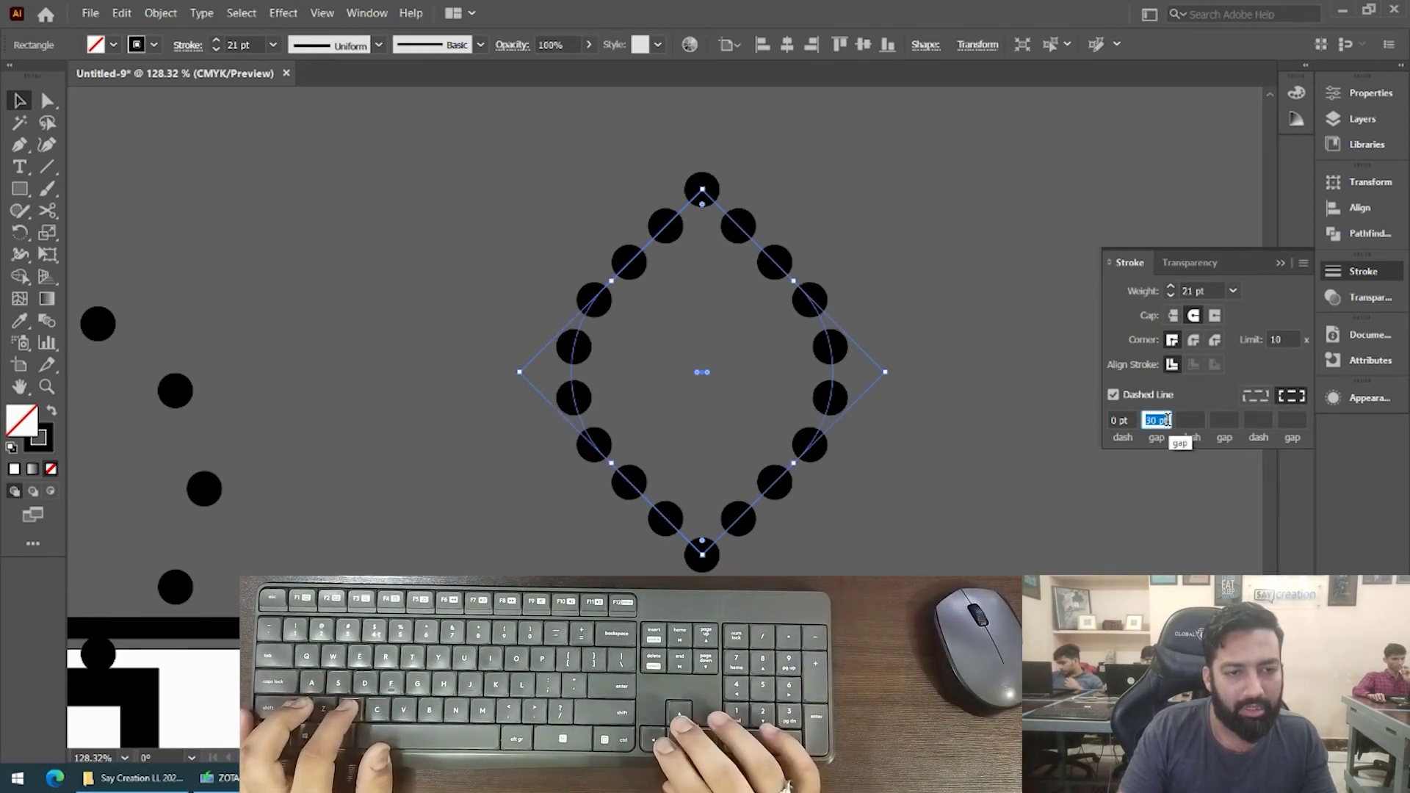
pyautogui.click(1168, 420)
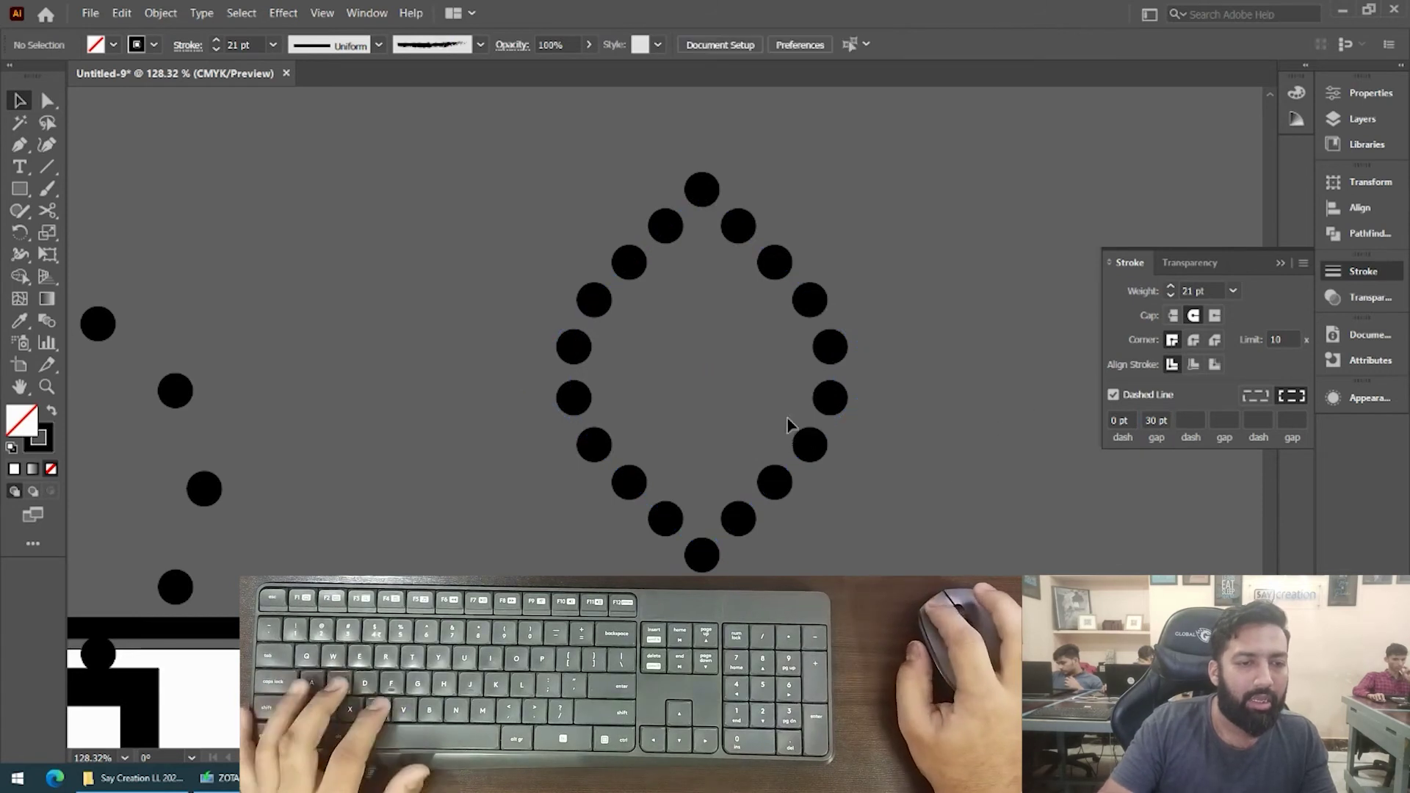
# Make an enlarged concentric copy of the dotted leaf shape and set its side corners to a radius of about 100 pt.
pyautogui.scroll(3, 806, 411)
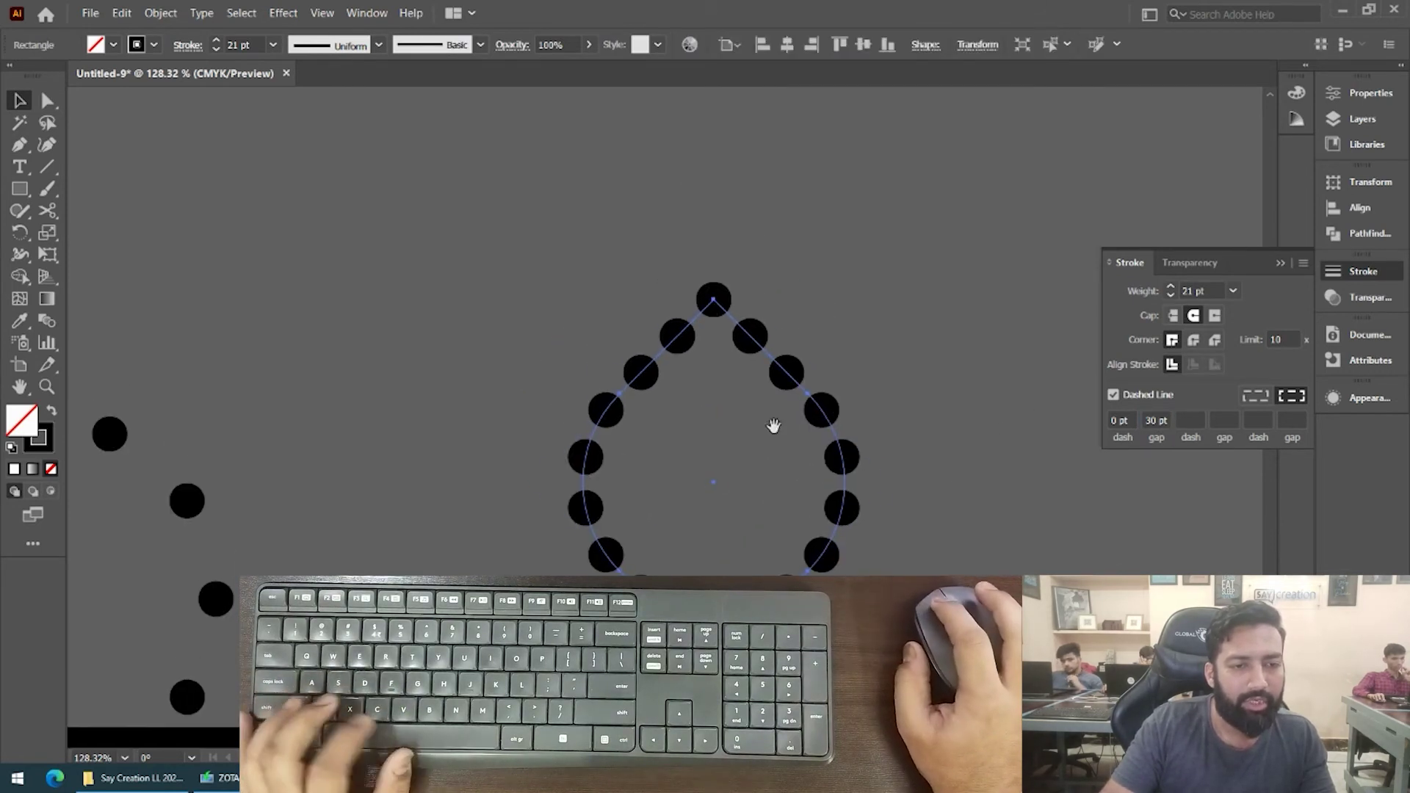
pyautogui.moveTo(715, 300); pyautogui.dragTo(771, 184)
pyautogui.press('a')
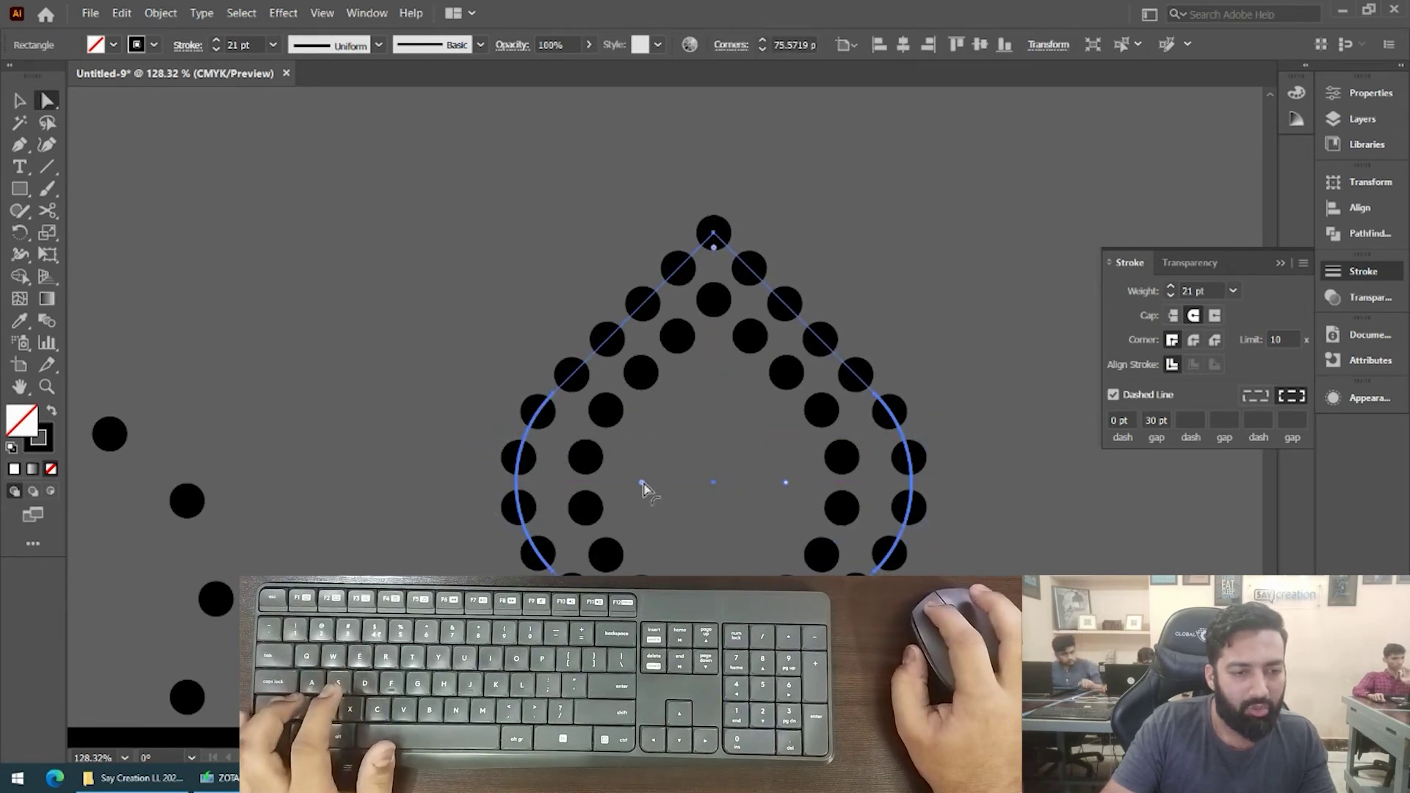
pyautogui.moveTo(641, 487); pyautogui.dragTo(705, 482)
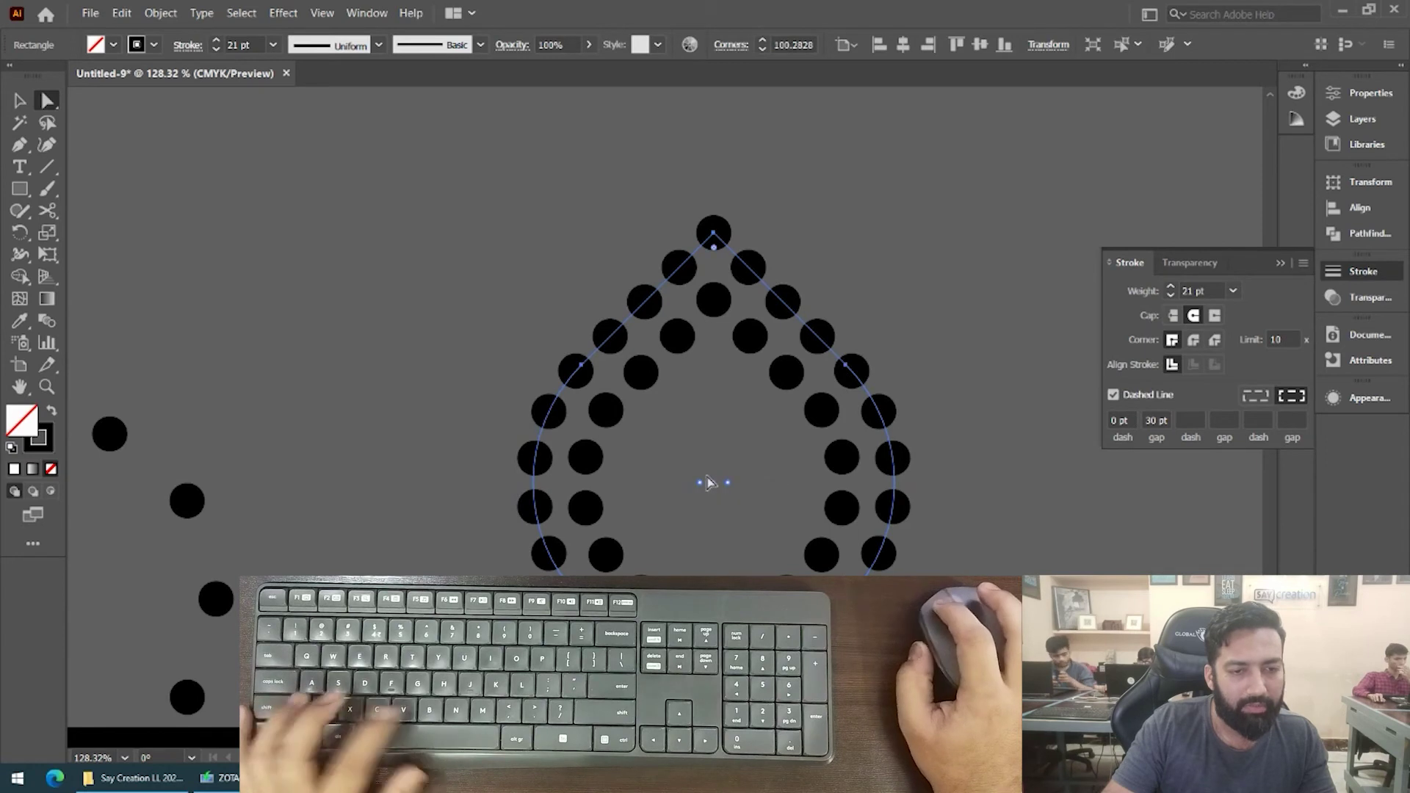
# Turn off the dashed line on the outer leaf shape to give it a solid stroke.
pyautogui.press('v')
pyautogui.click(867, 332)
pyautogui.click(829, 363)
pyautogui.click(1113, 395)
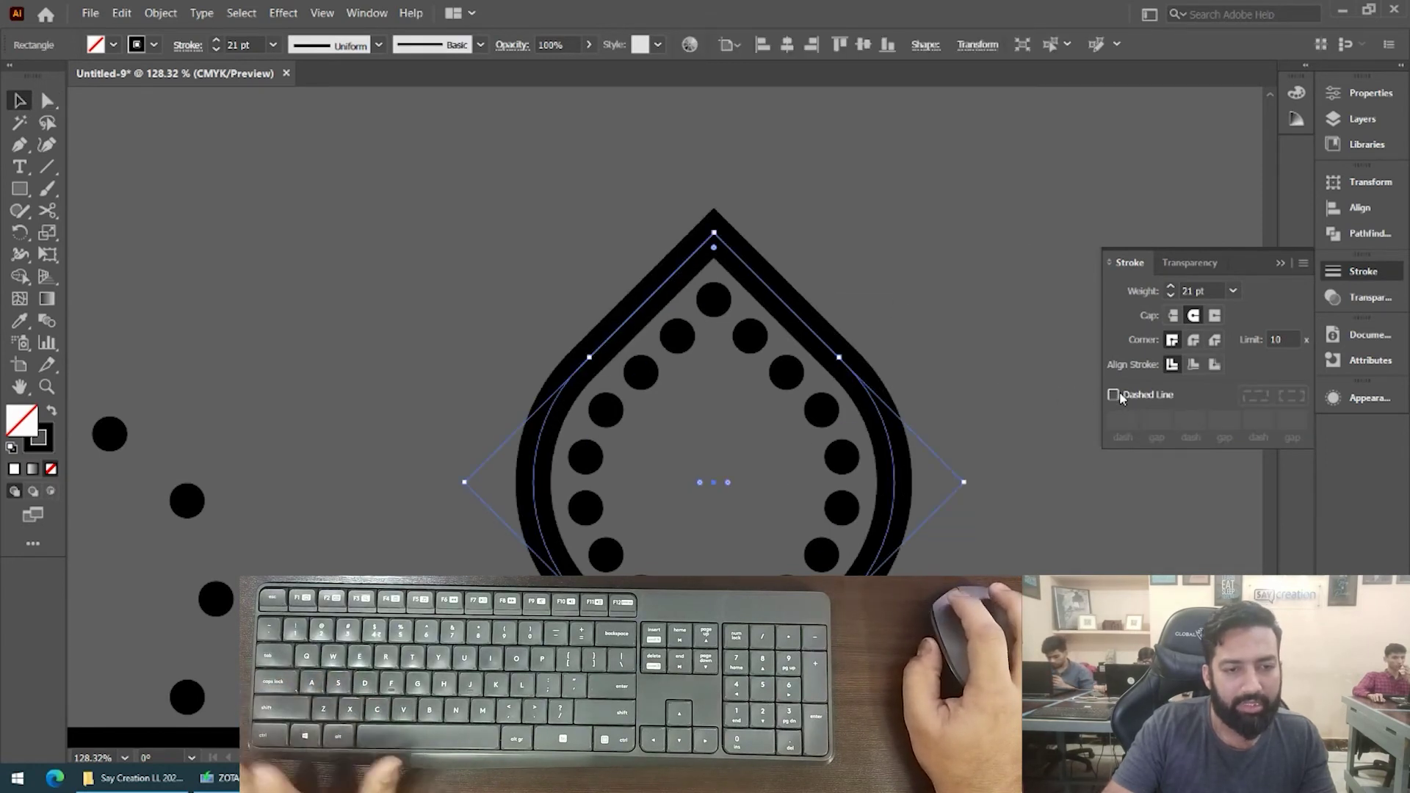
pyautogui.click(963, 441)
pyautogui.scroll(-2, 764, 561)
pyautogui.scroll(-2, 764, 561)
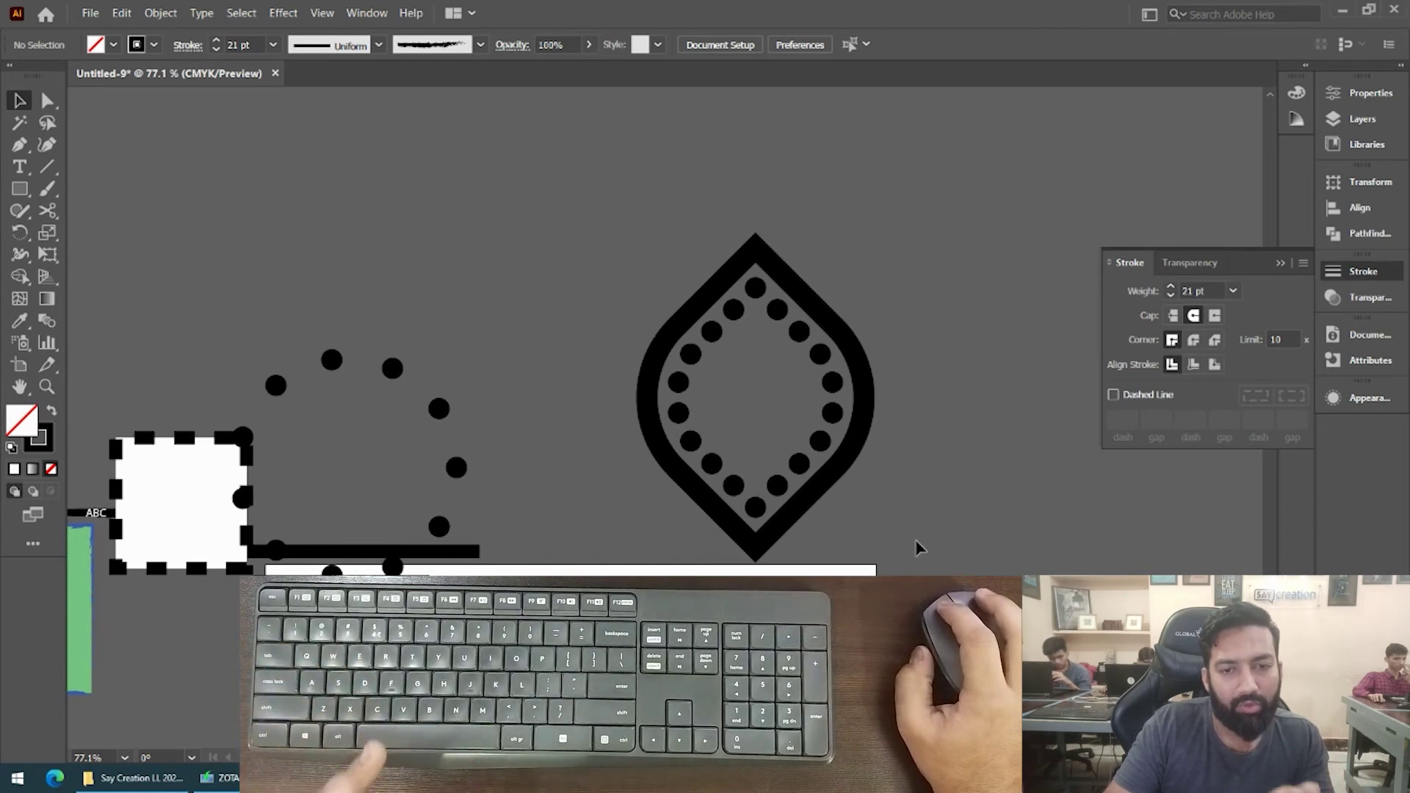
# Move the solid outer leaf shape and the dotted inner one together, up and to the left.
pyautogui.click(853, 383)
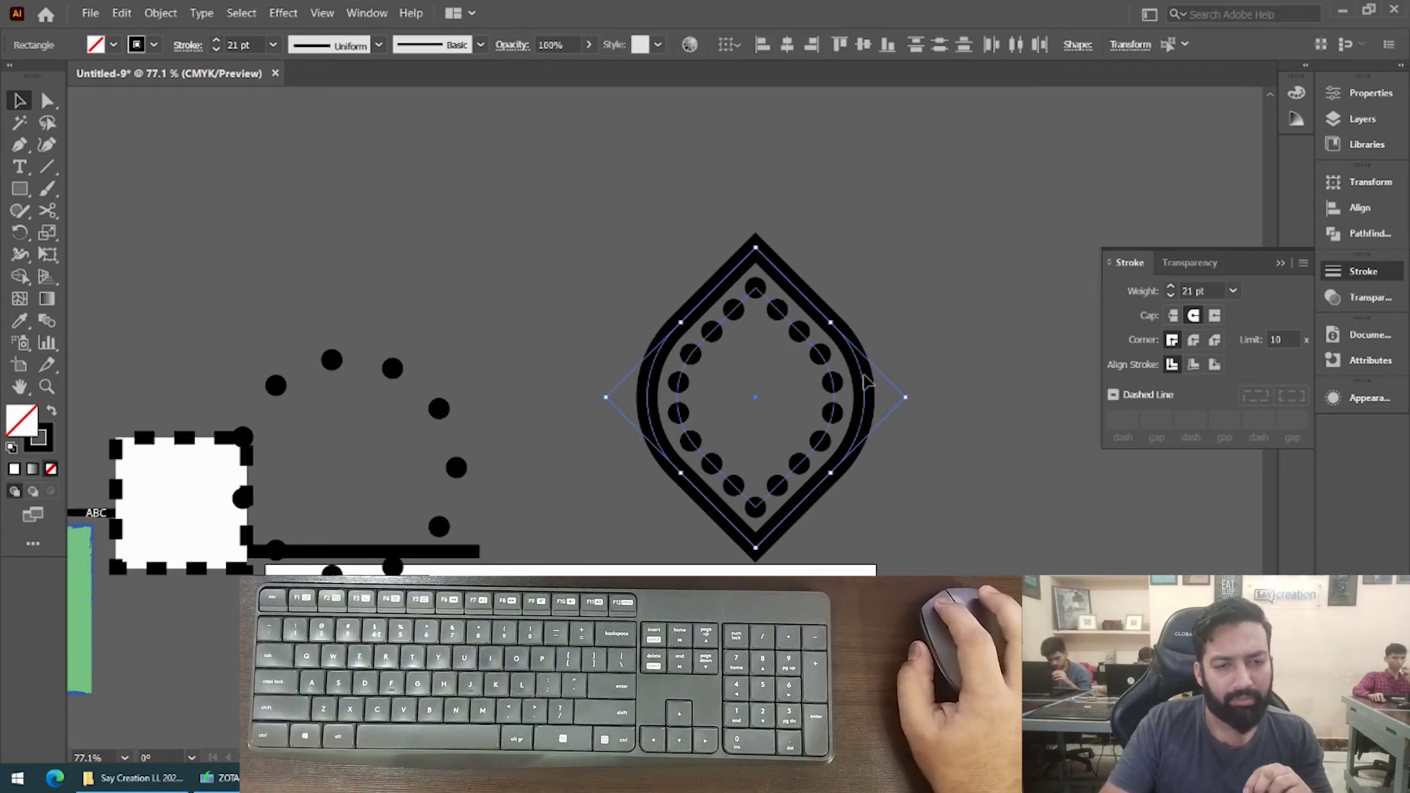
pyautogui.moveTo(906, 395); pyautogui.dragTo(794, 359)
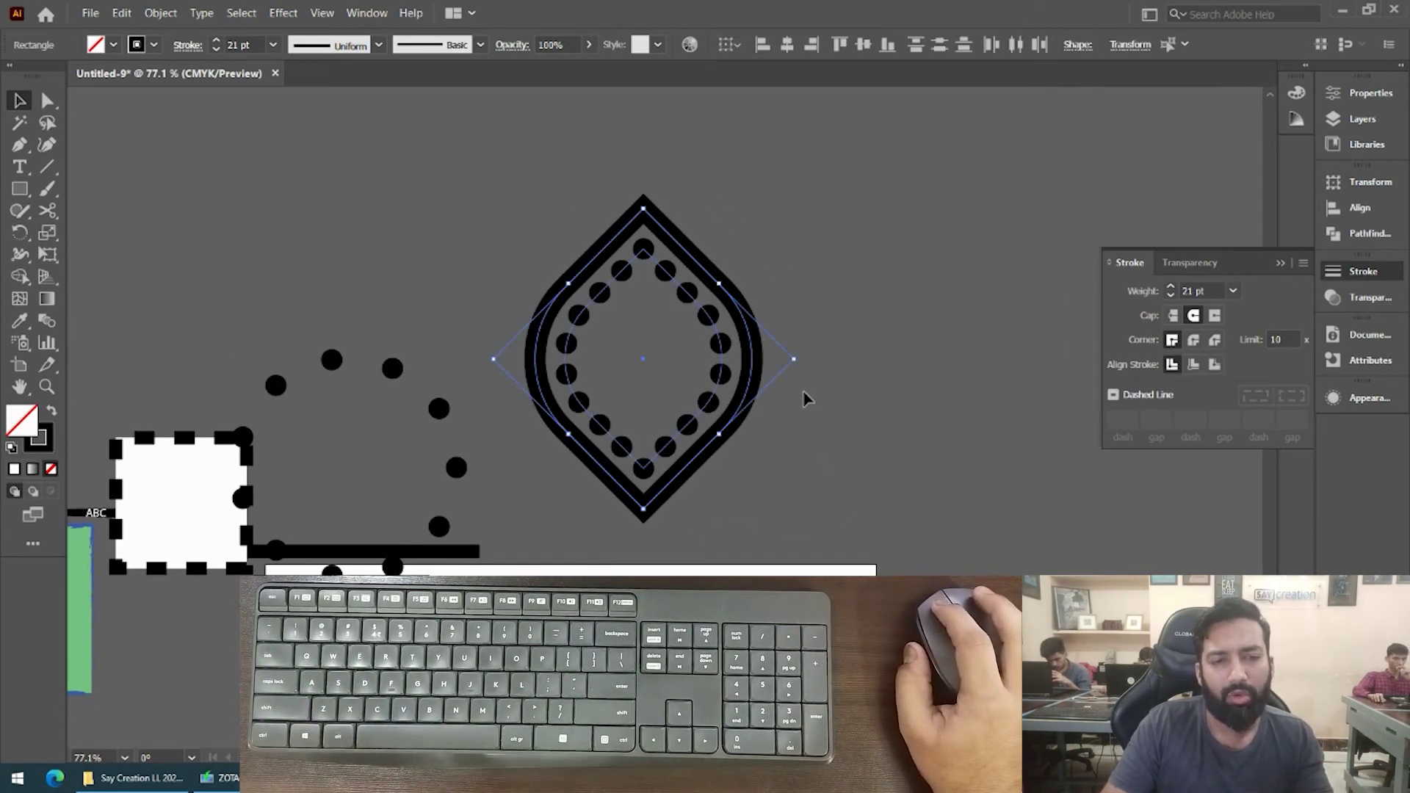
pyautogui.scroll(2, 804, 397)
pyautogui.click(841, 387)
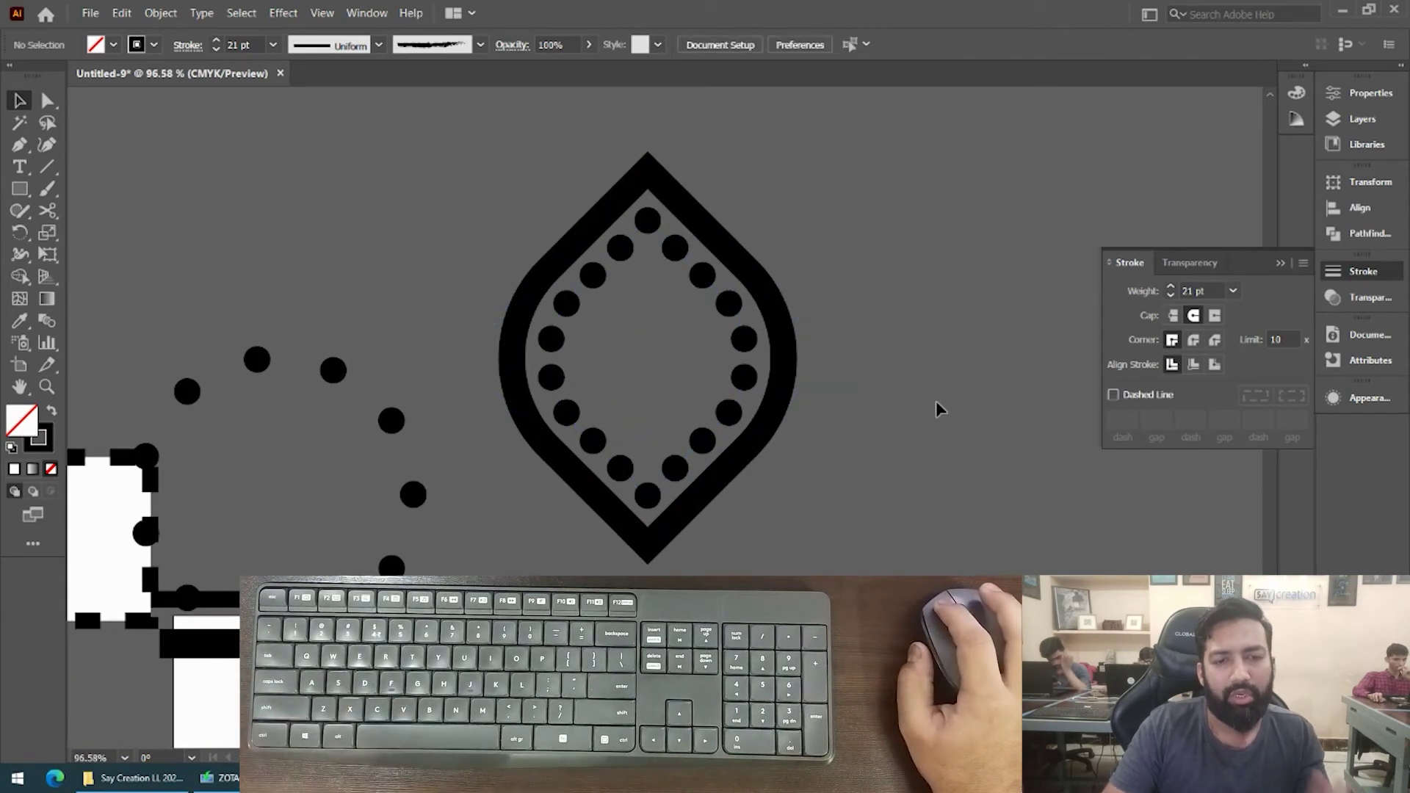
# Duplicate the solid outer leaf shape to the right of the pair and reduce the copy's stroke weight to 8 pt.
pyautogui.scroll(-2, 785, 518)
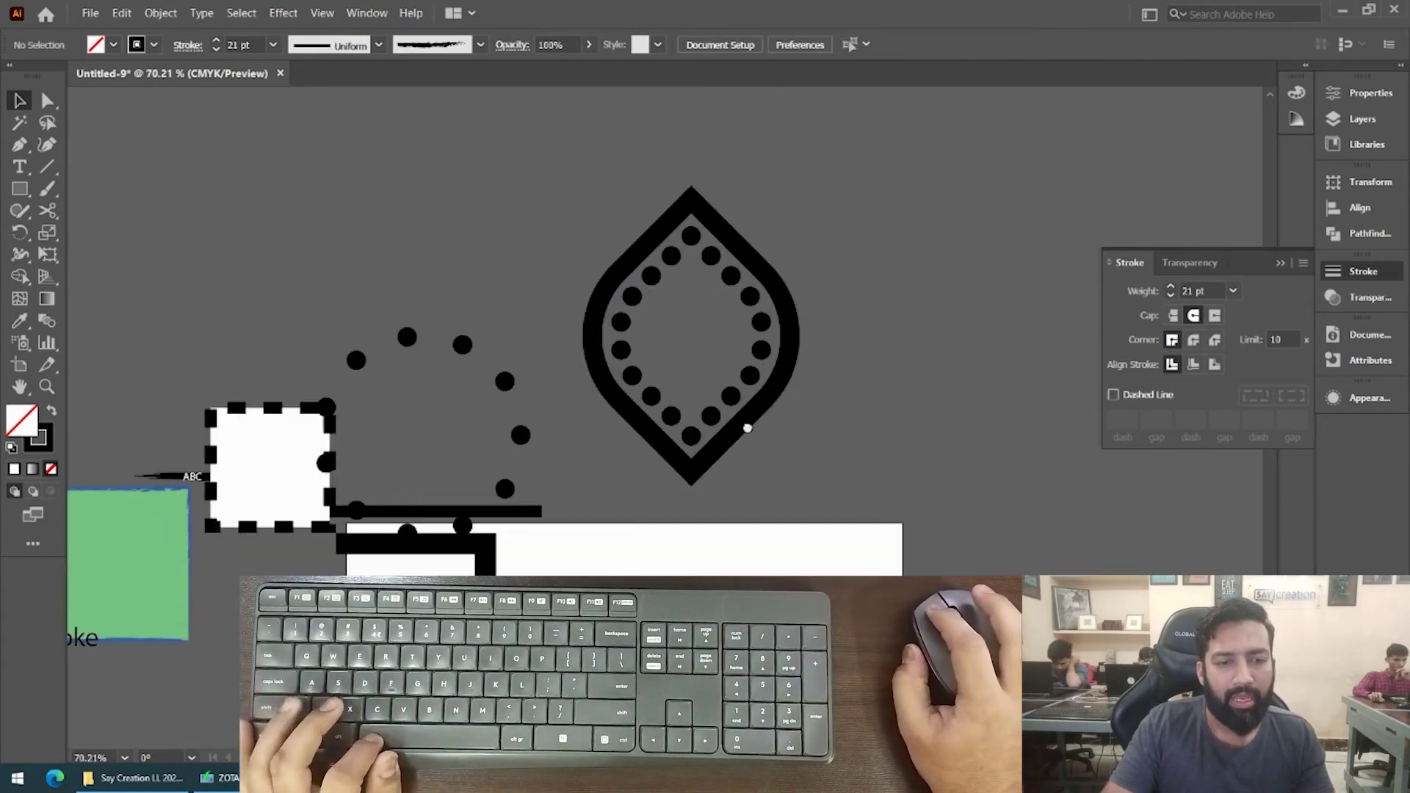
pyautogui.scroll(2, 900, 302)
pyautogui.click(779, 292)
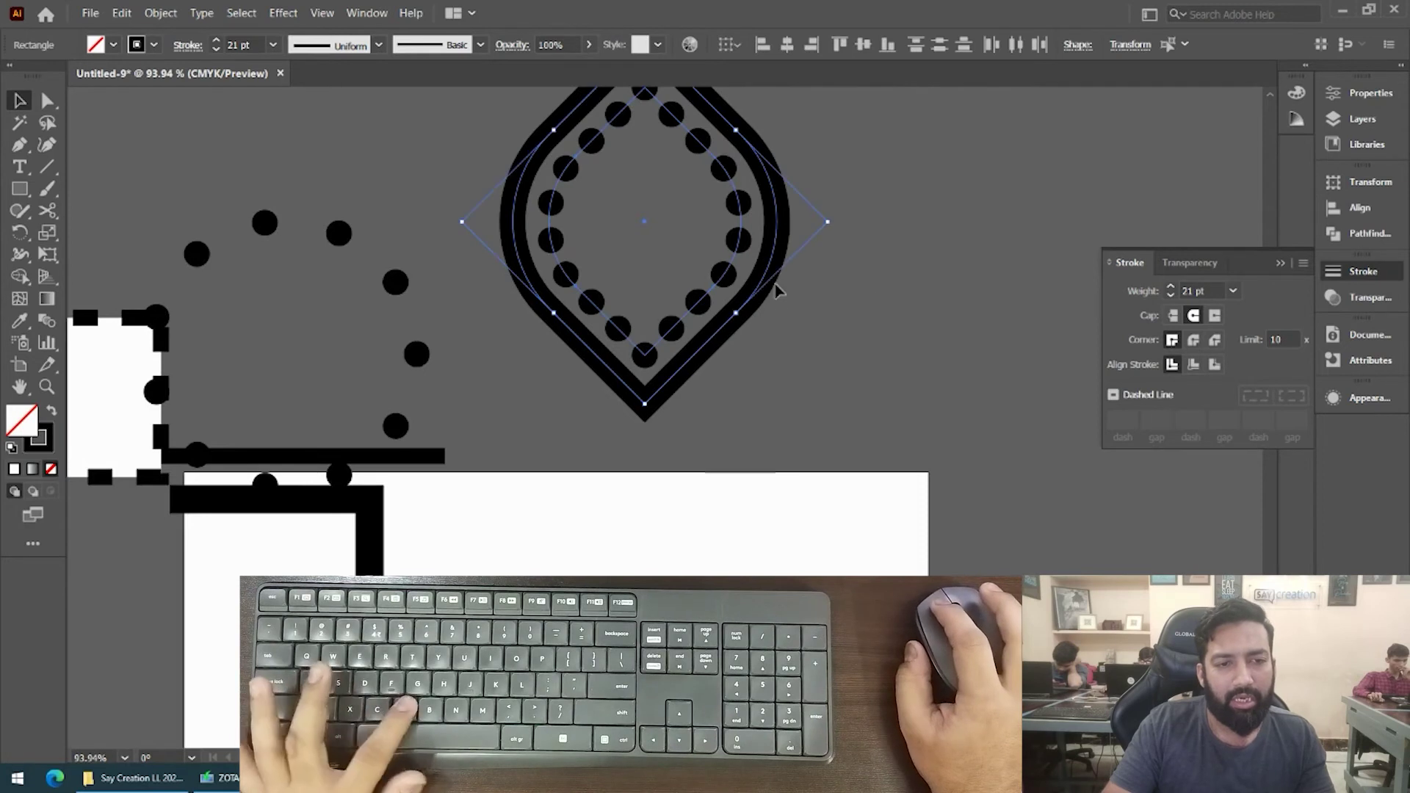
pyautogui.moveTo(794, 277)
pyautogui.mouseDown()
pyautogui.moveTo(962, 221)
pyautogui.moveTo(1092, 206)
pyautogui.moveTo(762, 334)
pyautogui.moveTo(824, 340)
pyautogui.mouseUp()
pyautogui.click(1171, 295)
pyautogui.click(1171, 294)
pyautogui.click(1171, 295)
pyautogui.click(1171, 294)
pyautogui.click(1171, 295)
pyautogui.click(1171, 294)
# Turn on the dashed line for the leaf copy with a 20 pt dash and a 10 pt gap.
pyautogui.click(1113, 394)
pyautogui.click(1119, 421)
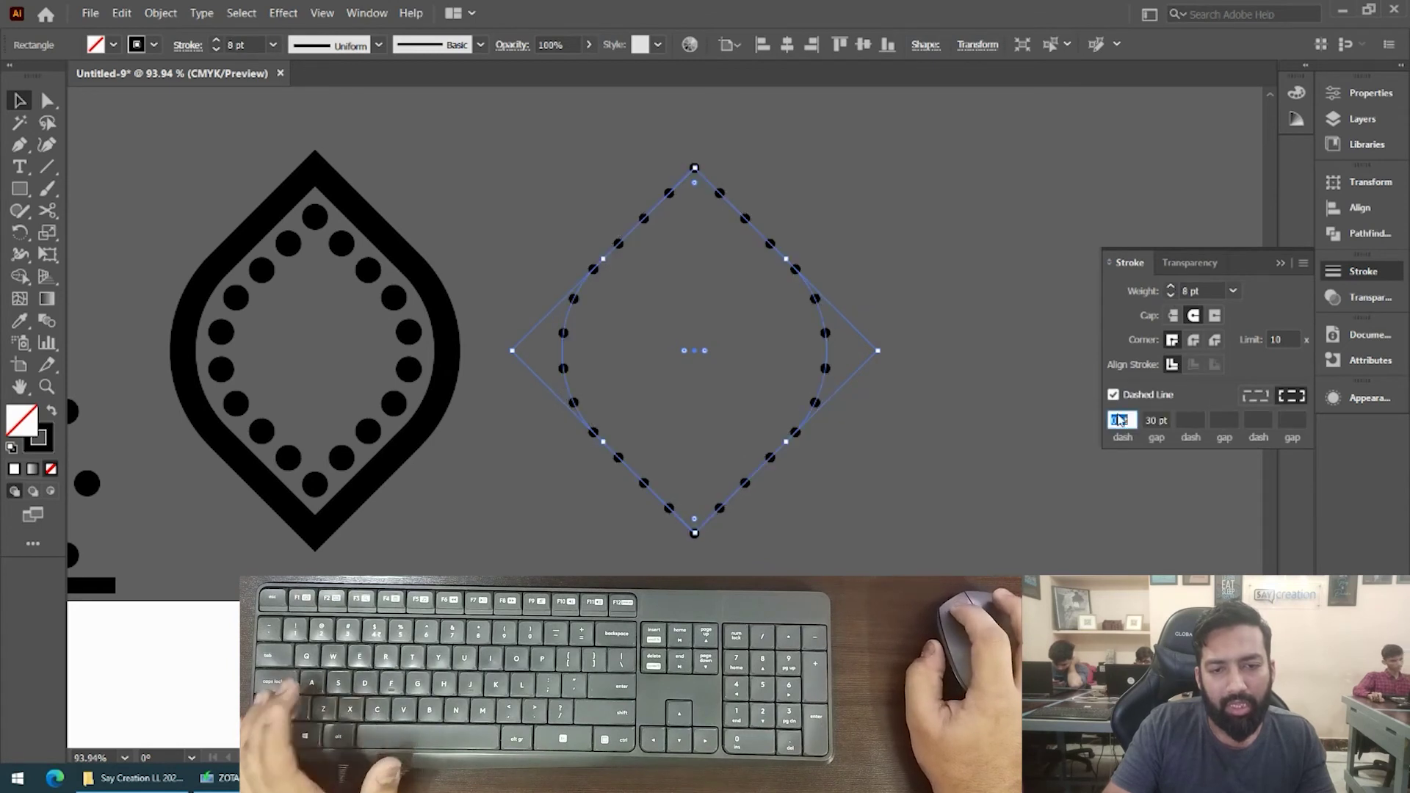
pyautogui.write('20')
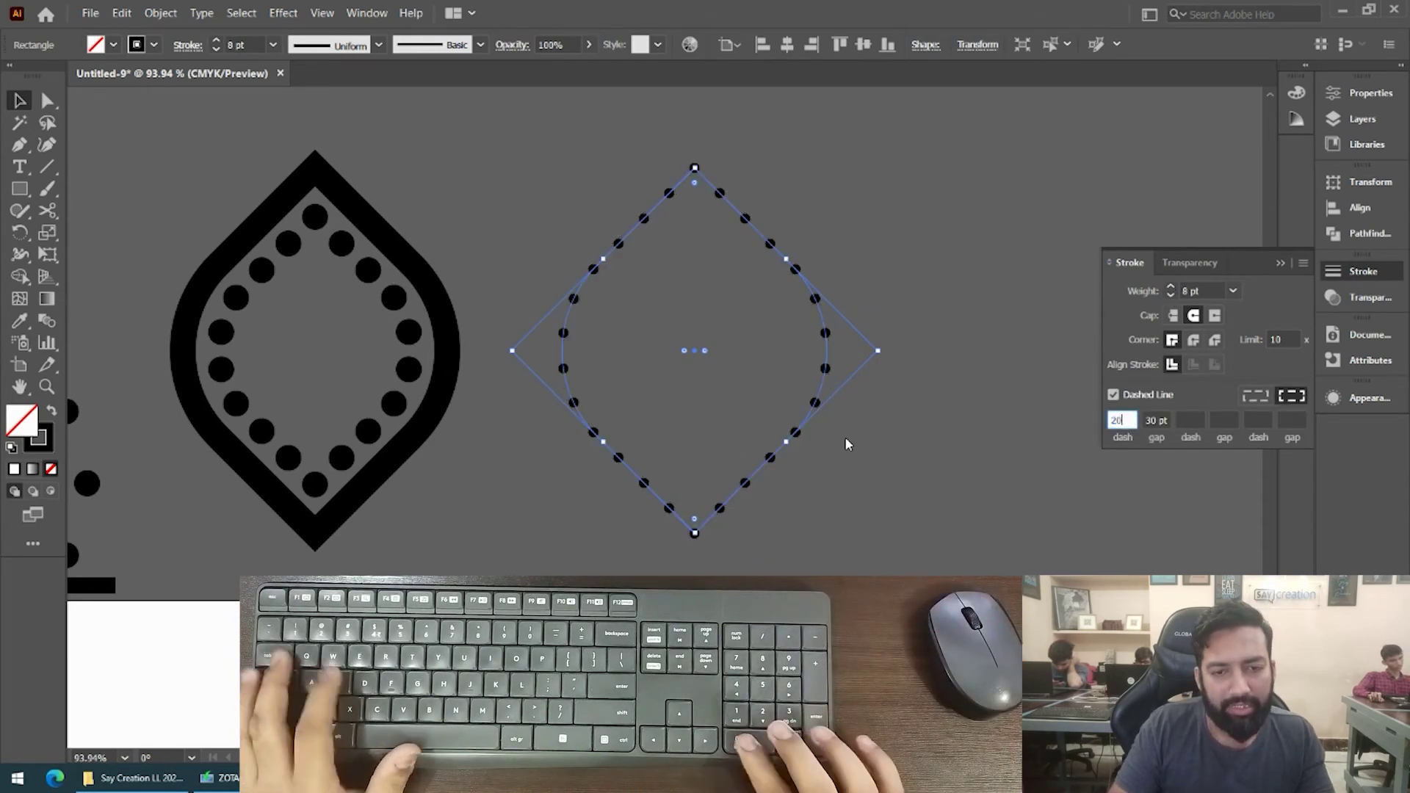
pyautogui.press('Tab')
pyautogui.write('10')
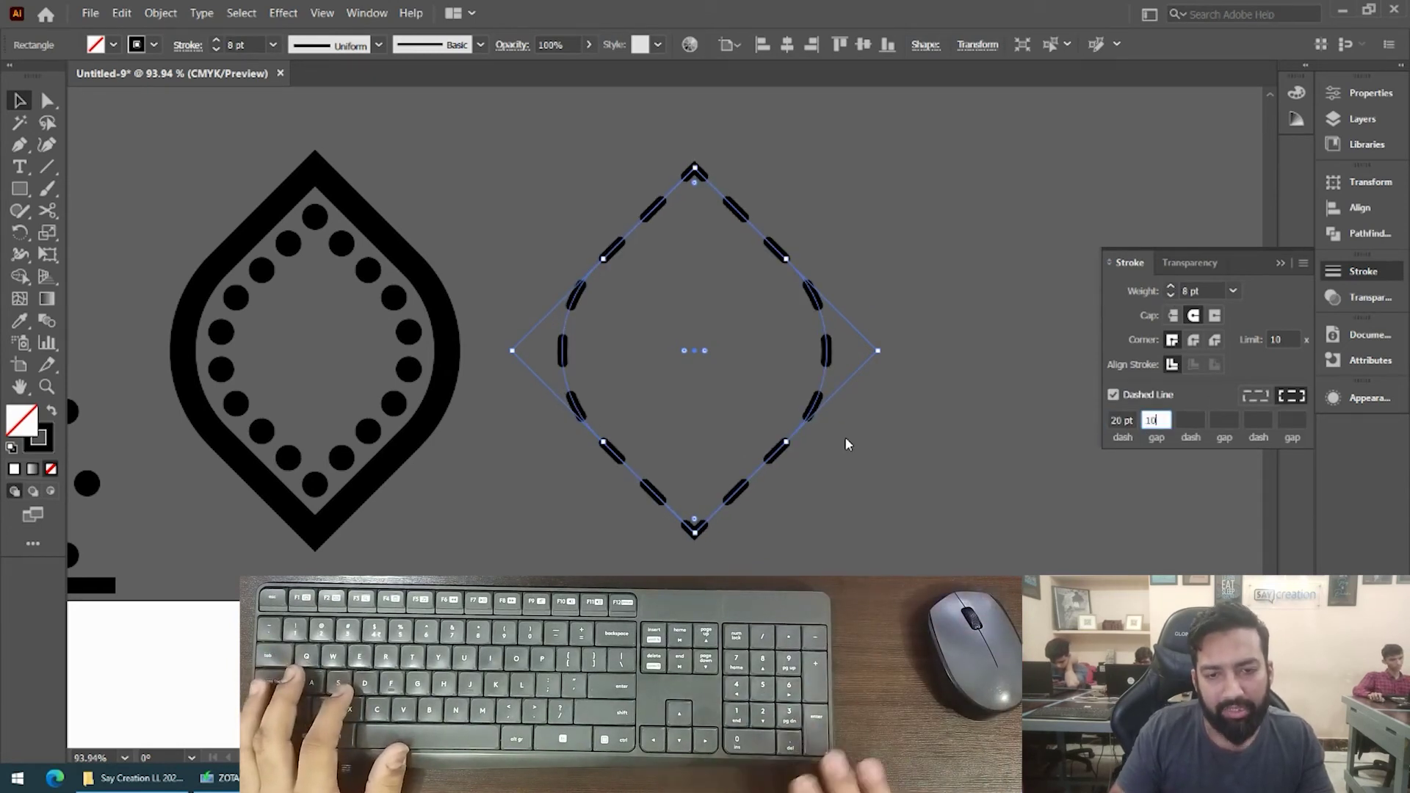
pyautogui.press('Return')
# Apply a butt cap to the dashed leaf copy's stroke.
pyautogui.scroll(3, 597, 411)
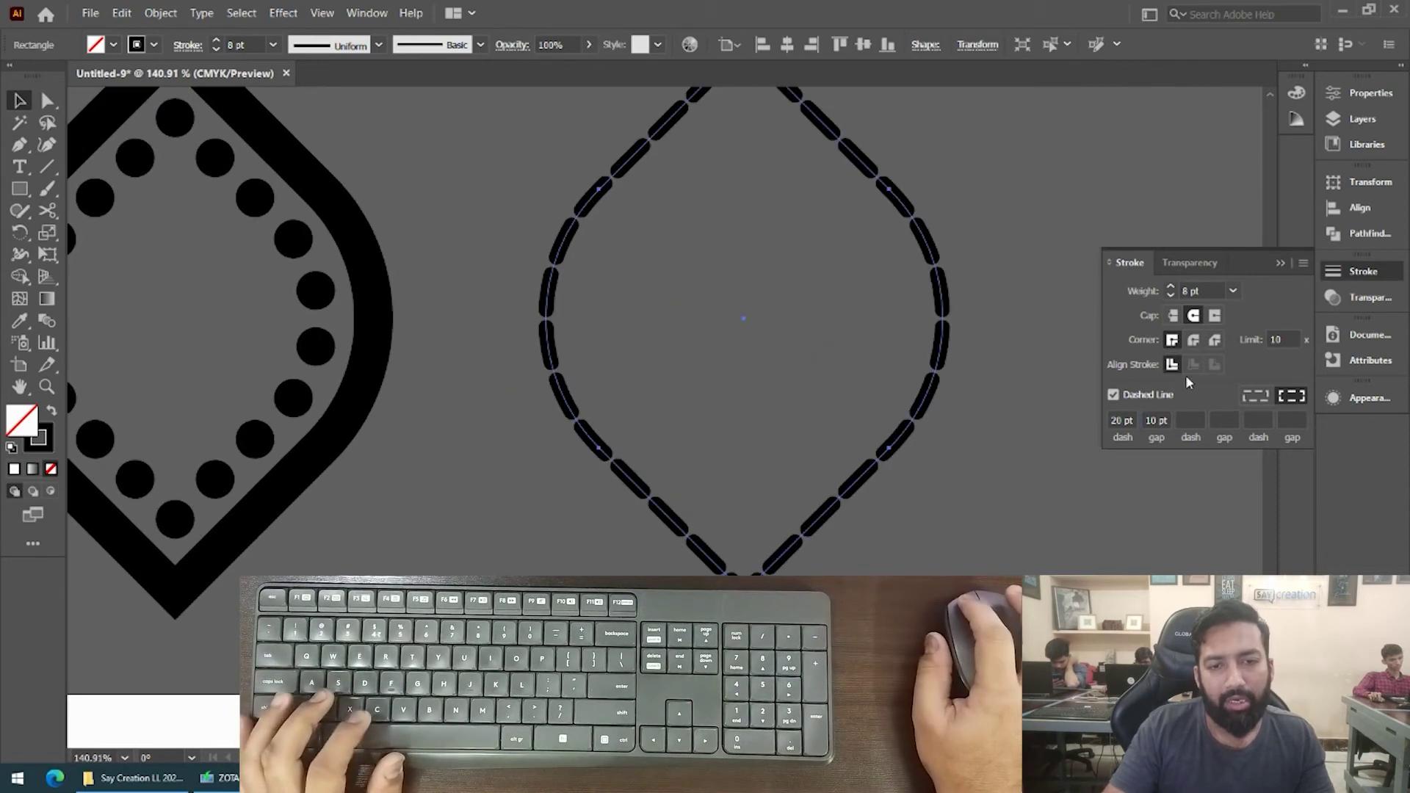
pyautogui.click(1174, 315)
pyautogui.moveTo(975, 344); pyautogui.dragTo(872, 446)
# Add a second dash length of 40 pt to the leaf copy's dash pattern.
pyautogui.click(1128, 420)
pyautogui.click(1157, 420)
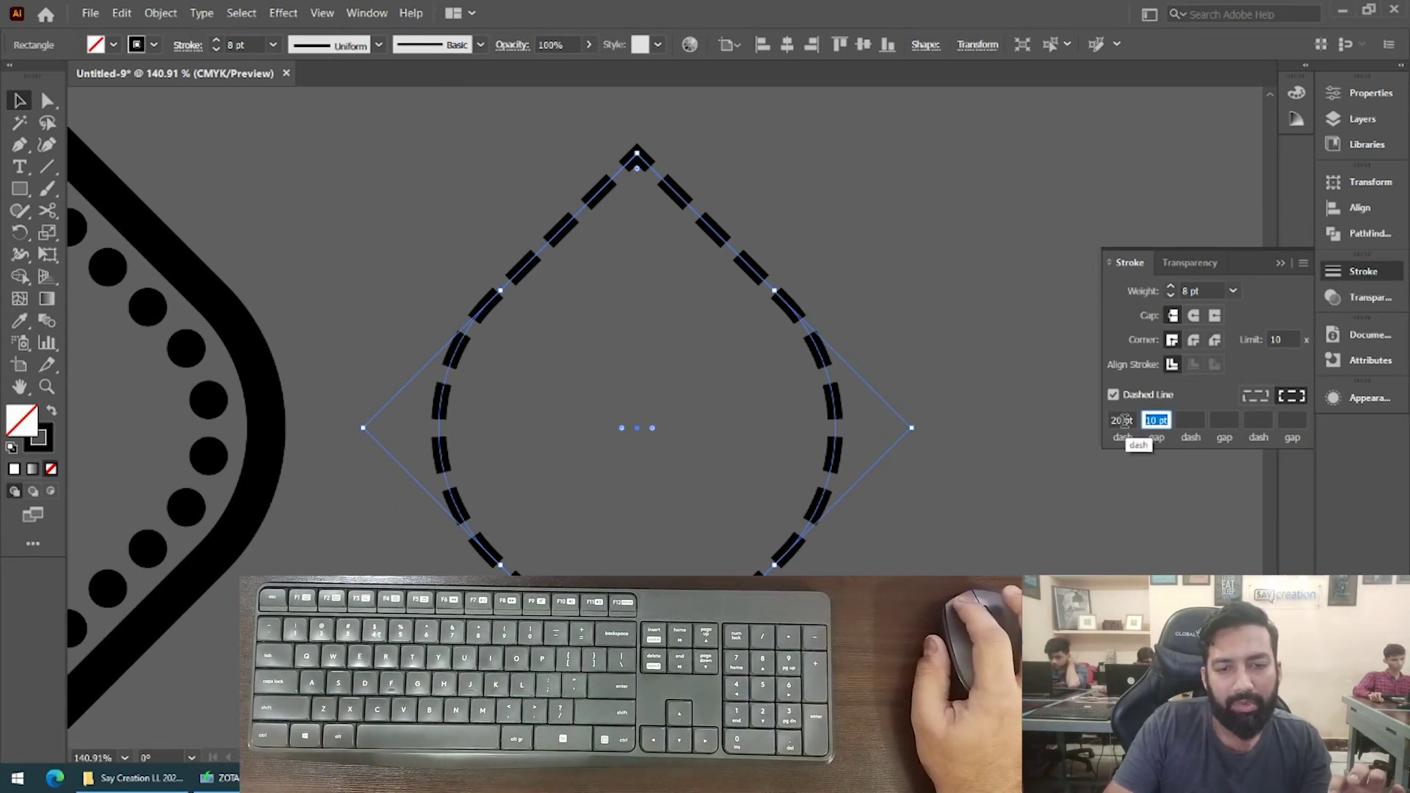
pyautogui.press('Tab')
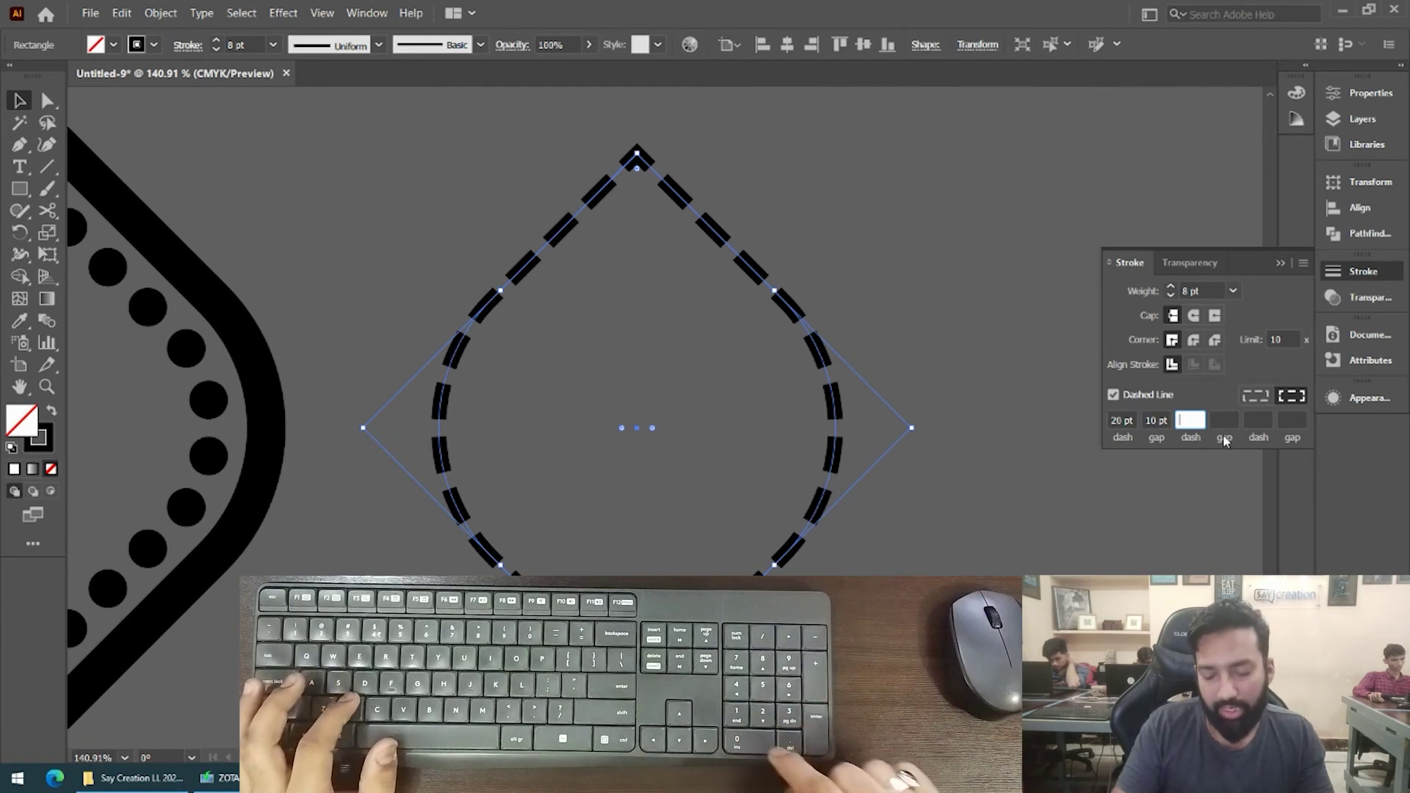
pyautogui.write('4')
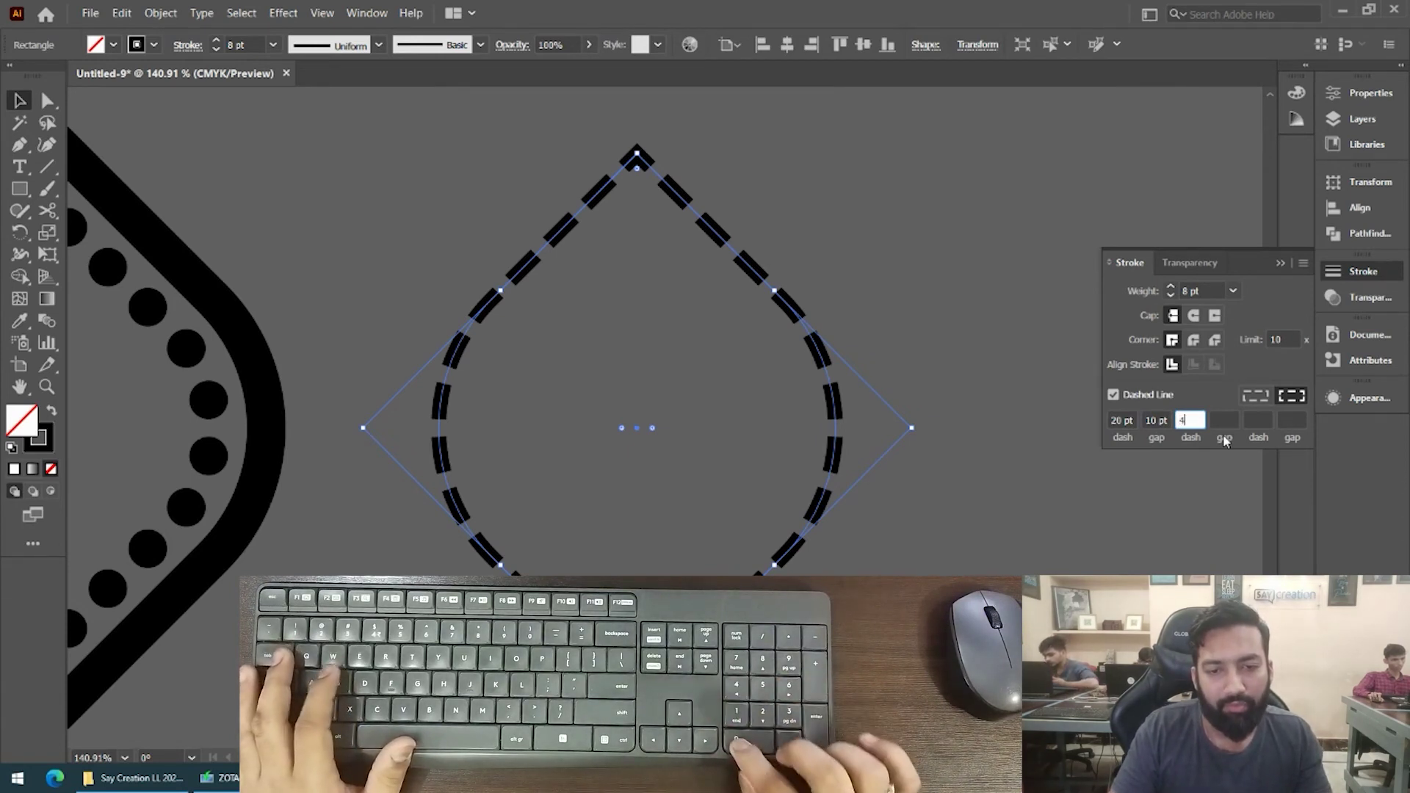
pyautogui.write('0')
pyautogui.press('Return')
pyautogui.click(976, 566)
pyautogui.scroll(3, 812, 399)
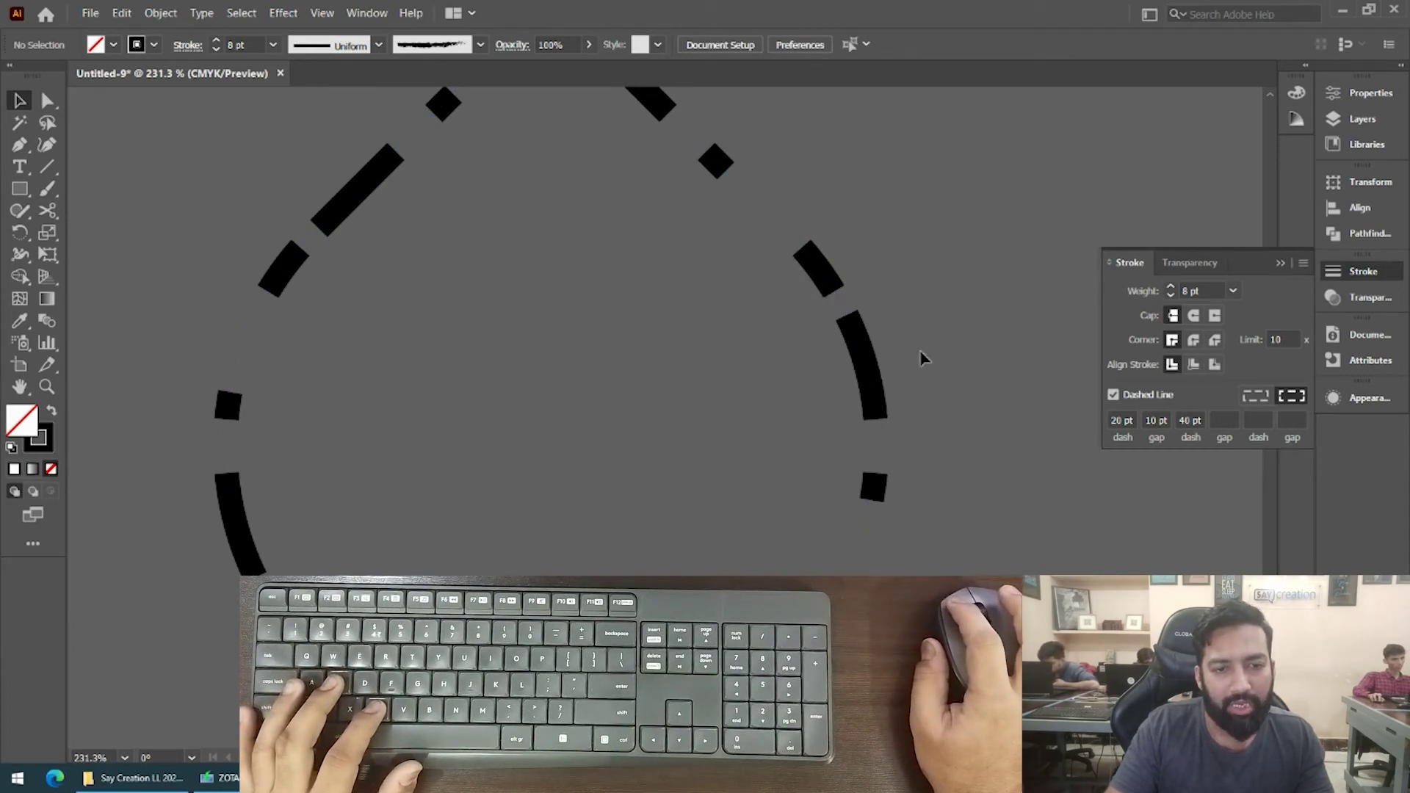
# Add a second gap of 5 pt to the leaf copy's dash pattern.
pyautogui.click(861, 345)
pyautogui.click(1225, 419)
pyautogui.write('5')
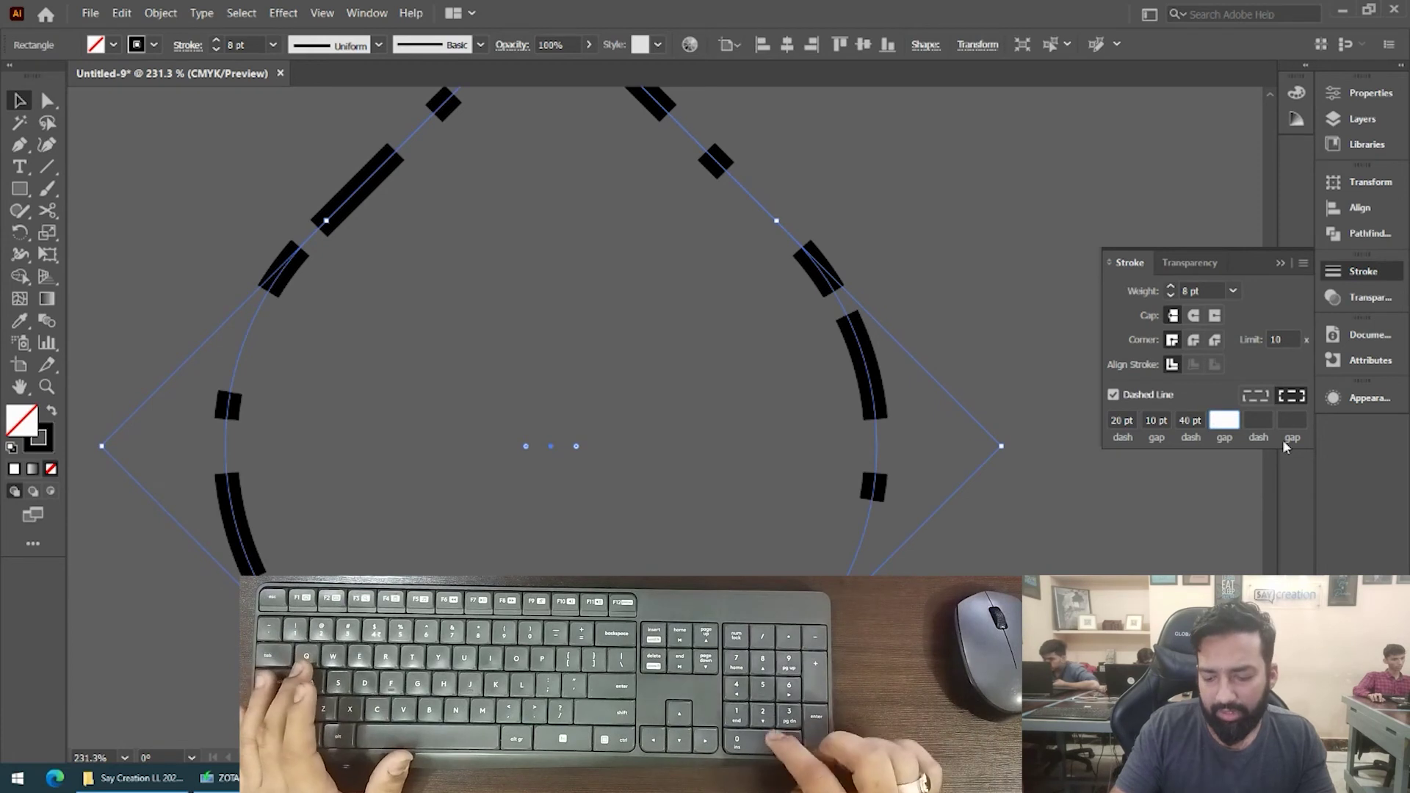
pyautogui.press('Return')
pyautogui.click(1107, 513)
pyautogui.scroll(-3, 1108, 513)
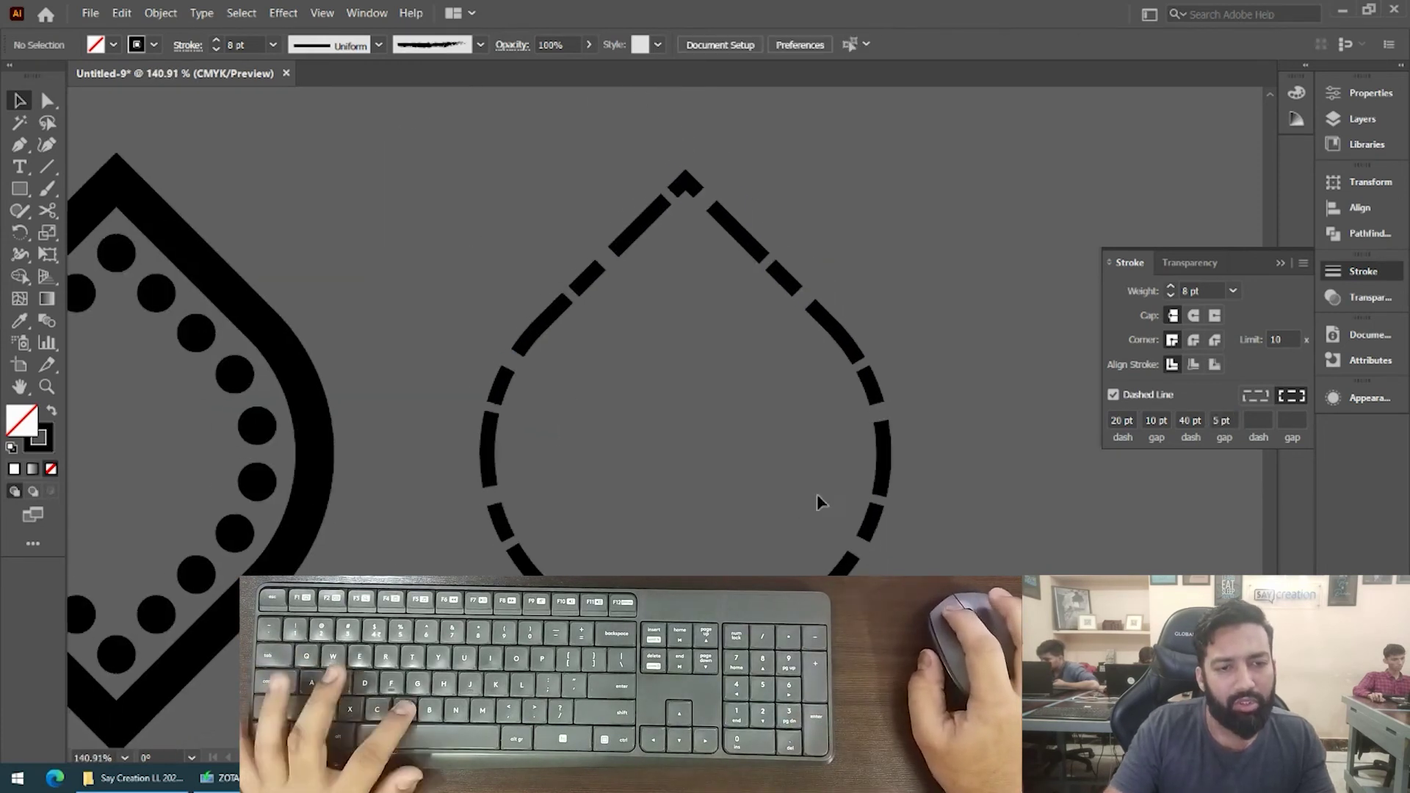
# Move the dashed leaf copy horizontally toward the dotted leaf so that it overlaps the thick outline.
pyautogui.moveTo(919, 325); pyautogui.dragTo(684, 471)
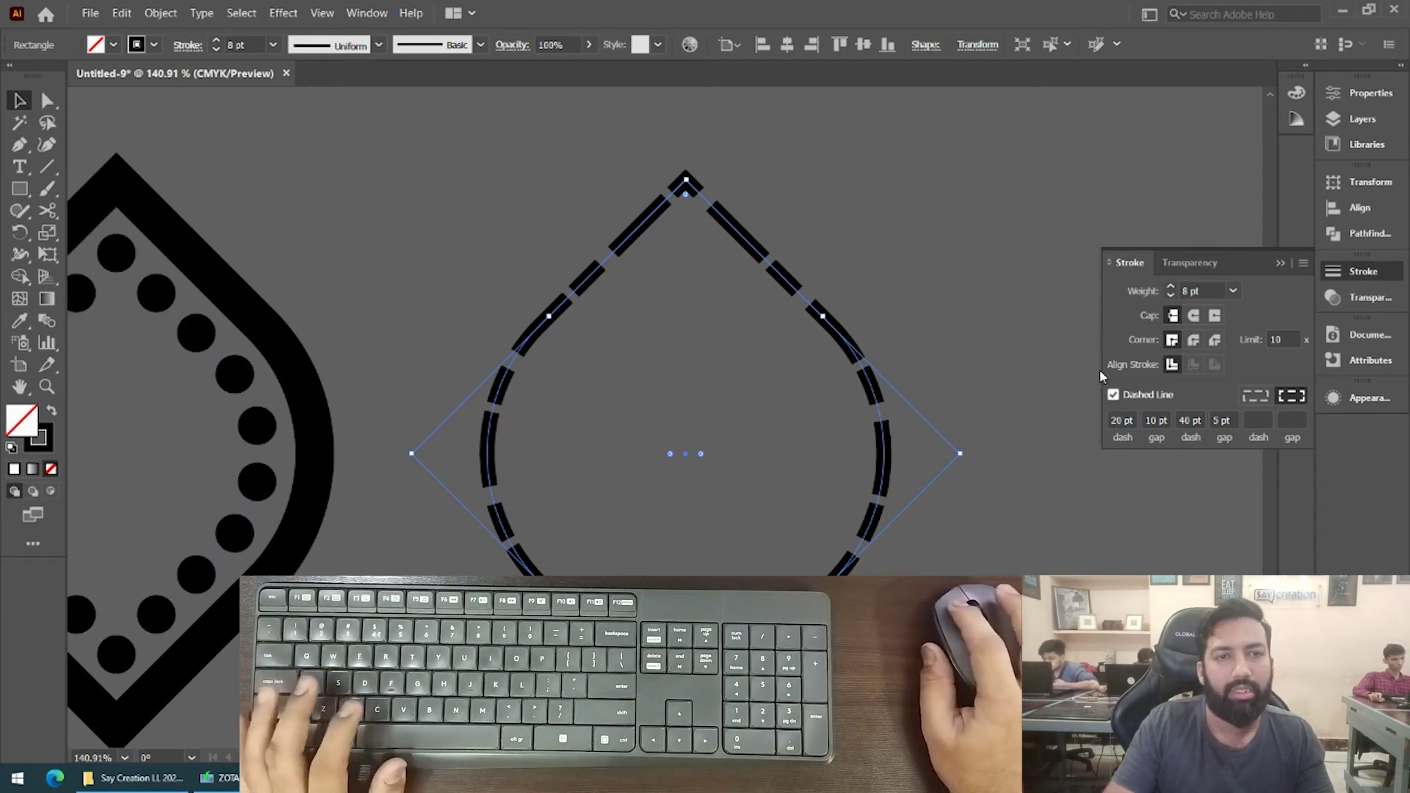
pyautogui.click(1074, 324)
pyautogui.moveTo(1002, 320); pyautogui.dragTo(761, 453)
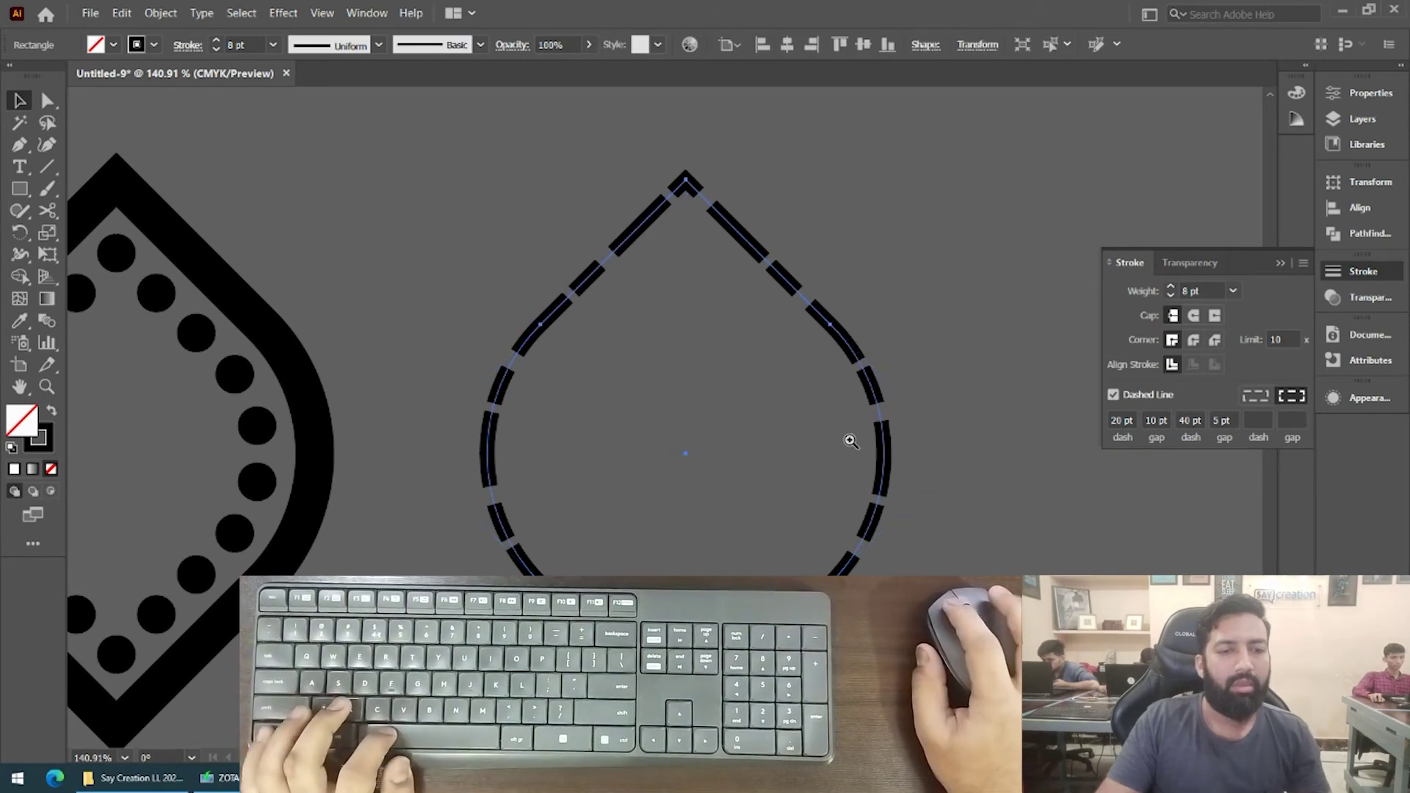
pyautogui.scroll(-2, 850, 440)
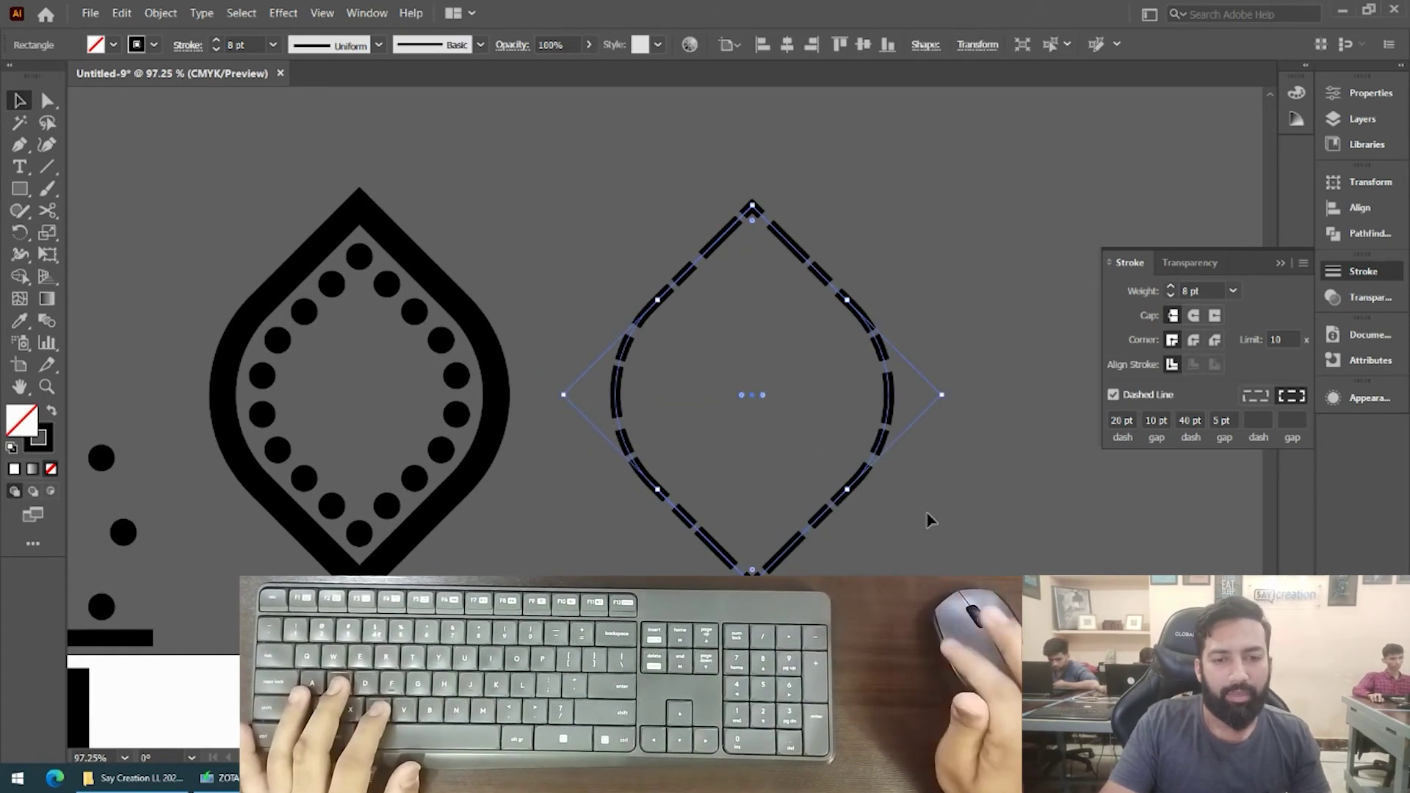
pyautogui.scroll(-1, 794, 516)
pyautogui.click(749, 519)
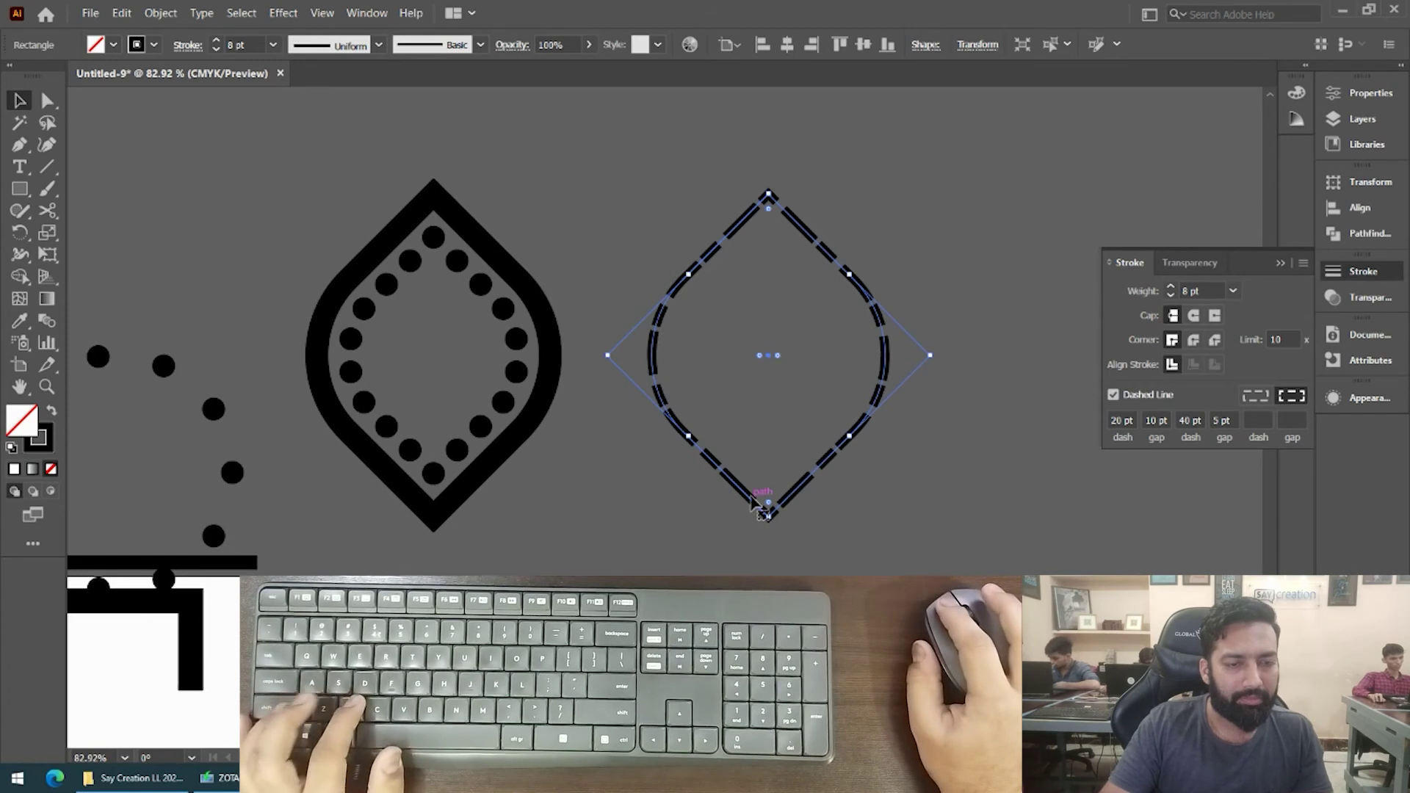
pyautogui.scroll(-1, 808, 518)
pyautogui.click(808, 518)
pyautogui.moveTo(793, 536); pyautogui.dragTo(725, 468)
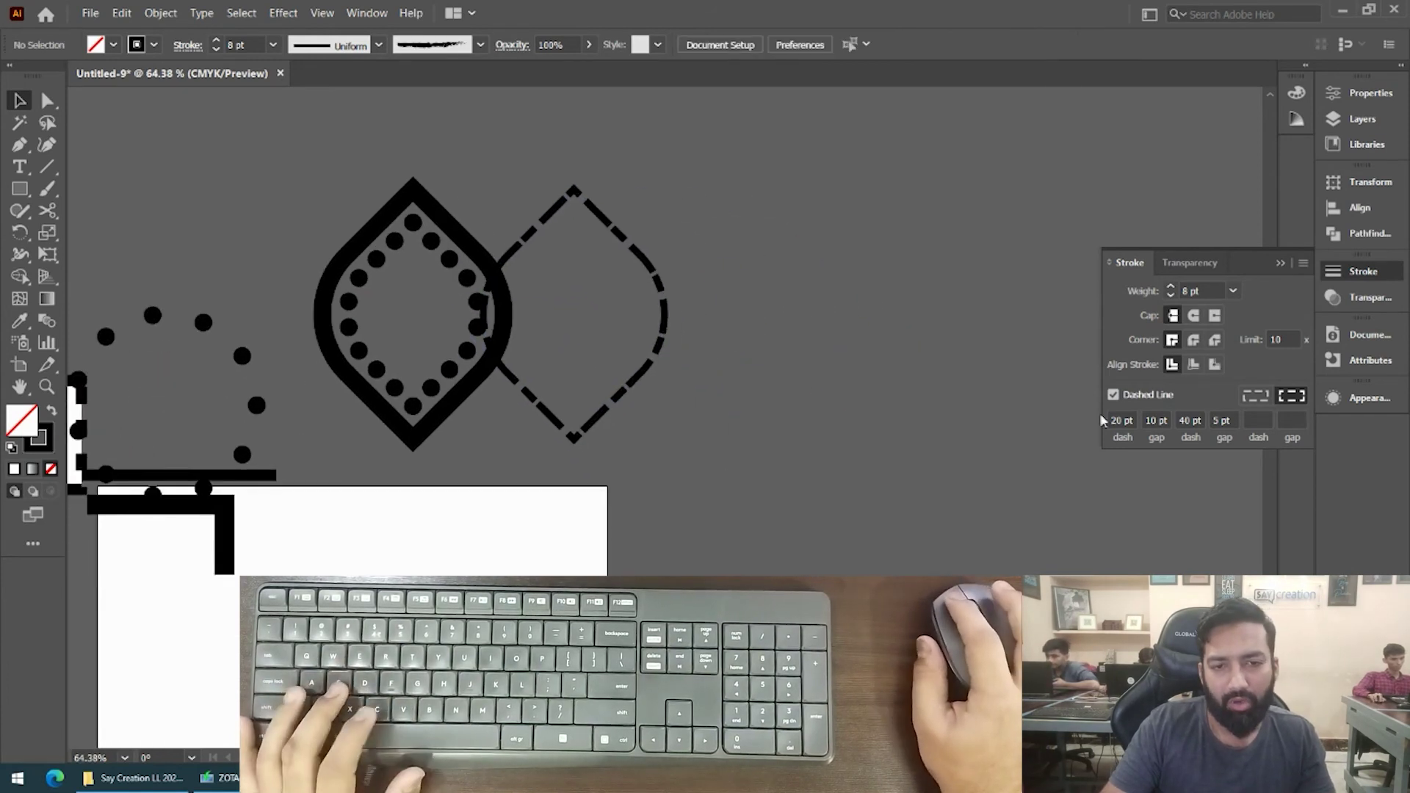
# Expand the stroke settings to show the arrowhead and profile options.
pyautogui.click(1110, 265)
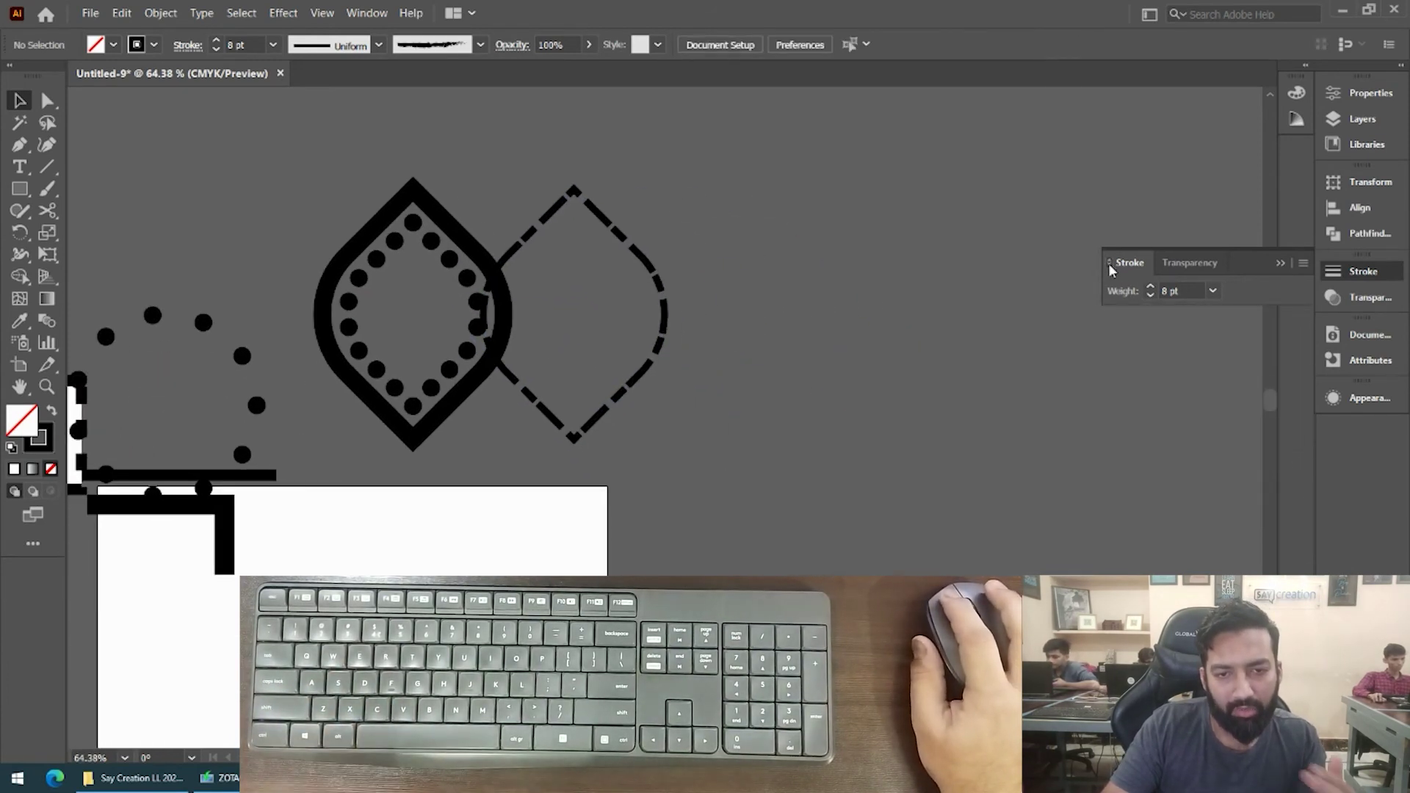
pyautogui.click(1110, 263)
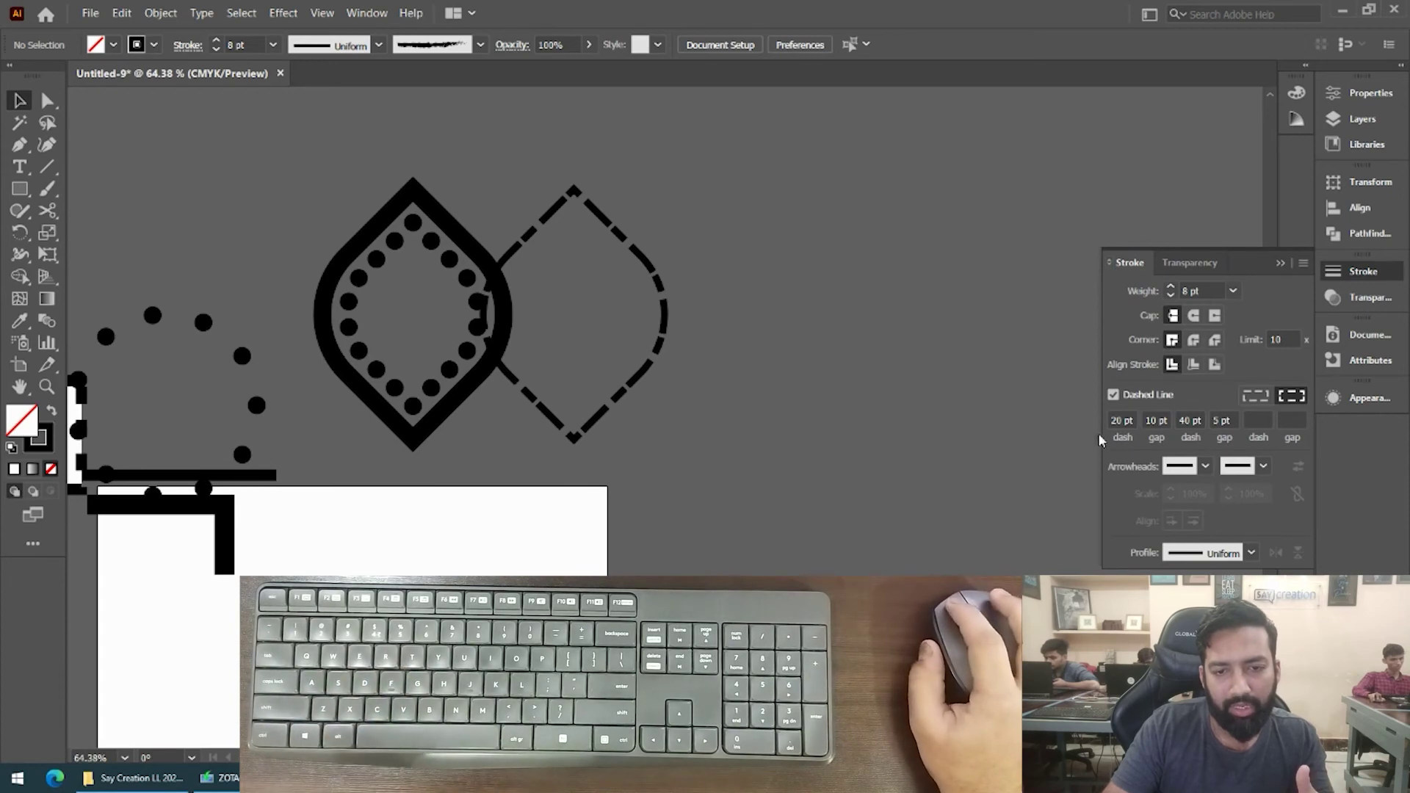
pyautogui.scroll(-2, 655, 371)
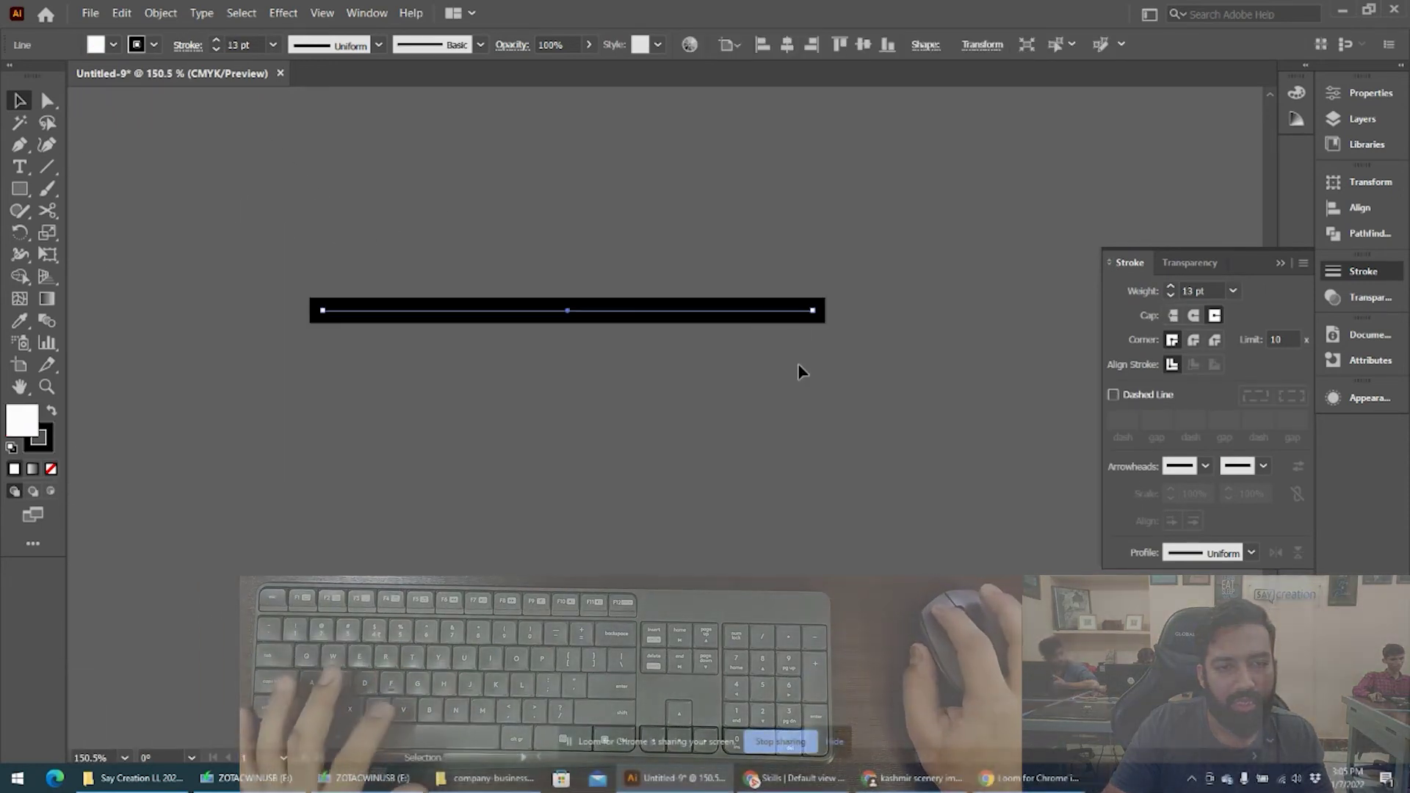
# Try Arrow 1 and other arrowheads at the line's start point, settling on Arrow 11.
pyautogui.click(1185, 468)
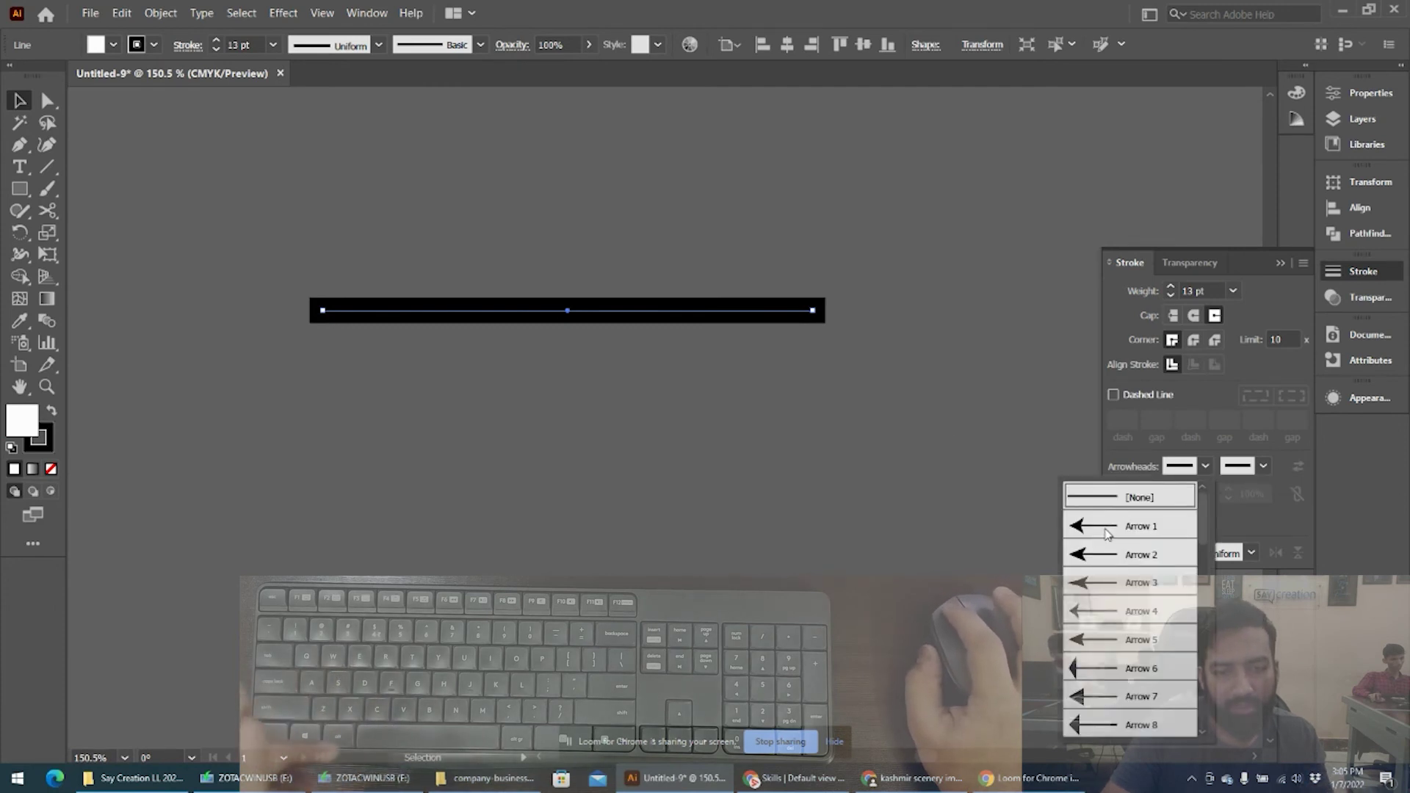
pyautogui.click(1131, 514)
pyautogui.click(1168, 467)
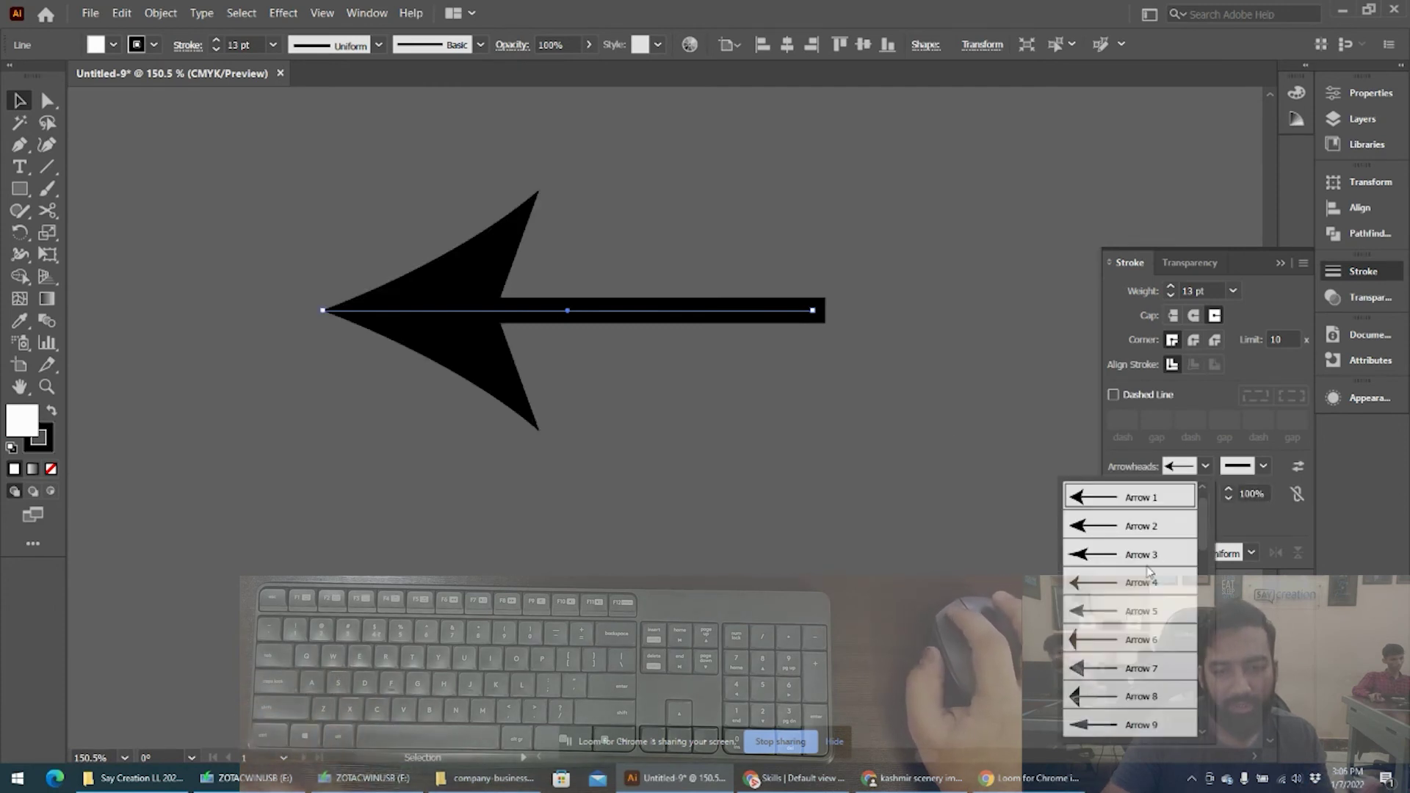
pyautogui.click(1133, 652)
pyautogui.click(1206, 467)
pyautogui.click(1206, 468)
pyautogui.click(1190, 467)
pyautogui.click(1133, 639)
# Apply the Arrow 12 arrowhead to the line's end point.
pyautogui.click(1238, 466)
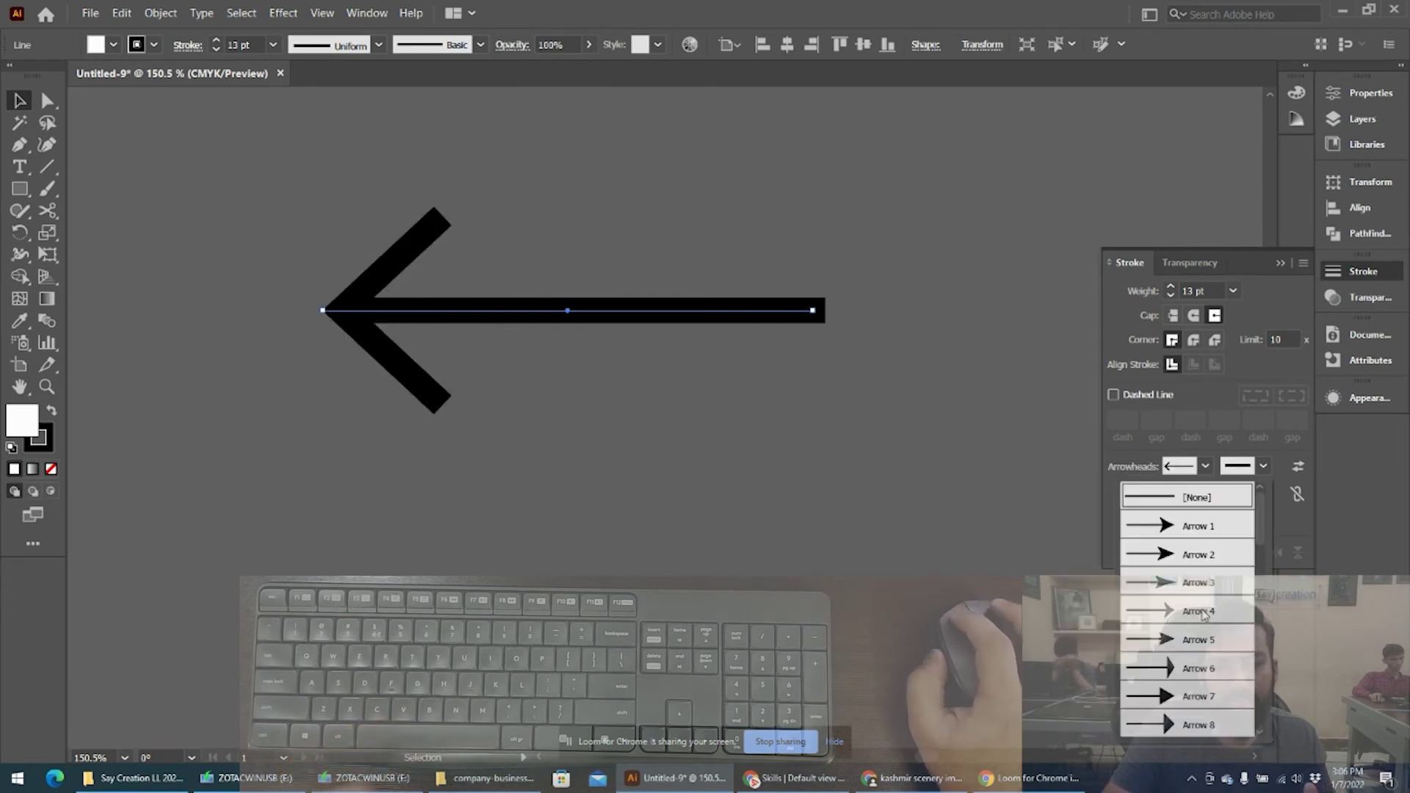
pyautogui.click(1228, 573)
pyautogui.click(1234, 468)
pyautogui.click(1222, 559)
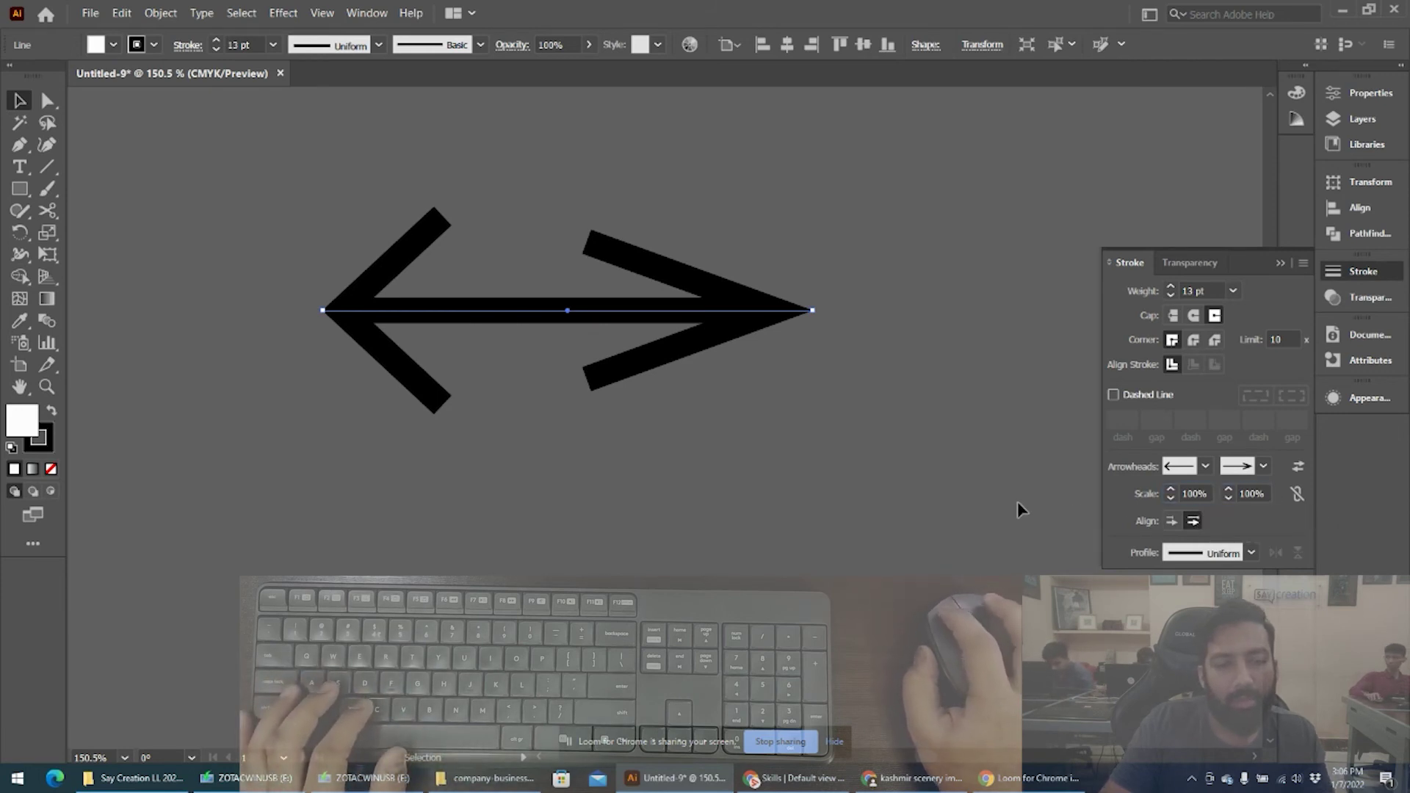
pyautogui.moveTo(595, 314)
pyautogui.mouseDown()
pyautogui.moveTo(519, 306)
pyautogui.moveTo(614, 313)
pyautogui.mouseUp()
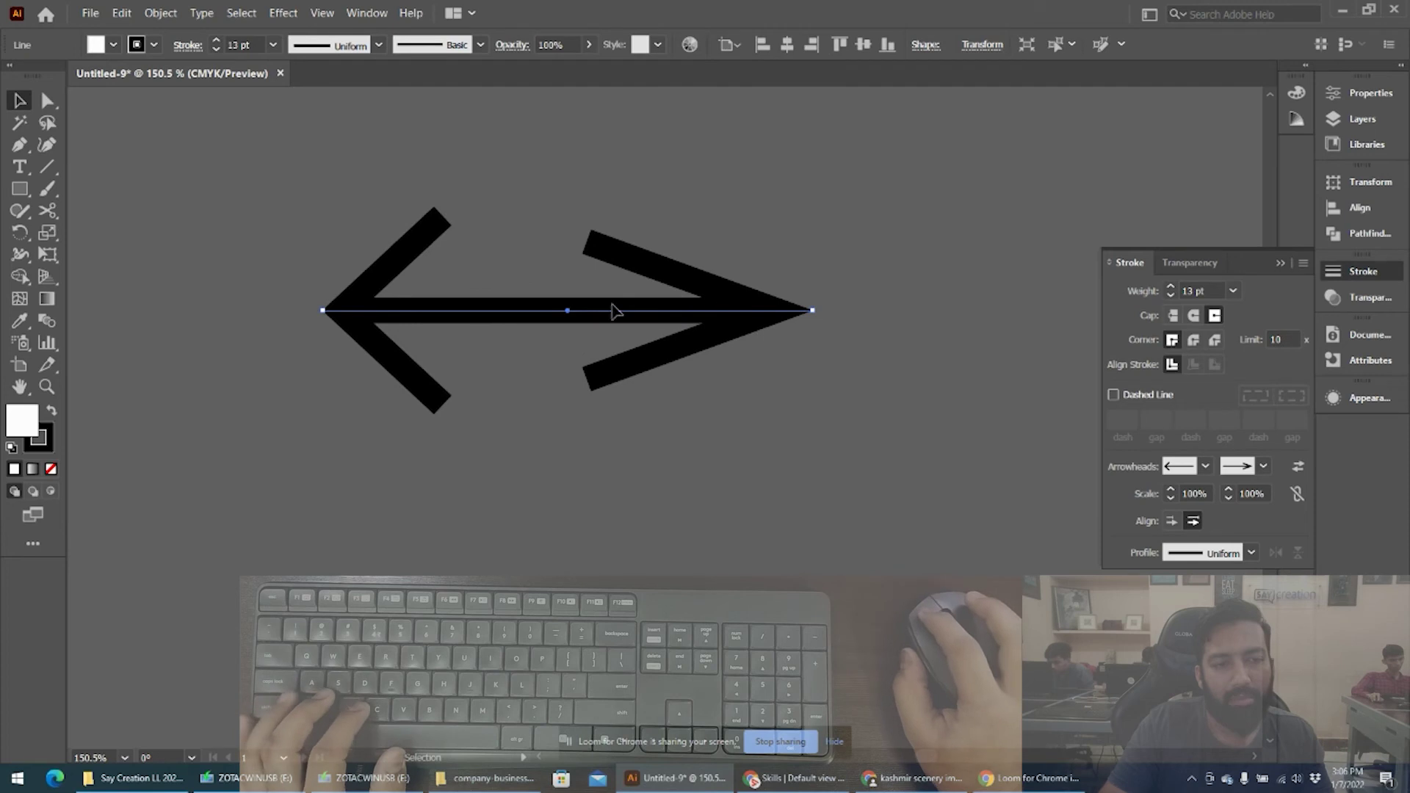
# Scale the end arrowhead to 50% and raise it in 10% increments to 80%.
pyautogui.click(1244, 494)
pyautogui.write('50')
pyautogui.press('Return')
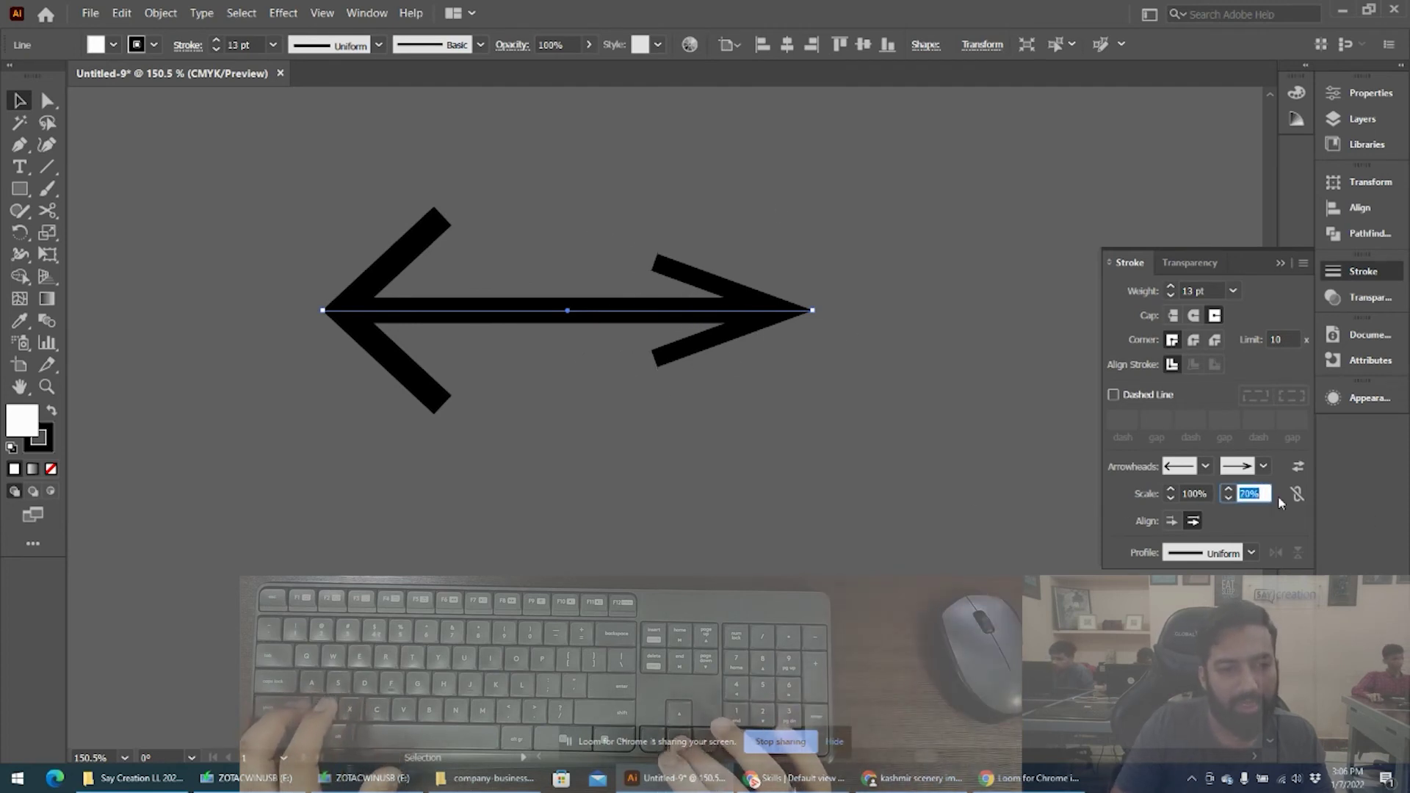
pyautogui.hotkey('shift', 'Up')
pyautogui.hotkey('shift', 'Up')
pyautogui.hotkey('shift', 'Up')
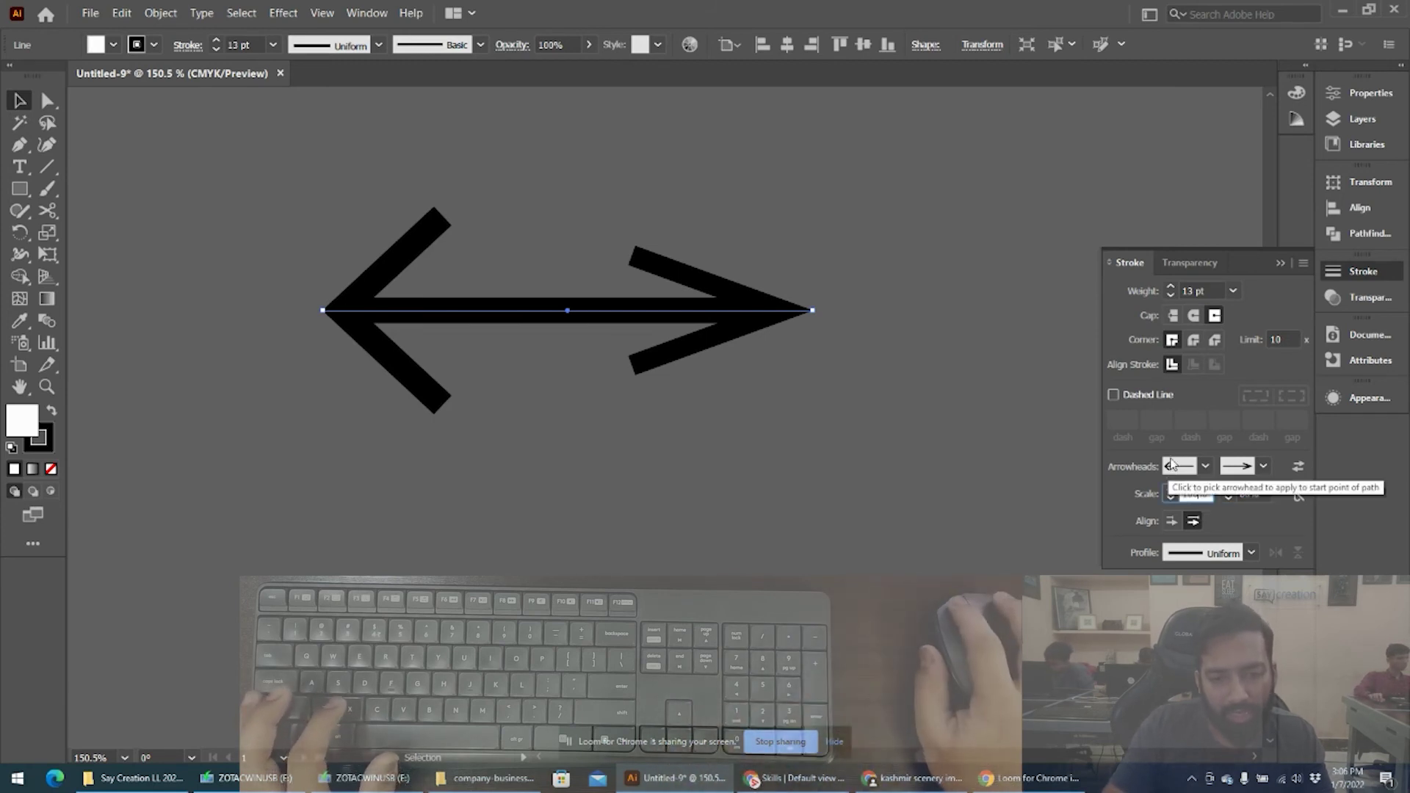
# Scale the start arrowhead to 30%, then change it to 50%.
pyautogui.click(1194, 494)
pyautogui.write('30')
pyautogui.press('Return')
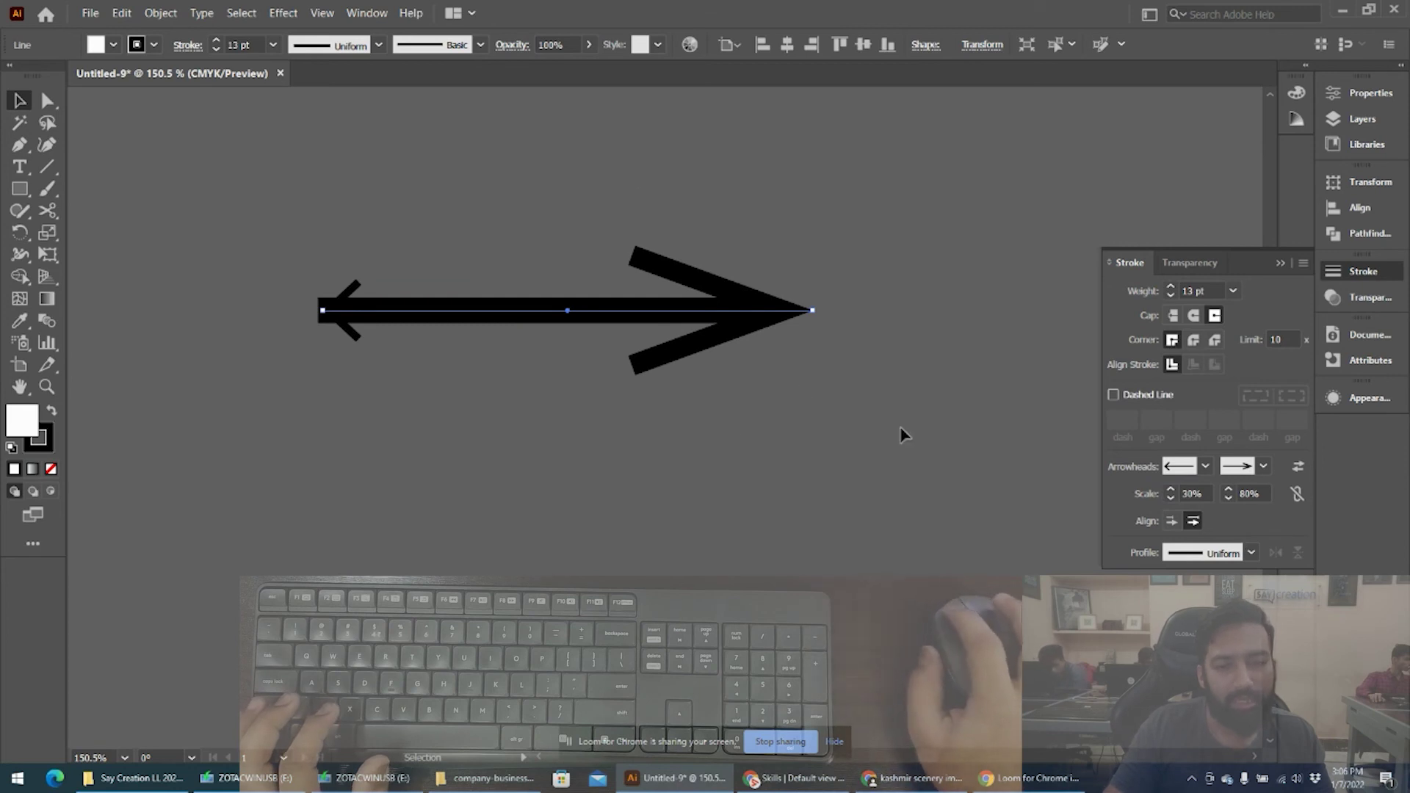
pyautogui.write('50')
pyautogui.press('Return')
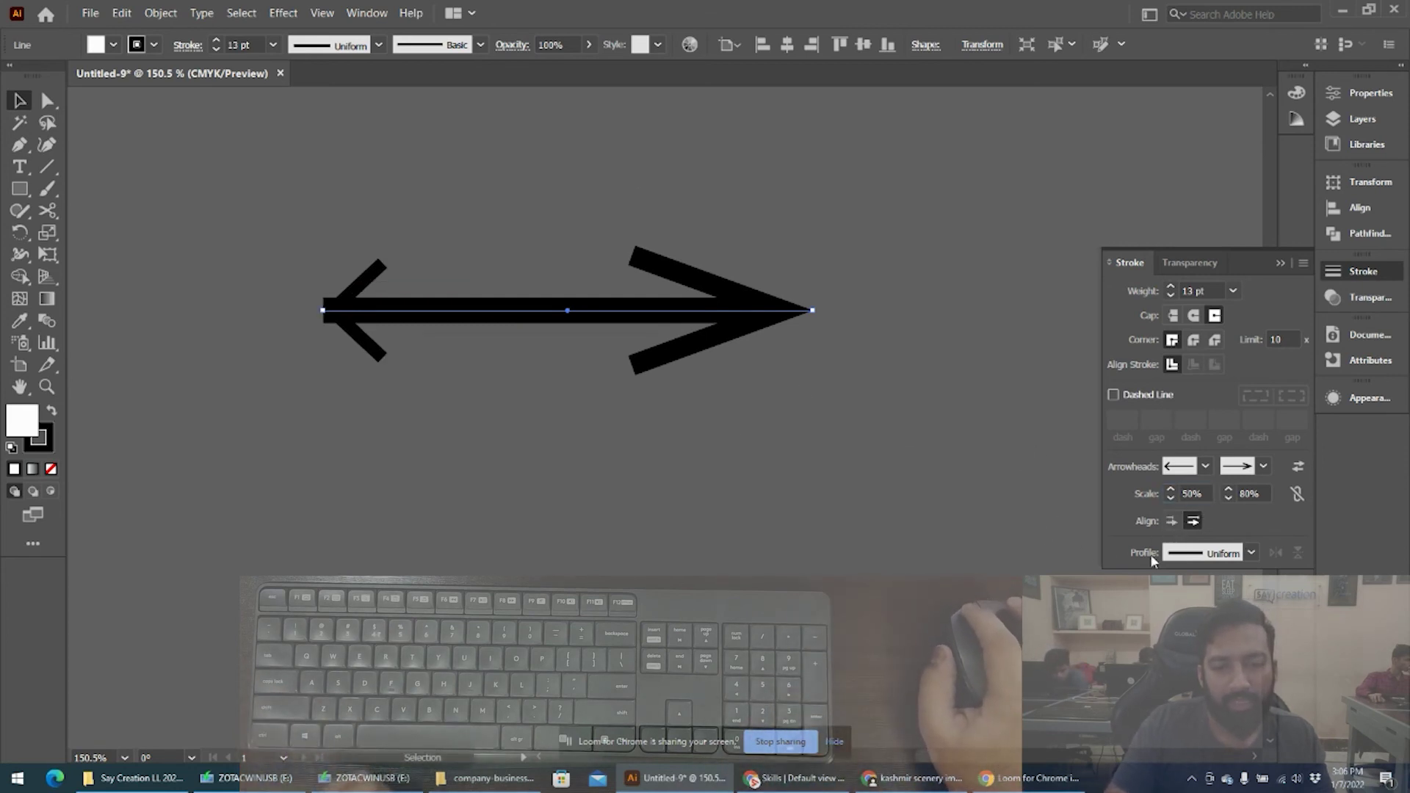
# Swap the line's start and end arrowheads back and forth, leaving the larger one at the start.
pyautogui.click(1299, 470)
pyautogui.click(1298, 470)
pyautogui.click(1298, 469)
# Apply the feathered Arrow 18 to the line's start and the Arrow 16 head to its end.
pyautogui.click(1205, 470)
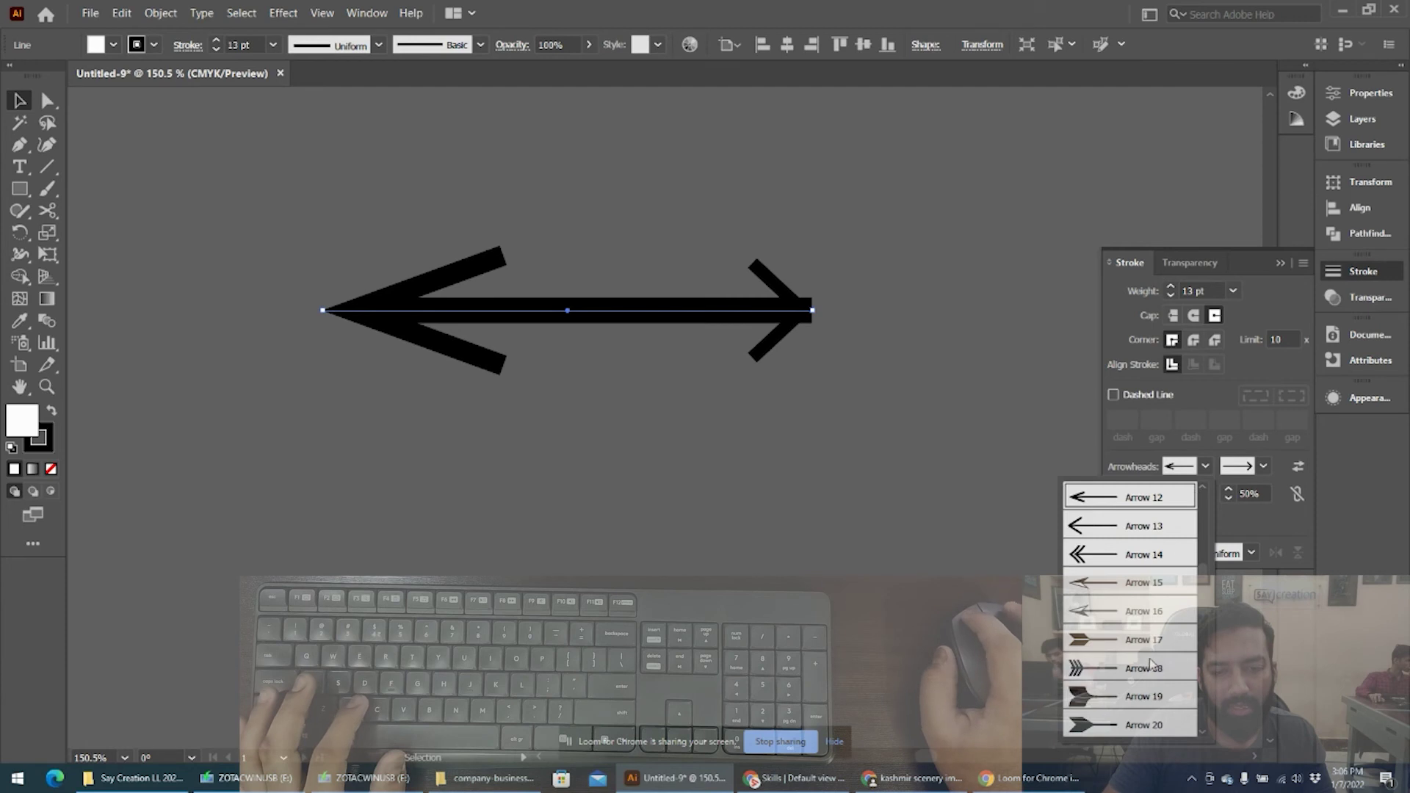
pyautogui.click(1112, 679)
pyautogui.click(1246, 471)
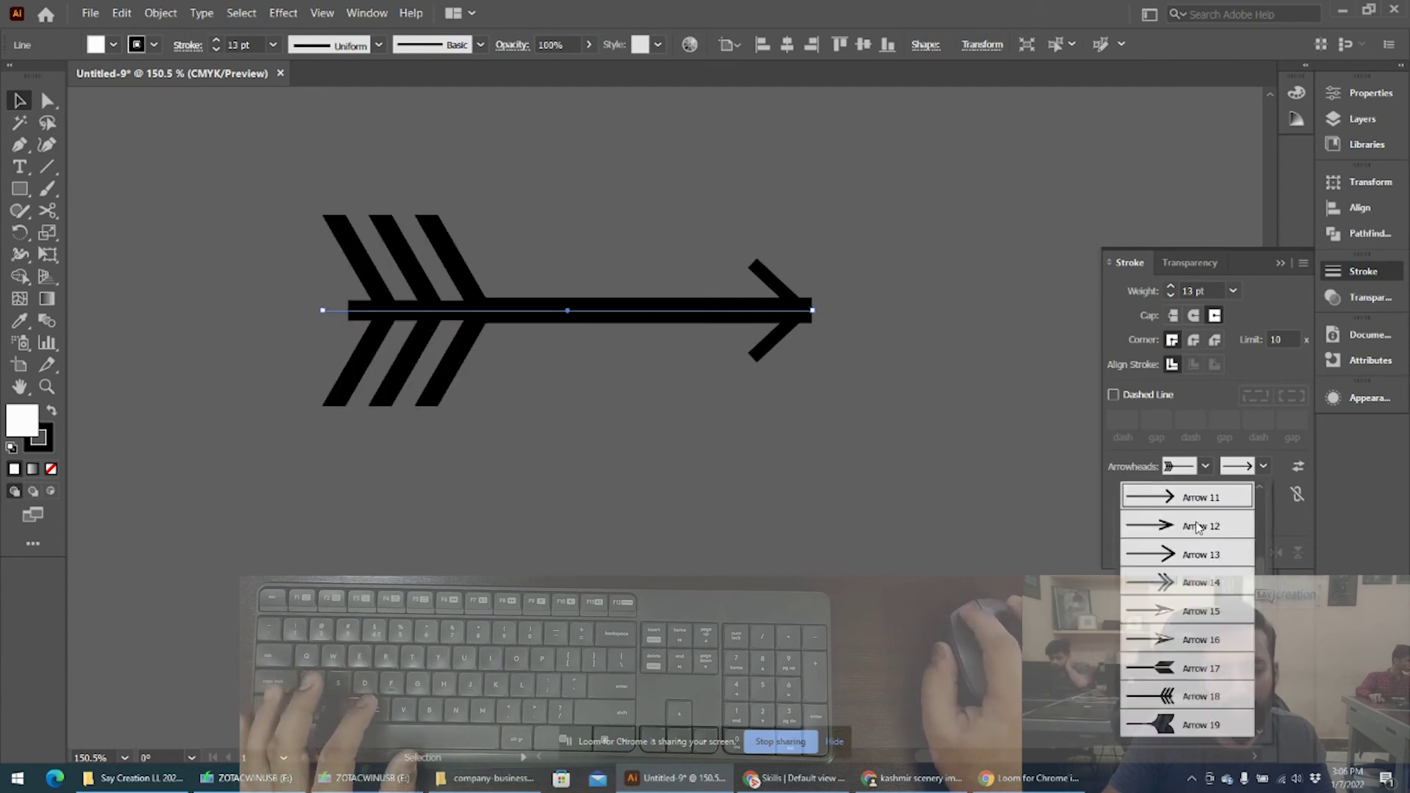
pyautogui.click(1164, 642)
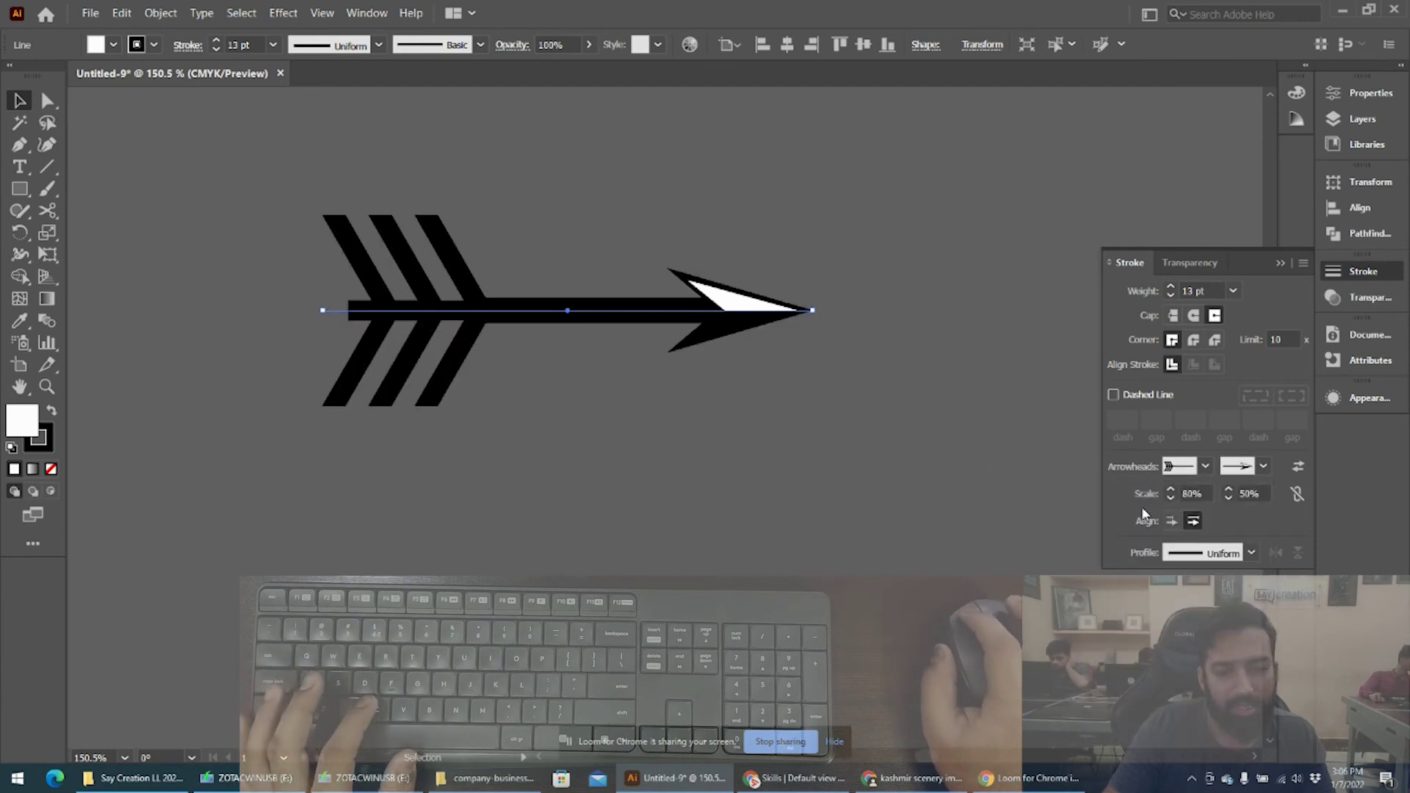
# Set the scale of both the start and end arrowheads to 100%.
pyautogui.doubleClick(1193, 493)
pyautogui.write('100')
pyautogui.press('Tab')
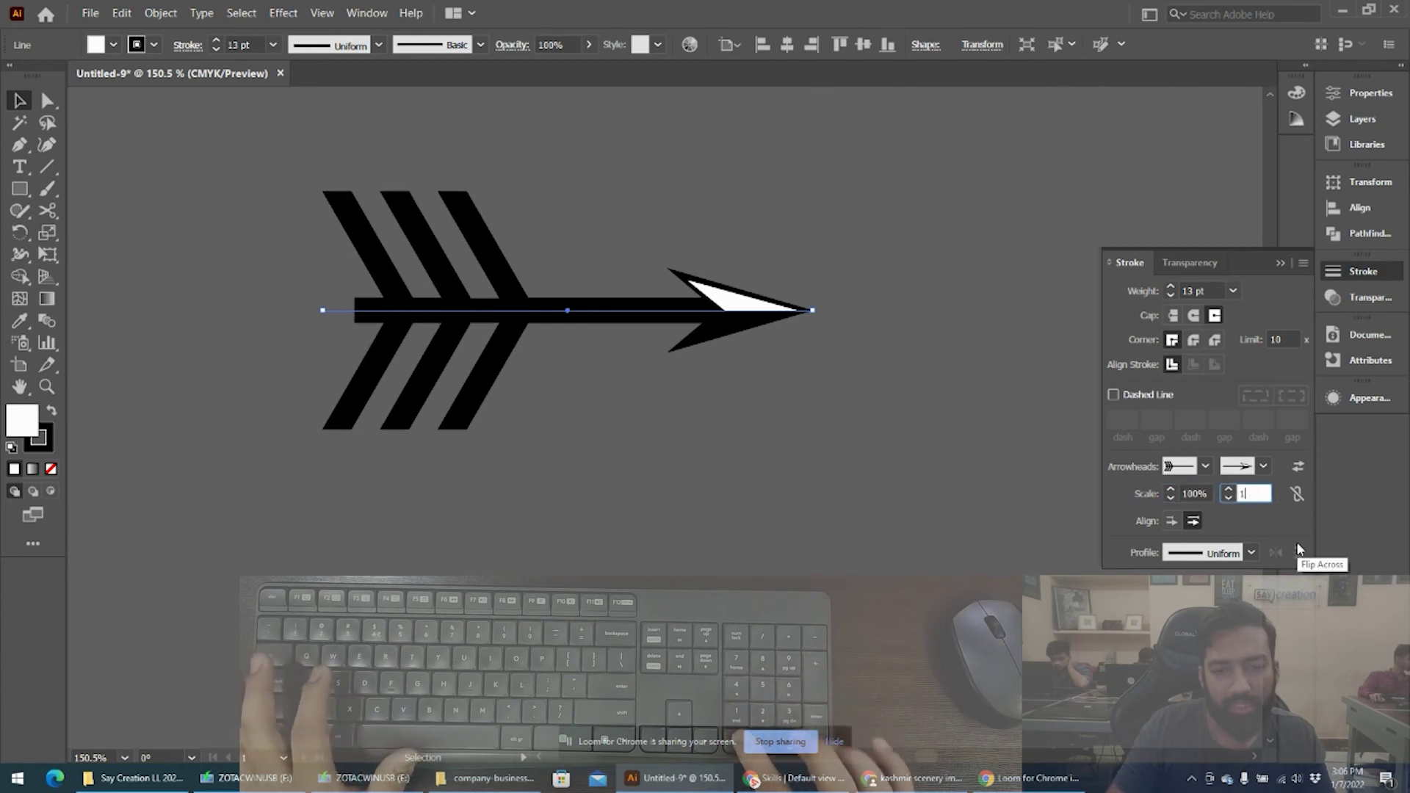
pyautogui.write('100')
pyautogui.press('Return')
# Lengthen the arrow by moving its tip's anchor point horizontally outward to an X position of about 1309.
pyautogui.scroll(-2, 625, 389)
pyautogui.press('a')
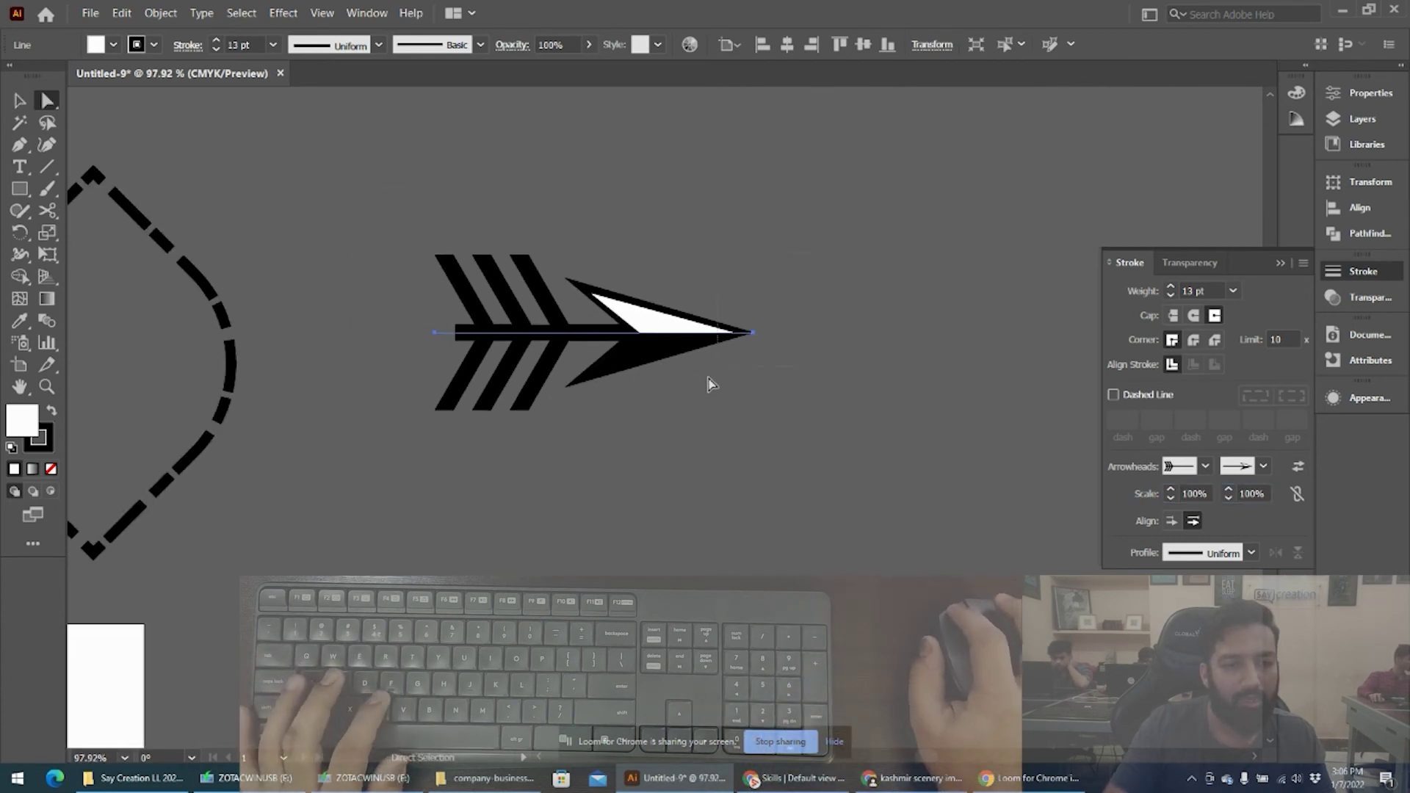
pyautogui.click(748, 333)
pyautogui.moveTo(756, 337); pyautogui.dragTo(1025, 333)
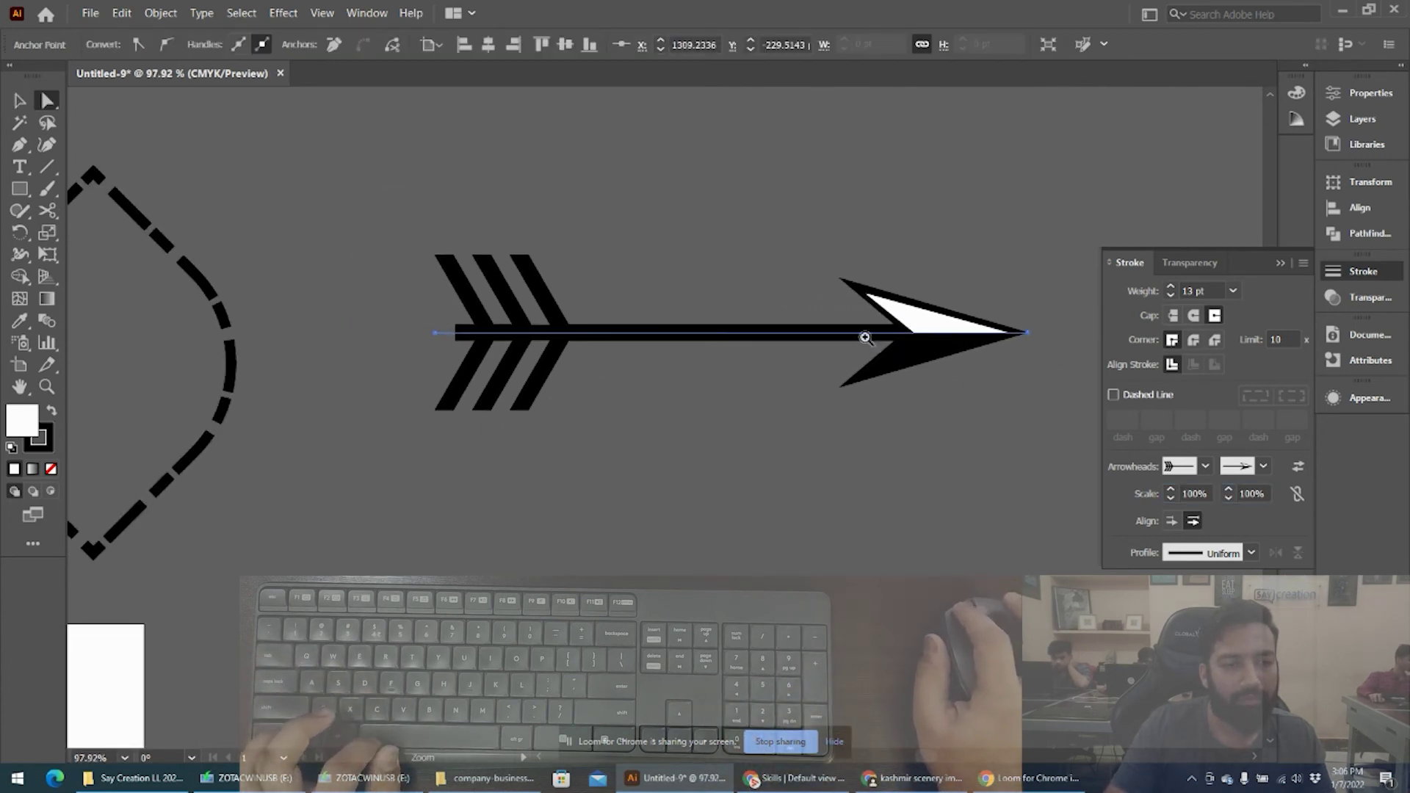
pyautogui.scroll(-2, 681, 296)
pyautogui.press('v')
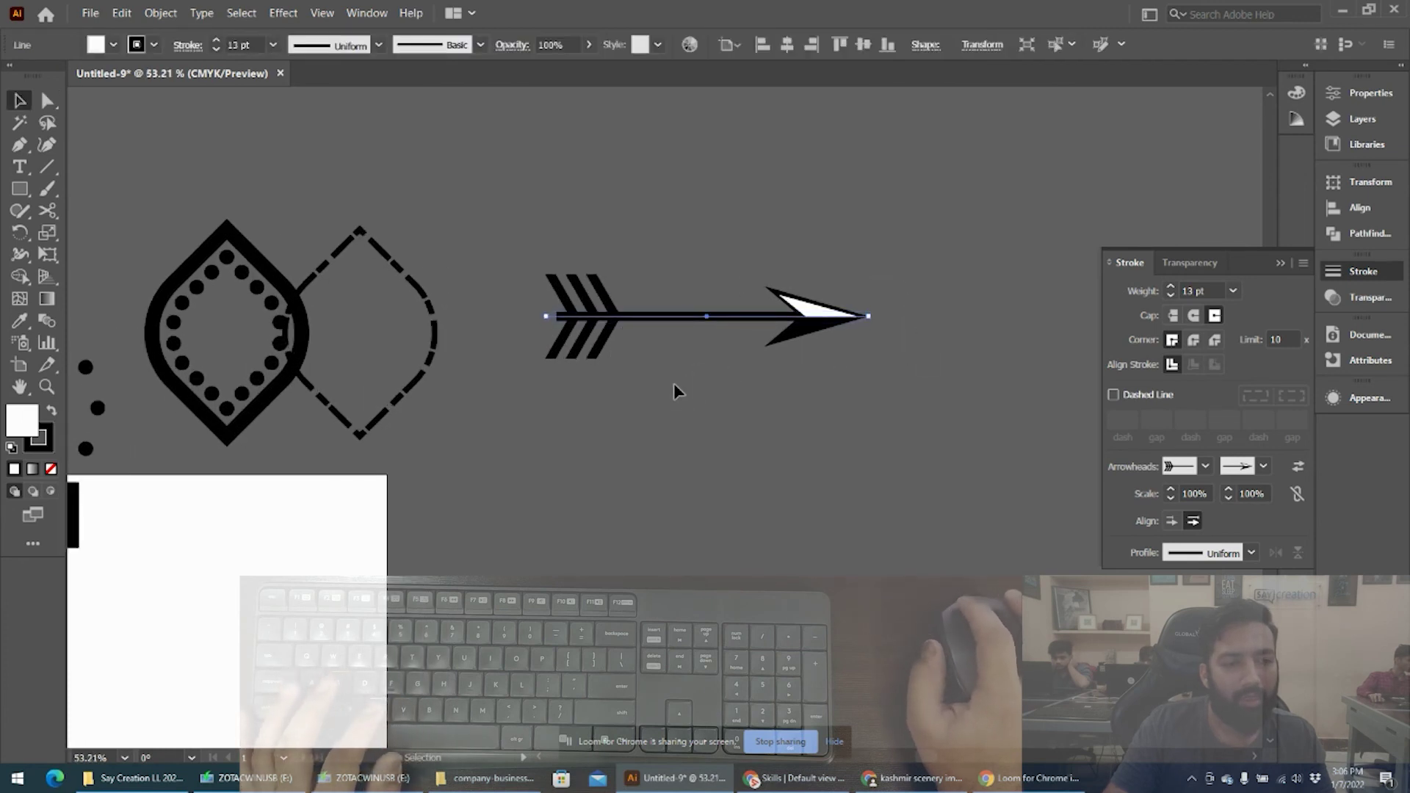
pyautogui.click(786, 399)
# Swap the arrow's feathered start and pointed end, and swap them back to the original direction.
pyautogui.click(647, 317)
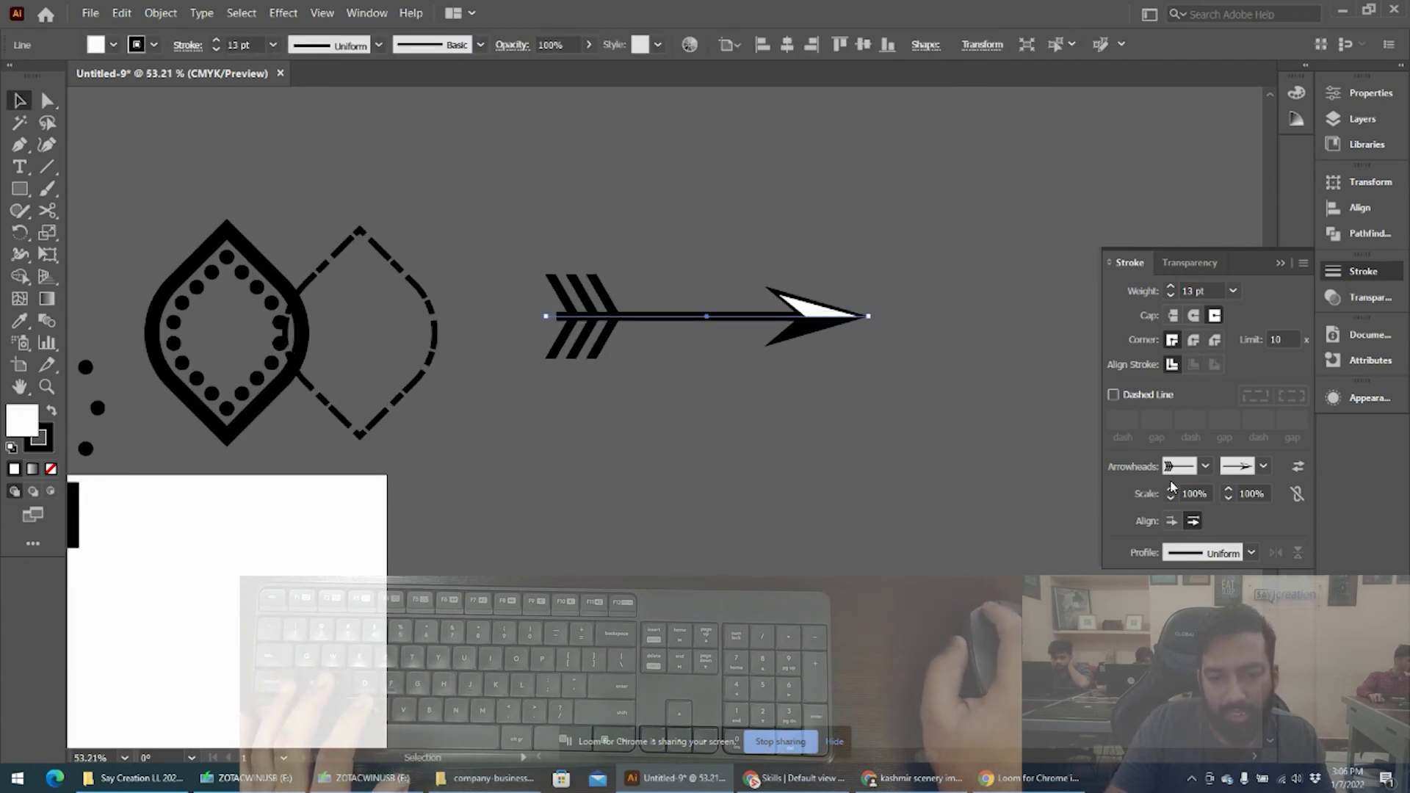
pyautogui.click(1298, 470)
pyautogui.click(1299, 470)
pyautogui.click(1298, 470)
pyautogui.click(791, 403)
pyautogui.scroll(1, 771, 404)
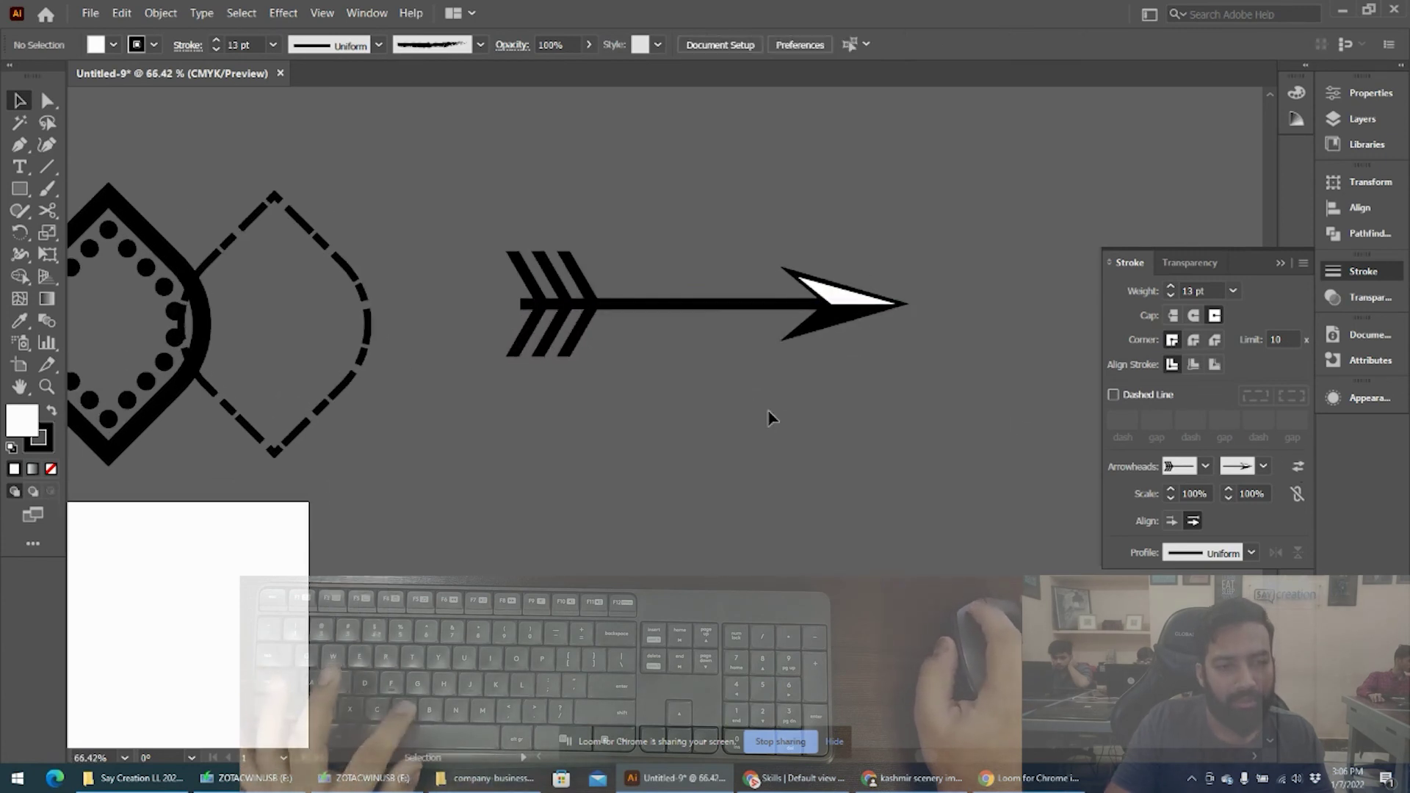
# Align the arrowheads so they extend beyond the ends of the path, and check the start and end anchor points.
pyautogui.click(569, 258)
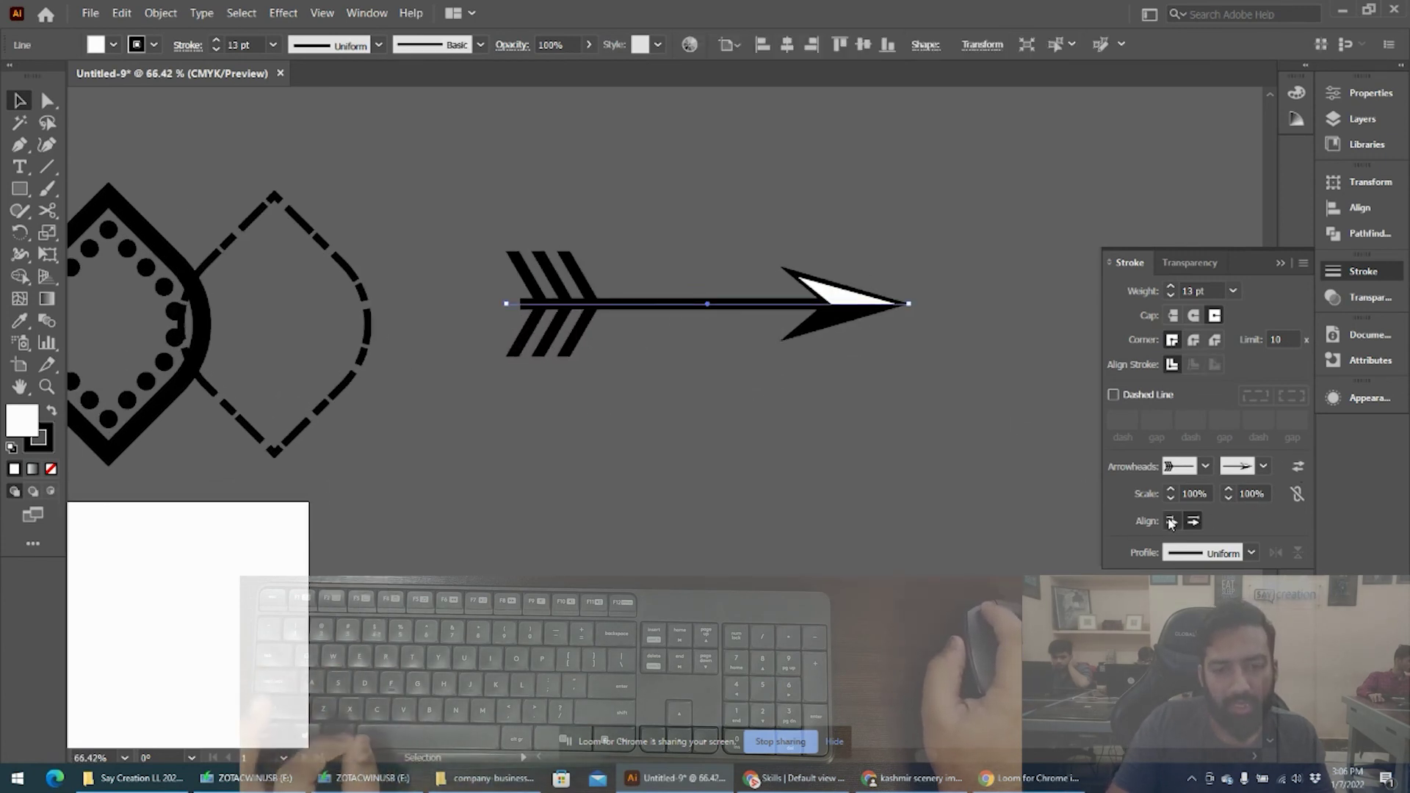
pyautogui.scroll(3, 765, 279)
pyautogui.moveTo(944, 355); pyautogui.dragTo(910, 337)
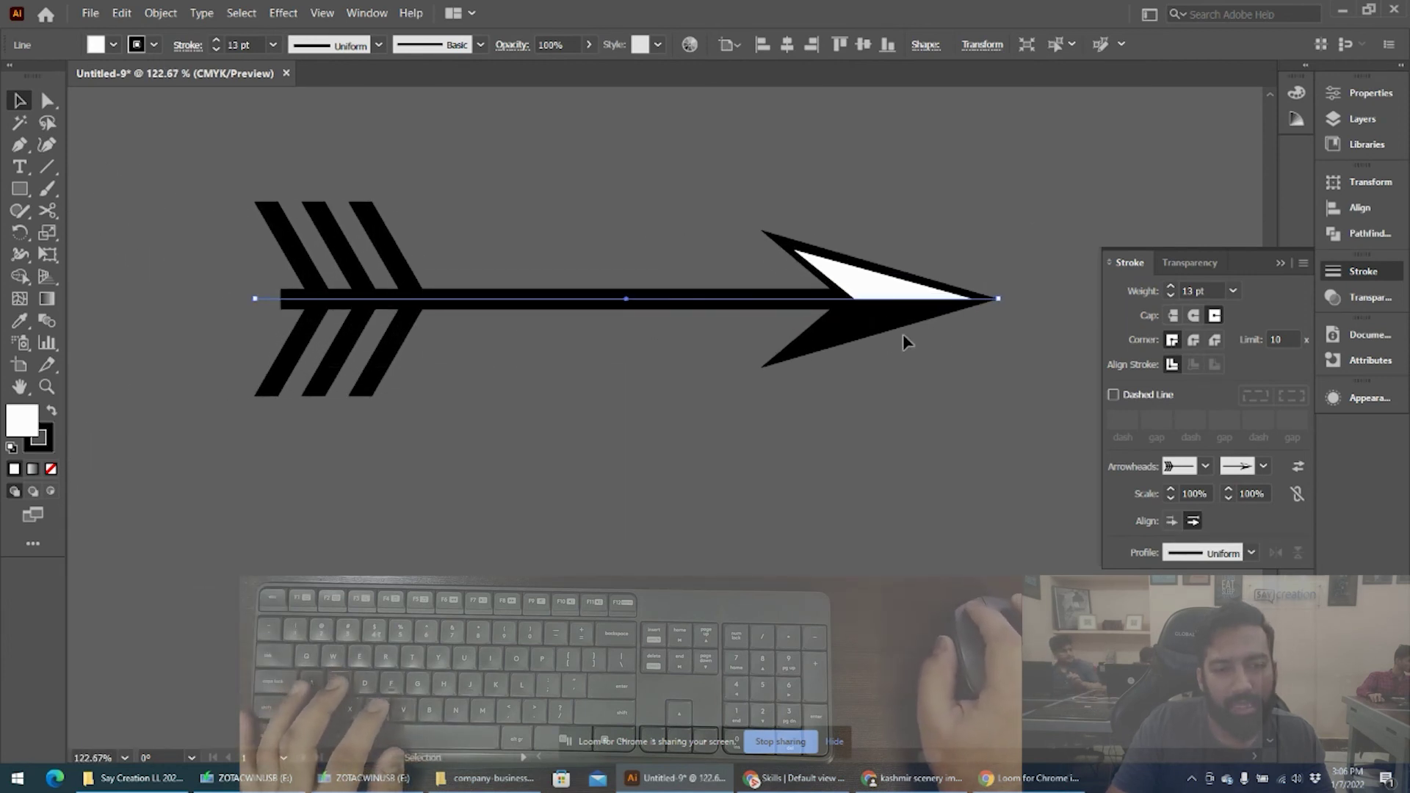
pyautogui.press('a')
pyautogui.click(996, 298)
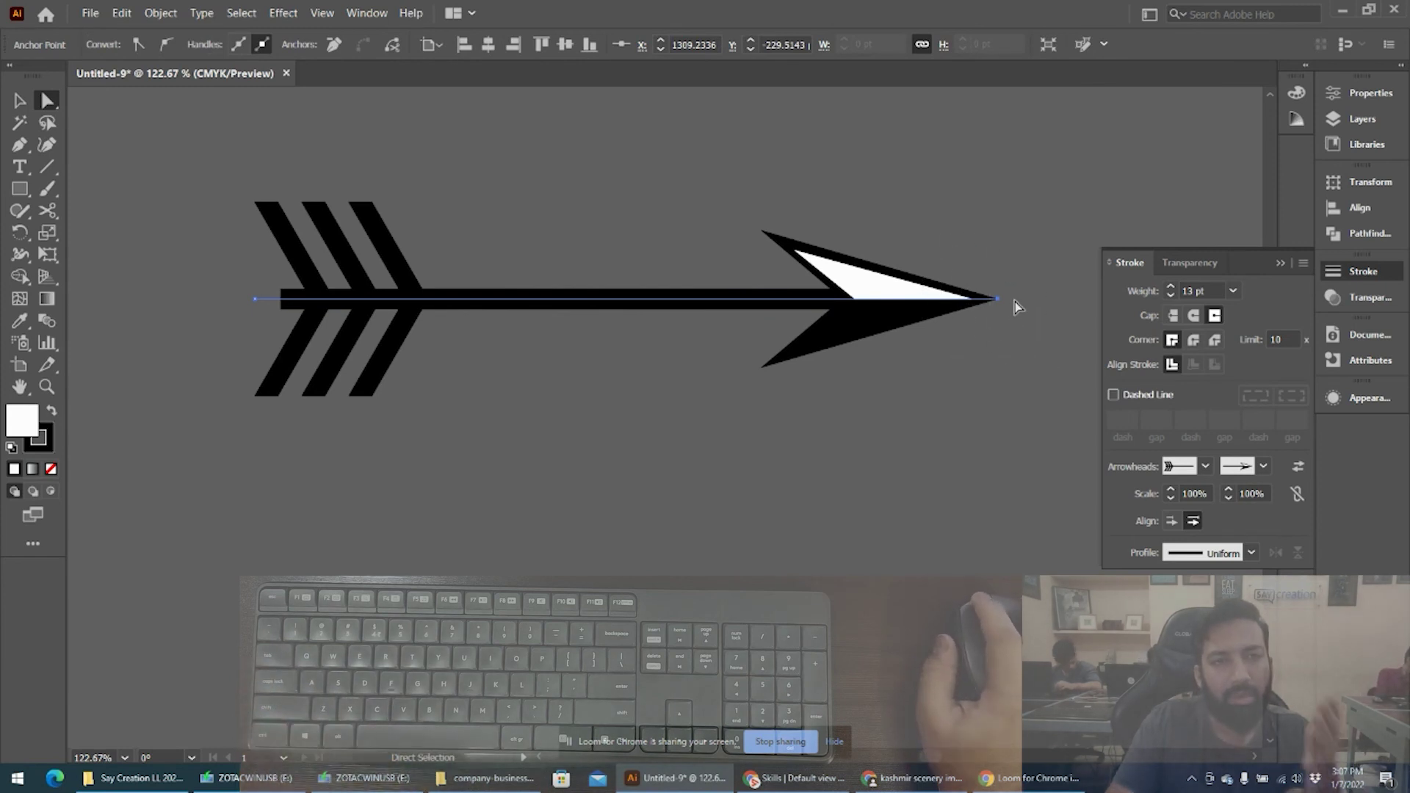
pyautogui.click(1171, 521)
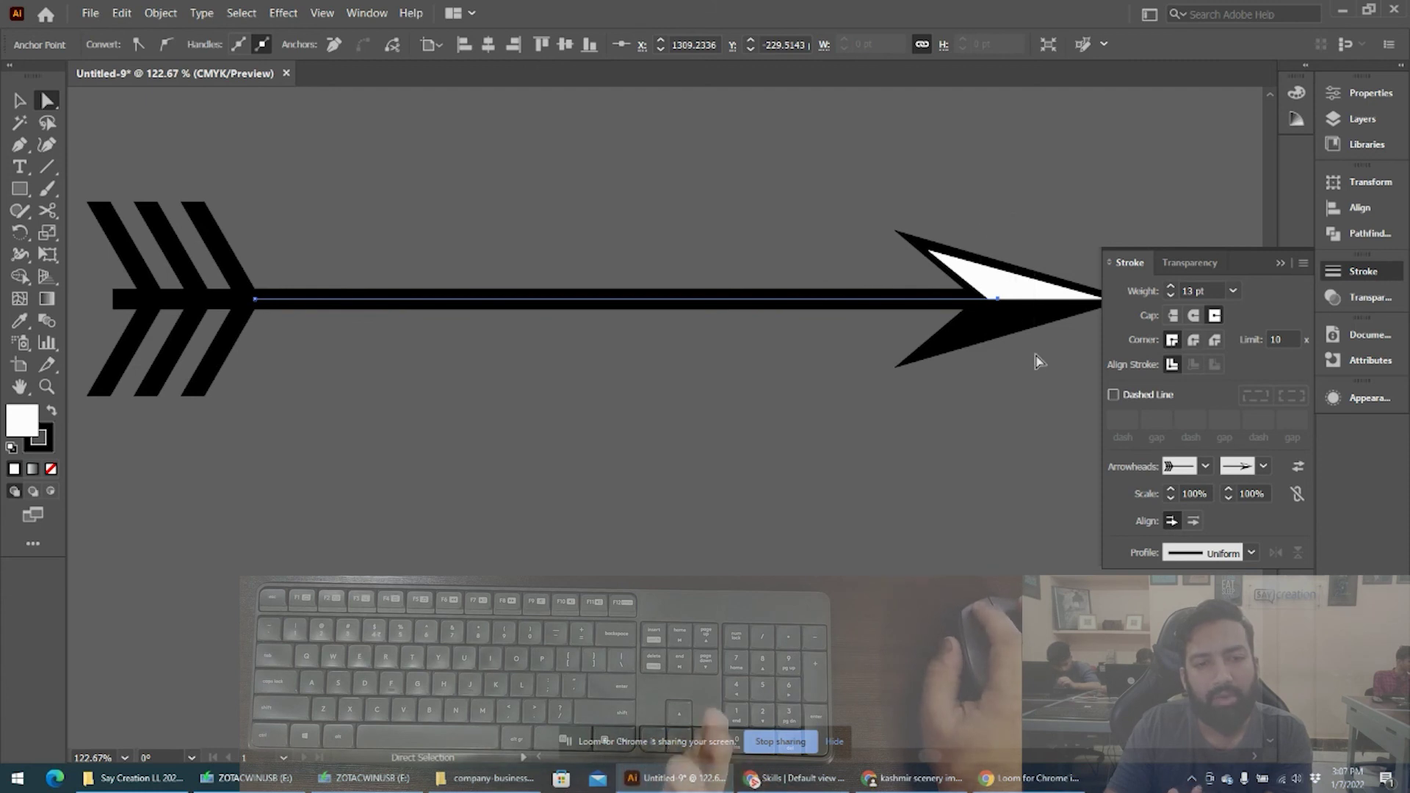
pyautogui.click(274, 304)
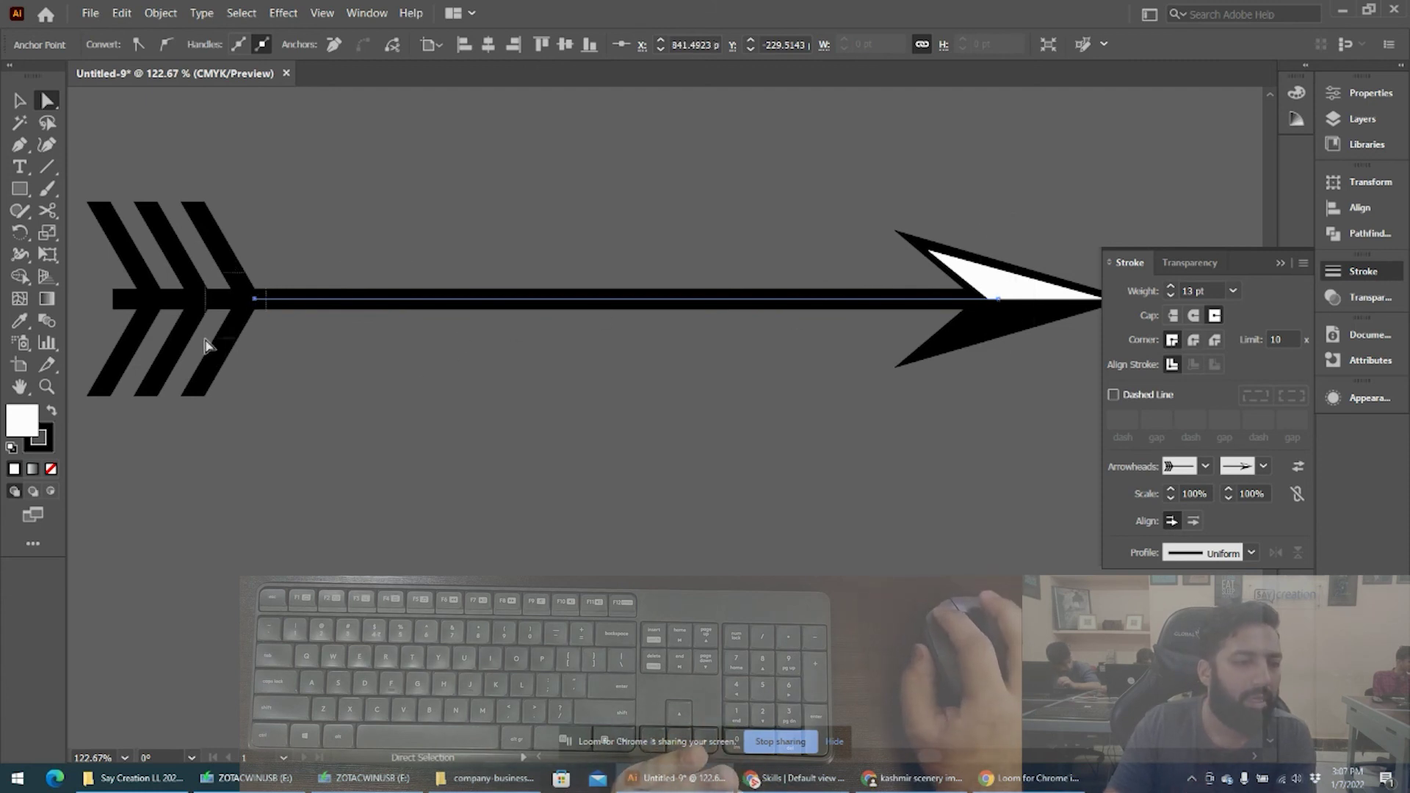
pyautogui.hotkey('ctrl', 'space')
pyautogui.moveTo(641, 284); pyautogui.dragTo(678, 327)
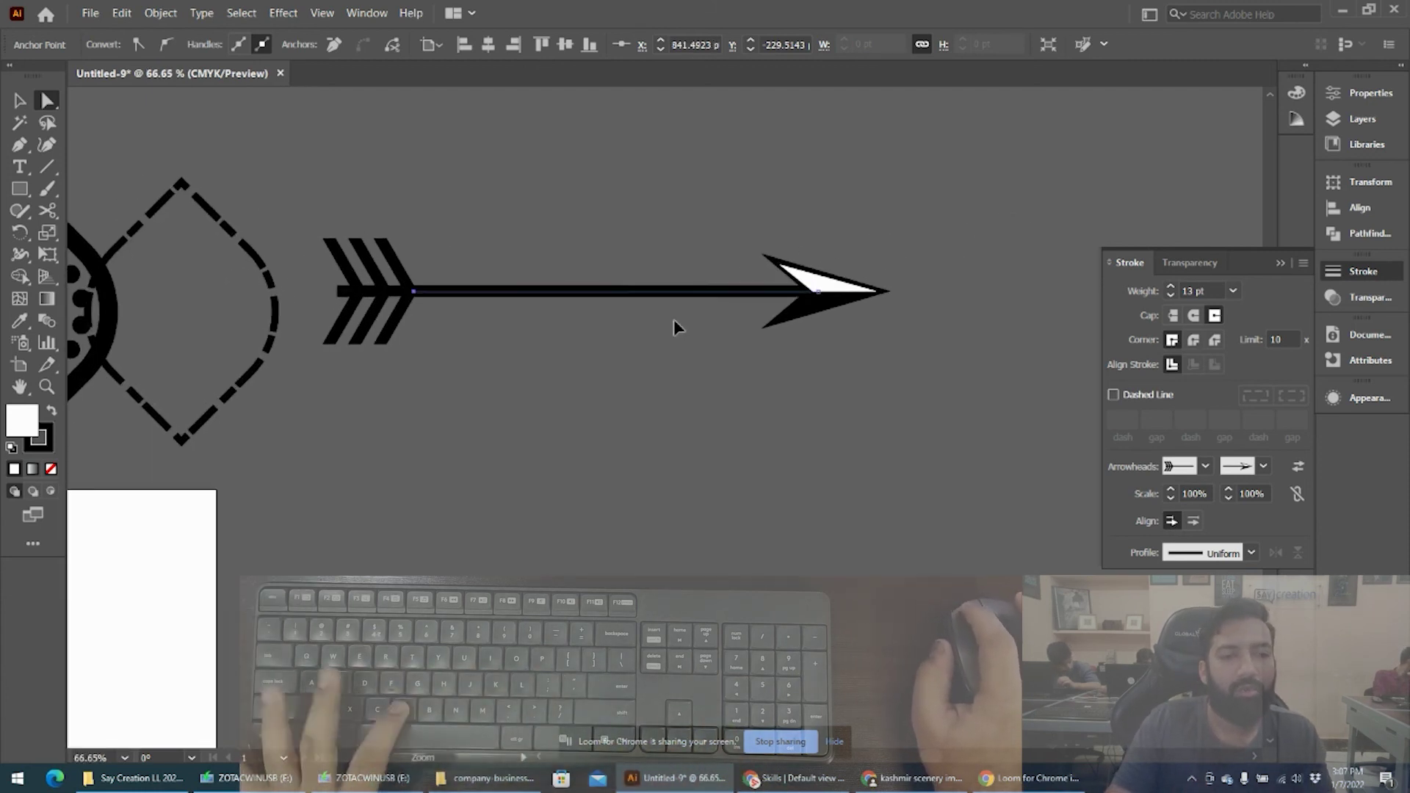
# Apply the double-bulge variable width profile to the arrow's stroke.
pyautogui.click(694, 372)
pyautogui.click(558, 291)
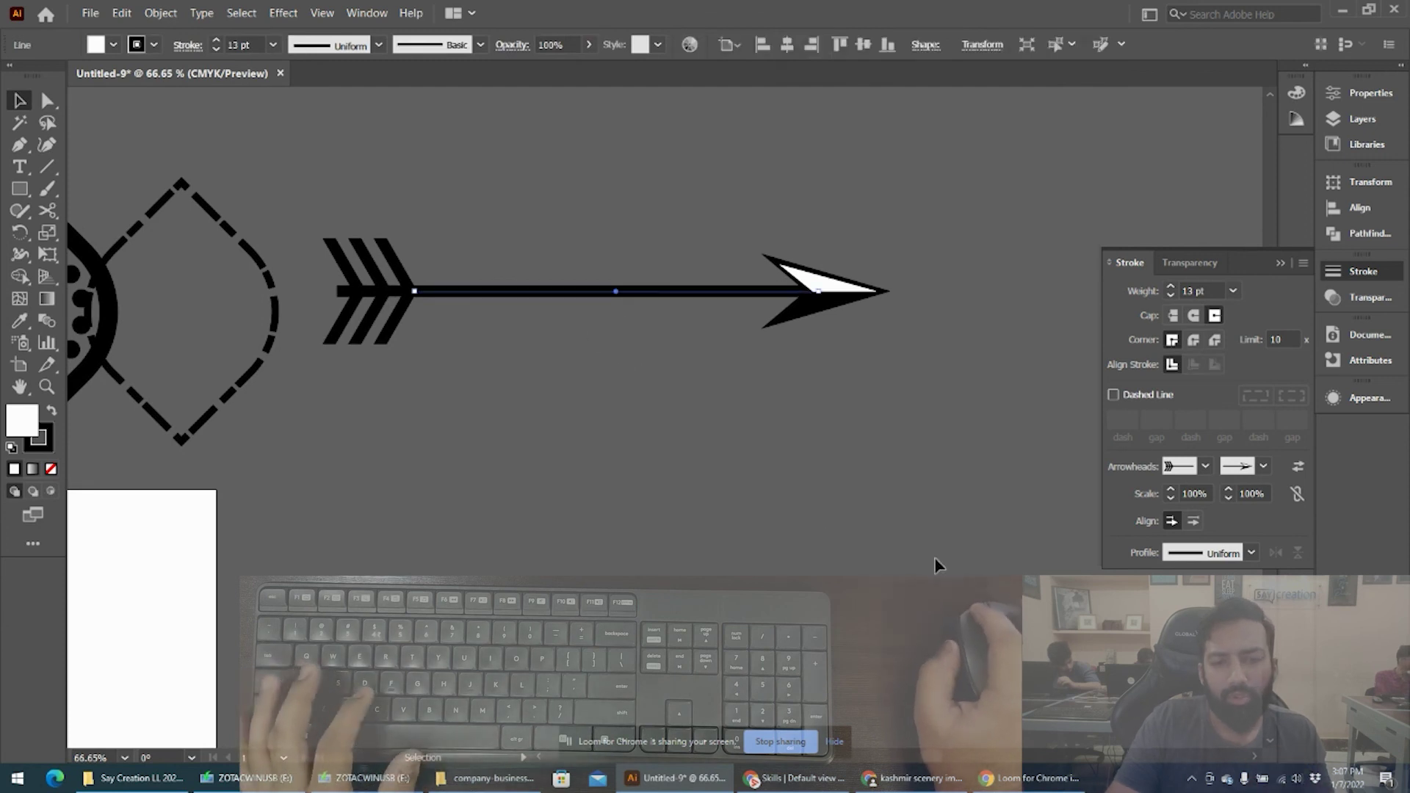
pyautogui.click(1219, 555)
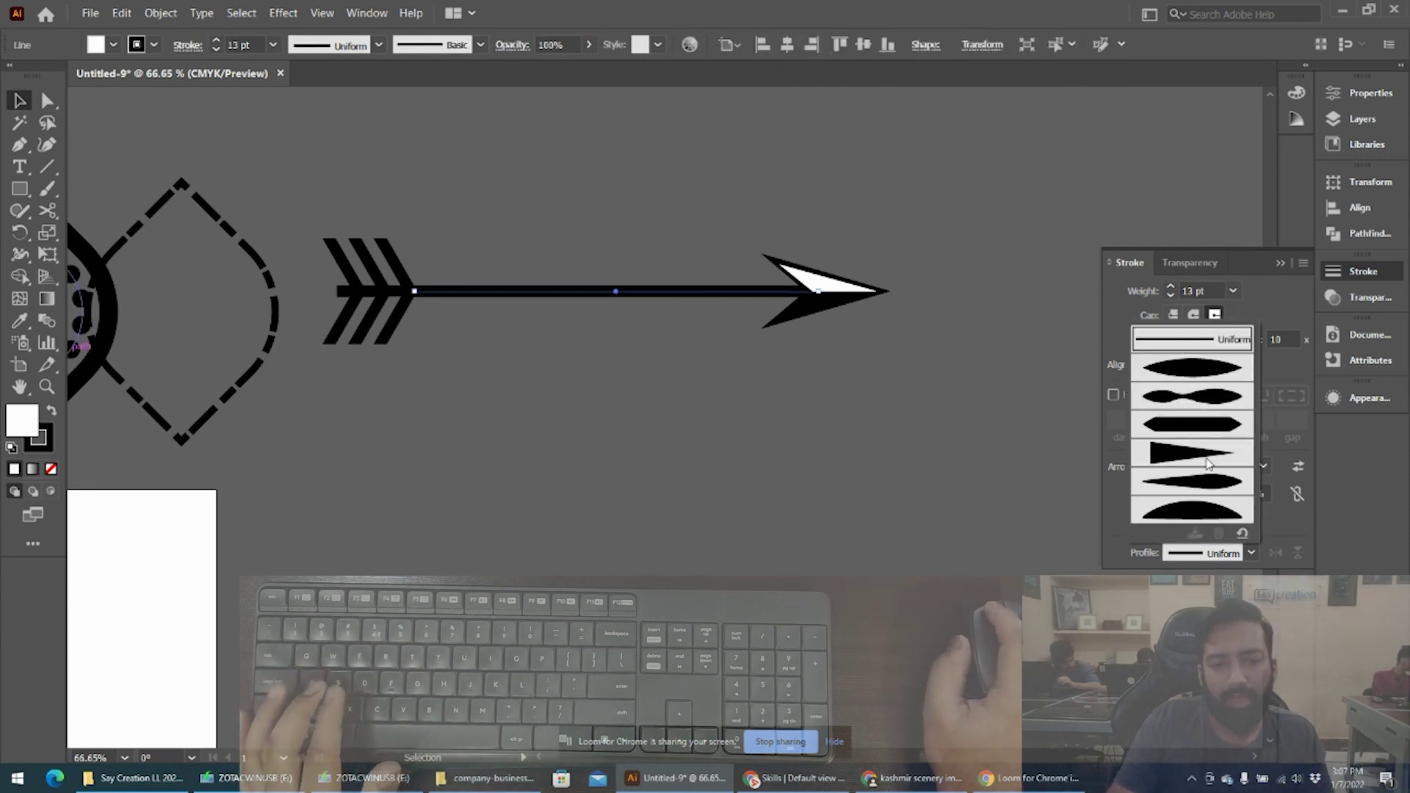
pyautogui.click(1176, 392)
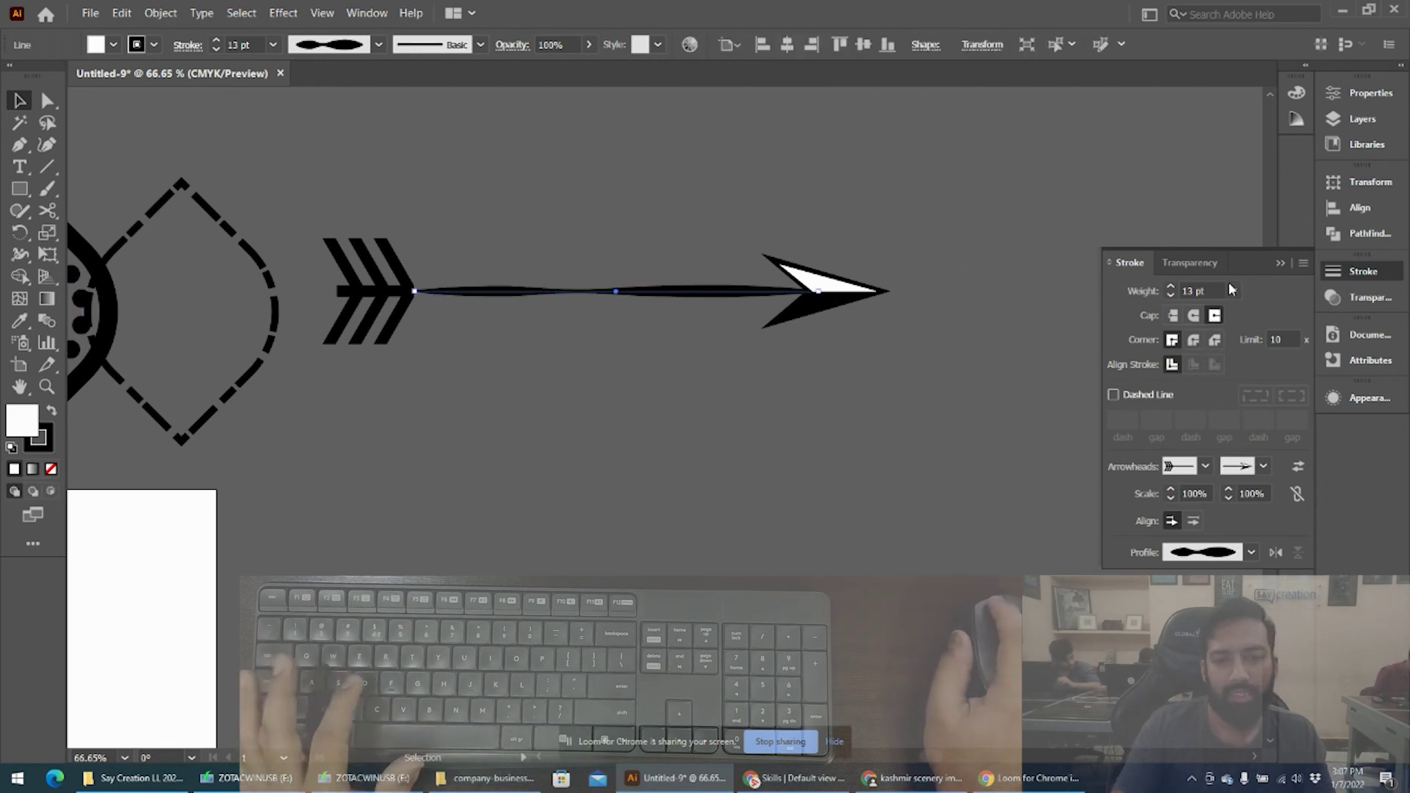
pyautogui.click(1281, 263)
pyautogui.moveTo(718, 282); pyautogui.dragTo(611, 332)
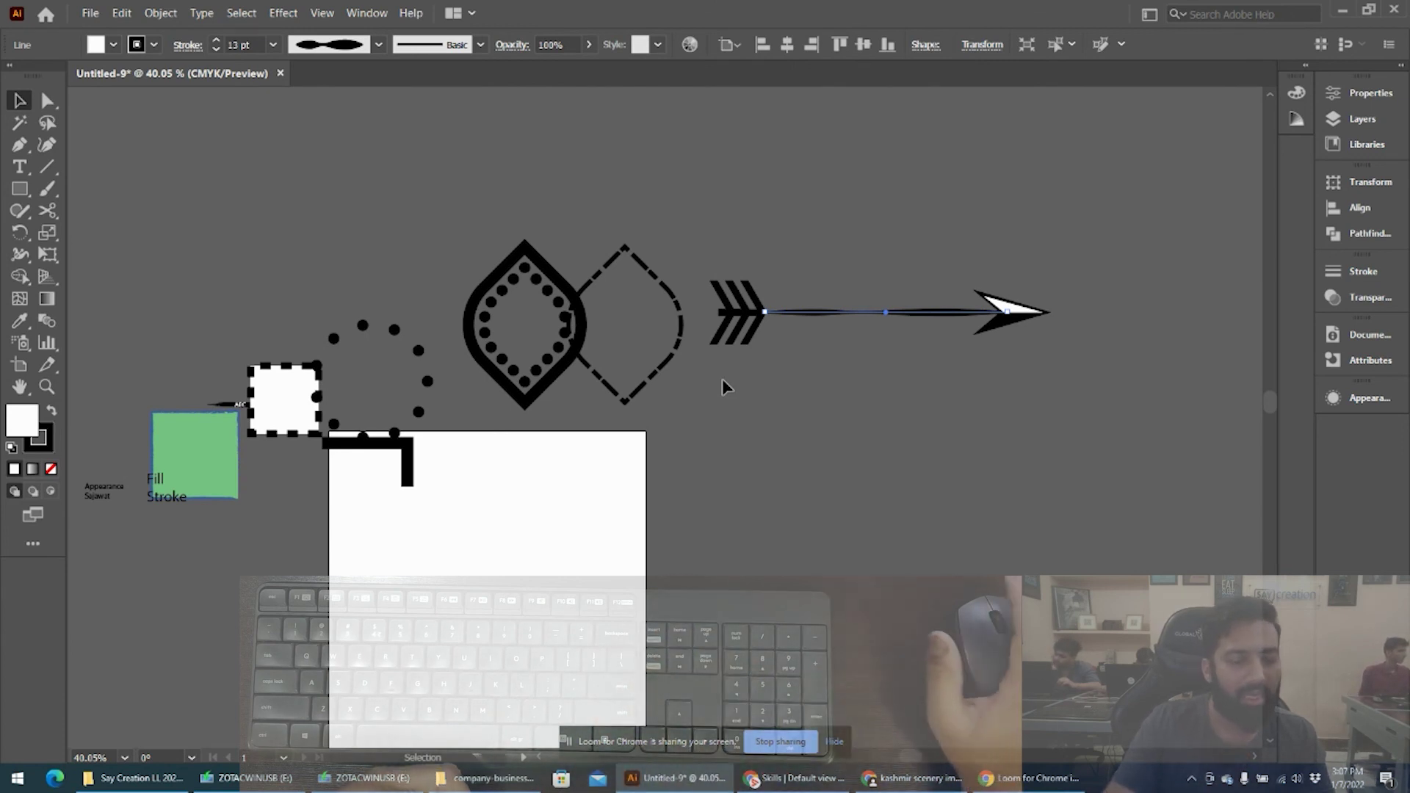
pyautogui.click(289, 95)
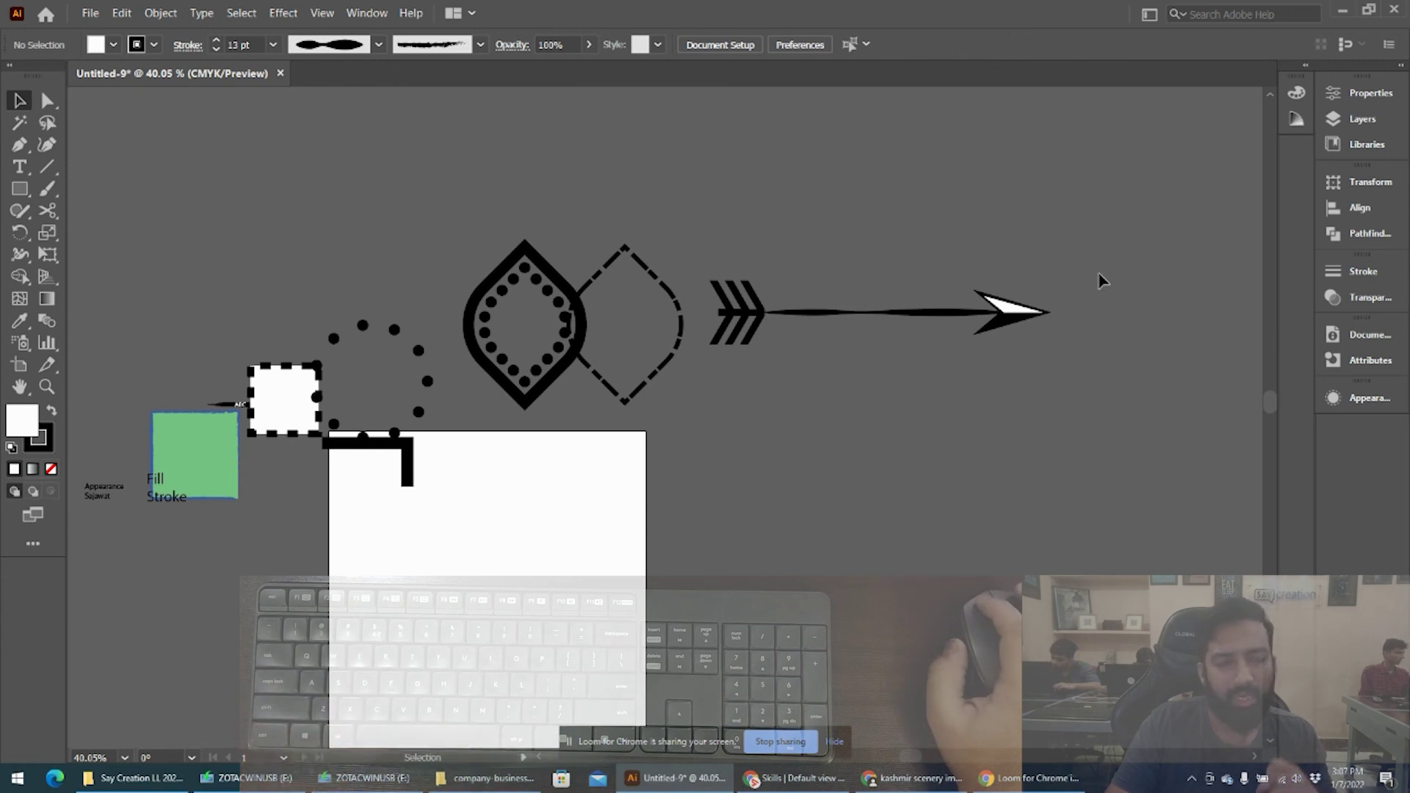
pyautogui.click(804, 312)
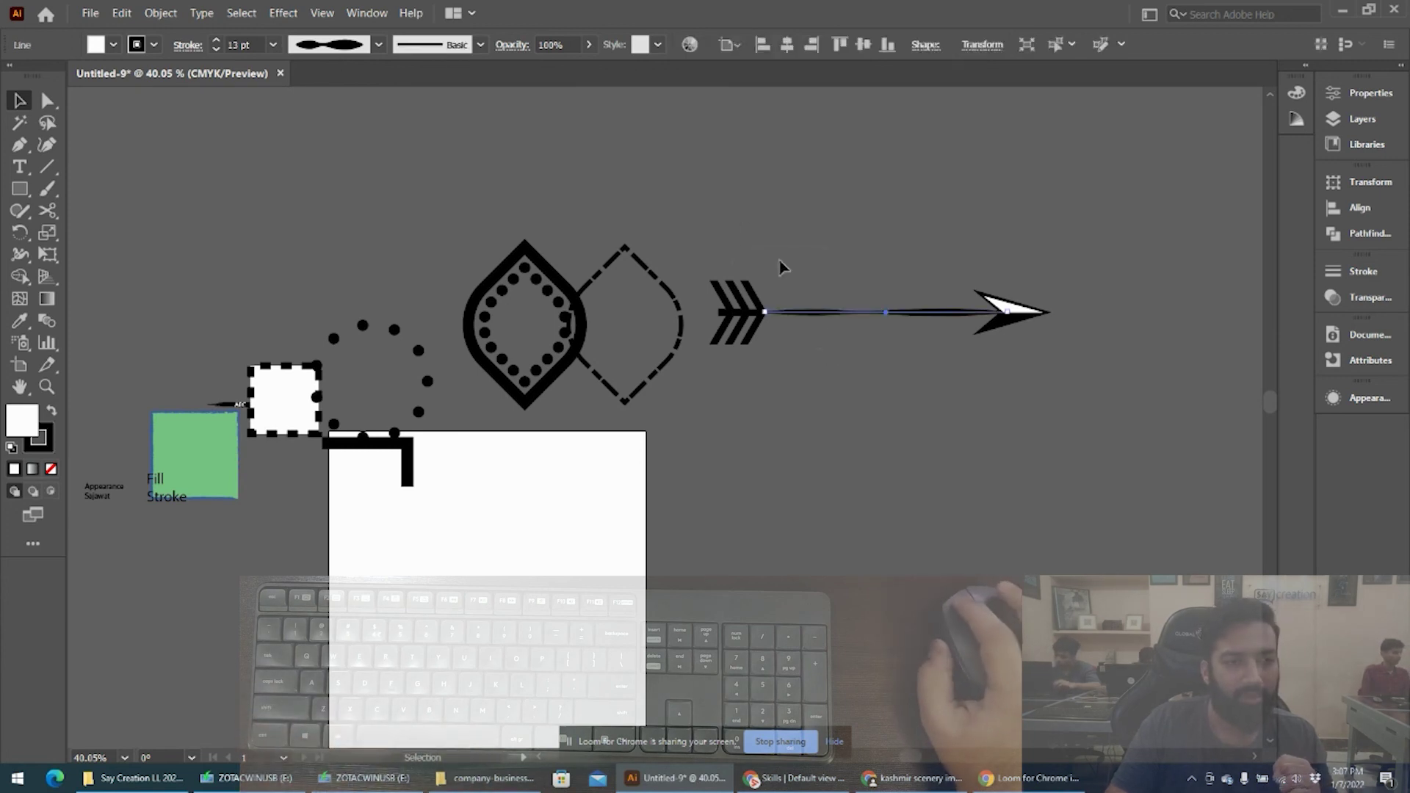
pyautogui.click(366, 12)
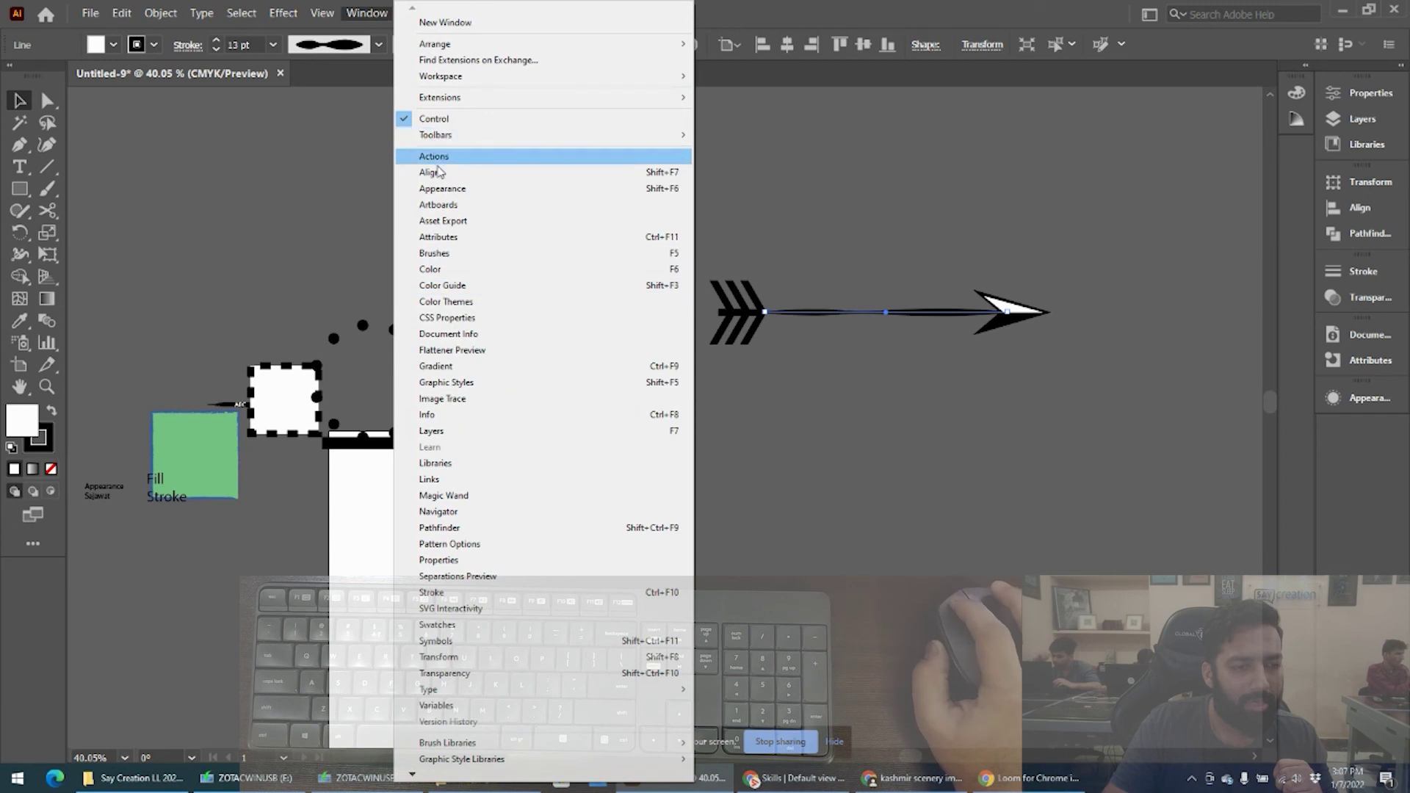
pyautogui.click(823, 487)
pyautogui.hotkey('ctrl', 'a')
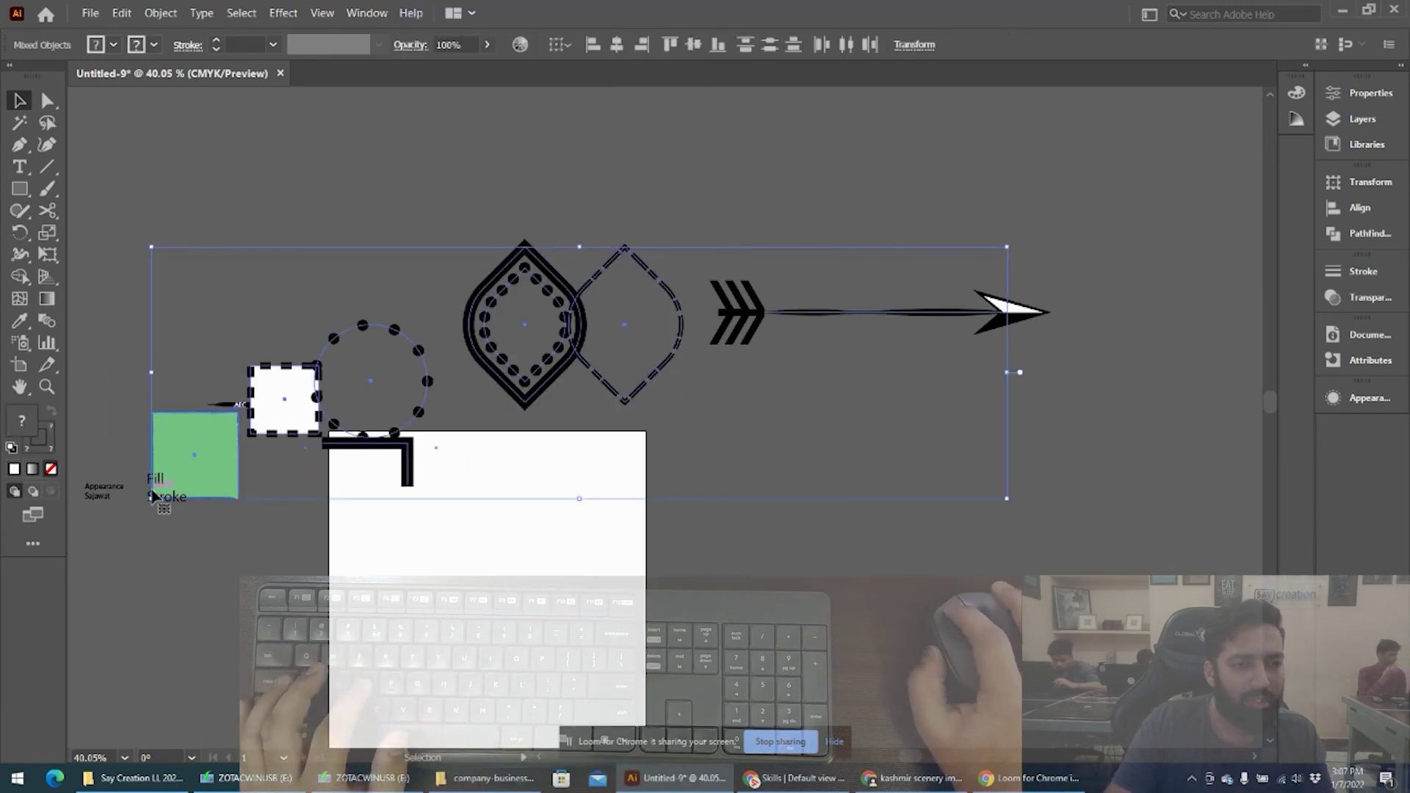
pyautogui.hotkey('ctrl', 'a')
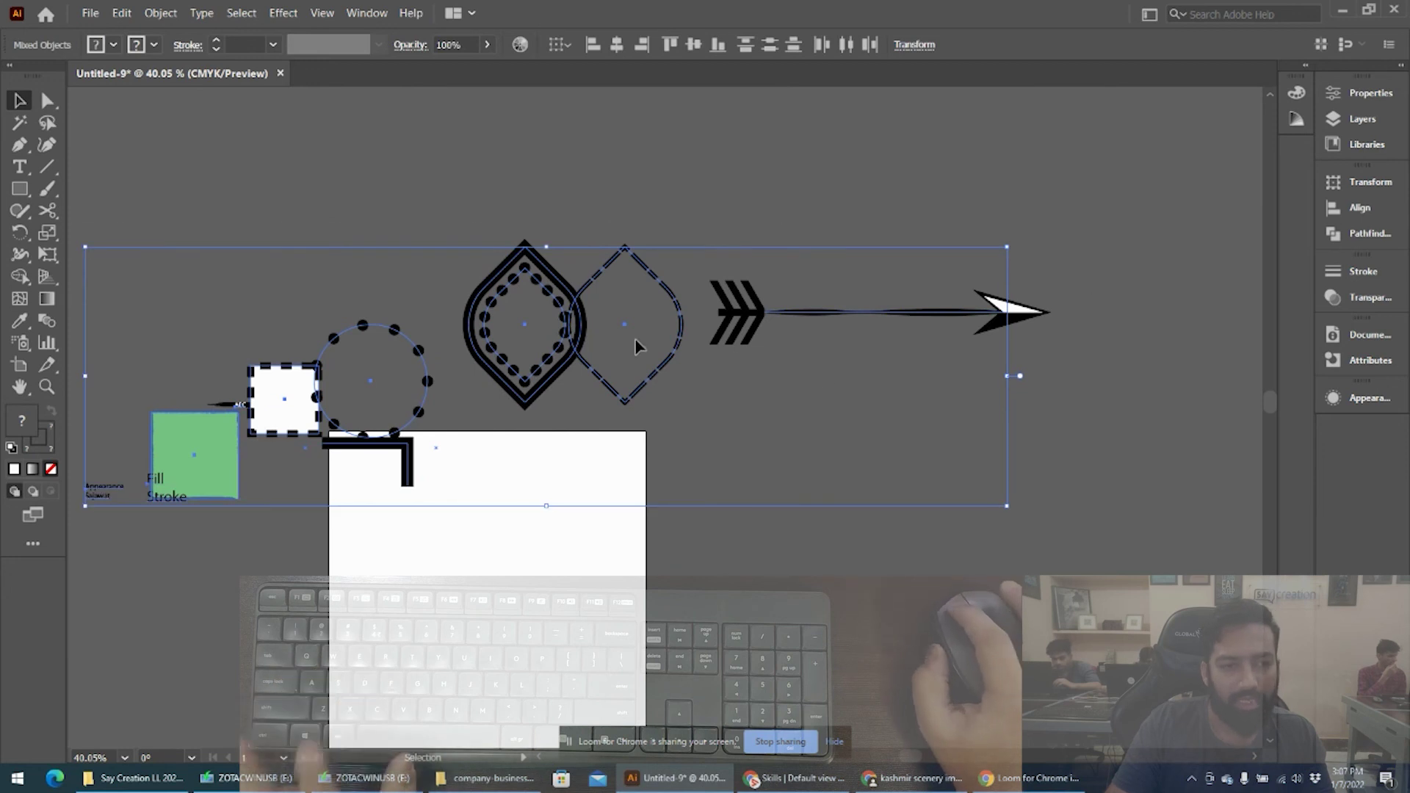
pyautogui.hotkey('ctrl', 'shift', 'a')
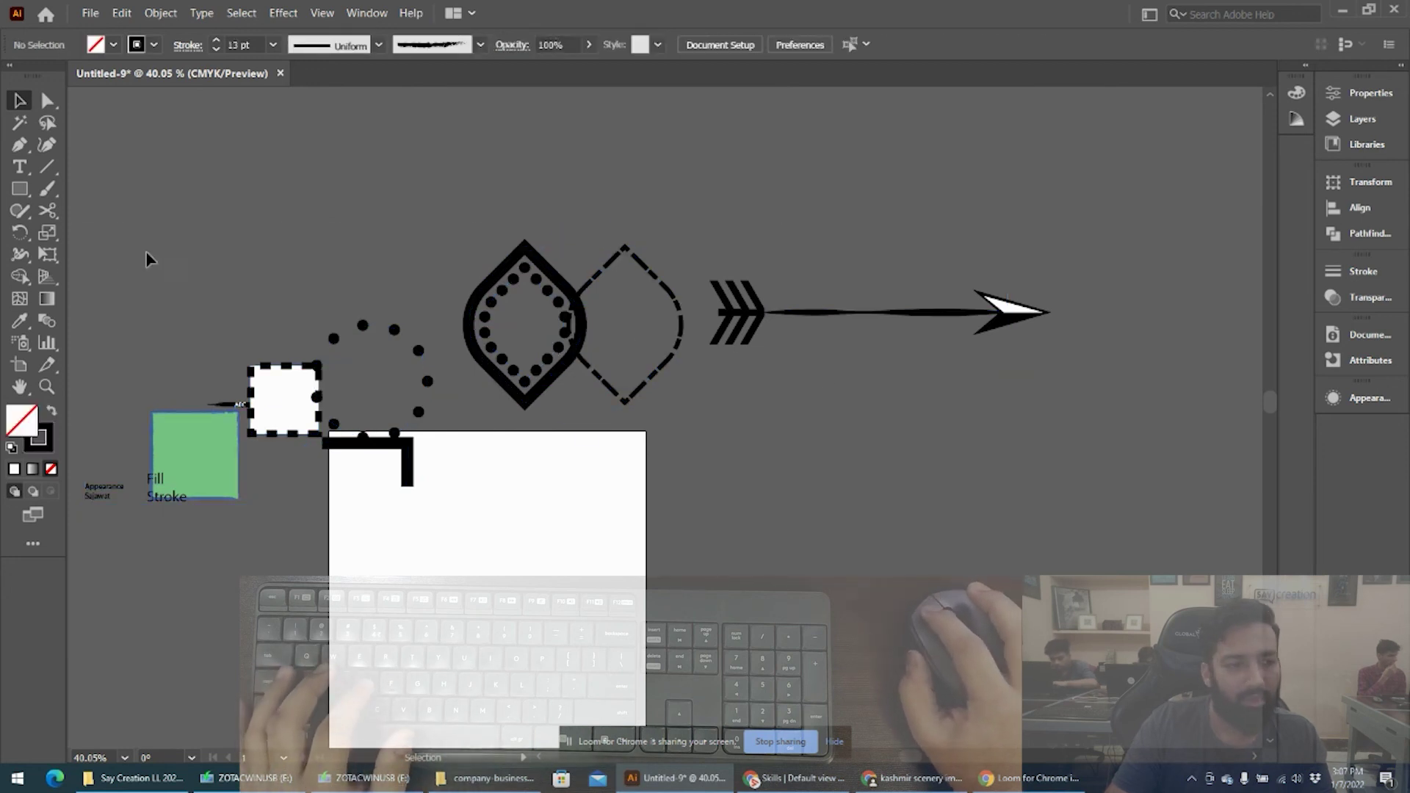
# Examine the arrow's transform, fill, stroke and width profile properties and its stroke weight presets, and deselect the arrow.
pyautogui.click(911, 313)
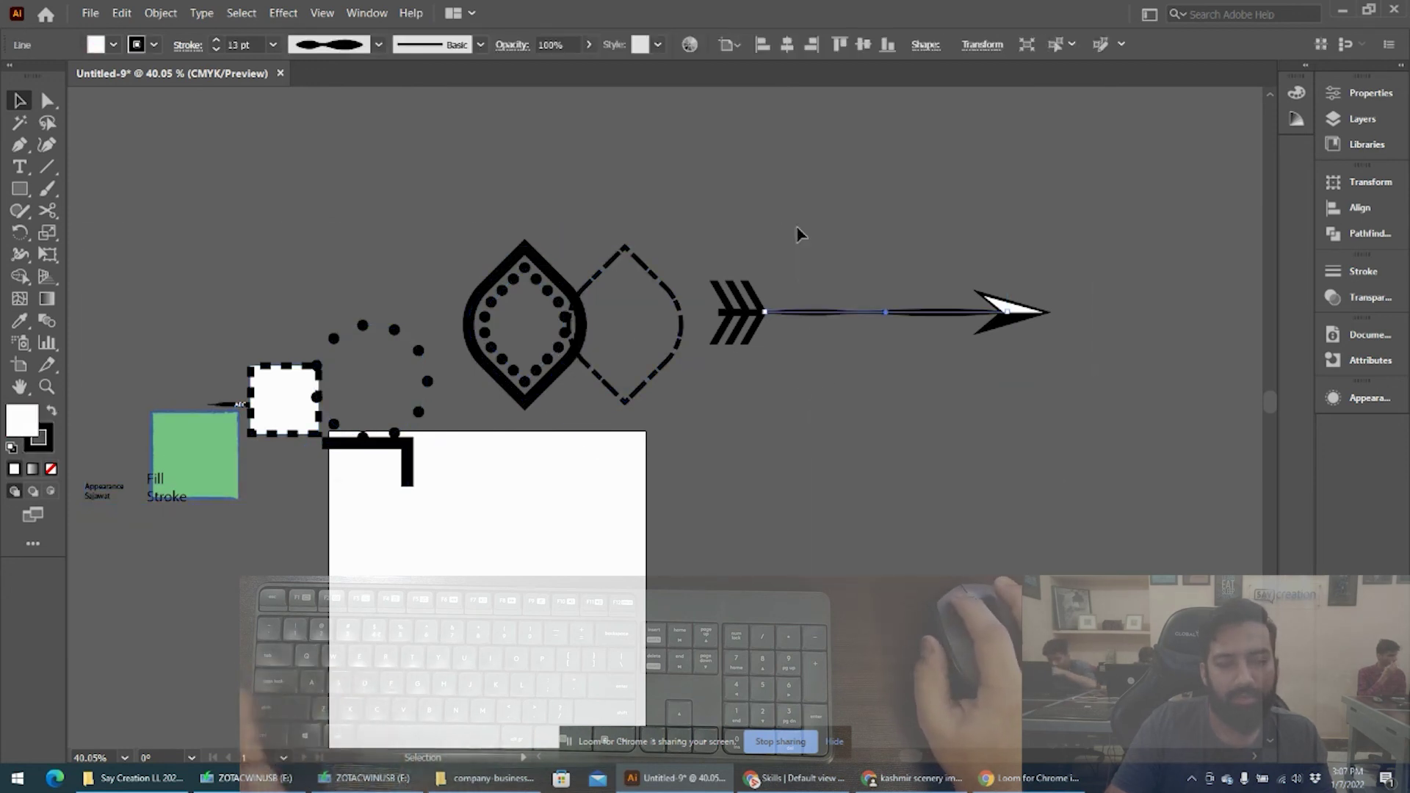
pyautogui.click(1393, 96)
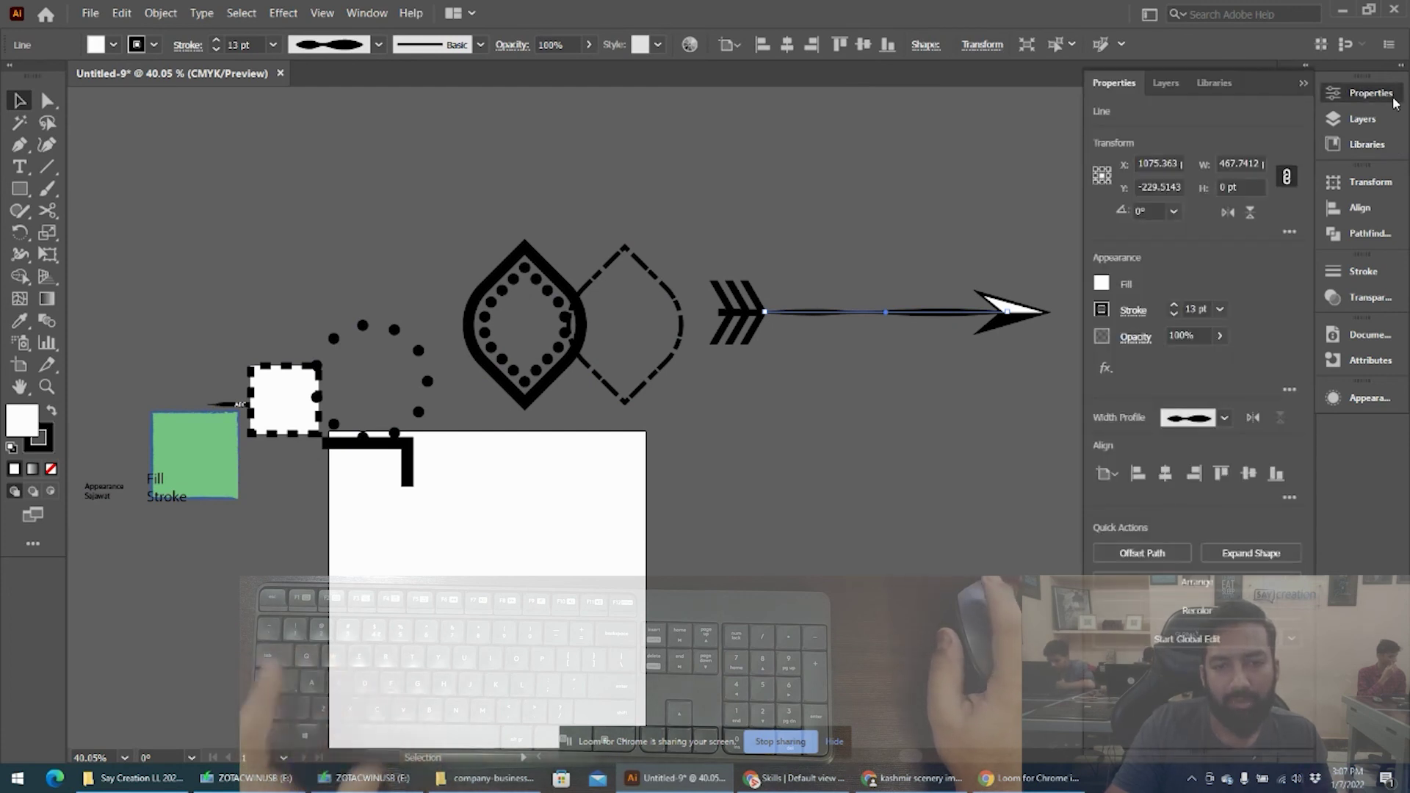
pyautogui.click(1226, 307)
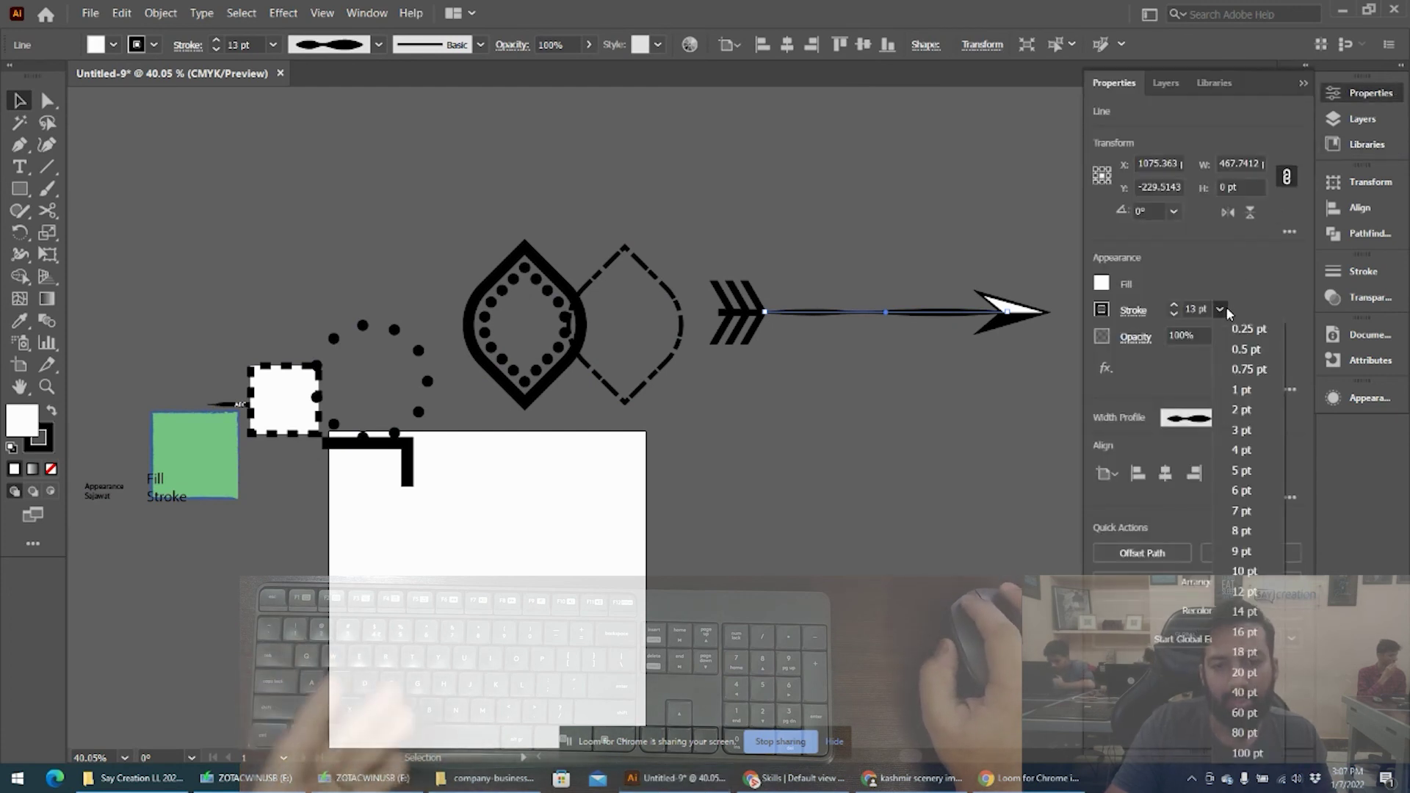
pyautogui.click(1254, 275)
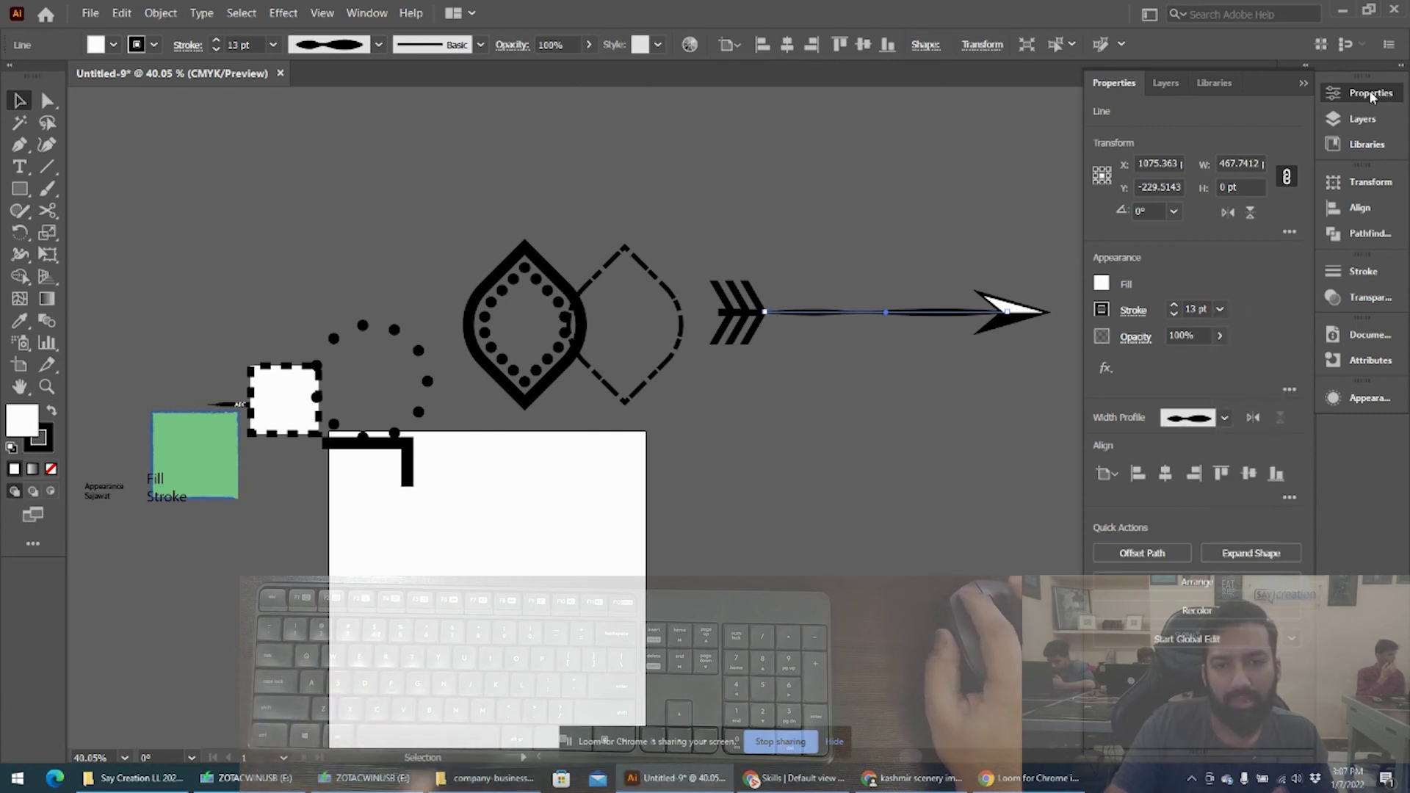
pyautogui.click(913, 395)
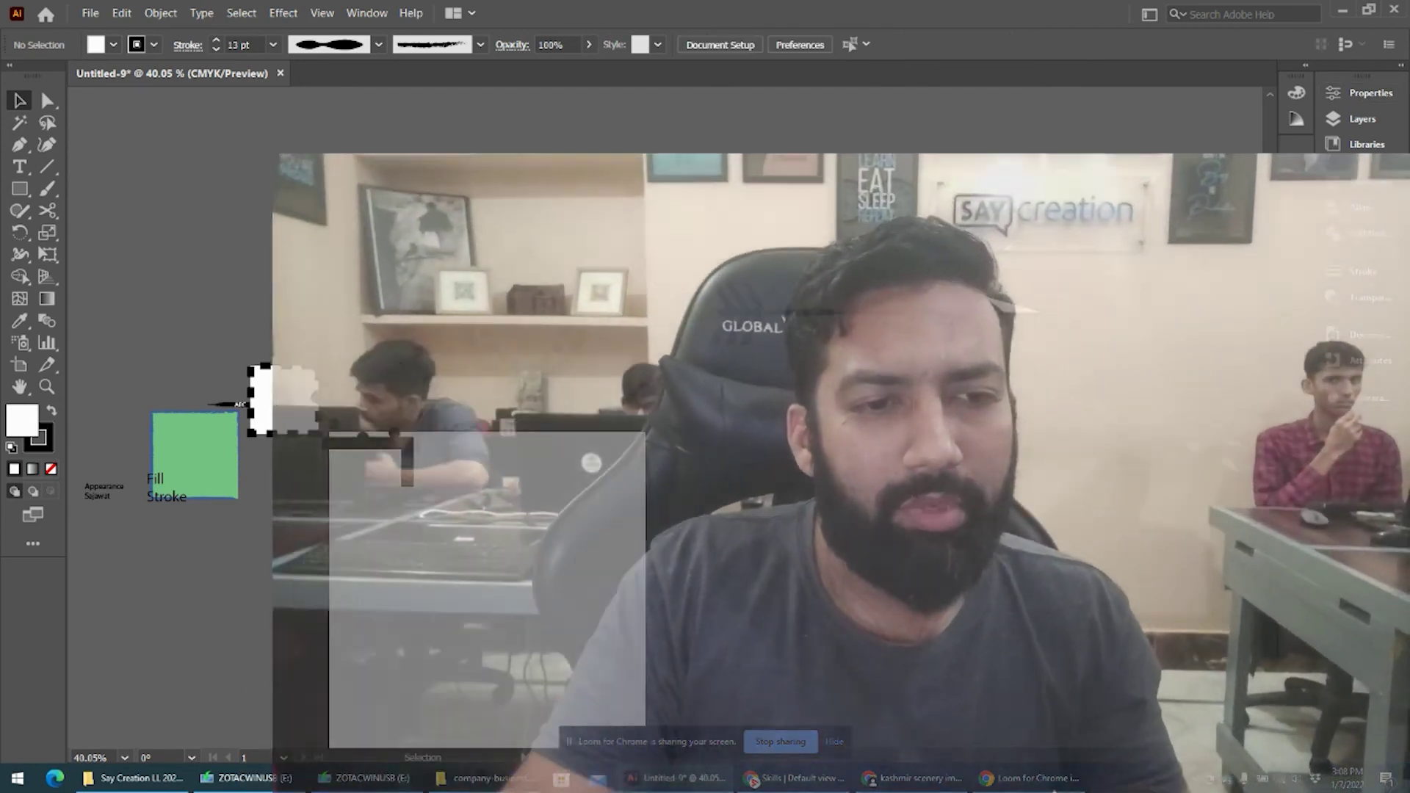